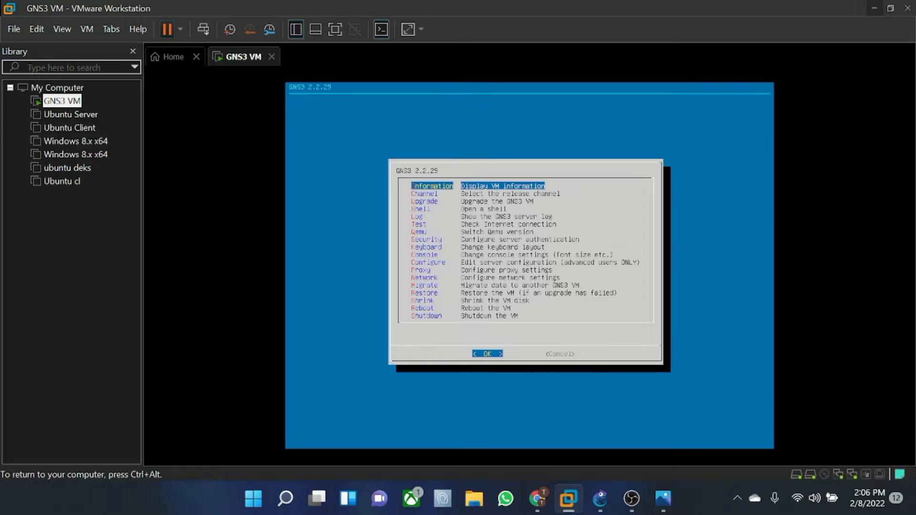
- Bring the Tugas 2 GNS3 project window to the front and open its File menu
{"action": "left_click", "coordinate": [599, 498]}
{"action": "left_click", "coordinate": [19, 27]}
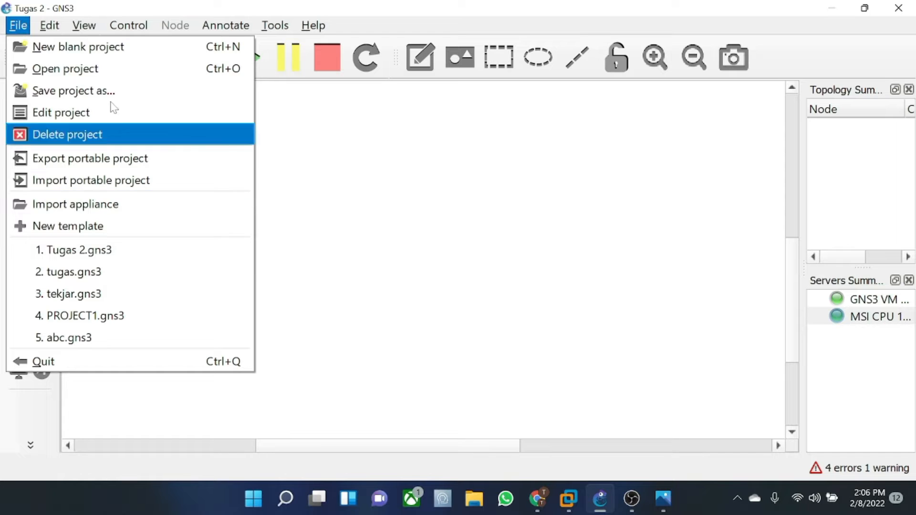
- Cancel the new blank project and reload Tugas 2.gns3 from the recent projects list
{"action": "left_click", "coordinate": [114, 49]}
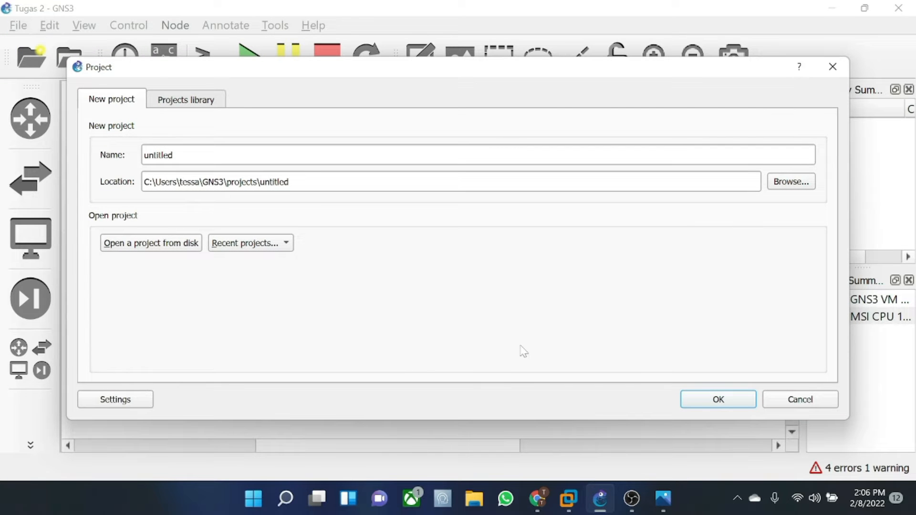
{"action": "left_click", "coordinate": [811, 402]}
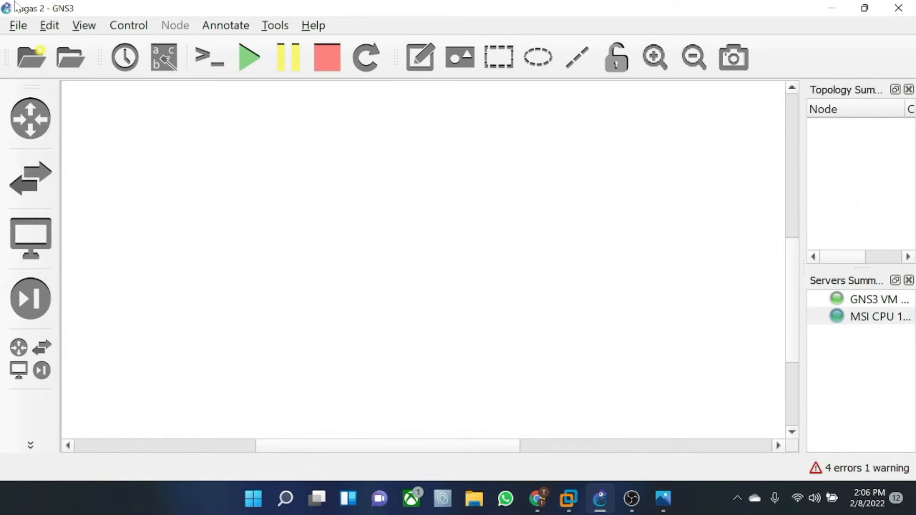
{"action": "left_click", "coordinate": [18, 25]}
{"action": "left_click", "coordinate": [82, 252]}
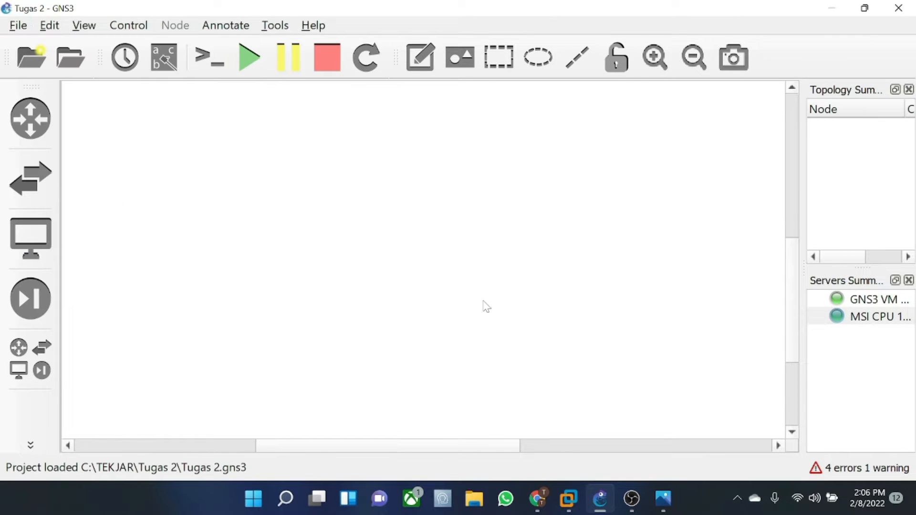
- Check the GNS3 VM and MSI CPU server entries in Servers Summary, then clear the selection
{"action": "left_click", "coordinate": [871, 303]}
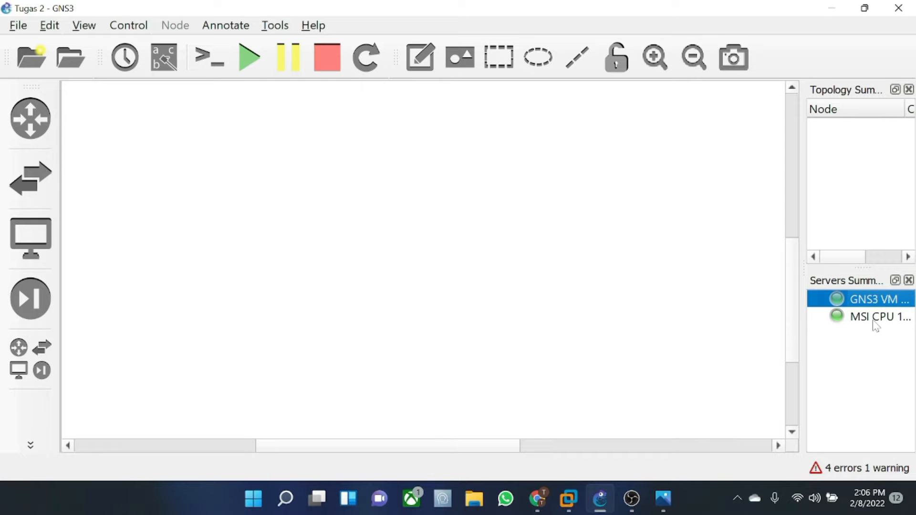
{"action": "left_click", "coordinate": [874, 319]}
{"action": "left_click", "coordinate": [868, 304]}
{"action": "left_click", "coordinate": [869, 319]}
{"action": "left_click", "coordinate": [846, 190]}
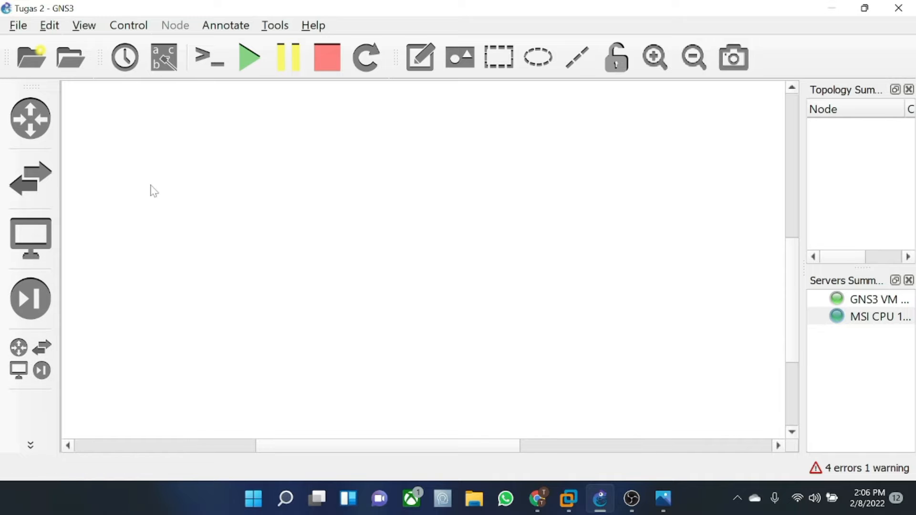
- Place two c2691 routers, R1 and R2, side by side on the canvas
{"action": "left_click", "coordinate": [17, 367]}
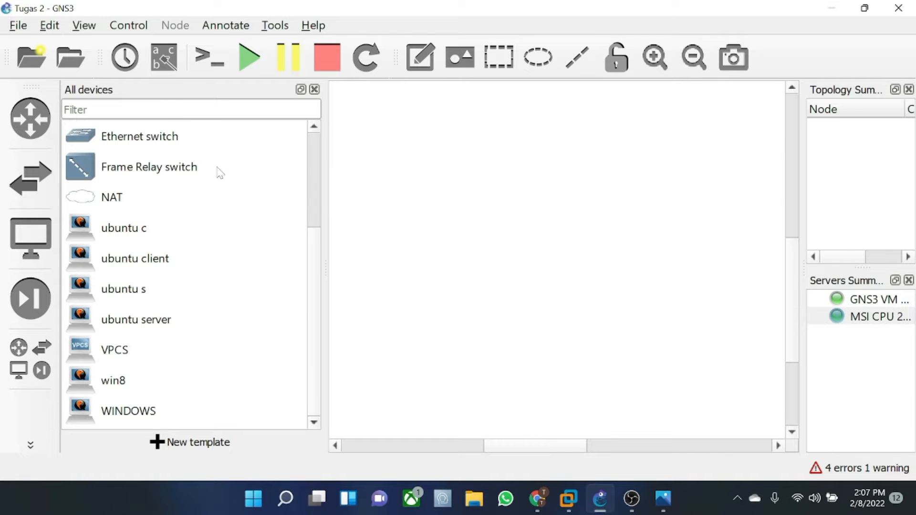
{"action": "scroll", "coordinate": [318, 198], "scroll_direction": "up", "scroll_amount": 2}
{"action": "left_click_drag", "start_coordinate": [131, 196], "coordinate": [431, 140]}
{"action": "left_click_drag", "start_coordinate": [129, 195], "coordinate": [560, 132]}
{"action": "left_click", "coordinate": [637, 192]}
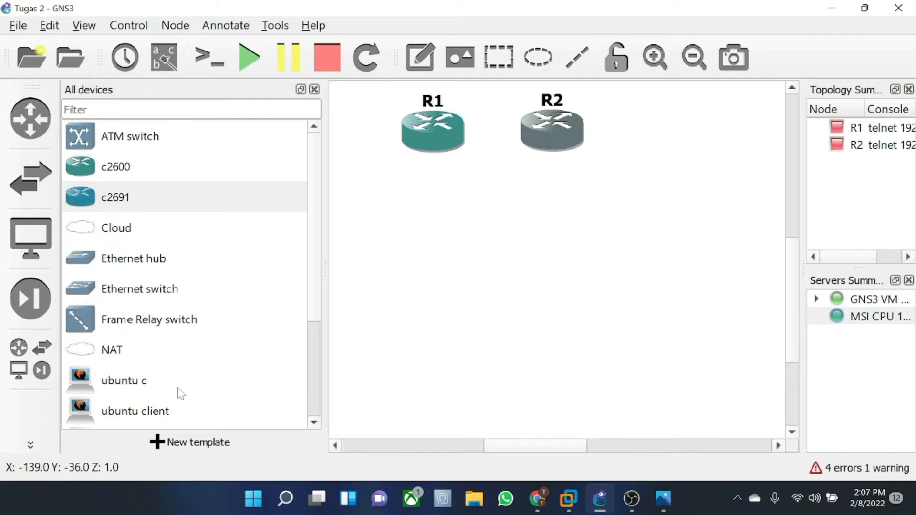
- Add the ubuntu s host ubuntus-1 and an Ethernet switch, Switch1, on the GNS3 VM server beside it
{"action": "left_click_drag", "start_coordinate": [322, 291], "coordinate": [313, 329]}
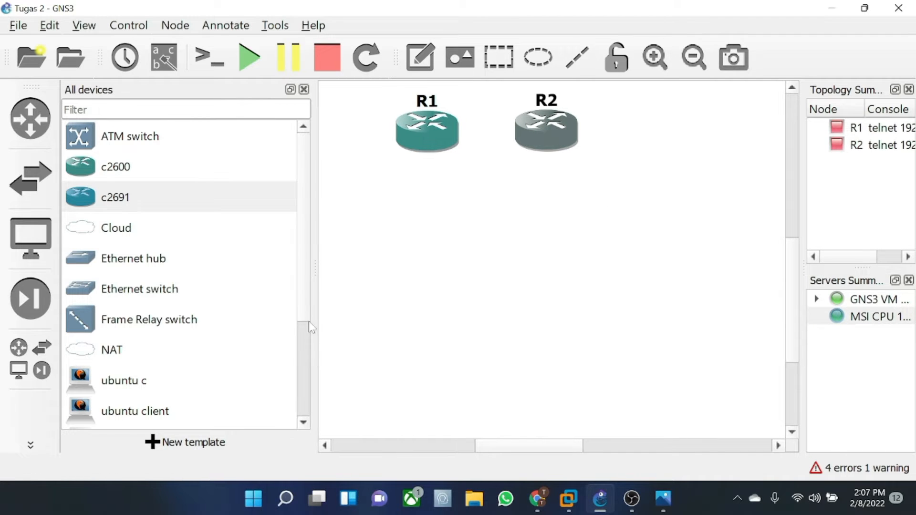
{"action": "scroll", "coordinate": [308, 334], "scroll_direction": "down", "scroll_amount": 1}
{"action": "left_click_drag", "start_coordinate": [135, 351], "coordinate": [413, 226]}
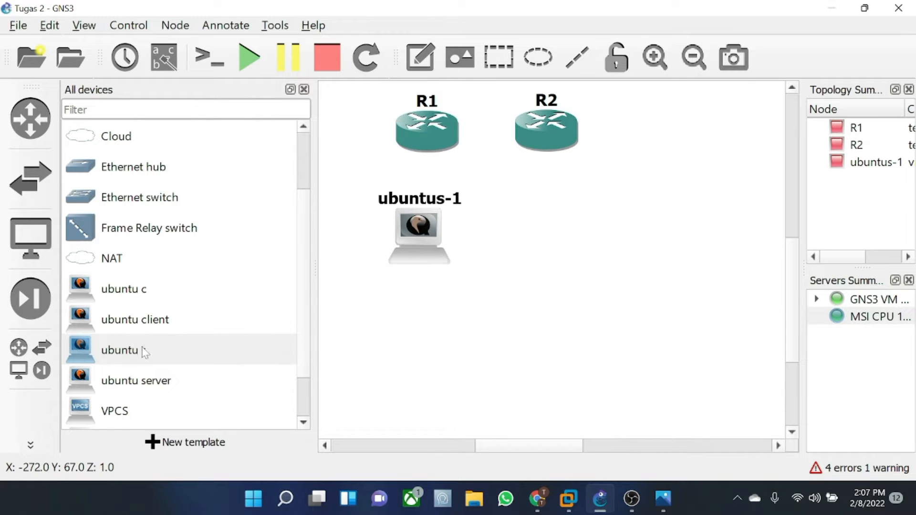
{"action": "left_click_drag", "start_coordinate": [146, 200], "coordinate": [597, 254]}
{"action": "left_click", "coordinate": [498, 245]}
{"action": "left_click", "coordinate": [493, 263]}
{"action": "left_click", "coordinate": [422, 269]}
{"action": "left_click_drag", "start_coordinate": [651, 264], "coordinate": [579, 232]}
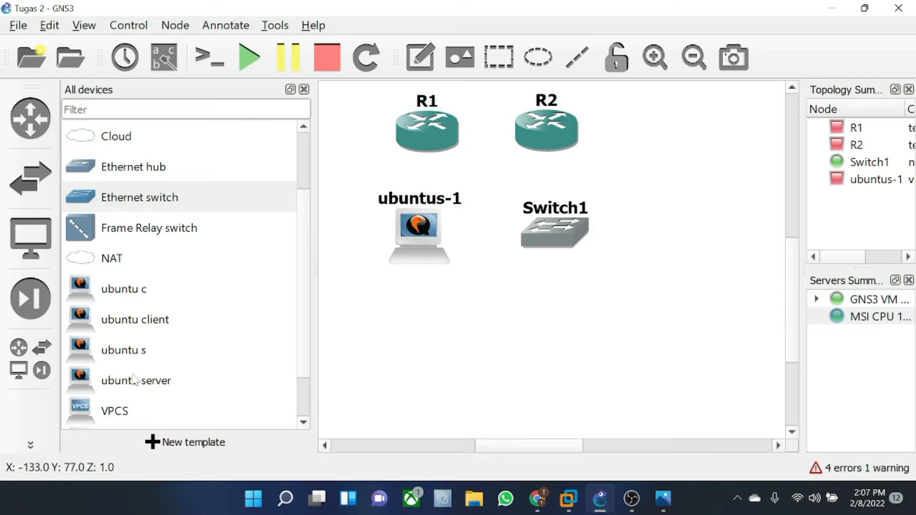
- Add win8-1, ubuntuc-1 and win8-2 in a row below Switch1 and tidy their spacing
{"action": "left_click", "coordinate": [306, 310]}
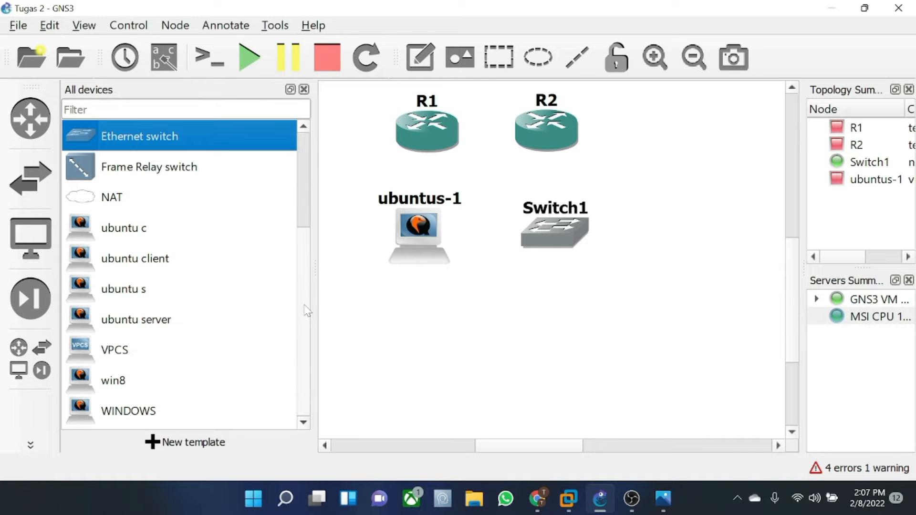
{"action": "left_click_drag", "start_coordinate": [118, 387], "coordinate": [552, 310]}
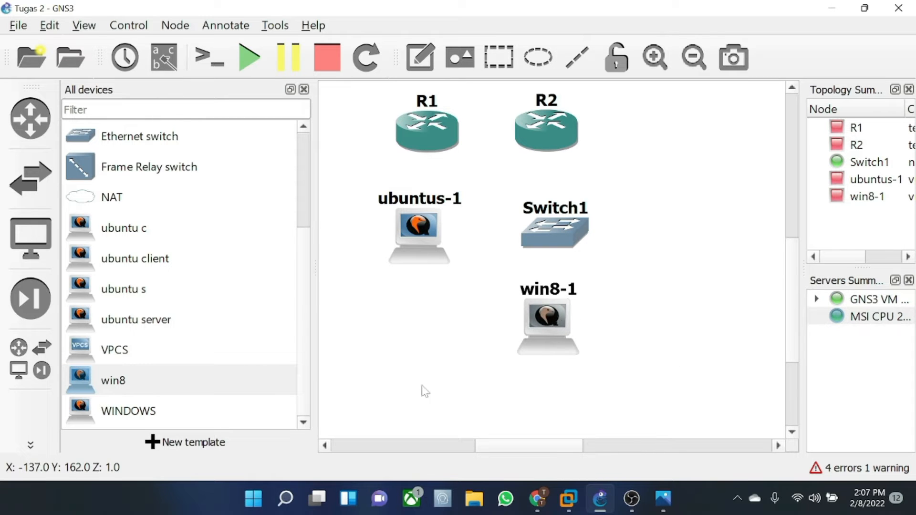
{"action": "left_click_drag", "start_coordinate": [125, 229], "coordinate": [607, 303]}
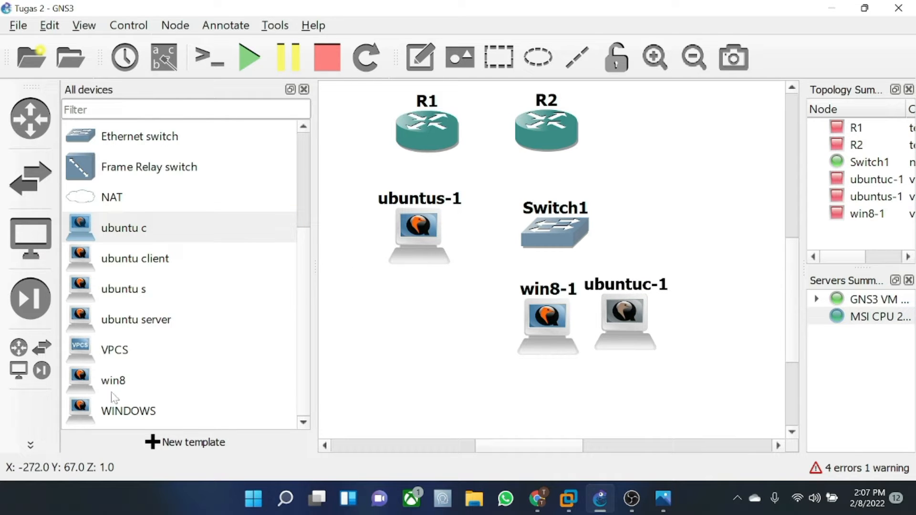
{"action": "left_click_drag", "start_coordinate": [117, 384], "coordinate": [699, 323]}
{"action": "mouse_move", "coordinate": [634, 323]}
{"action": "left_mouse_down"}
{"action": "mouse_move", "coordinate": [649, 327]}
{"action": "mouse_move", "coordinate": [628, 326]}
{"action": "left_mouse_up"}
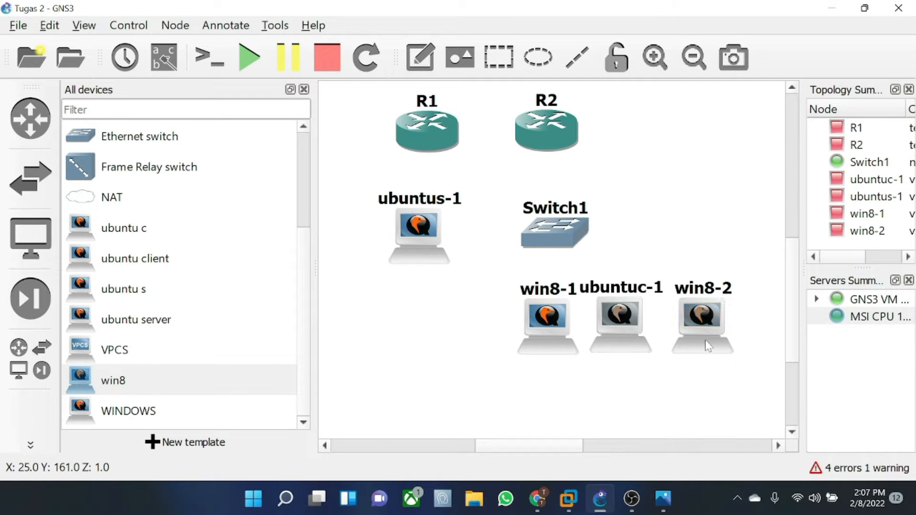
{"action": "left_click_drag", "start_coordinate": [708, 342], "coordinate": [699, 344]}
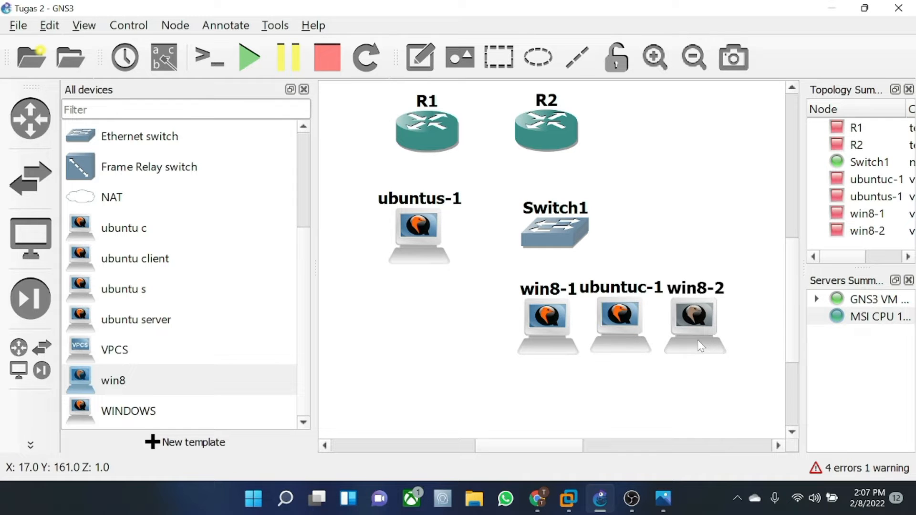
- Fit router R1 with a WIC-1T serial card in slot wic 0
{"action": "left_click", "coordinate": [304, 89]}
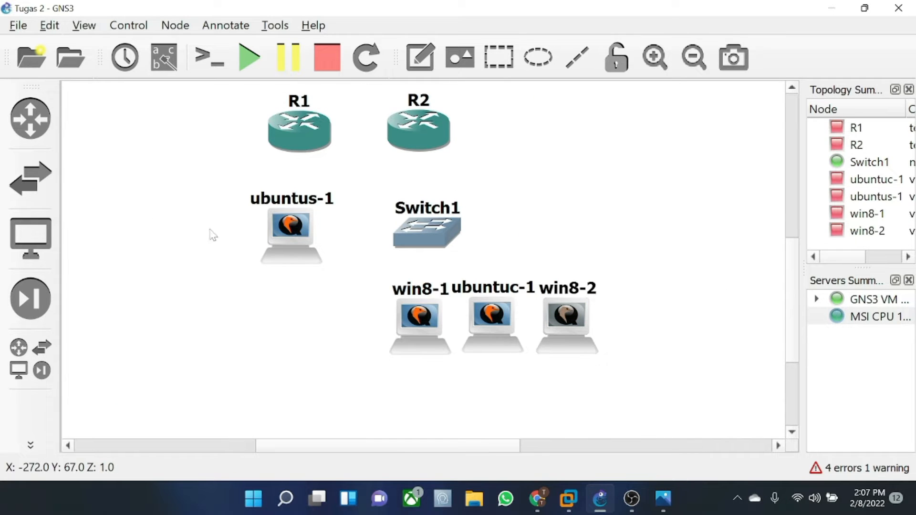
{"action": "double_click", "coordinate": [314, 135]}
{"action": "left_click", "coordinate": [326, 101]}
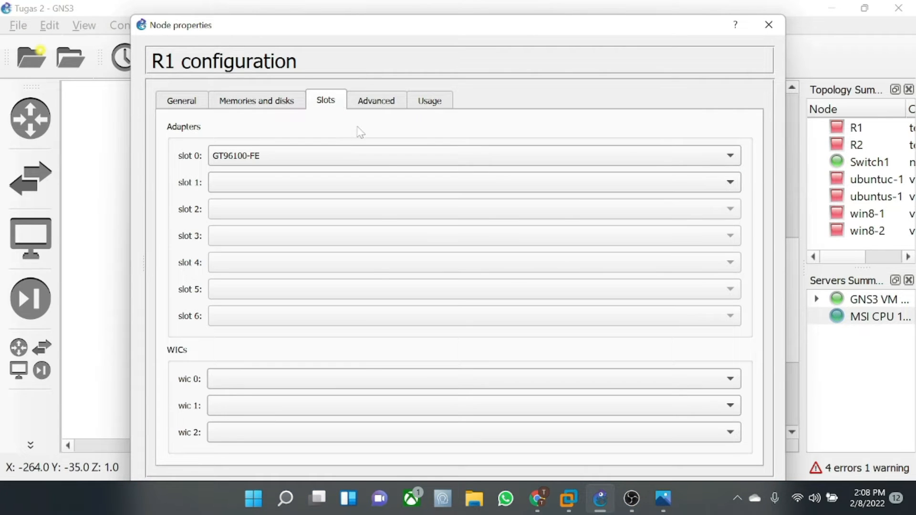
{"action": "left_click", "coordinate": [366, 375]}
{"action": "left_click", "coordinate": [365, 398]}
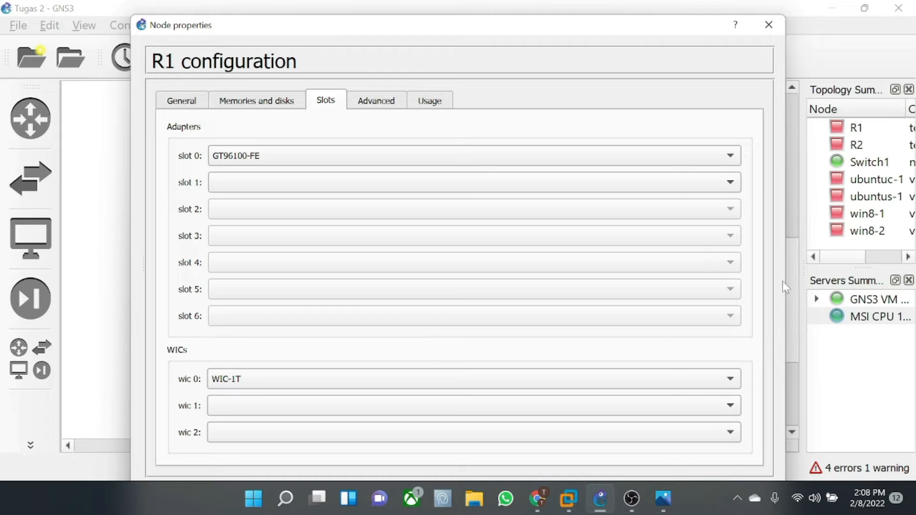
{"action": "left_click_drag", "start_coordinate": [597, 25], "coordinate": [593, 4]}
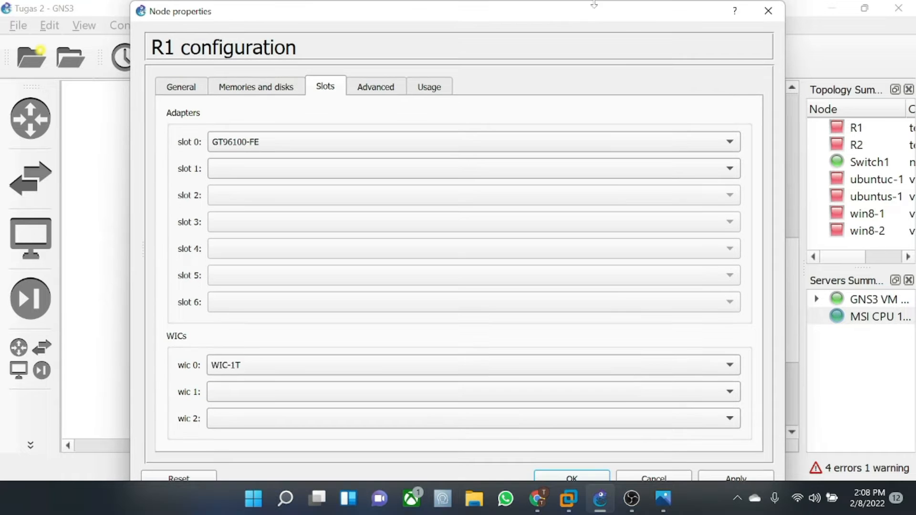
{"action": "left_click", "coordinate": [573, 477]}
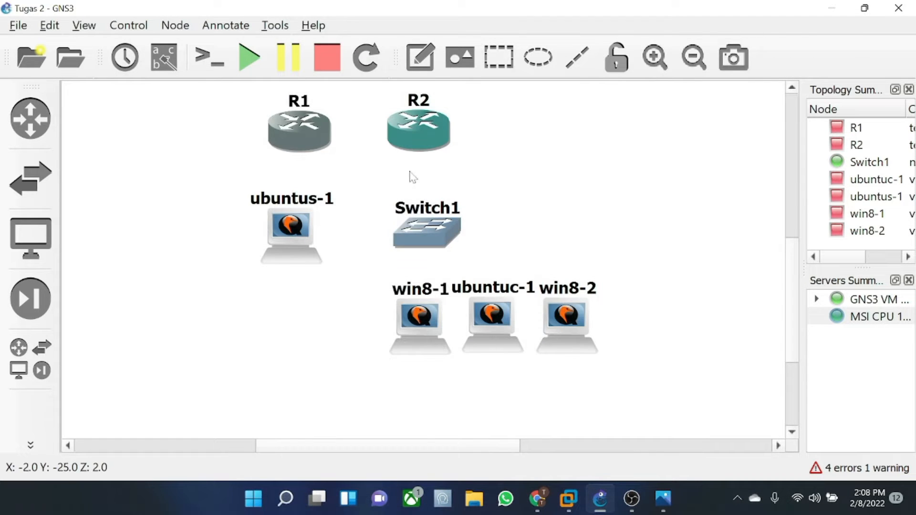
- Fit router R2 with a WIC-1T serial card in slot wic 0 too
{"action": "double_click", "coordinate": [426, 125]}
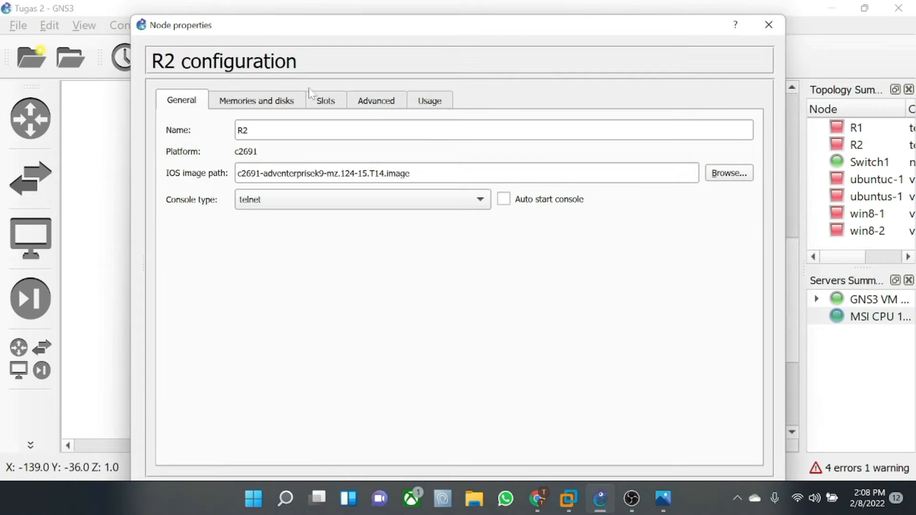
{"action": "left_click", "coordinate": [324, 99]}
{"action": "left_click", "coordinate": [311, 375]}
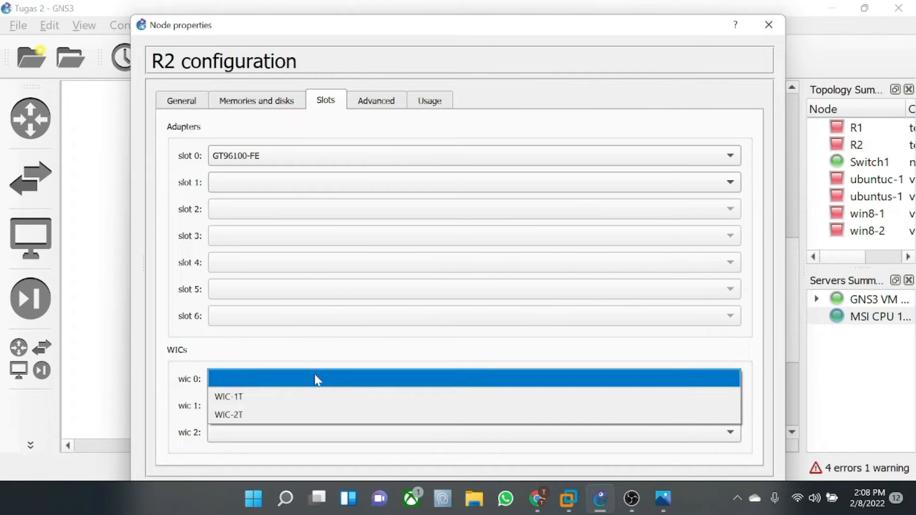
{"action": "left_click", "coordinate": [321, 403]}
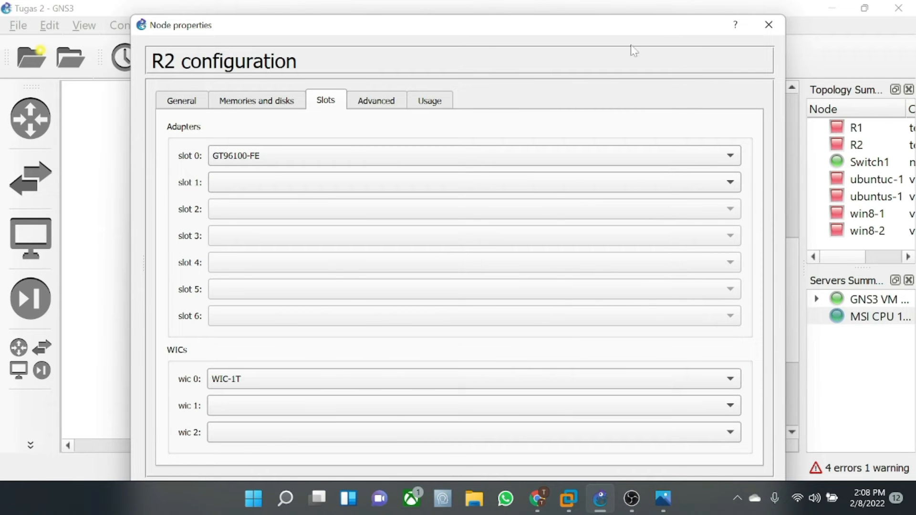
{"action": "left_click_drag", "start_coordinate": [616, 29], "coordinate": [615, 13]}
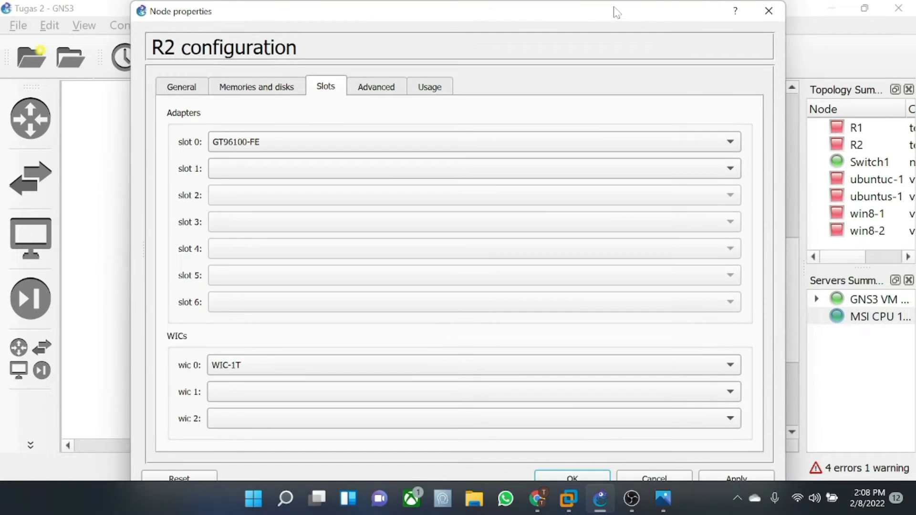
{"action": "left_click", "coordinate": [572, 475]}
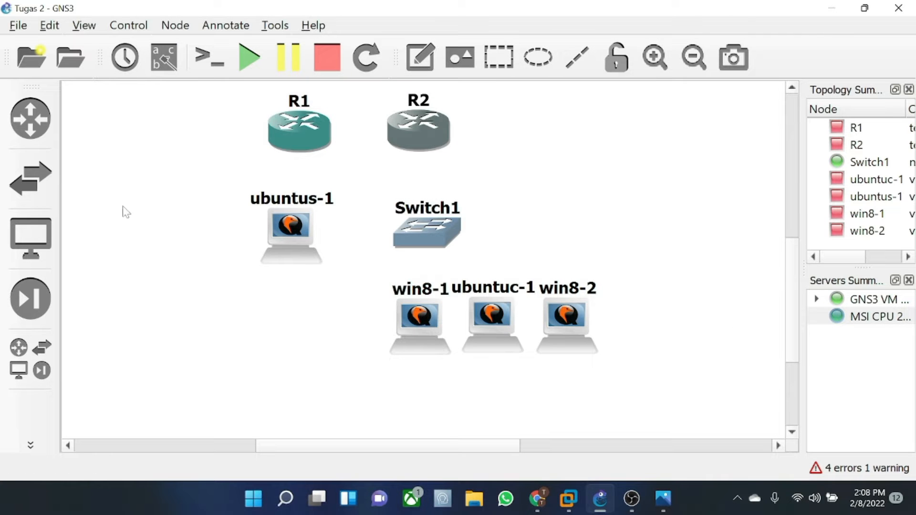
- Link R1's FastEthernet0/0 to ubuntus-1's Ethernet0
{"action": "left_click", "coordinate": [33, 447]}
{"action": "left_click", "coordinate": [31, 445]}
{"action": "left_click", "coordinate": [83, 118]}
{"action": "left_click", "coordinate": [292, 123]}
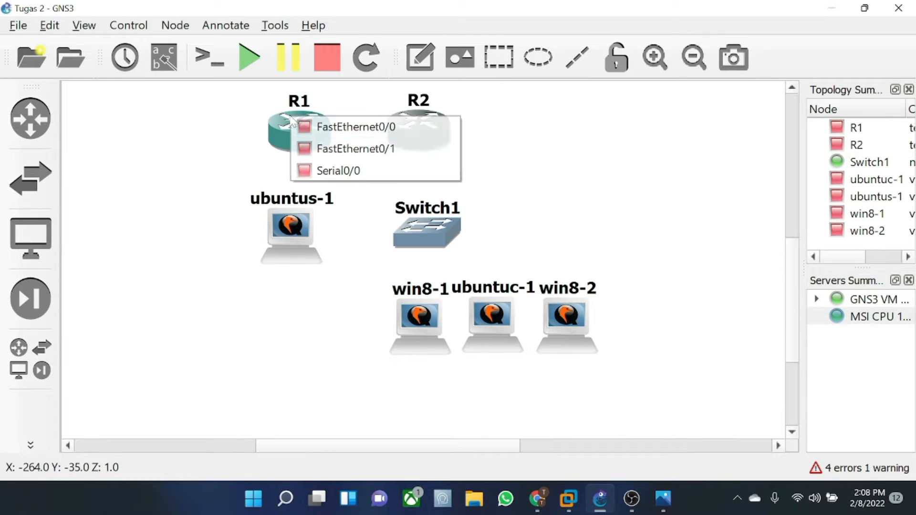
{"action": "left_click", "coordinate": [307, 127]}
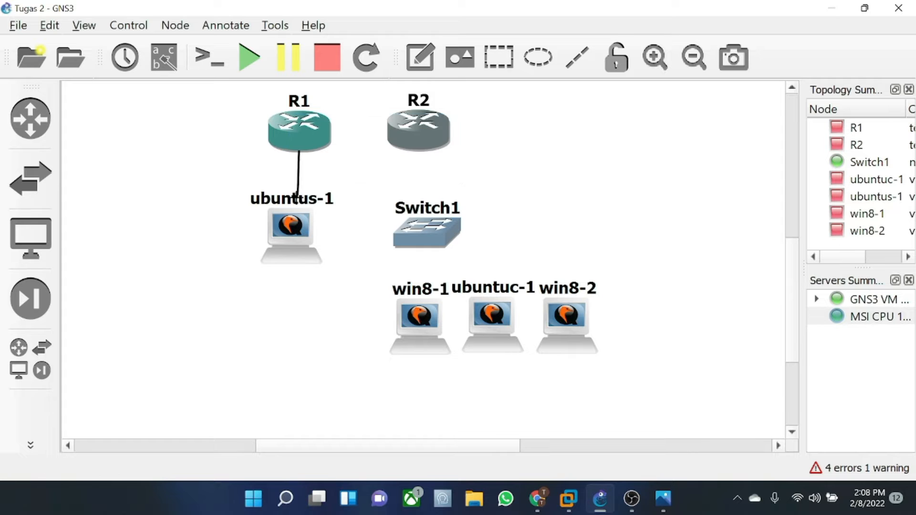
{"action": "left_click", "coordinate": [299, 239]}
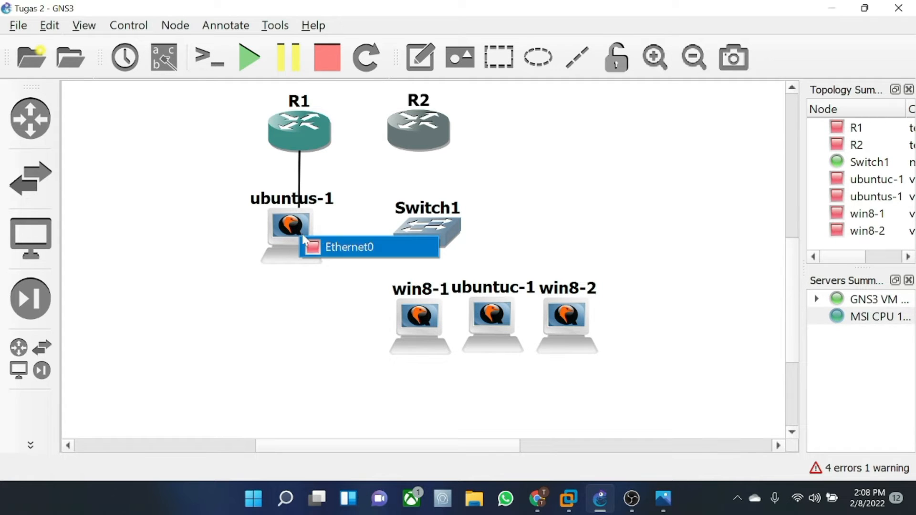
{"action": "left_click", "coordinate": [319, 247]}
- Connect R1's Serial0/0 to R2's Serial0/0 with a serial link
{"action": "left_click", "coordinate": [308, 126]}
{"action": "left_click", "coordinate": [364, 178]}
{"action": "left_click", "coordinate": [405, 139]}
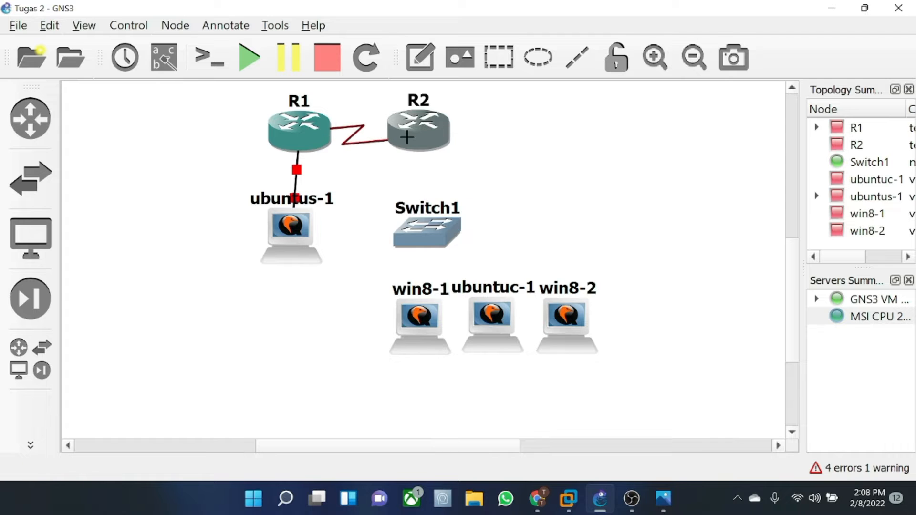
{"action": "left_click", "coordinate": [411, 137]}
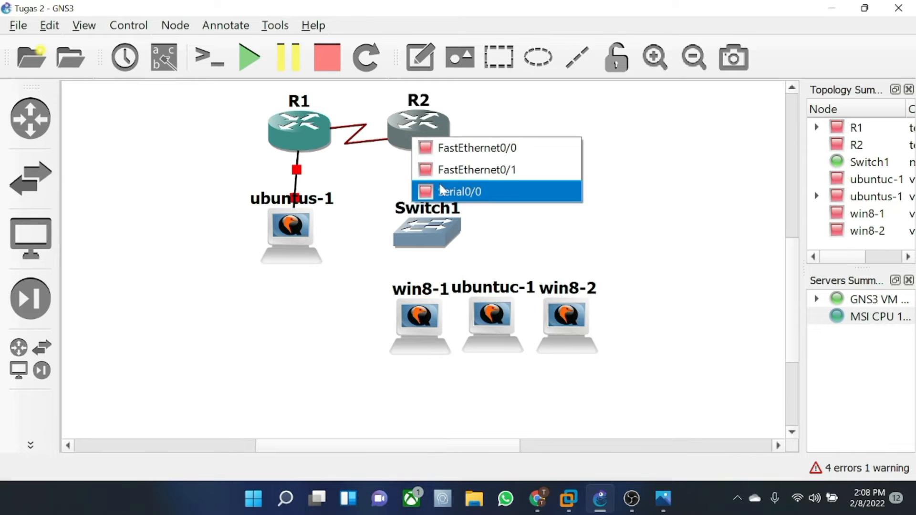
{"action": "left_click", "coordinate": [441, 187]}
{"action": "left_click", "coordinate": [418, 137]}
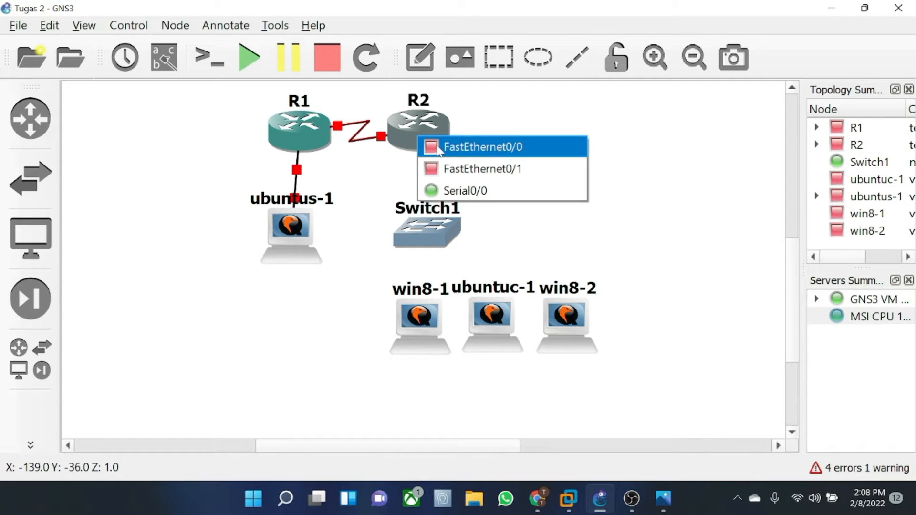
- Link R2's FastEthernet0/0 to Switch1 Ethernet0, and Switch1 Ethernet1 to win8-1
{"action": "left_click", "coordinate": [437, 147]}
{"action": "left_click", "coordinate": [420, 225]}
{"action": "left_click", "coordinate": [430, 235]}
{"action": "left_click", "coordinate": [430, 238]}
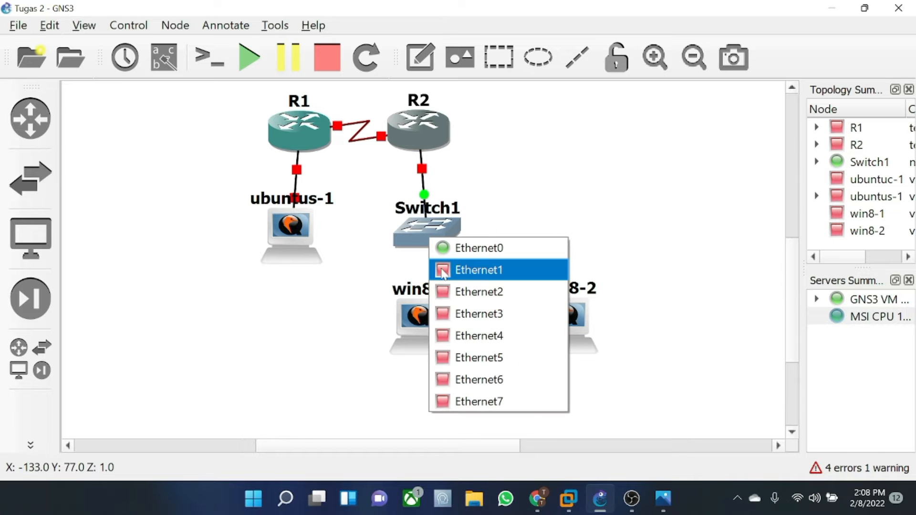
{"action": "left_click", "coordinate": [443, 270]}
{"action": "left_click", "coordinate": [415, 319]}
{"action": "left_click", "coordinate": [439, 326]}
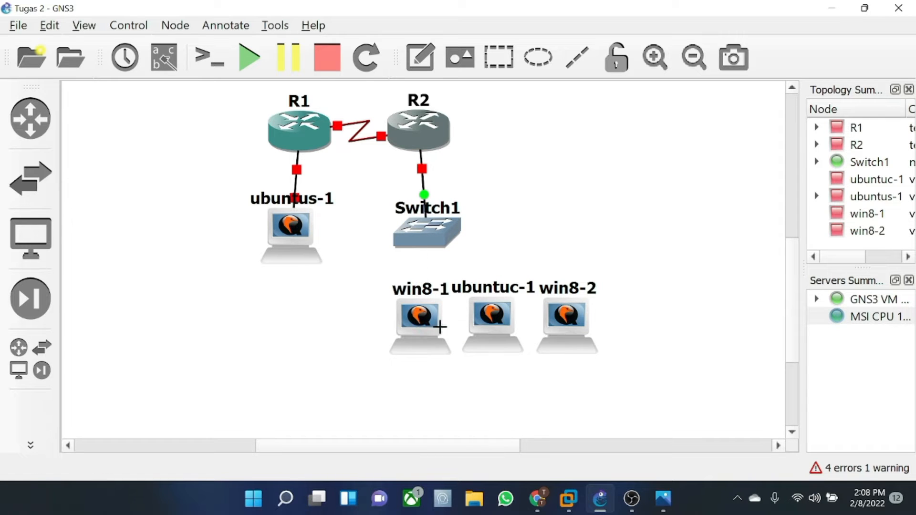
- Link Switch1 to ubuntuc-1's Ethernet0, and Switch1 Ethernet3 to win8-2
{"action": "left_click", "coordinate": [433, 246]}
{"action": "left_click", "coordinate": [462, 292]}
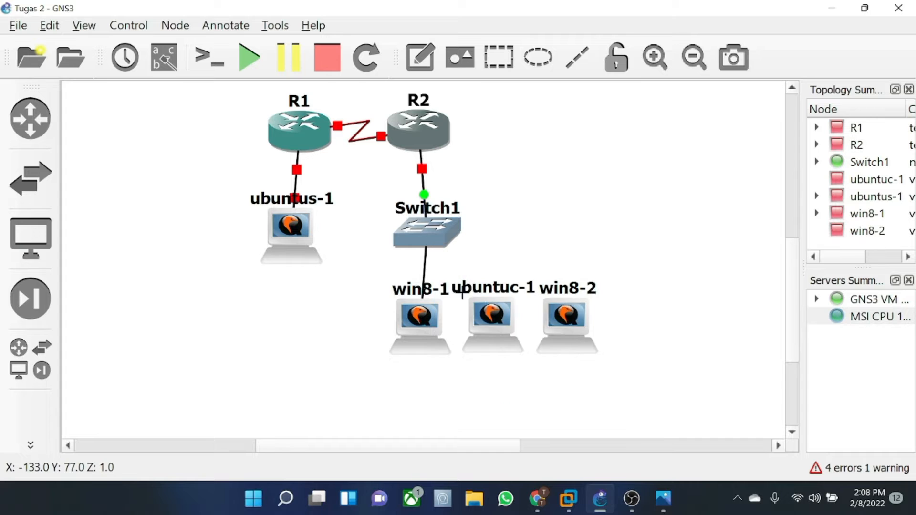
{"action": "left_click", "coordinate": [464, 304]}
{"action": "left_click", "coordinate": [498, 315]}
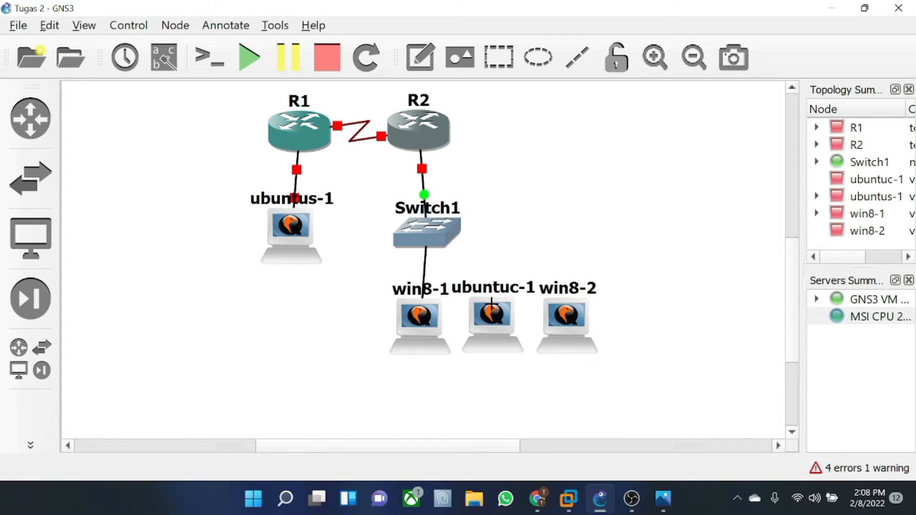
{"action": "left_click", "coordinate": [432, 234]}
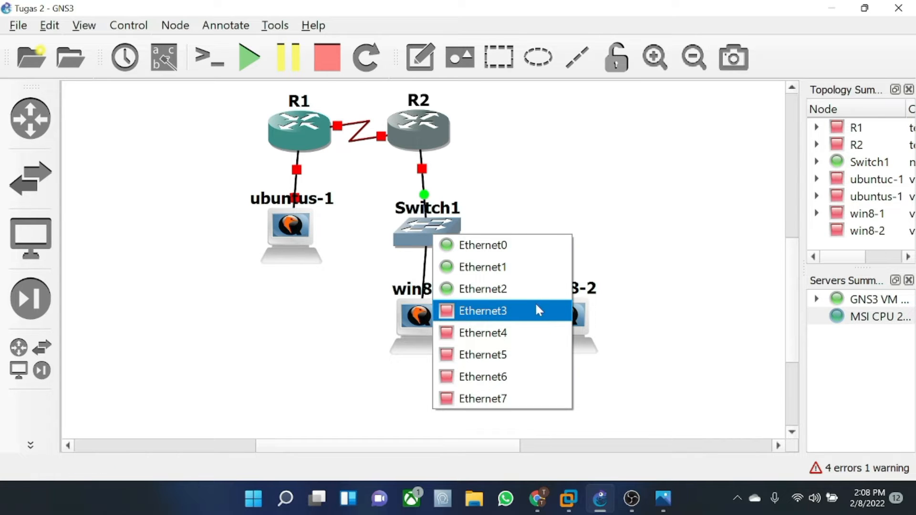
{"action": "left_click", "coordinate": [536, 309]}
{"action": "left_click", "coordinate": [571, 334]}
{"action": "left_click", "coordinate": [581, 328]}
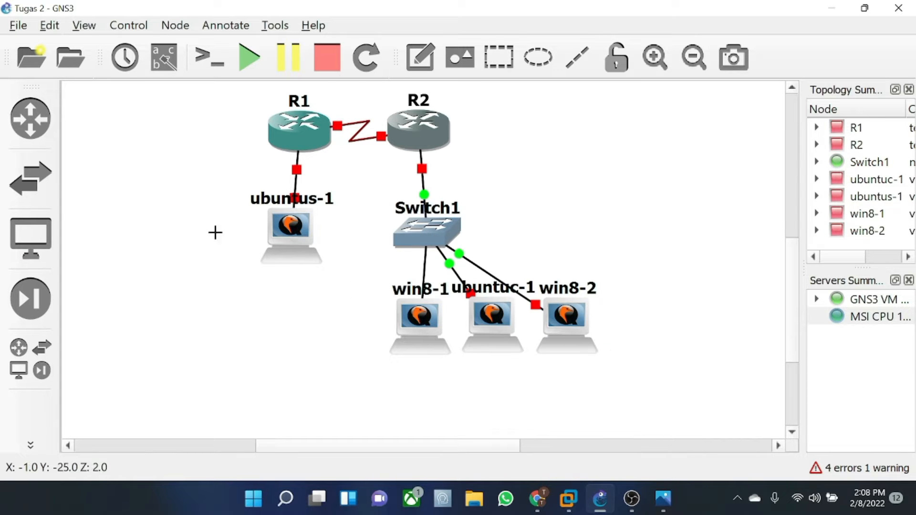
- Gather the three PCs under Switch1 and shift R2, Switch1 and the PCs right
{"action": "left_click", "coordinate": [30, 445]}
{"action": "left_click", "coordinate": [82, 122]}
{"action": "left_click_drag", "start_coordinate": [367, 273], "coordinate": [660, 374]}
{"action": "left_click_drag", "start_coordinate": [579, 320], "coordinate": [502, 318]}
{"action": "left_click_drag", "start_coordinate": [356, 97], "coordinate": [557, 385]}
{"action": "left_click_drag", "start_coordinate": [410, 323], "coordinate": [499, 323]}
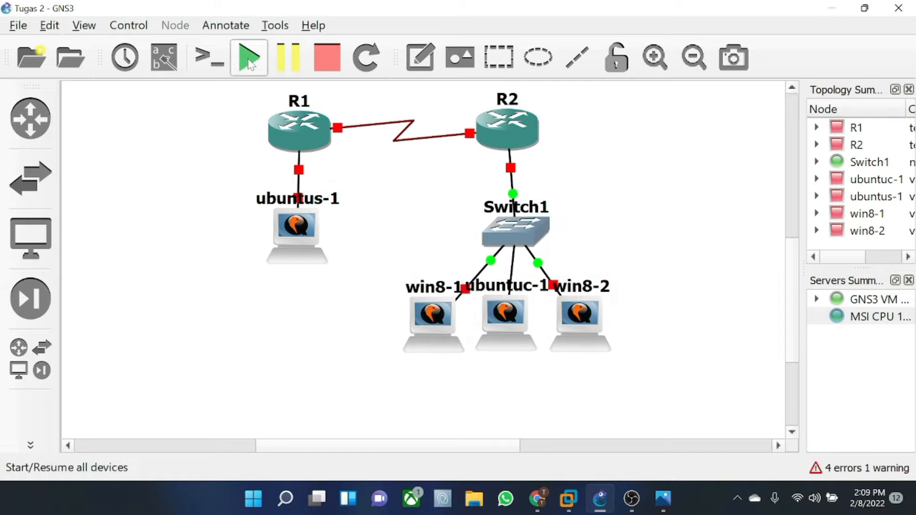
- Start all devices in the topology and review the vlsm.jpeg subnet plan in Photos
{"action": "left_click", "coordinate": [249, 57]}
{"action": "left_click", "coordinate": [485, 261]}
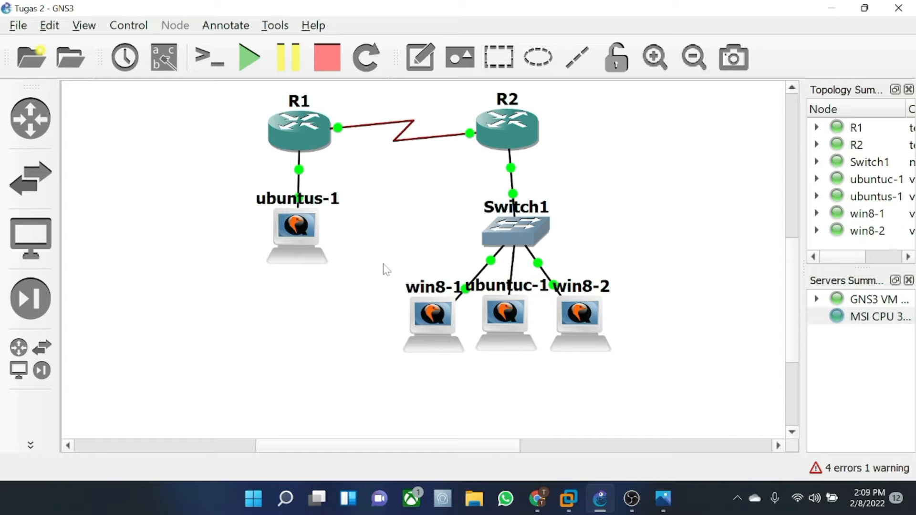
{"action": "left_click", "coordinate": [663, 499]}
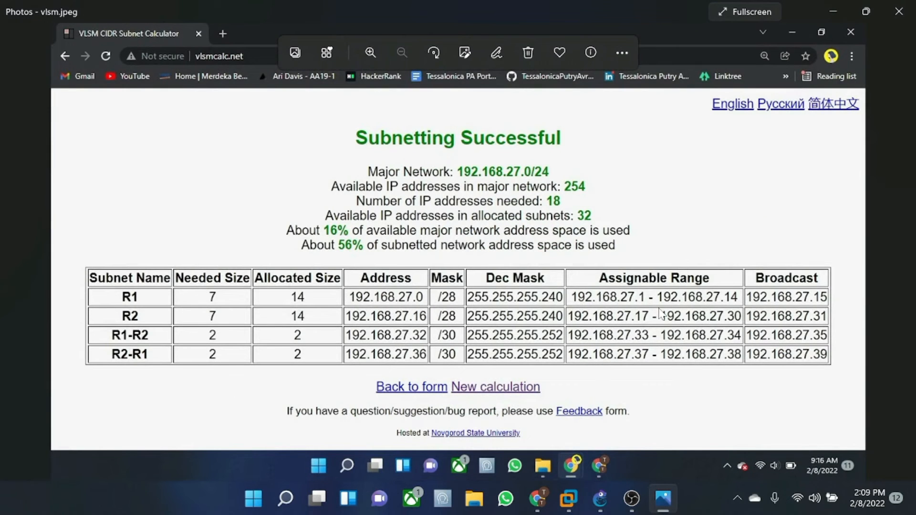
{"action": "left_click", "coordinate": [833, 6]}
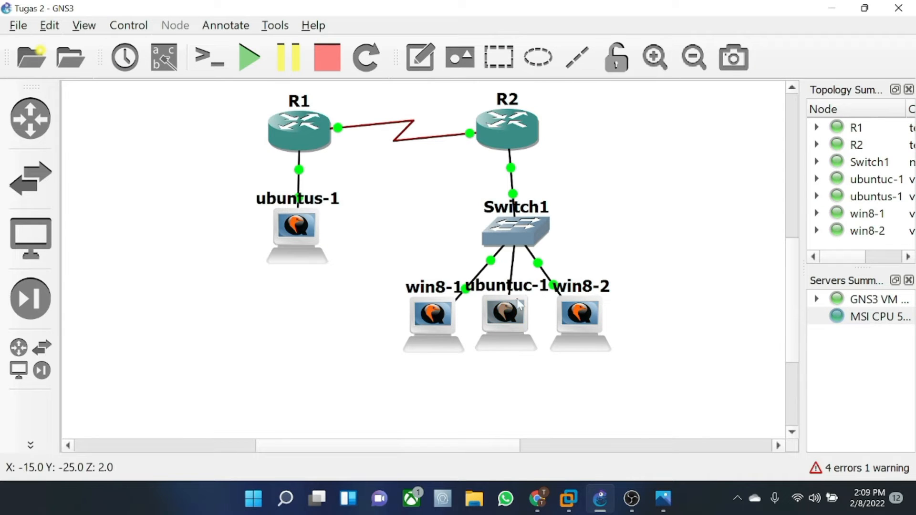
- Glance at R1's configuration settings, then launch R1's console in Solar-PuTTY
{"action": "right_click", "coordinate": [295, 145]}
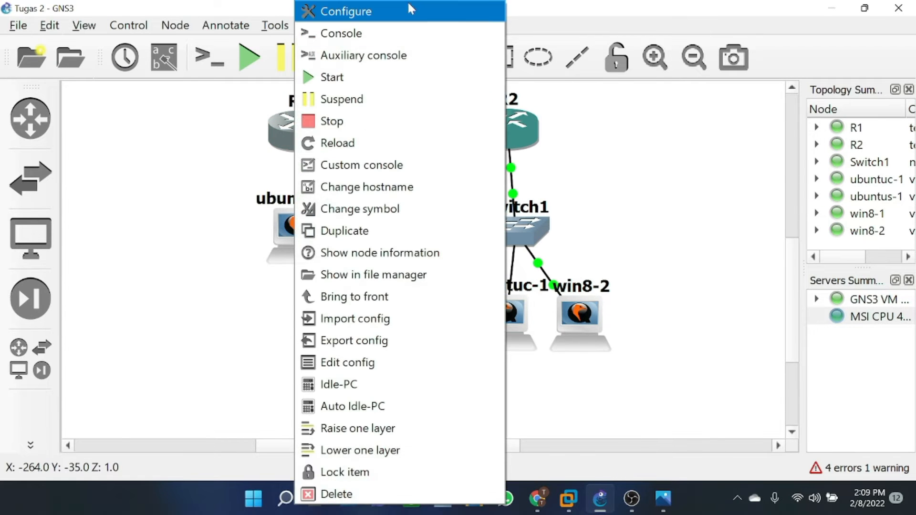
{"action": "left_click", "coordinate": [402, 10]}
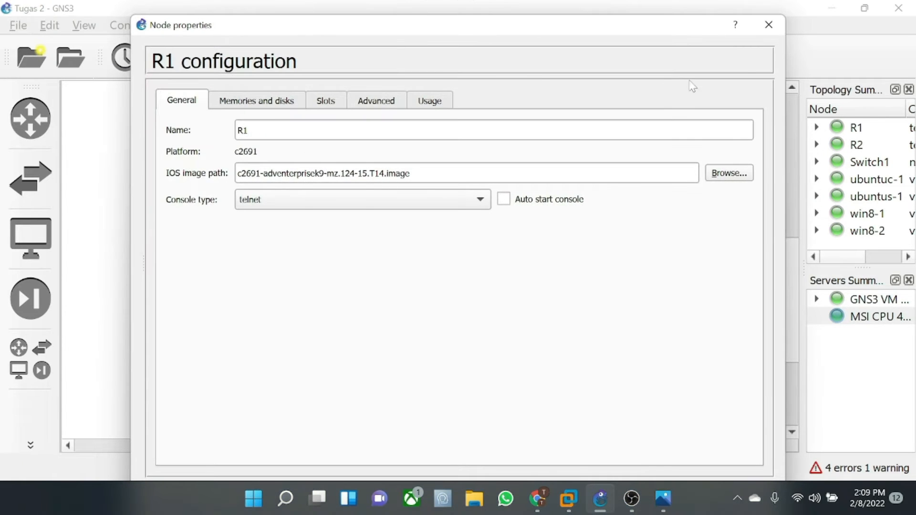
{"action": "left_click", "coordinate": [768, 24]}
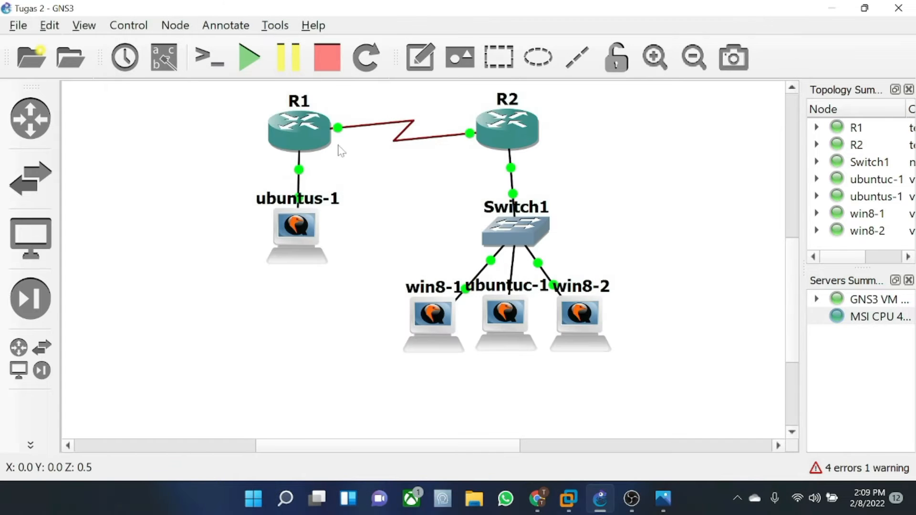
{"action": "right_click", "coordinate": [299, 152]}
{"action": "left_click", "coordinate": [365, 30]}
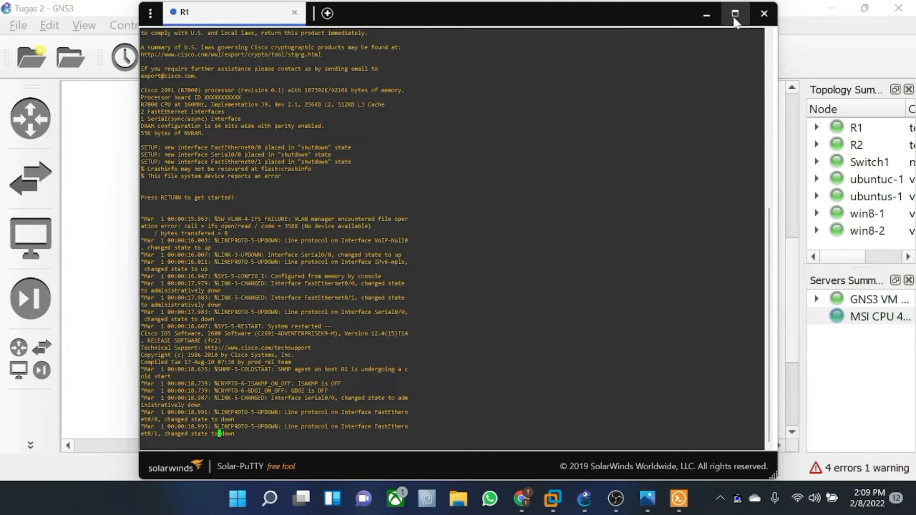
- Open R2's console too, then return to a maximized R1 console tab
{"action": "left_click", "coordinate": [708, 21]}
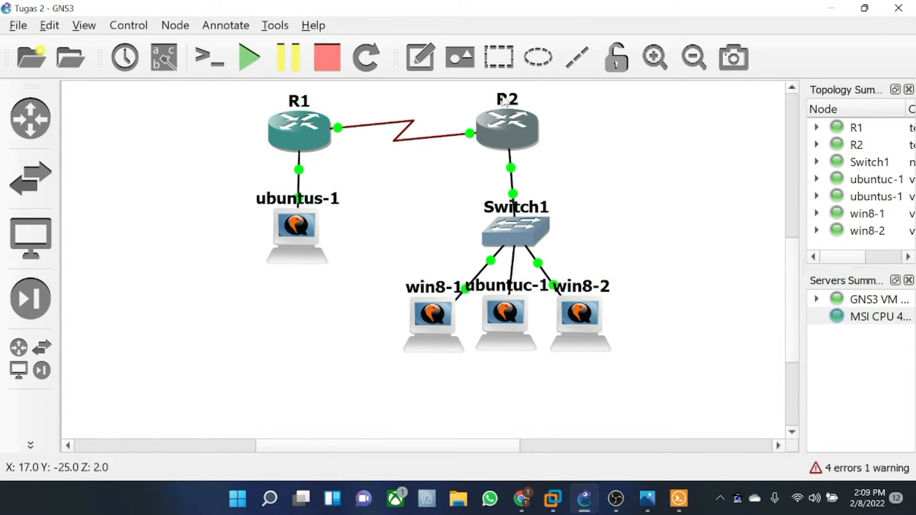
{"action": "right_click", "coordinate": [506, 123]}
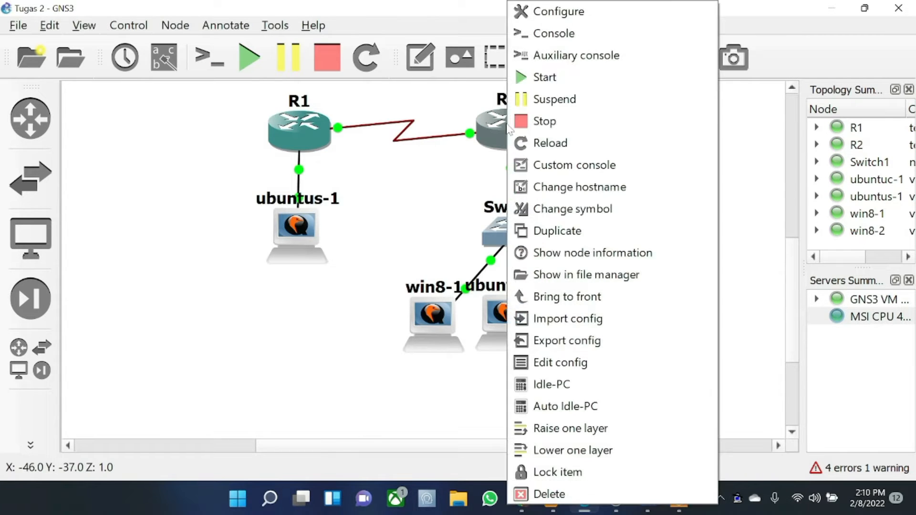
{"action": "left_click", "coordinate": [590, 30]}
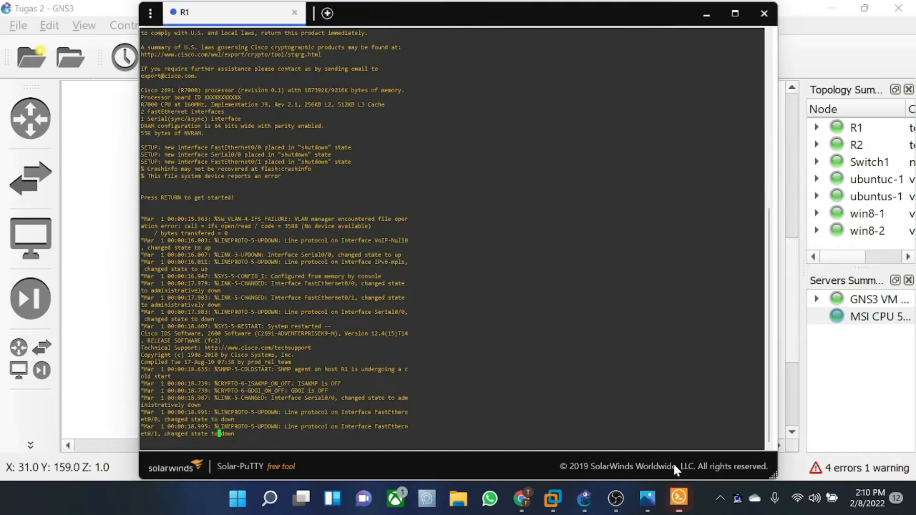
{"action": "left_click", "coordinate": [245, 22]}
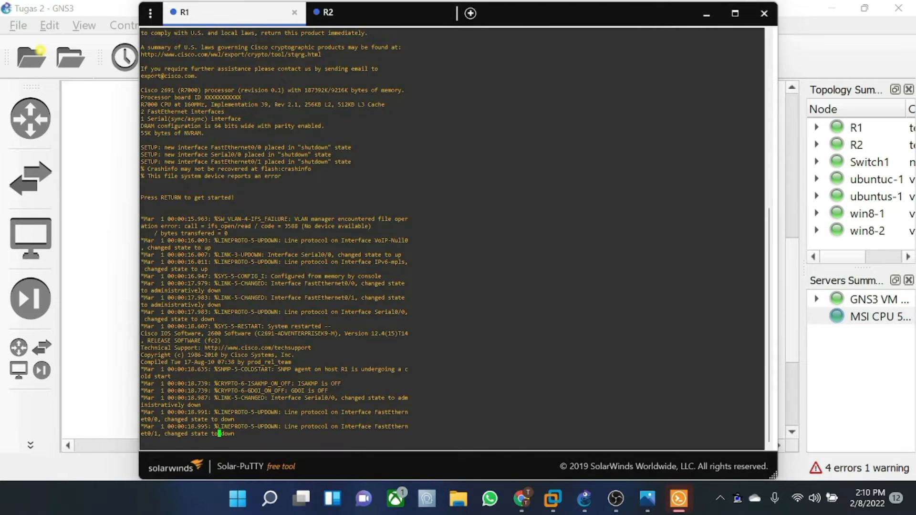
{"action": "left_click", "coordinate": [735, 13]}
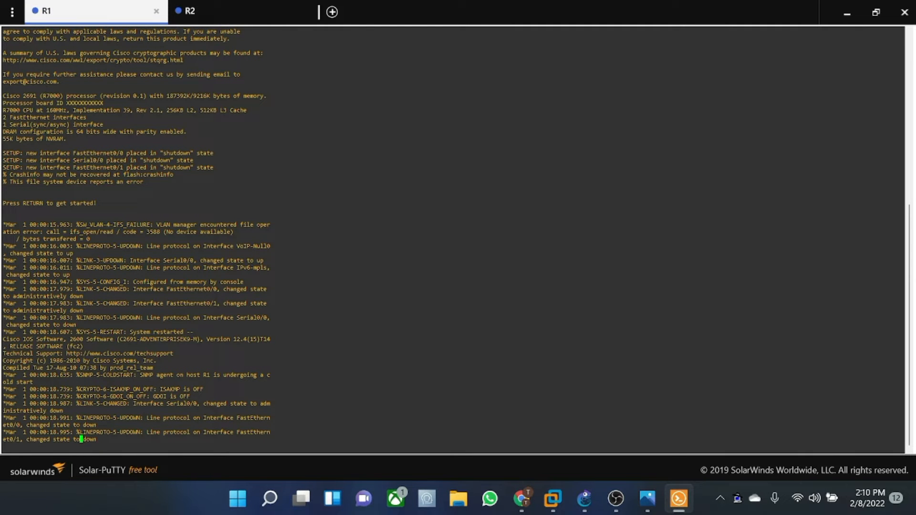
- On R1 enter conf t, select interface f0/0, and start typing 'ip address 192'
{"action": "key", "text": "Return"}
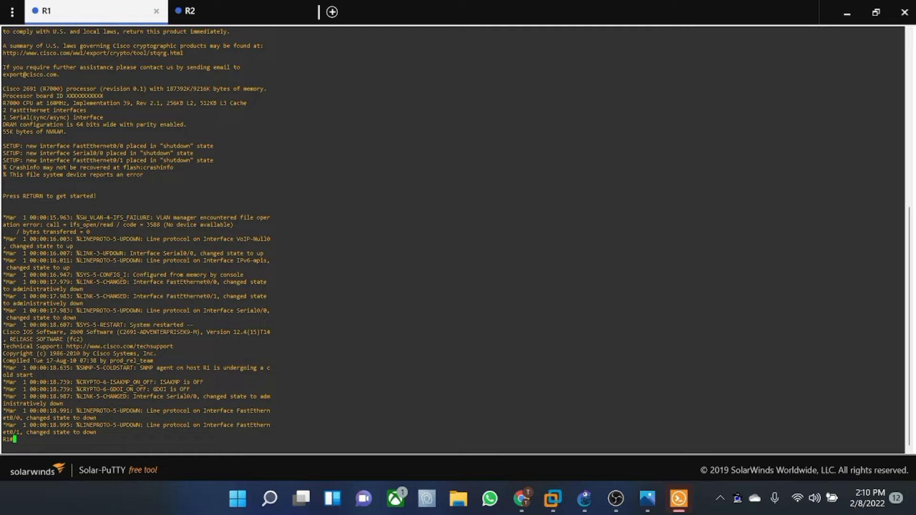
{"action": "type", "text": "conf t"}
{"action": "key", "text": "Return"}
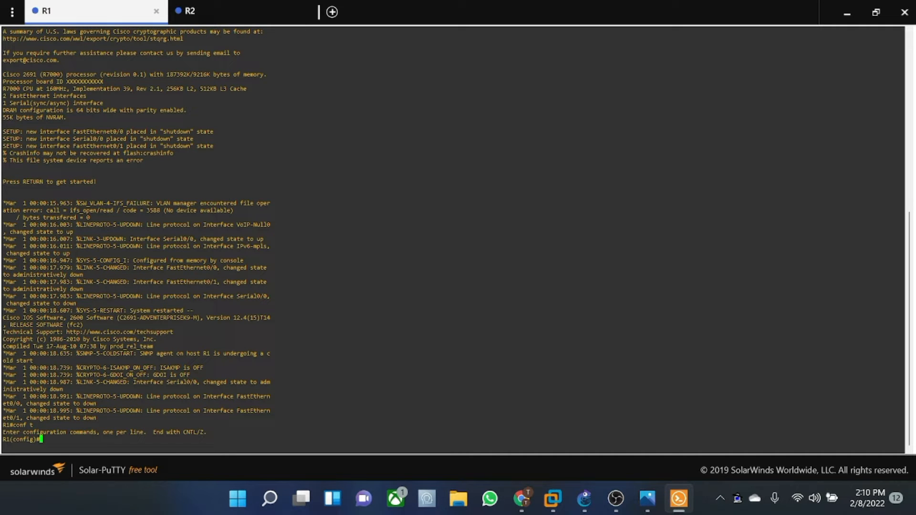
{"action": "type", "text": "int f0/0"}
{"action": "key", "text": "Return"}
{"action": "type", "text": "ip add"}
{"action": "key", "text": "BackSpace"}
{"action": "type", "text": "dre"}
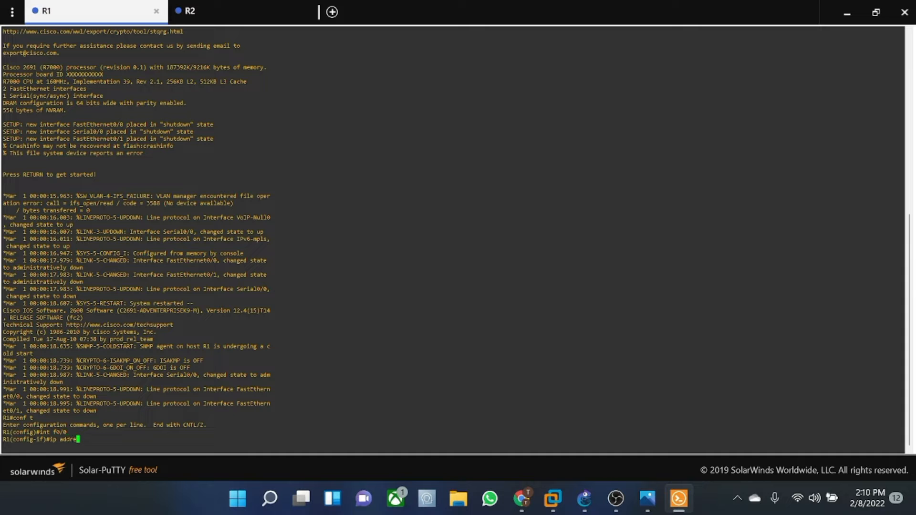
{"action": "type", "text": "ss 192"}
- Arrange the vlsm subnet table window beside a narrowed R1 console
{"action": "left_click", "coordinate": [648, 499]}
{"action": "left_click", "coordinate": [873, 10]}
{"action": "left_click_drag", "start_coordinate": [459, 35], "coordinate": [817, 104]}
{"action": "left_click", "coordinate": [363, 267]}
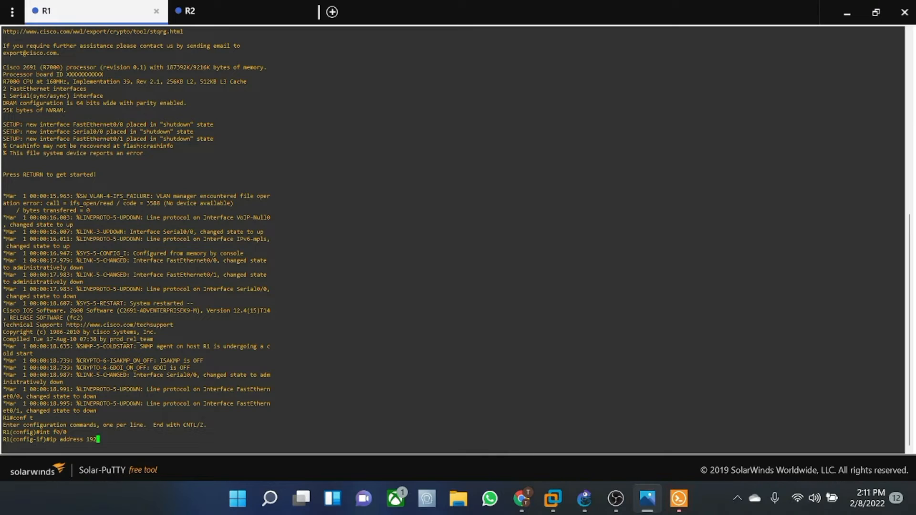
{"action": "left_click", "coordinate": [877, 11]}
{"action": "left_click_drag", "start_coordinate": [541, 19], "coordinate": [407, 30]}
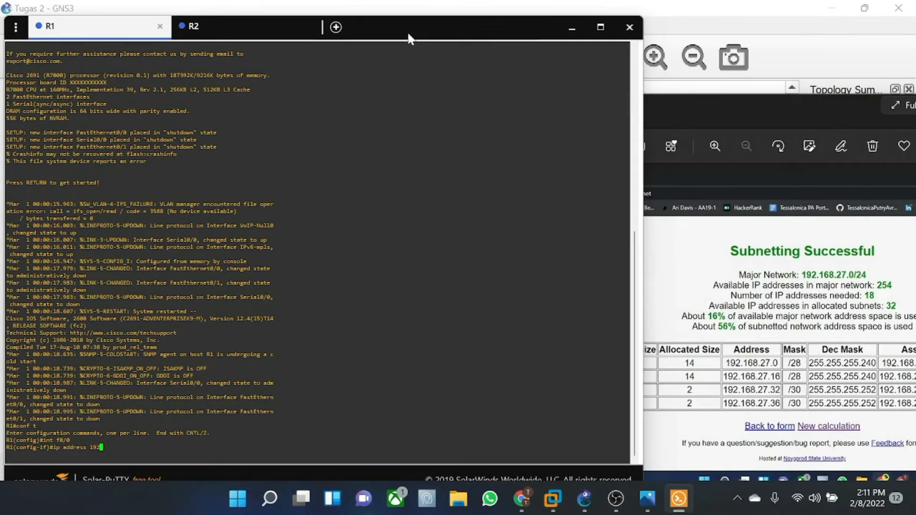
{"action": "left_click", "coordinate": [766, 111]}
{"action": "left_click_drag", "start_coordinate": [762, 108], "coordinate": [617, 36]}
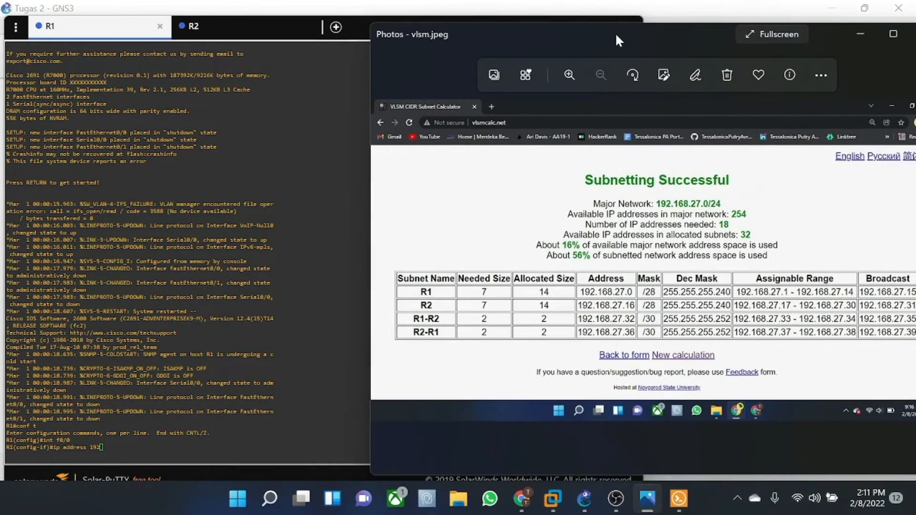
{"action": "left_click", "coordinate": [329, 176]}
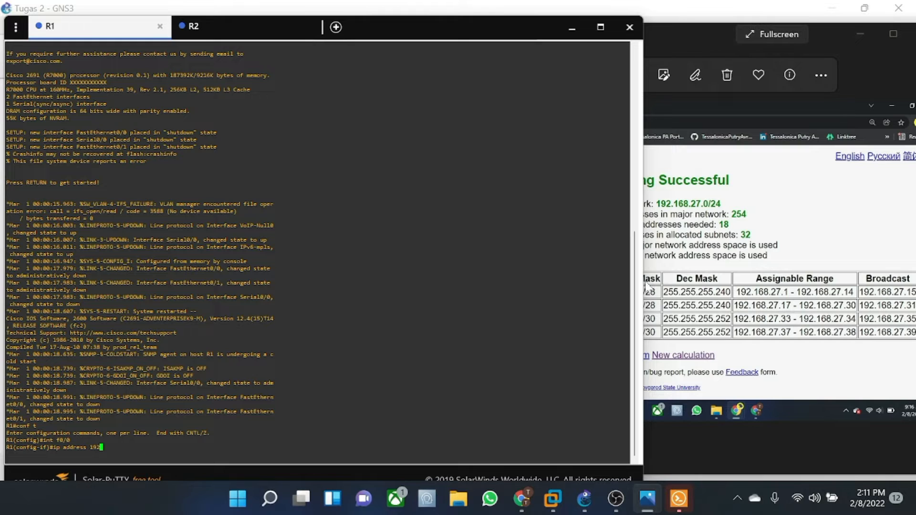
{"action": "left_click", "coordinate": [643, 106]}
{"action": "left_click", "coordinate": [641, 20]}
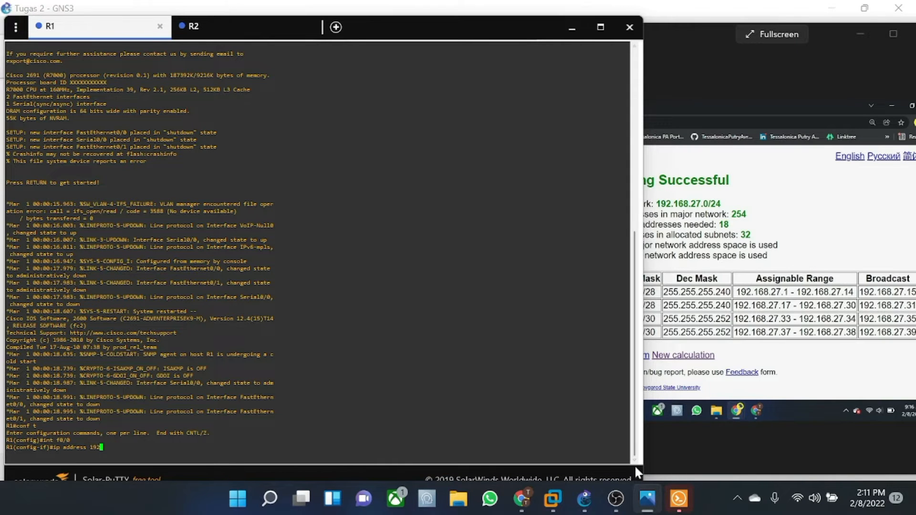
{"action": "left_click_drag", "start_coordinate": [637, 467], "coordinate": [433, 466]}
- Finish R1 f0/0's address as 192.168.27.1 255.255.255.240 and enable it with no sh
{"action": "type", "text": ".168.2"}
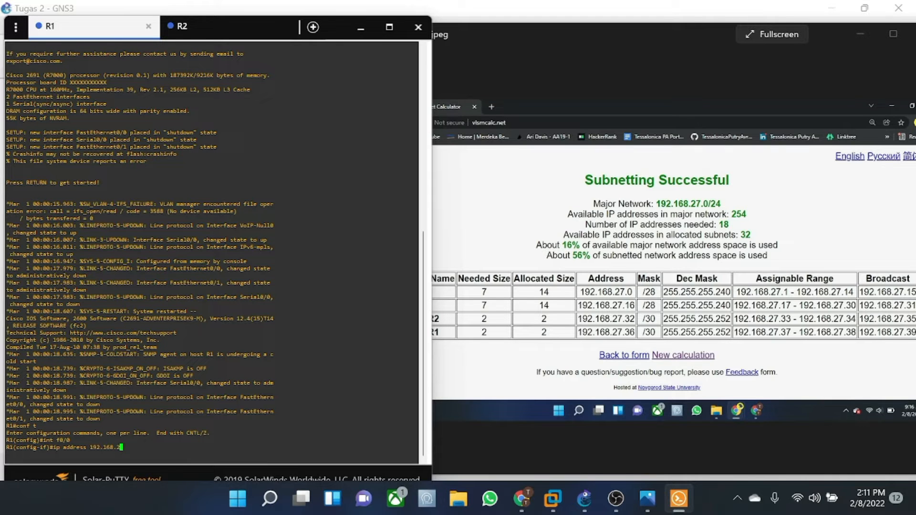
{"action": "type", "text": "7.1 255.255.255.240"}
{"action": "key", "text": "Return"}
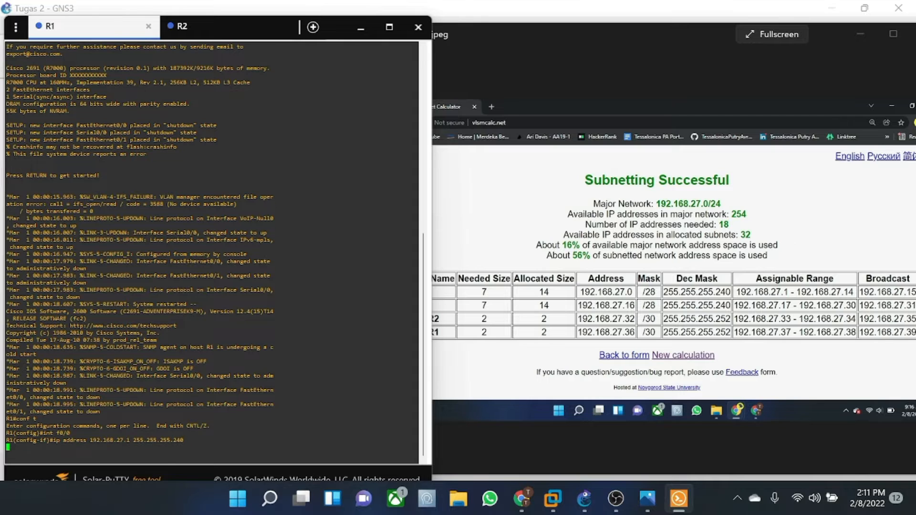
{"action": "type", "text": "no sh"}
{"action": "key", "text": "Return"}
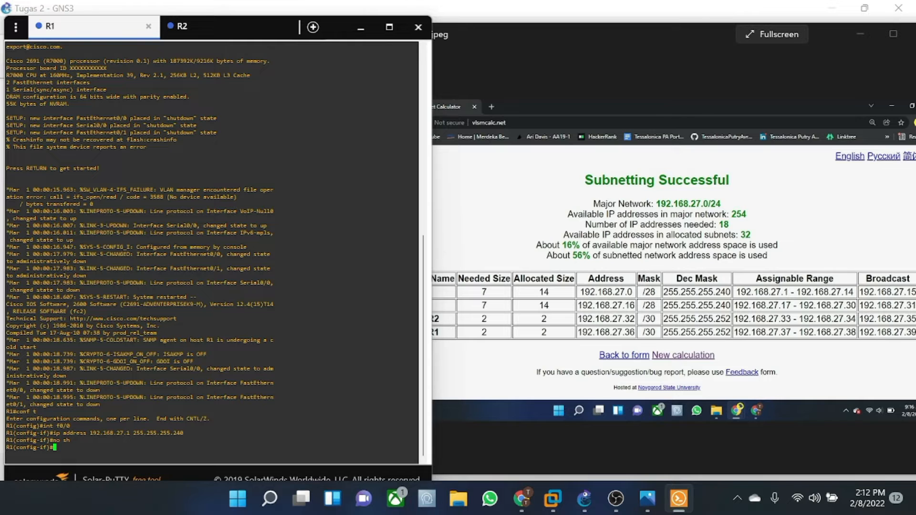
- Switch R1 to configuring interface se0/0 by editing the recalled command
{"action": "key", "text": "Up"}
{"action": "key", "text": "Up"}
{"action": "key", "text": "Up"}
{"action": "key", "text": "Left"}
{"action": "key", "text": "Left"}
{"action": "key", "text": "Left"}
{"action": "key", "text": "Left"}
{"action": "key", "text": "Right"}
{"action": "key", "text": "BackSpace"}
{"action": "type", "text": "se"}
{"action": "key", "text": "Return"}
- Give Serial0/0 address 192.168.27.33 255.255.255.252 and bring it up with no sh
{"action": "key", "text": "Up"}
{"action": "key", "text": "Up"}
{"action": "key", "text": "Up"}
{"action": "key", "text": "Left"}
{"action": "key", "text": "Left"}
{"action": "key", "text": "Left"}
{"action": "key", "text": "Left"}
{"action": "key", "text": "Left"}
{"action": "key", "text": "Left"}
{"action": "key", "text": "Left"}
{"action": "key", "text": "Left"}
{"action": "key", "text": "Left"}
{"action": "key", "text": "Left"}
{"action": "key", "text": "Left"}
{"action": "key", "text": "Left"}
{"action": "key", "text": "Left"}
{"action": "key", "text": "Left"}
{"action": "key", "text": "Left"}
{"action": "key", "text": "Left"}
{"action": "key", "text": "Left"}
{"action": "key", "text": "Left"}
{"action": "key", "text": "Left"}
{"action": "key", "text": "Left"}
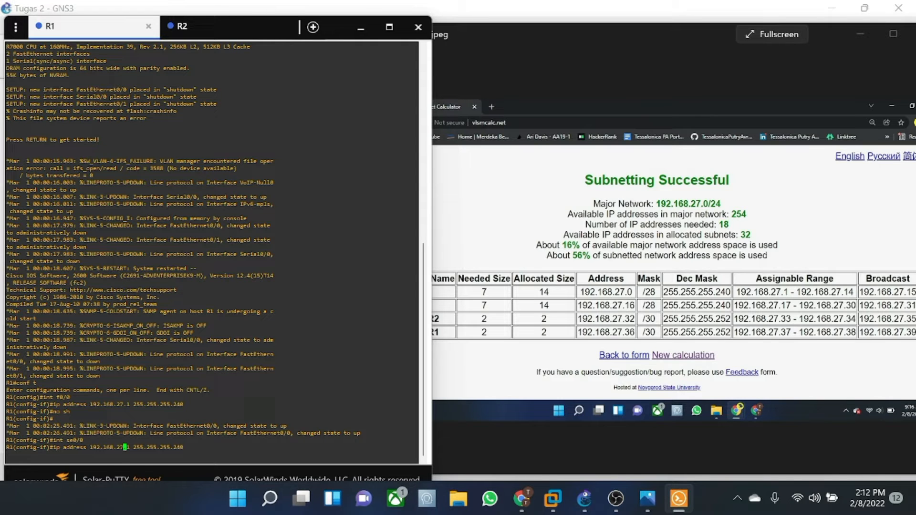
{"action": "key", "text": "Right"}
{"action": "key", "text": "Right"}
{"action": "key", "text": "Right"}
{"action": "key", "text": "Right"}
{"action": "key", "text": "BackSpace"}
{"action": "type", "text": "33"}
{"action": "key", "text": "Right"}
{"action": "key", "text": "Right"}
{"action": "key", "text": "Right"}
{"action": "key", "text": "Right"}
{"action": "key", "text": "Right"}
{"action": "key", "text": "Right"}
{"action": "key", "text": "Right"}
{"action": "key", "text": "Right"}
{"action": "key", "text": "Right"}
{"action": "key", "text": "Right"}
{"action": "key", "text": "Right"}
{"action": "key", "text": "Right"}
{"action": "key", "text": "Right"}
{"action": "key", "text": "Right"}
{"action": "key", "text": "Right"}
{"action": "key", "text": "Right"}
{"action": "key", "text": "BackSpace"}
{"action": "key", "text": "BackSpace"}
{"action": "type", "text": "52"}
{"action": "key", "text": "Return"}
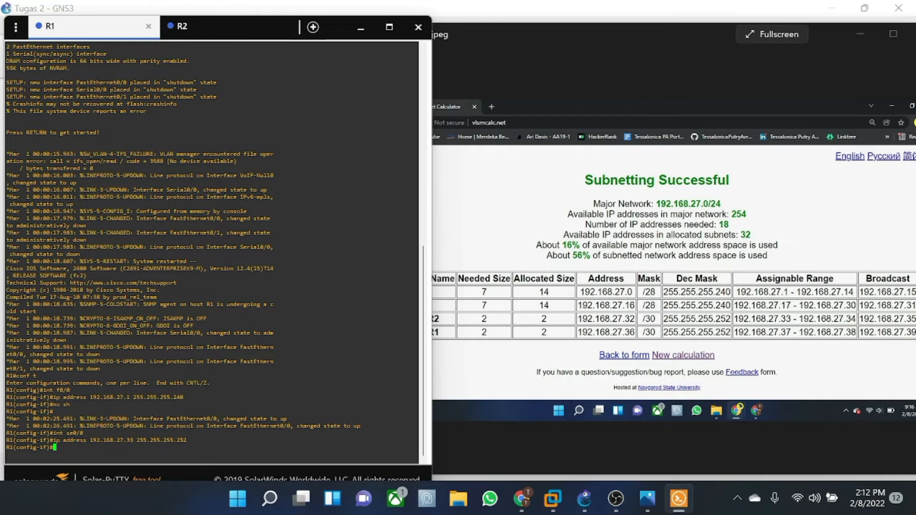
{"action": "type", "text": "no sh"}
{"action": "key", "text": "Return"}
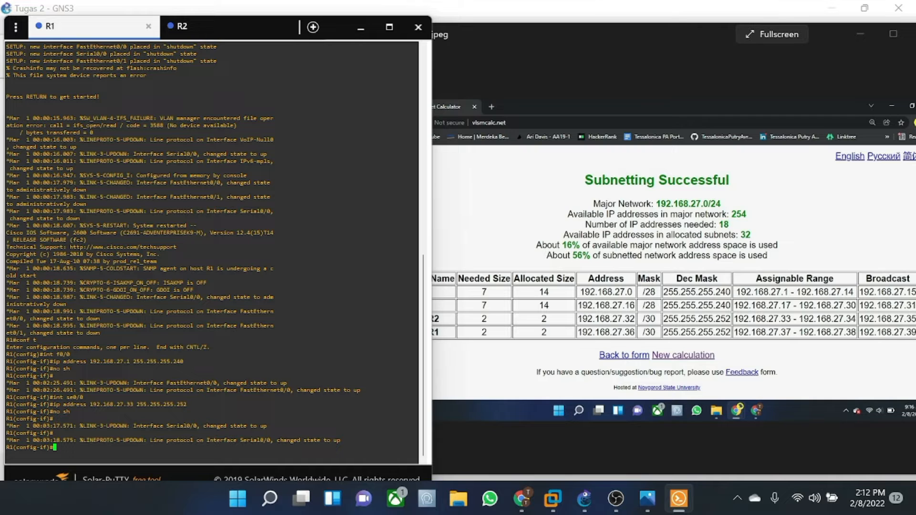
- Exit interface configuration and begin defining a DHCP pool named 'server'
{"action": "type", "text": "exit"}
{"action": "key", "text": "Return"}
{"action": "type", "text": "ip dhcp pool server"}
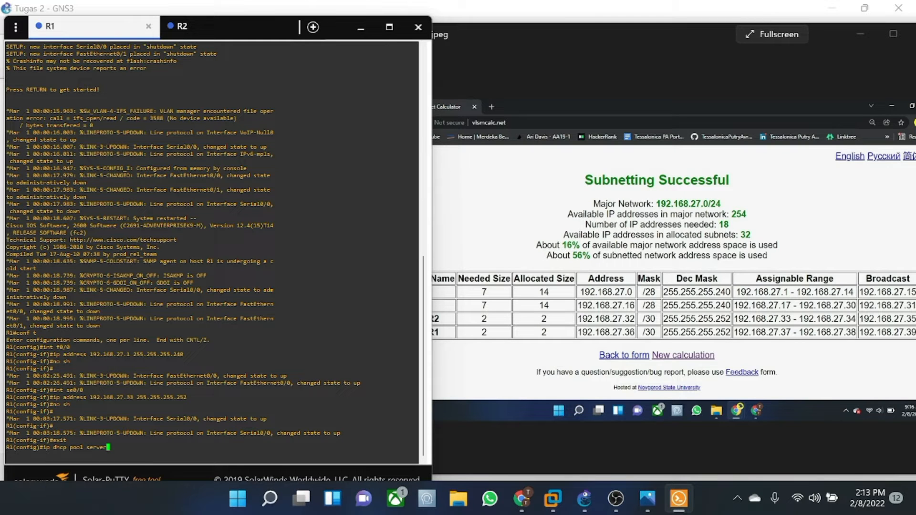
- Create R1's DHCP pool 'server' for 192.168.27.0 255.255.255.240 with default router 192.168.27.1
{"action": "key", "text": "Return"}
{"action": "type", "text": "network 192."}
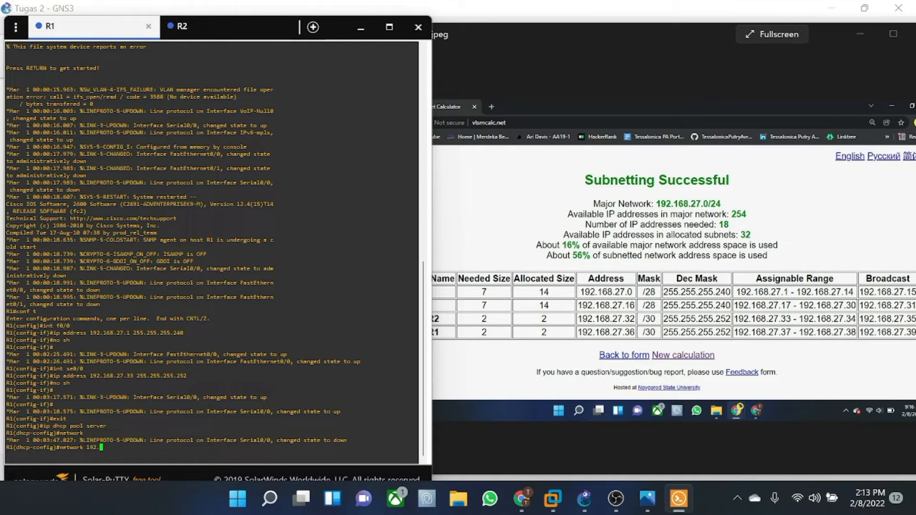
{"action": "type", "text": "168.27.0 255.255.255.240"}
{"action": "key", "text": "Return"}
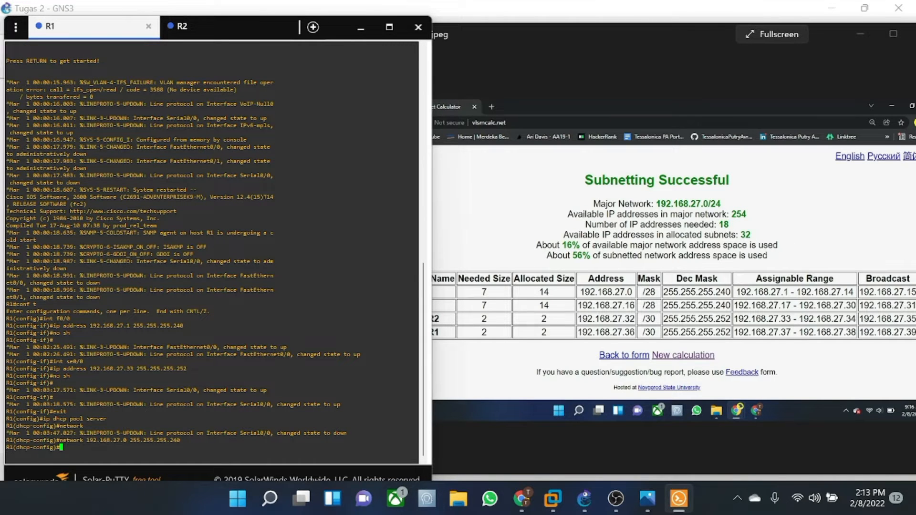
{"action": "type", "text": "default-router 192.168.27.1"}
{"action": "key", "text": "Return"}
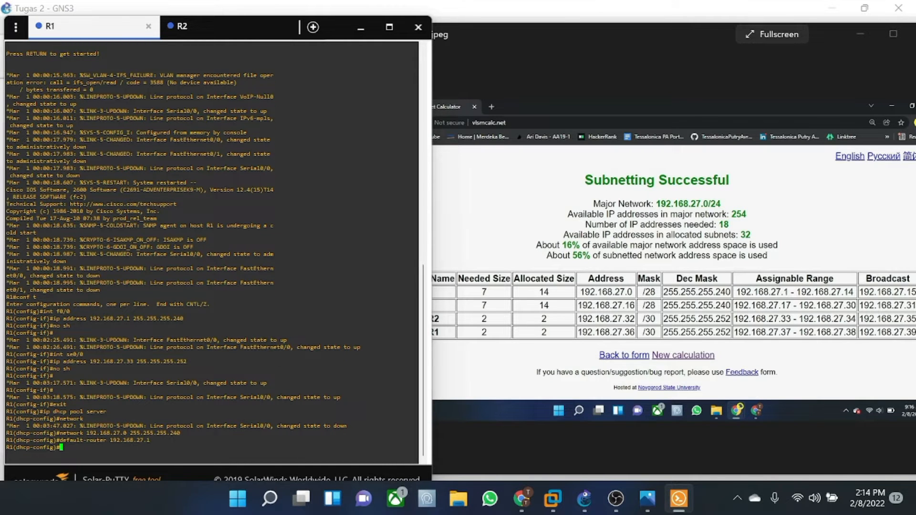
{"action": "type", "text": "exit"}
{"action": "key", "text": "Return"}
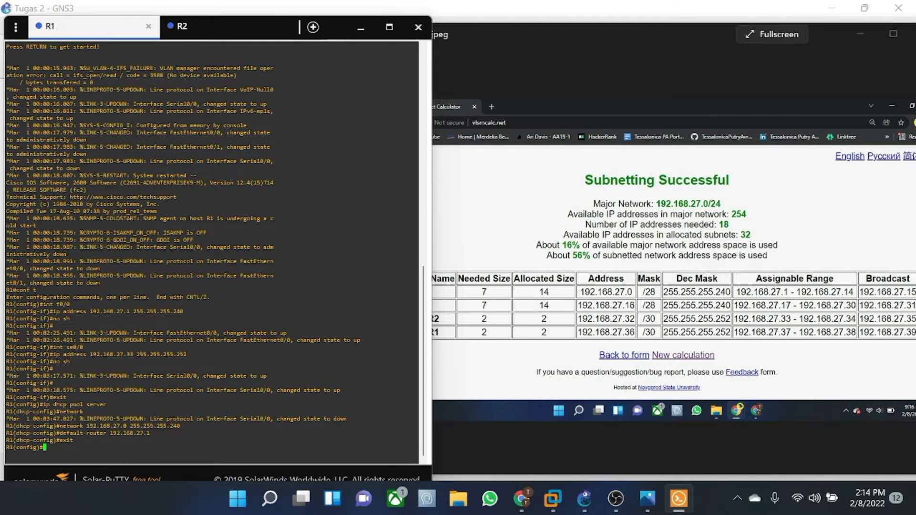
- On R2, give FastEthernet0/0 the address 192.168.27.17 255.255.255.240 and bring it up
{"action": "left_click", "coordinate": [210, 26]}
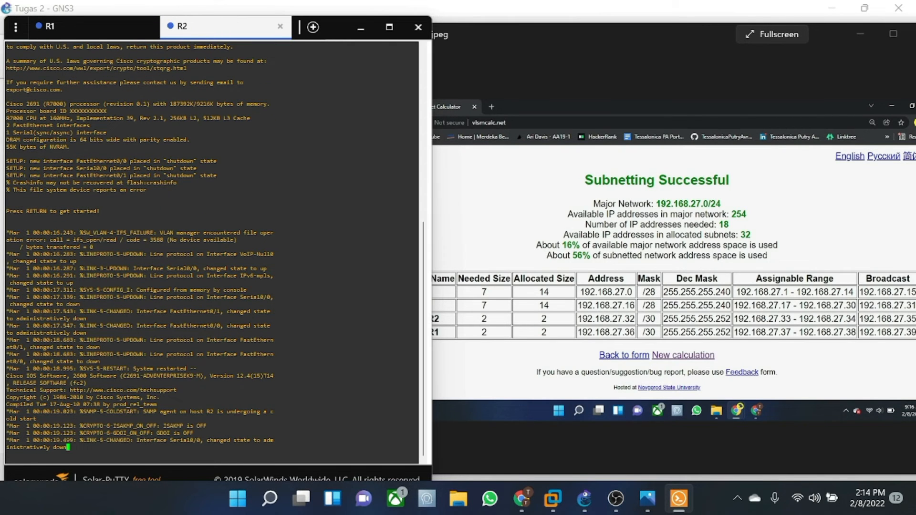
{"action": "key", "text": "Return"}
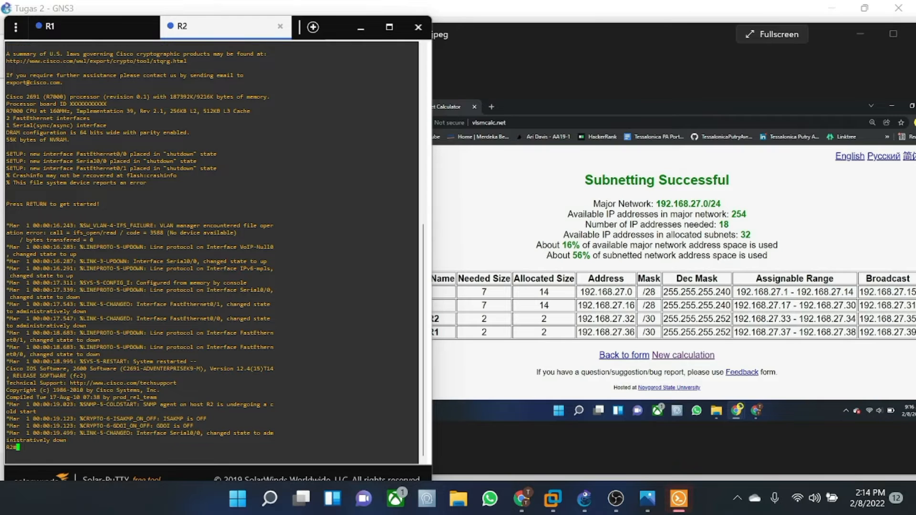
{"action": "type", "text": "conf t"}
{"action": "key", "text": "Return"}
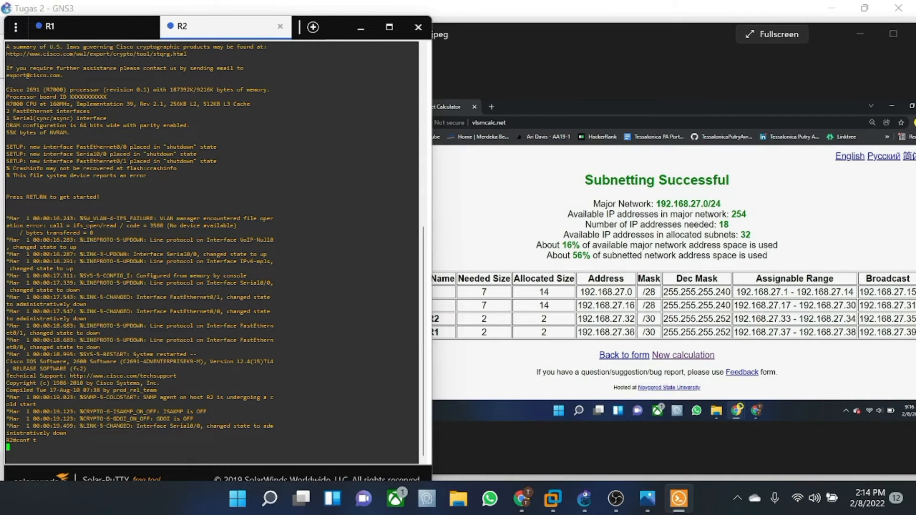
{"action": "type", "text": "int f"}
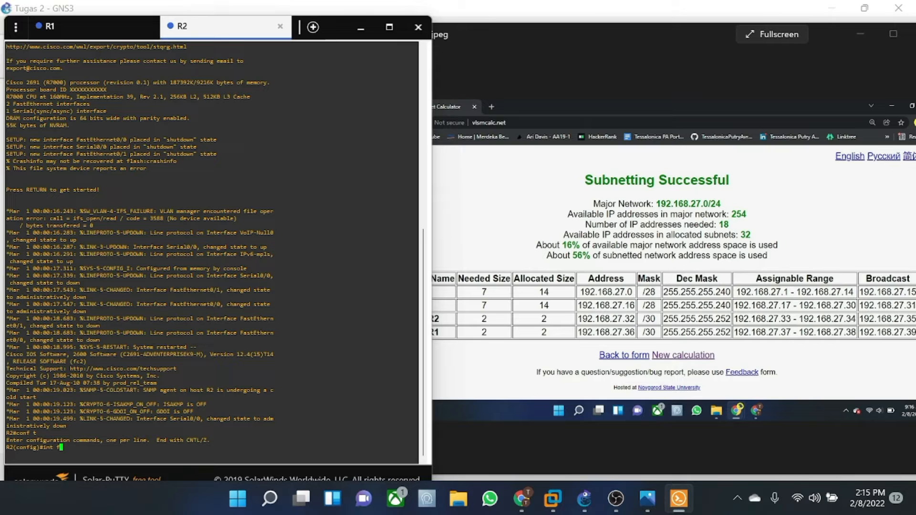
{"action": "type", "text": "0/0"}
{"action": "key", "text": "Return"}
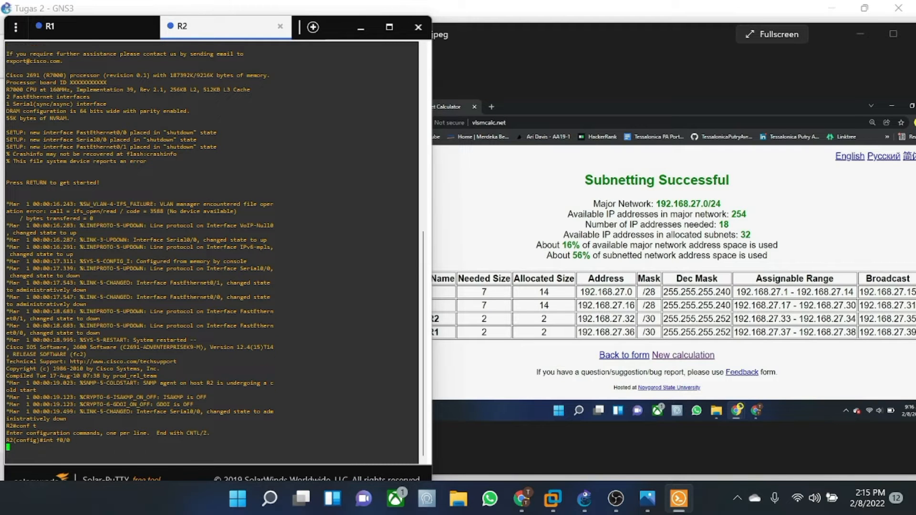
{"action": "type", "text": "ip address 192.168.27.17 "}
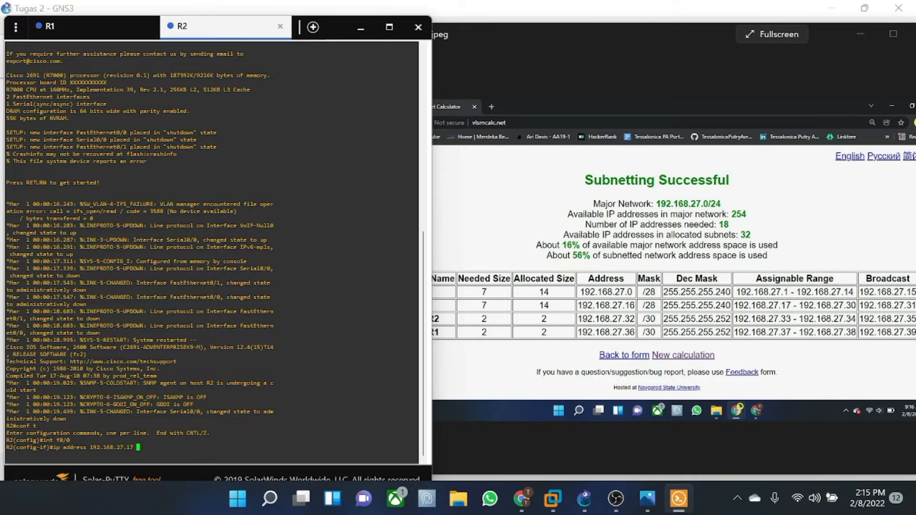
{"action": "type", "text": "255.255.255.240"}
{"action": "key", "text": "Return"}
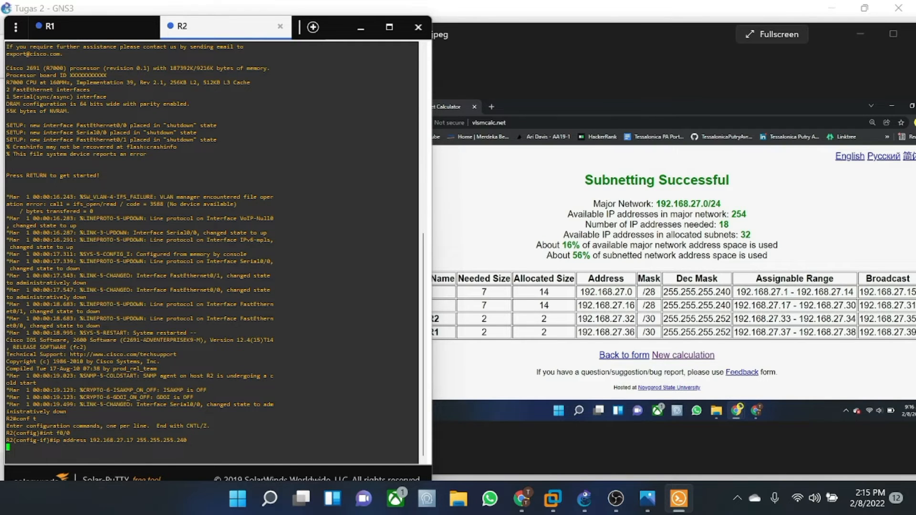
{"action": "type", "text": "no sh"}
{"action": "key", "text": "Return"}
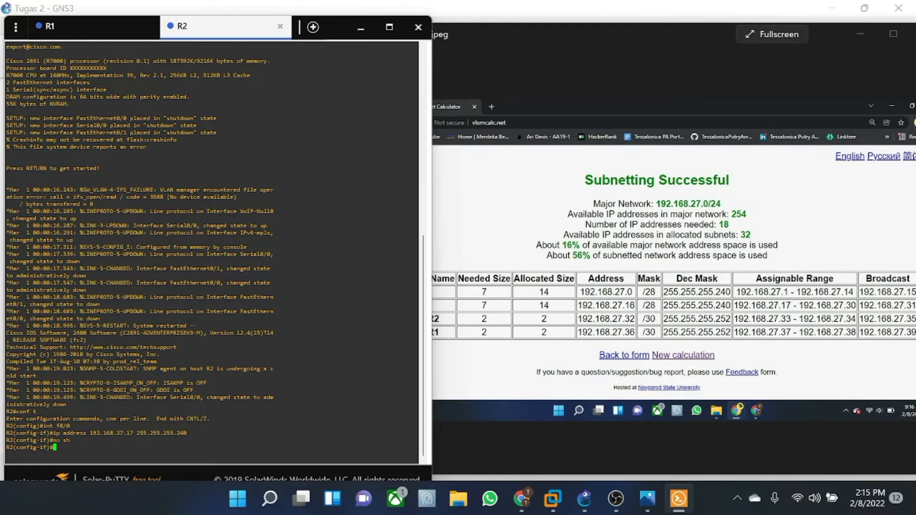
- Give R2's Serial0/0 the address 192.168.27.34 255.255.255.252 and bring it up
{"action": "type", "text": "int "}
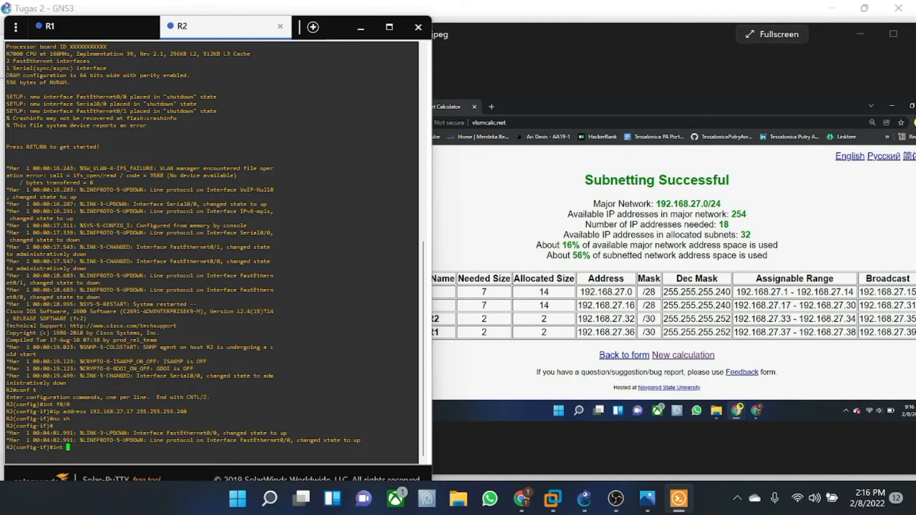
{"action": "type", "text": "sw0/0"}
{"action": "key", "text": "Return"}
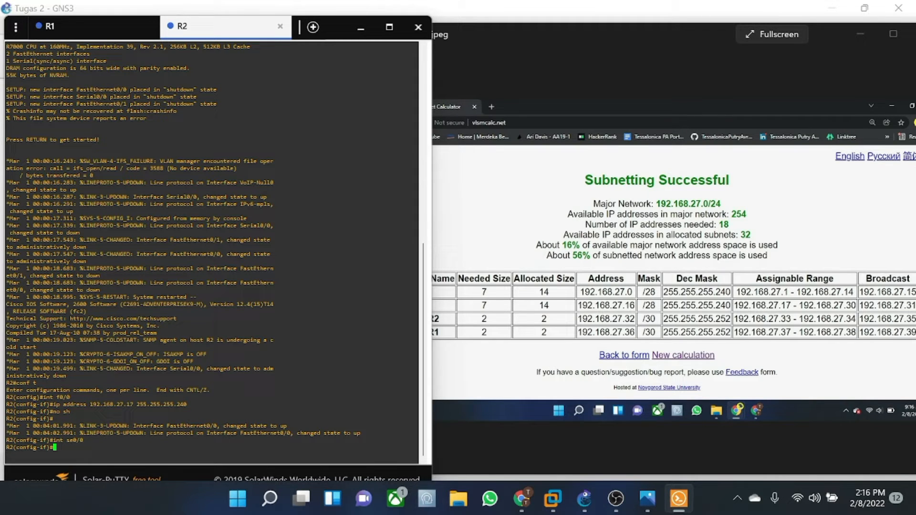
{"action": "key", "text": "Up"}
{"action": "key", "text": "Up"}
{"action": "key", "text": "Up"}
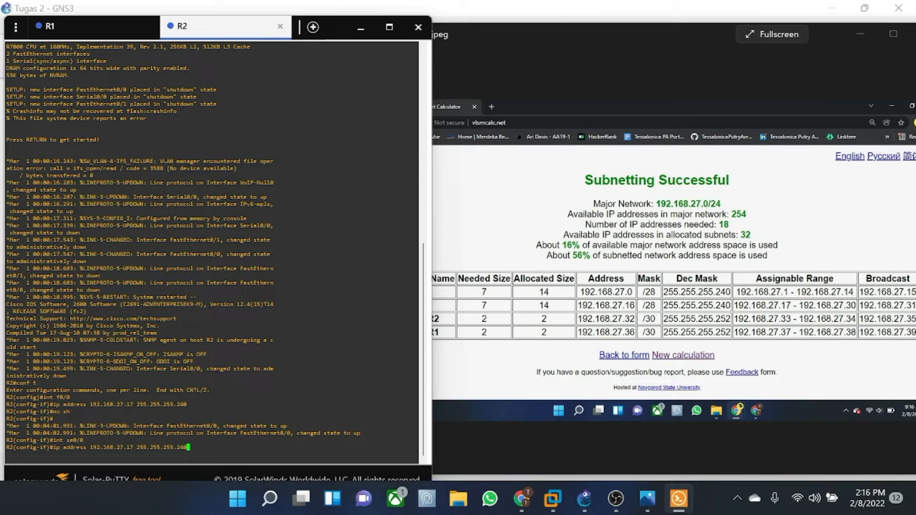
{"action": "key", "text": "Left"}
{"action": "key", "text": "Left"}
{"action": "key", "text": "Left"}
{"action": "key", "text": "Left"}
{"action": "key", "text": "Left"}
{"action": "key", "text": "Left"}
{"action": "key", "text": "Left"}
{"action": "key", "text": "Left"}
{"action": "key", "text": "Left"}
{"action": "key", "text": "Left"}
{"action": "key", "text": "Left"}
{"action": "key", "text": "Left"}
{"action": "key", "text": "Left"}
{"action": "key", "text": "Left"}
{"action": "key", "text": "Left"}
{"action": "key", "text": "Left"}
{"action": "key", "text": "BackSpace"}
{"action": "key", "text": "BackSpace"}
{"action": "type", "text": "34"}
{"action": "key", "text": "Right"}
{"action": "key", "text": "Right"}
{"action": "key", "text": "Right"}
{"action": "key", "text": "Right"}
{"action": "key", "text": "Right"}
{"action": "key", "text": "Right"}
{"action": "key", "text": "Right"}
{"action": "key", "text": "Right"}
{"action": "key", "text": "Right"}
{"action": "key", "text": "Right"}
{"action": "key", "text": "Right"}
{"action": "key", "text": "Right"}
{"action": "key", "text": "Right"}
{"action": "key", "text": "Right"}
{"action": "key", "text": "Right"}
{"action": "key", "text": "Right"}
{"action": "key", "text": "BackSpace"}
{"action": "key", "text": "BackSpace"}
{"action": "type", "text": "52"}
{"action": "key", "text": "Return"}
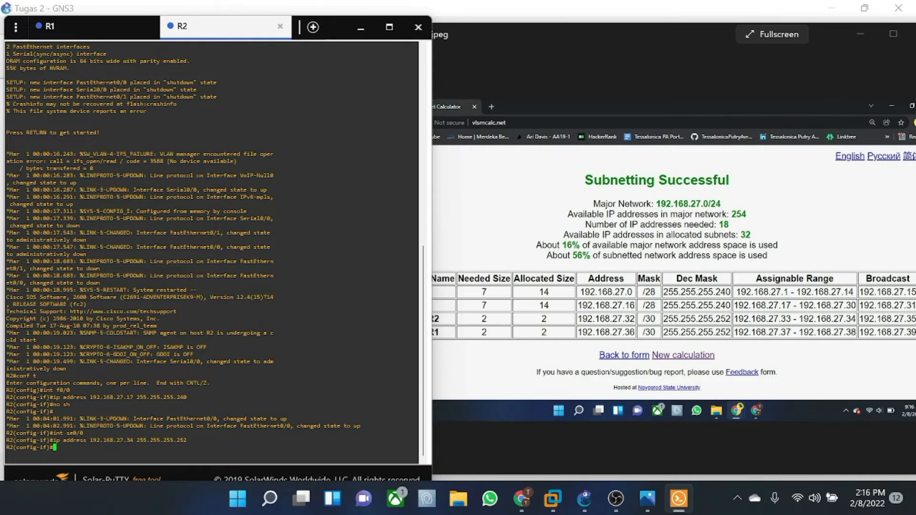
{"action": "type", "text": "no sh"}
{"action": "key", "text": "Return"}
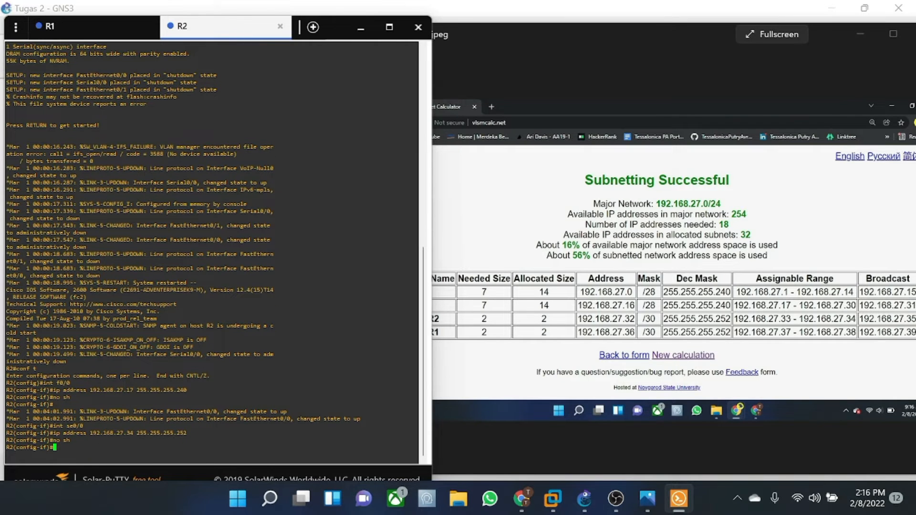
{"action": "type", "text": "exit"}
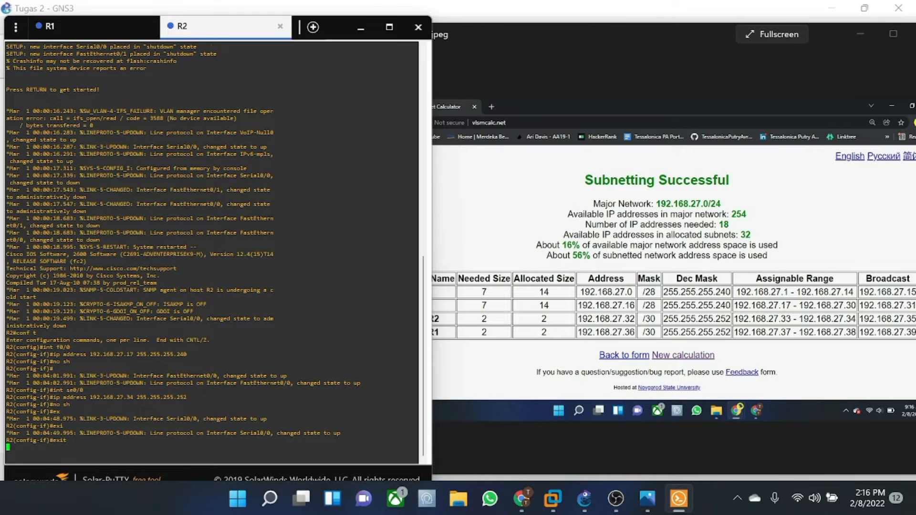
{"action": "key", "text": "Return"}
{"action": "type", "text": "ip"}
{"action": "type", "text": "dhcp pool server"}
- Set R2's DHCP pool 'server' to network 192.168.27.16 255.255.255.240 with default router 192.168.27.17
{"action": "key", "text": "Return"}
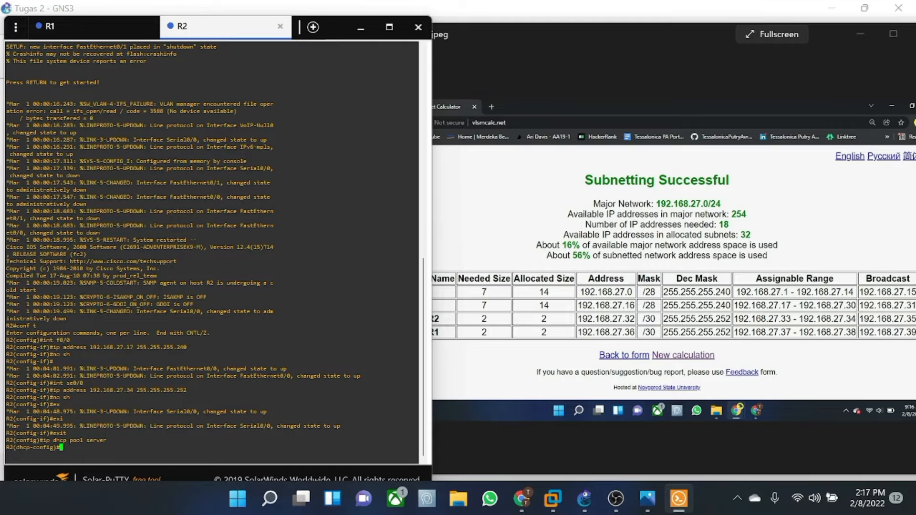
{"action": "type", "text": "network 192.168.27.16 255.255.255.240"}
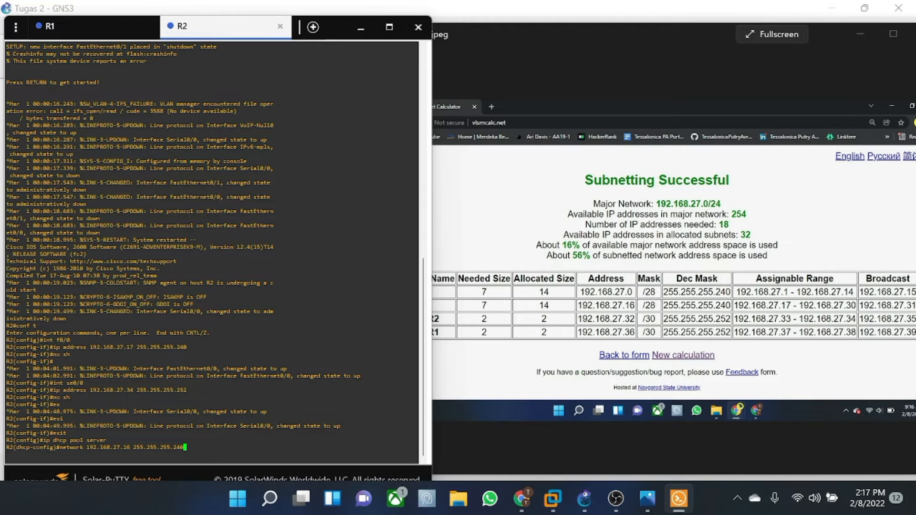
{"action": "key", "text": "Return"}
{"action": "type", "text": "default-"}
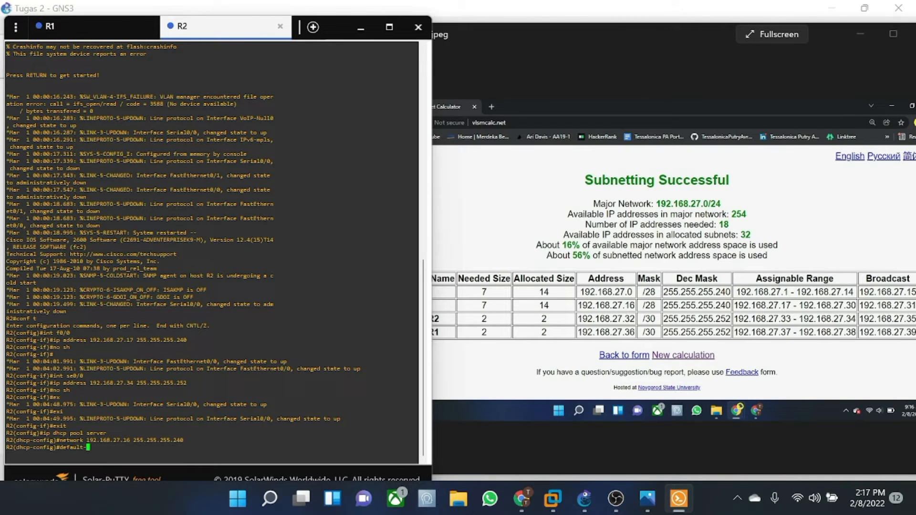
{"action": "type", "text": "router 192.168.27.17"}
{"action": "key", "text": "Return"}
{"action": "type", "text": "exit"}
{"action": "key", "text": "Return"}
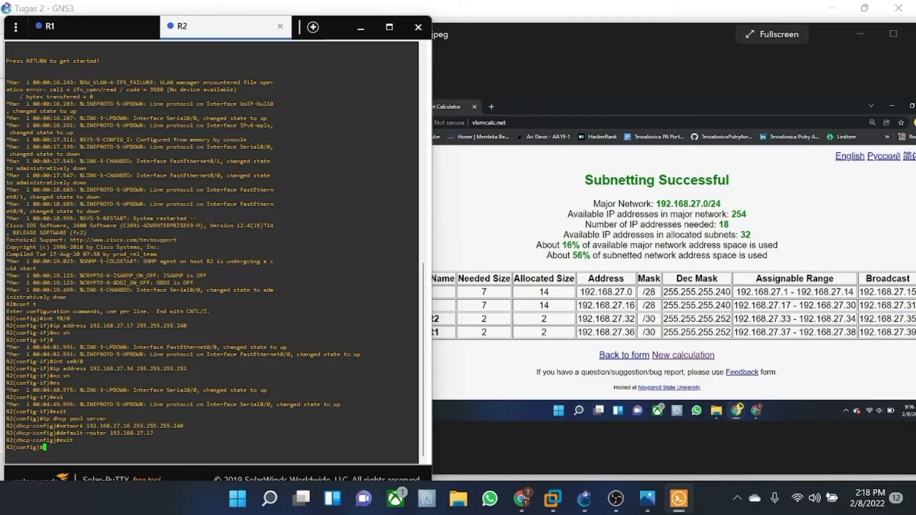
- On R1, add a static route to 192.168.27.16 255.255.255.240 via 192.168.27.34, then exit configuration mode
{"action": "left_click", "coordinate": [85, 30]}
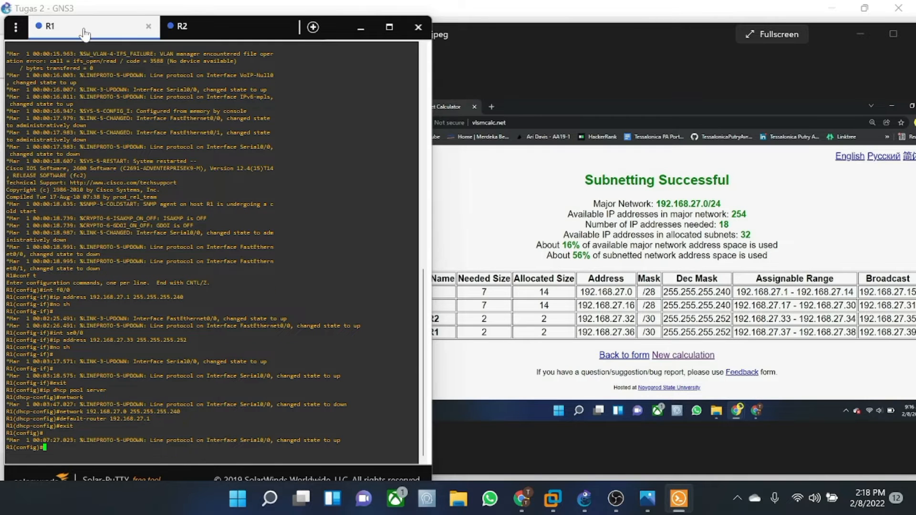
{"action": "type", "text": "ip route 192.168.27.16"}
{"action": "type", "text": "255.255.255.240 "}
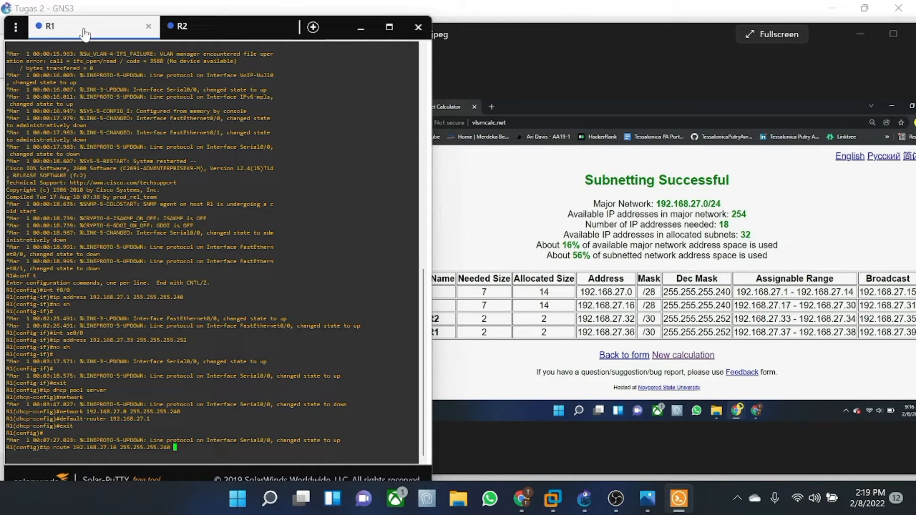
{"action": "type", "text": "192.168.27.34"}
{"action": "key", "text": "Return"}
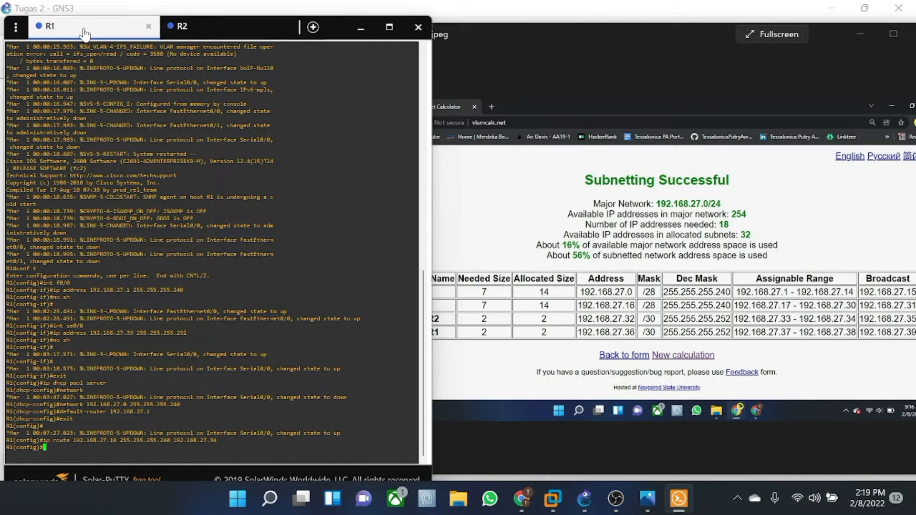
{"action": "type", "text": "exit"}
{"action": "key", "text": "Return"}
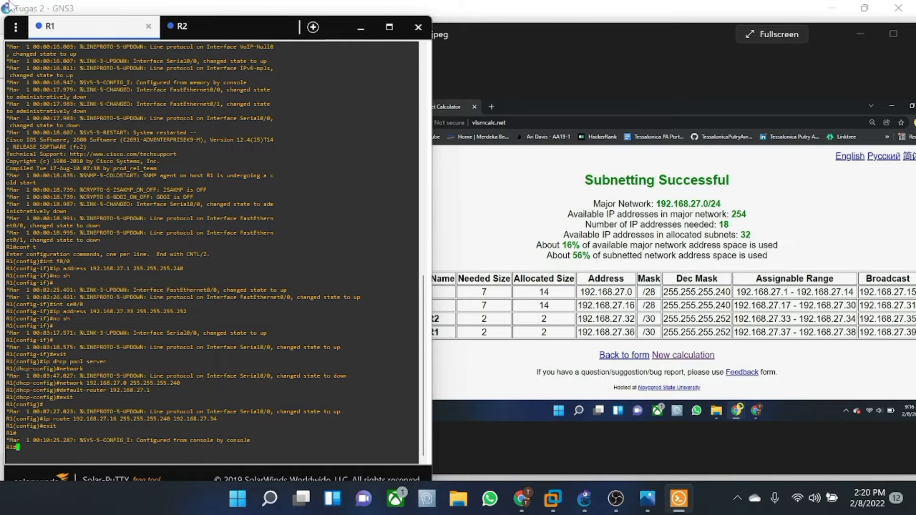
- On R2, add a static route to 192.168.27.0 255.255.255.240 via 192.168.42.33, then exit configuration mode
{"action": "left_click", "coordinate": [207, 34]}
{"action": "type", "text": "i"}
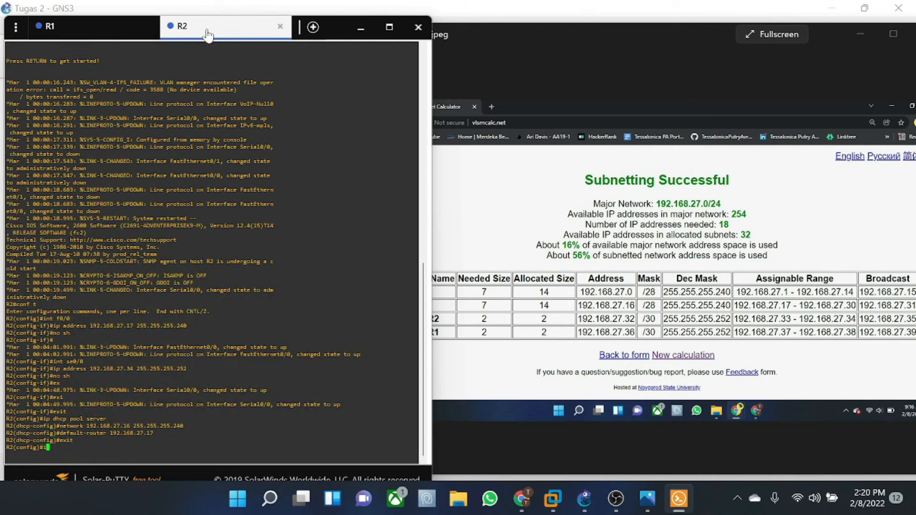
{"action": "type", "text": "p route"}
{"action": "type", "text": " 192.16"}
{"action": "type", "text": "8.27.0"}
{"action": "type", "text": " 1"}
{"action": "type", "text": "55.255.255"}
{"action": "type", "text": ".240 19"}
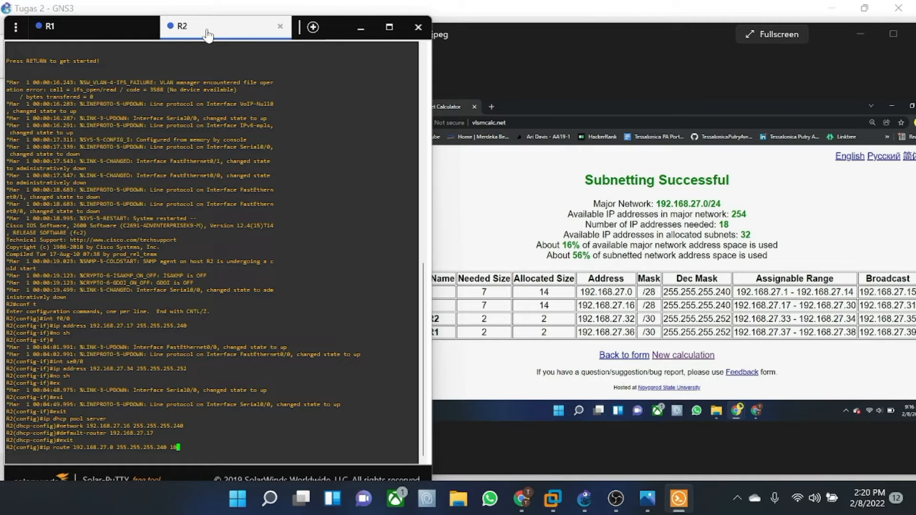
{"action": "type", "text": "2.168.42.33"}
{"action": "key", "text": "Return"}
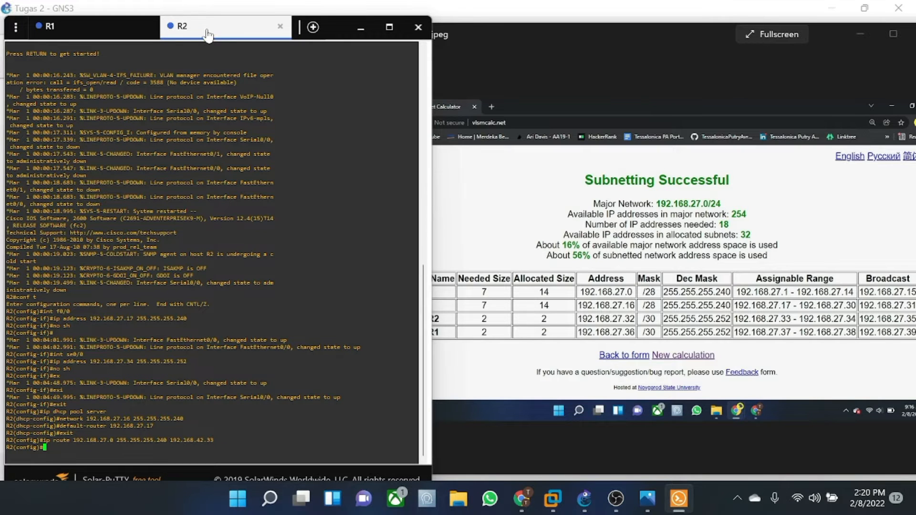
{"action": "type", "text": "exit"}
{"action": "key", "text": "Return"}
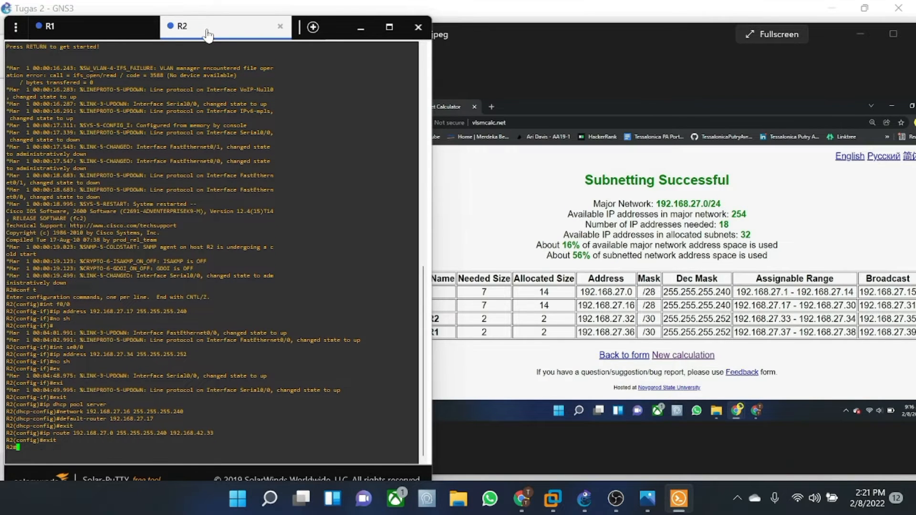
{"action": "type", "text": "ping 1"}
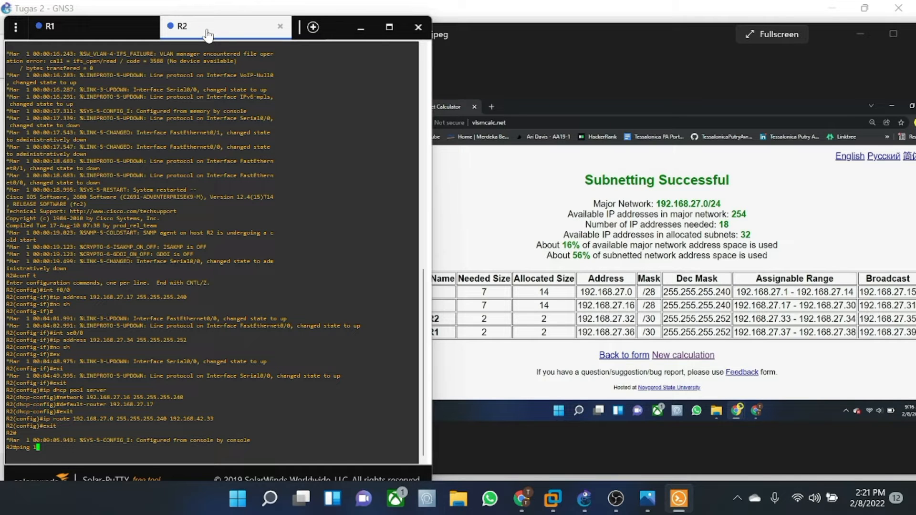
{"action": "type", "text": "92.168.27.0"}
- Ping 192.168.27.0 from R2 (0 percent success), then type a route to 192.168.27.0 255.255.255.240 via 192.168.27.33
{"action": "key", "text": "Return"}
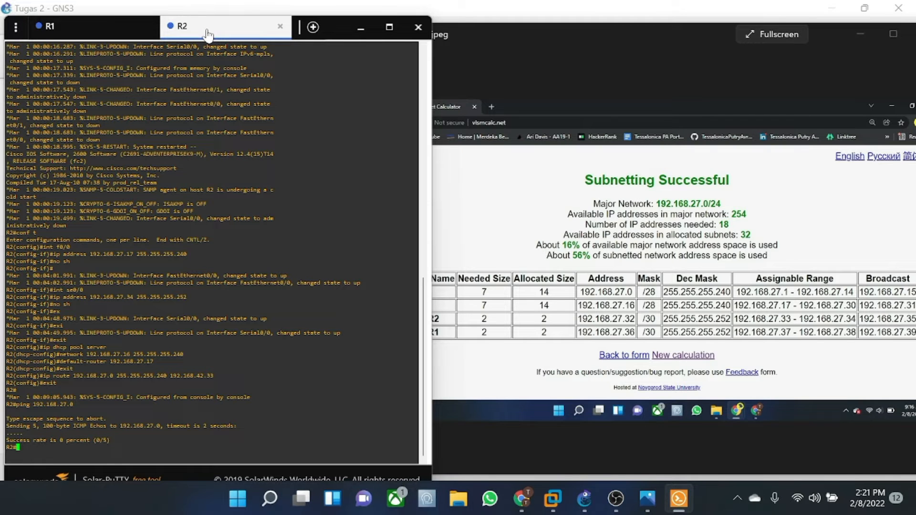
{"action": "type", "text": "ip route 192.168.27.0 255.255.255.0"}
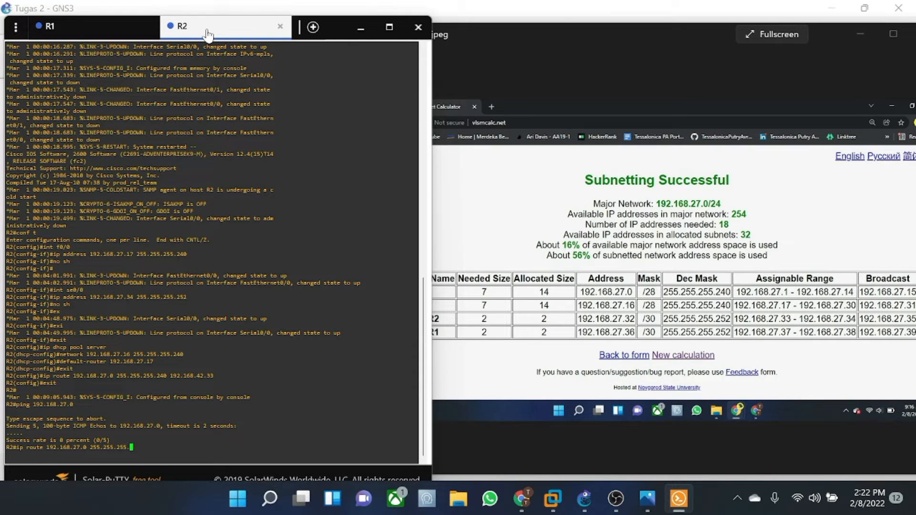
{"action": "key", "text": "BackSpace"}
{"action": "type", "text": "240 192.168.27.33"}
- Submit the route and 'ip dhcp pool server' commands at R2's privileged prompt
{"action": "key", "text": "Return"}
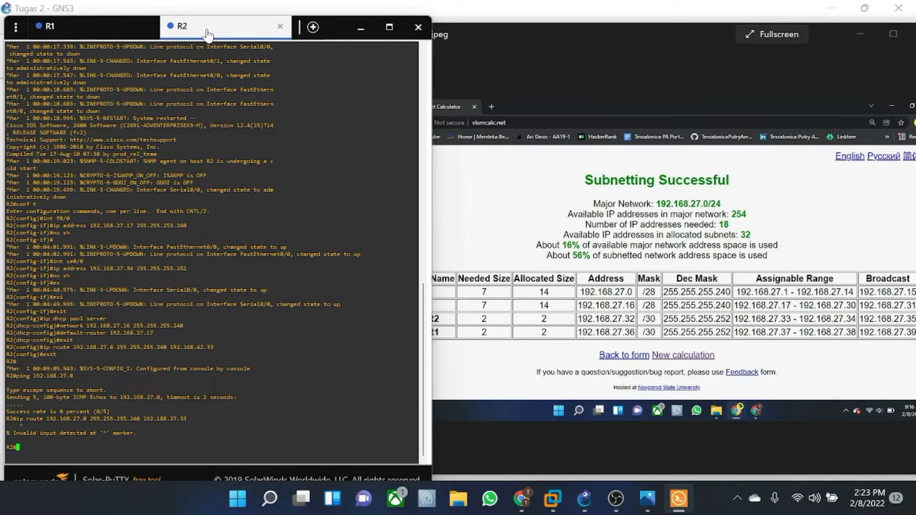
{"action": "key", "text": "Up"}
{"action": "key", "text": "Left"}
{"action": "key", "text": "Left"}
{"action": "key", "text": "Left"}
{"action": "key", "text": "Left"}
{"action": "key", "text": "Left"}
{"action": "key", "text": "Left"}
{"action": "key", "text": "Left"}
{"action": "key", "text": "Left"}
{"action": "key", "text": "Left"}
{"action": "key", "text": "Left"}
{"action": "key", "text": "Left"}
{"action": "key", "text": "Left"}
{"action": "key", "text": "Left"}
{"action": "key", "text": "Left"}
{"action": "key", "text": "Left"}
{"action": "key", "text": "Left"}
{"action": "key", "text": "Left"}
{"action": "key", "text": "Left"}
{"action": "key", "text": "Left"}
{"action": "key", "text": "Left"}
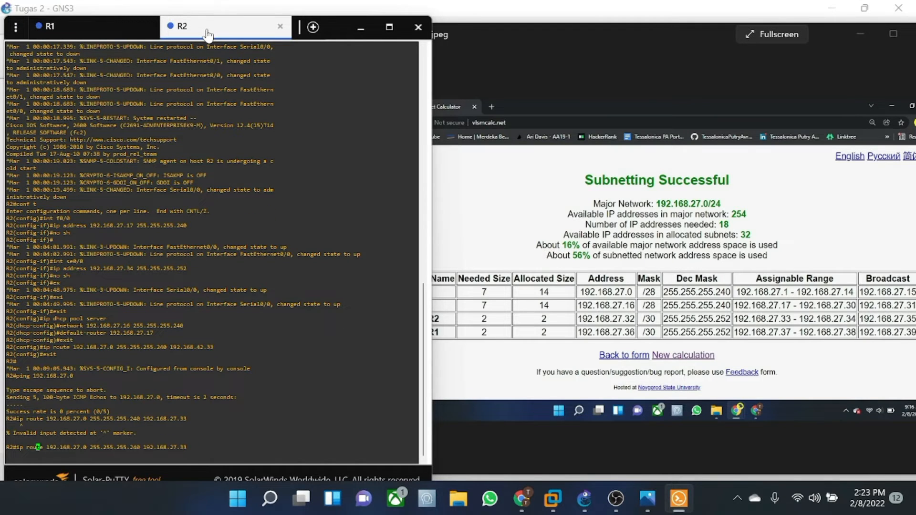
{"action": "key", "text": "Right"}
{"action": "key", "text": "Left"}
{"action": "key", "text": "Right"}
{"action": "key", "text": "Right"}
{"action": "key", "text": "BackSpace"}
{"action": "key", "text": "BackSpace"}
{"action": "key", "text": "BackSpace"}
{"action": "key", "text": "BackSpace"}
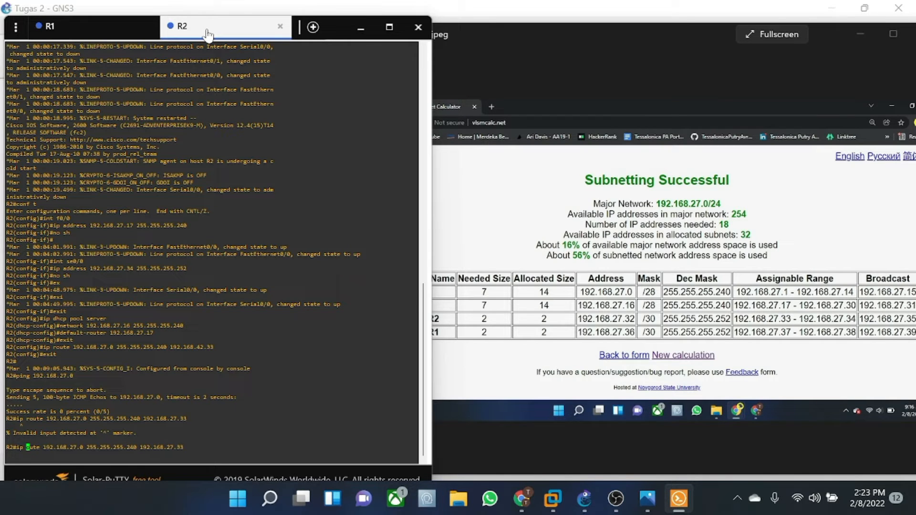
{"action": "type", "text": "ip"}
{"action": "key", "text": "Down"}
{"action": "type", "text": "ip dhcp pool server"}
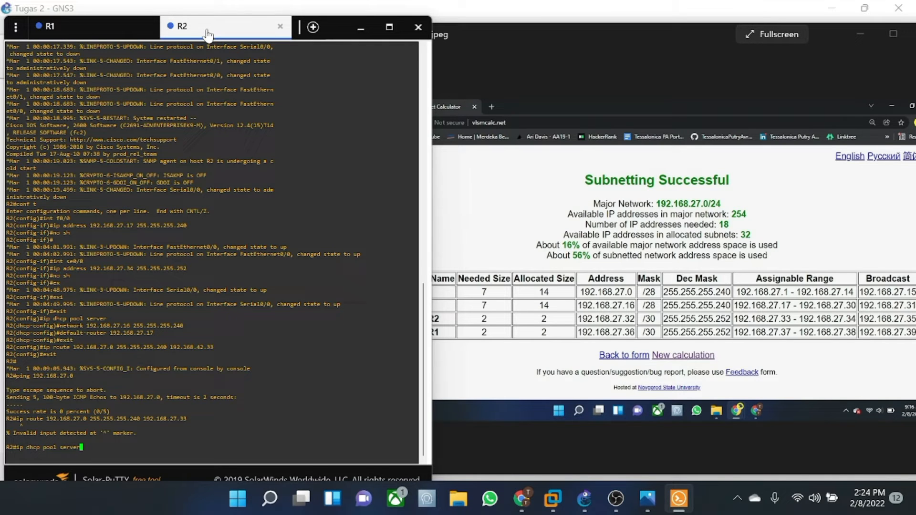
{"action": "key", "text": "Return"}
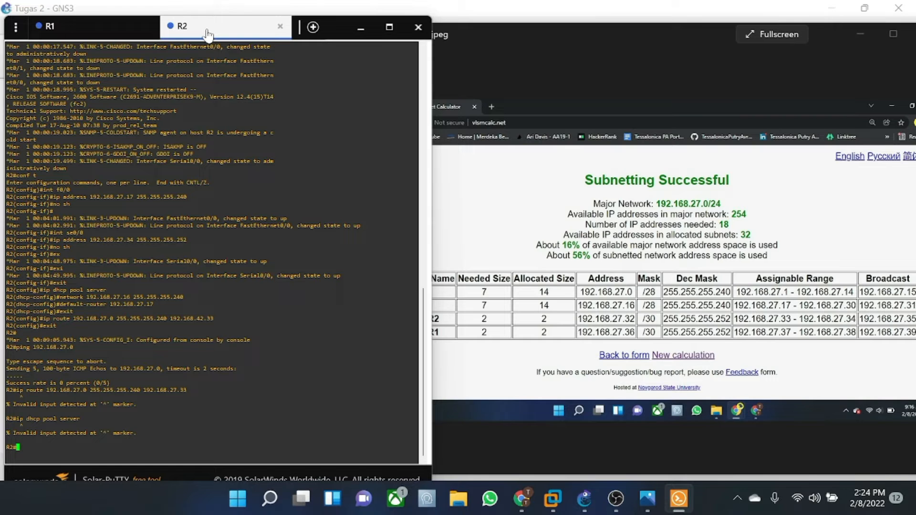
- In configuration mode, submit R2's corrected route via 192.168.27.33, then exit
{"action": "type", "text": "conf t"}
{"action": "key", "text": "Return"}
{"action": "type", "text": "exit"}
{"action": "key", "text": "Left"}
{"action": "key", "text": "Left"}
{"action": "key", "text": "Left"}
{"action": "key", "text": "Left"}
{"action": "key", "text": "Return"}
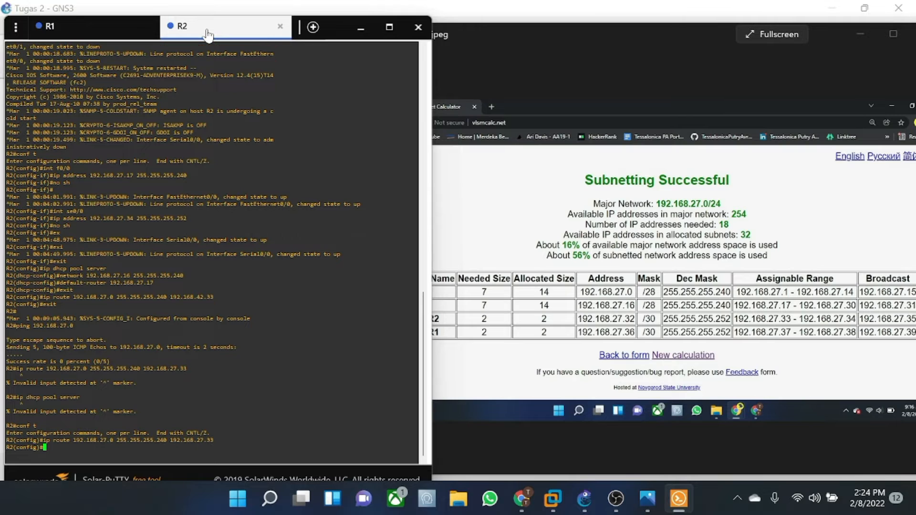
{"action": "type", "text": "exit"}
{"action": "key", "text": "Return"}
- Rerun R2's ping to 192.168.27.0, confirming 100 percent success, and highlight the route lines
{"action": "key", "text": "Up"}
{"action": "key", "text": "Up"}
{"action": "key", "text": "Up"}
{"action": "key", "text": "Up"}
{"action": "key", "text": "Up"}
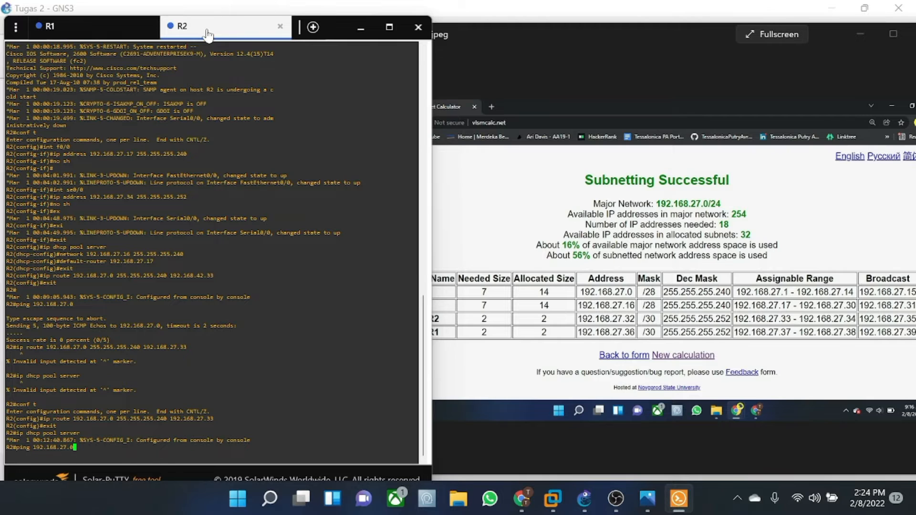
{"action": "key", "text": "Return"}
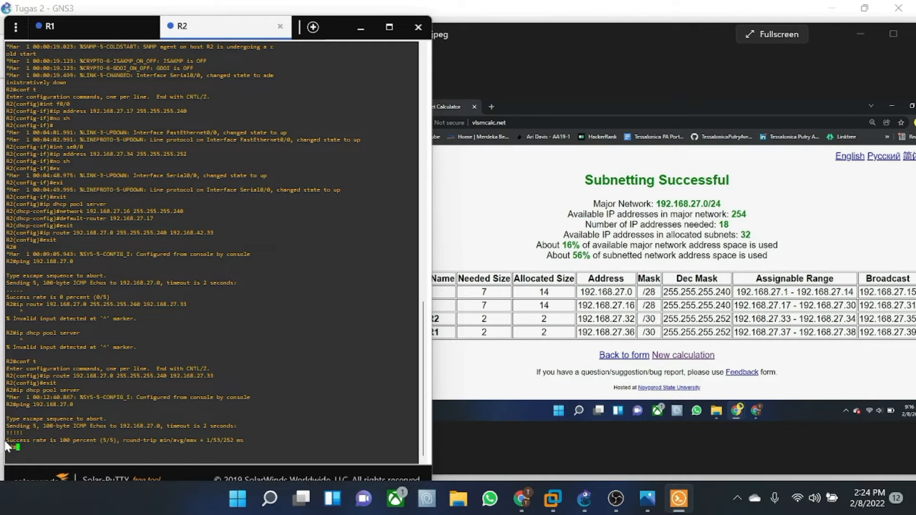
{"action": "left_click_drag", "start_coordinate": [25, 440], "coordinate": [127, 440]}
{"action": "left_click", "coordinate": [126, 440]}
{"action": "left_click_drag", "start_coordinate": [167, 233], "coordinate": [417, 233]}
{"action": "left_click_drag", "start_coordinate": [167, 376], "coordinate": [417, 376]}
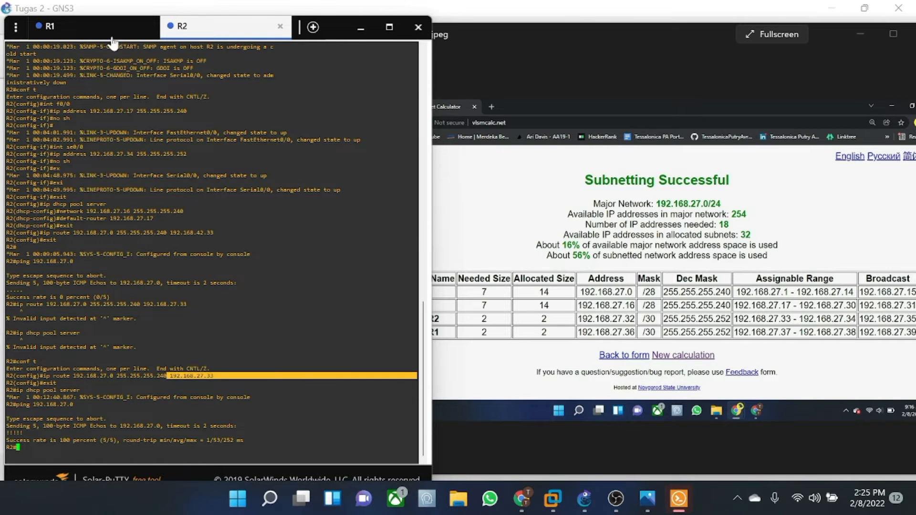
{"action": "left_click", "coordinate": [109, 30]}
{"action": "type", "text": "ping "}
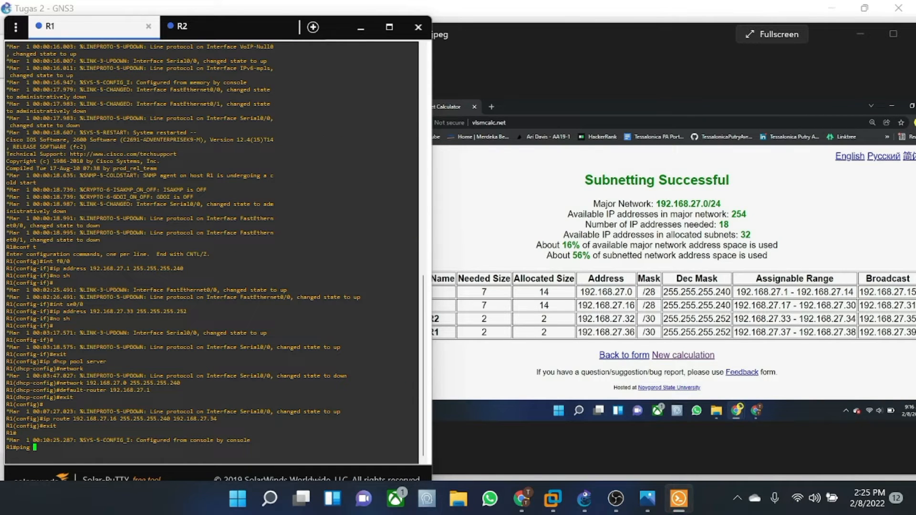
{"action": "type", "text": "192.168.27.16"}
- Ping 192.168.27.16 from R1 (100 percent success), then close Solar-PuTTY and the subnet calculator image
{"action": "key", "text": "Return"}
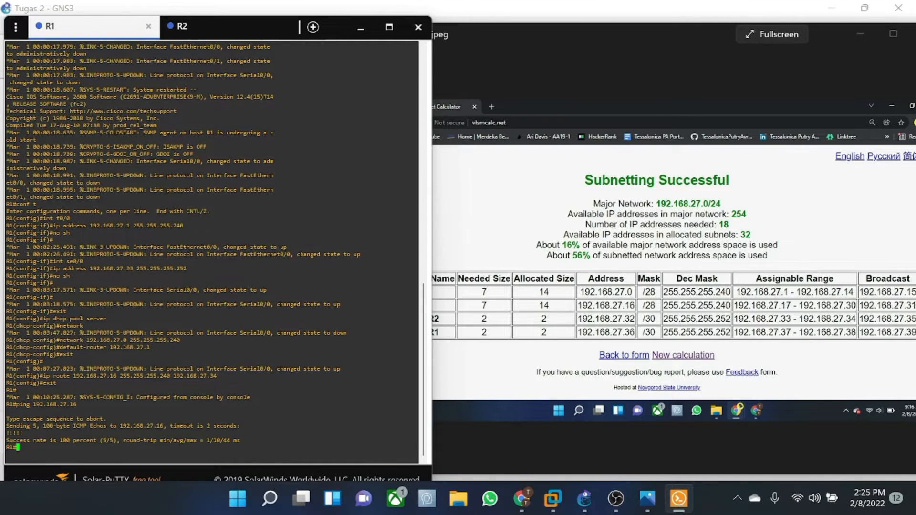
{"action": "left_click_drag", "start_coordinate": [39, 440], "coordinate": [123, 440]}
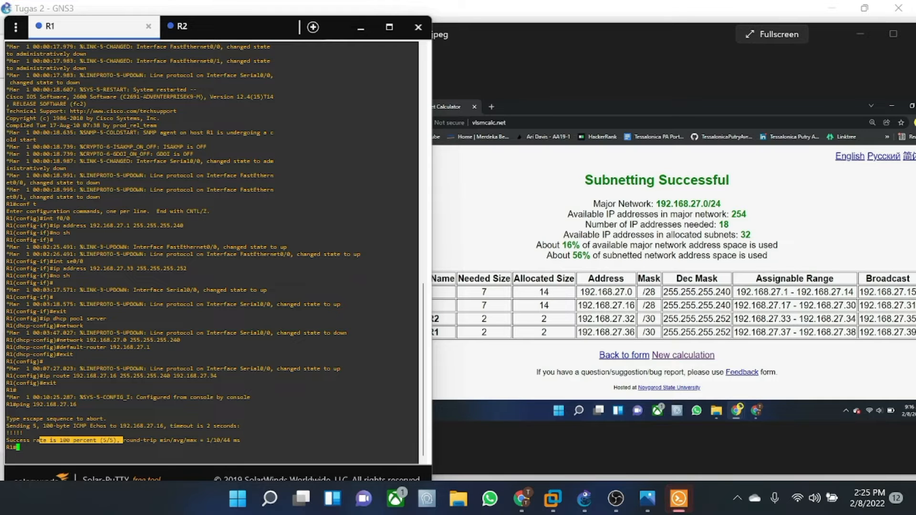
{"action": "left_click", "coordinate": [418, 27]}
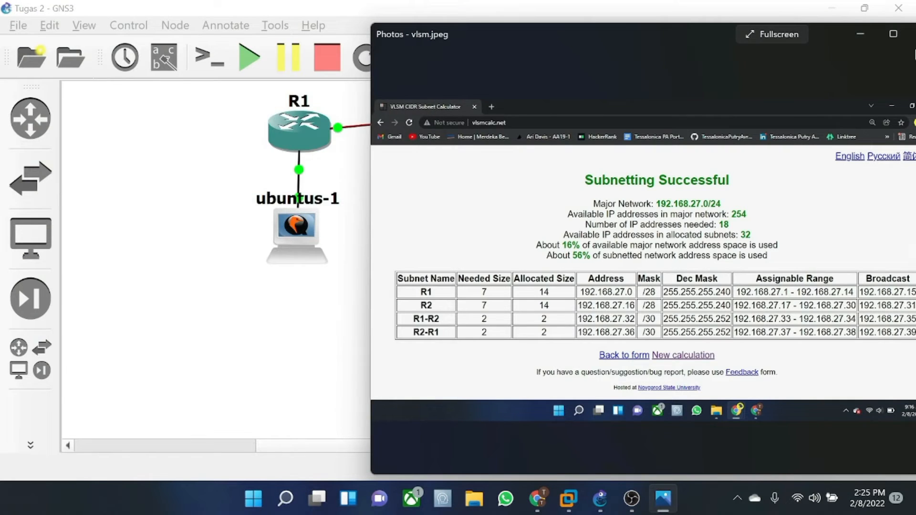
{"action": "left_click_drag", "start_coordinate": [850, 38], "coordinate": [696, 41]}
{"action": "left_click", "coordinate": [757, 36]}
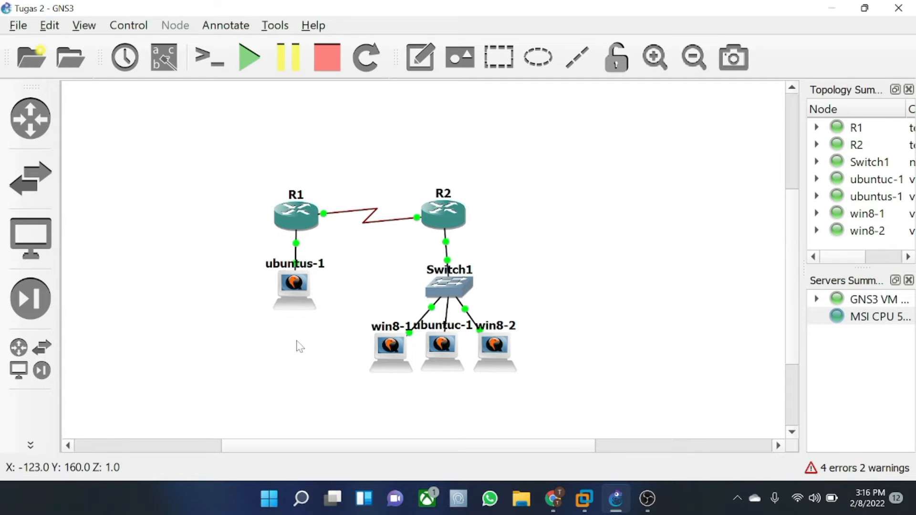
- Stop the ubuntus-1 machine
{"action": "left_click", "coordinate": [296, 285]}
{"action": "right_click", "coordinate": [297, 286]}
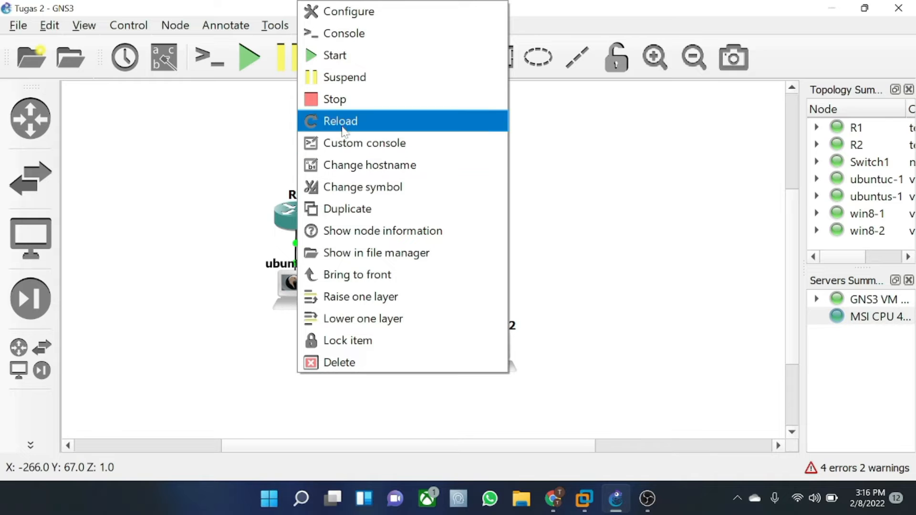
{"action": "left_click", "coordinate": [329, 100]}
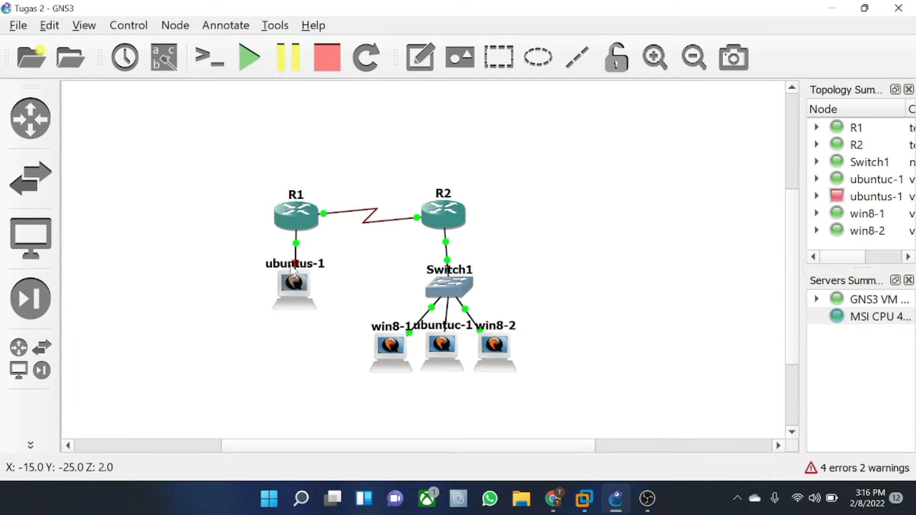
- Delete the link between R1 and ubuntus-1
{"action": "left_click", "coordinate": [296, 249]}
{"action": "right_click", "coordinate": [296, 249]}
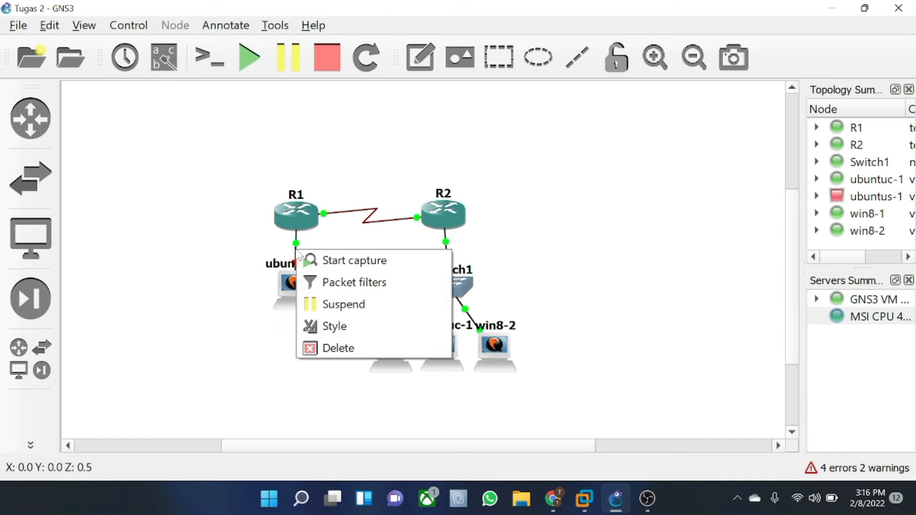
{"action": "left_click", "coordinate": [340, 349]}
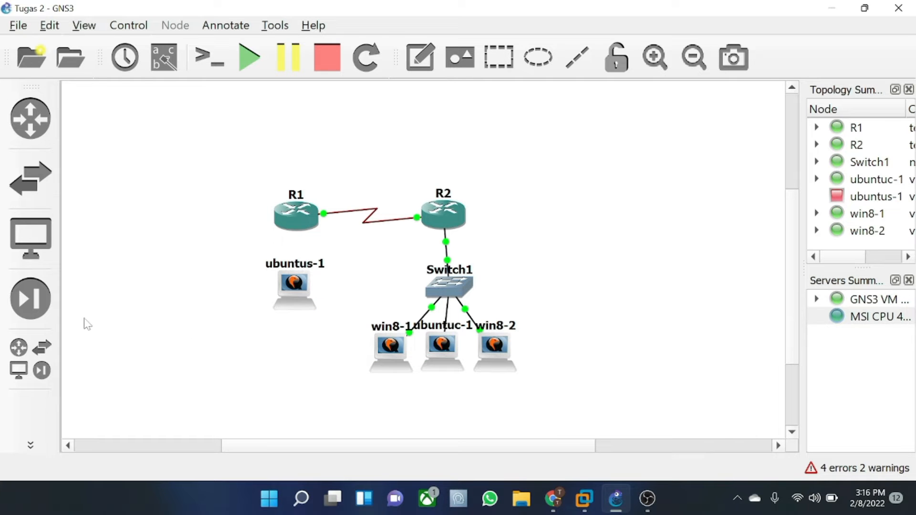
- Show the list of all devices and start, then cancel, placing a NAT node
{"action": "left_click", "coordinate": [37, 374]}
{"action": "left_click_drag", "start_coordinate": [110, 201], "coordinate": [364, 225]}
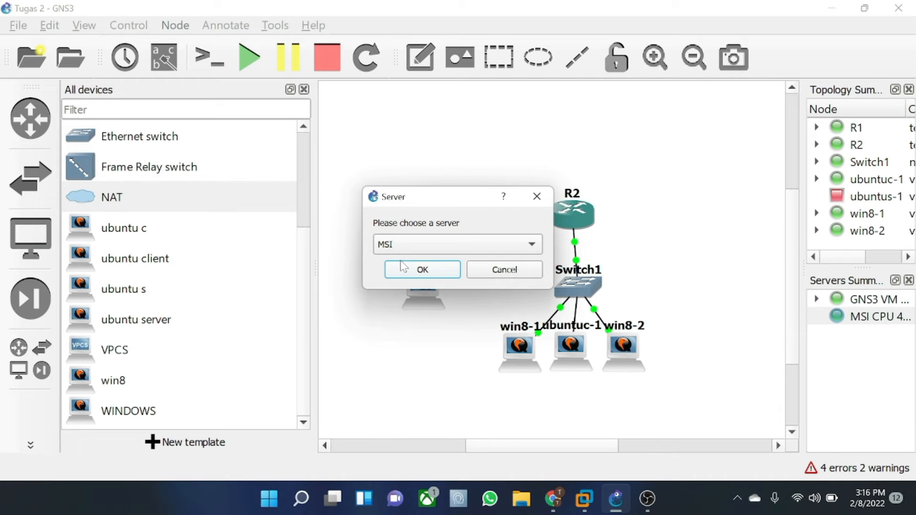
{"action": "left_click", "coordinate": [537, 196]}
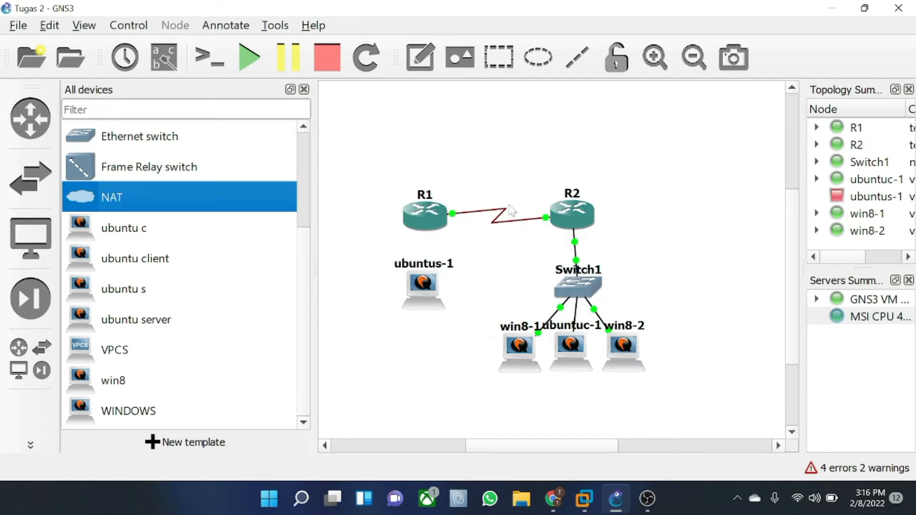
- Raise ubuntus-1's network adapter count to 2 in its node settings
{"action": "right_click", "coordinate": [424, 282]}
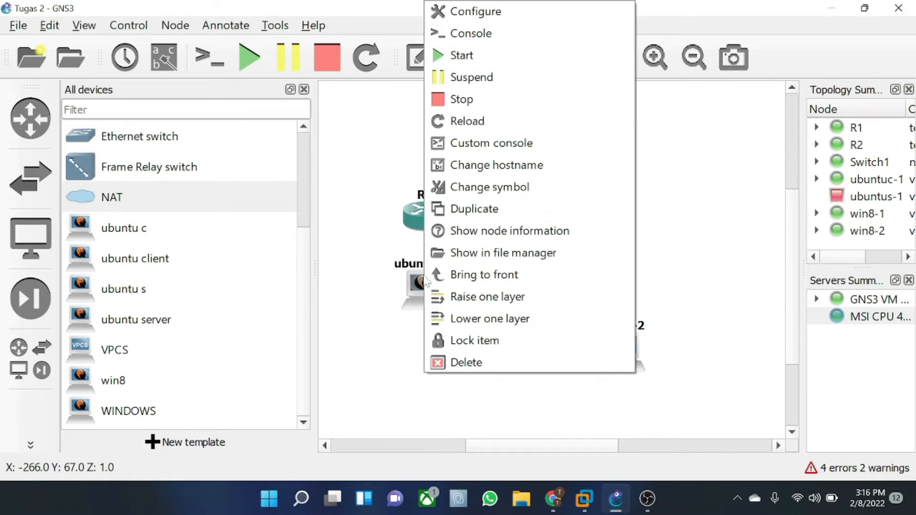
{"action": "left_click", "coordinate": [475, 14]}
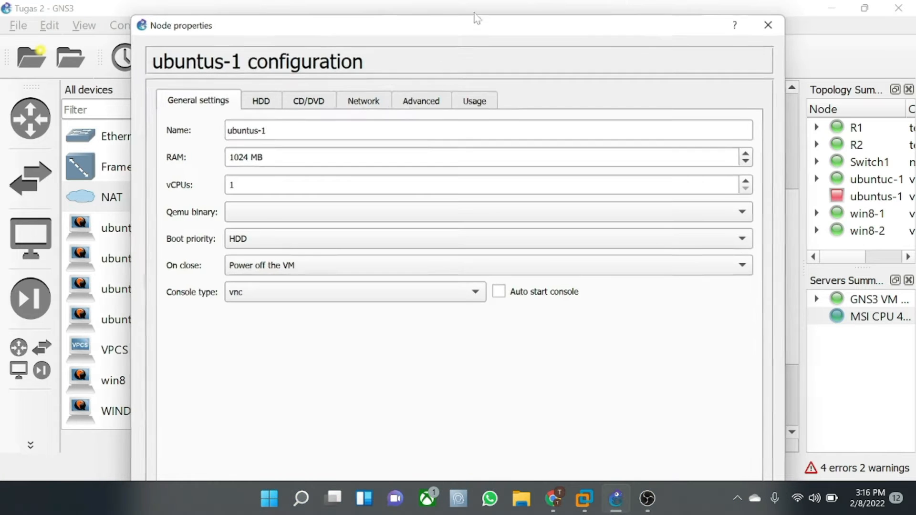
{"action": "left_click", "coordinate": [373, 105]}
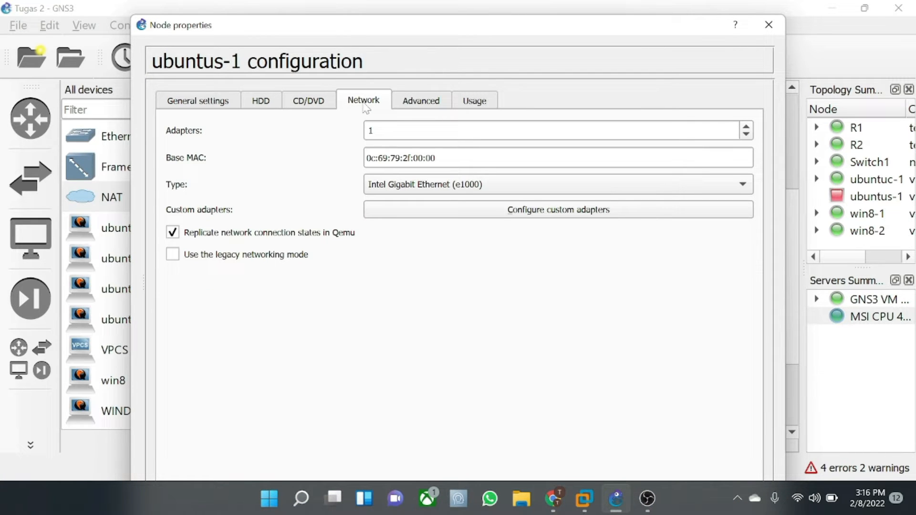
{"action": "left_click", "coordinate": [745, 127]}
{"action": "left_click_drag", "start_coordinate": [587, 38], "coordinate": [578, 10]}
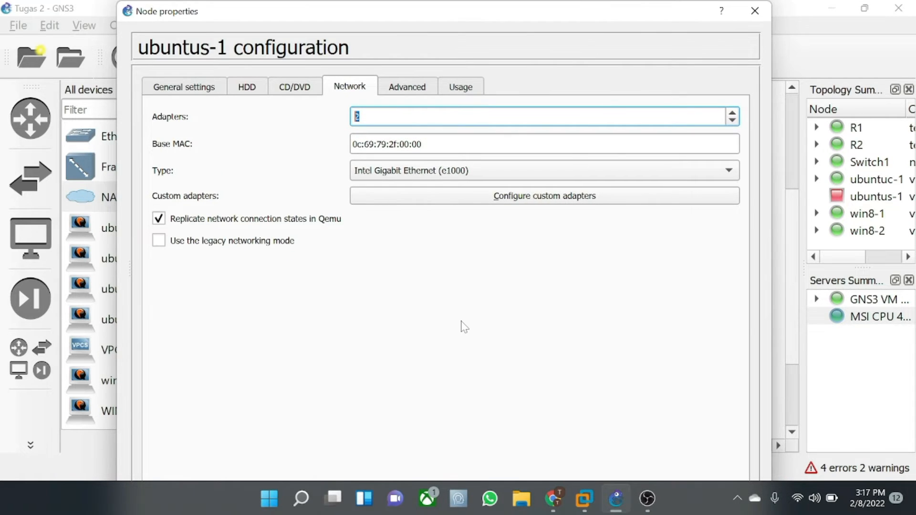
{"action": "key", "text": "Return"}
- Recheck ubuntus-1's network adapters, then drag a NAT node onto the canvas
{"action": "left_click", "coordinate": [428, 270]}
{"action": "right_click", "coordinate": [429, 270]}
{"action": "left_click", "coordinate": [412, 280]}
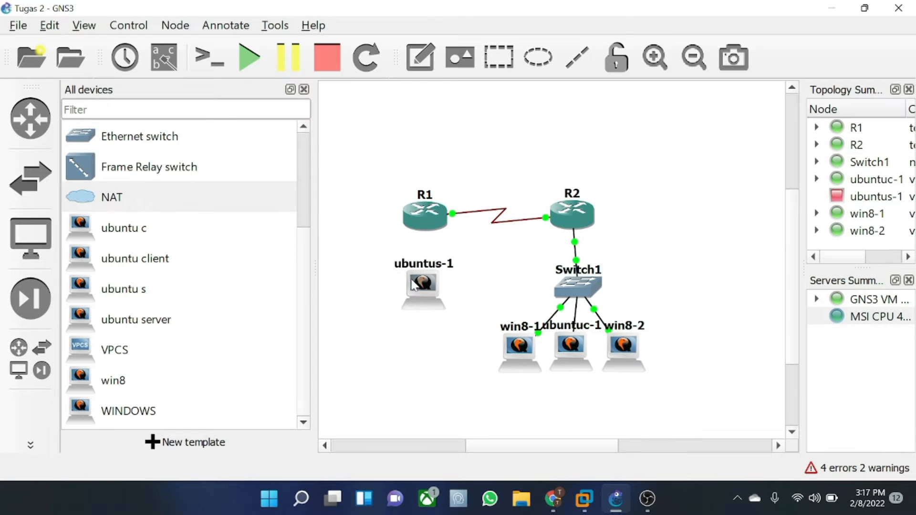
{"action": "right_click", "coordinate": [413, 284]}
{"action": "left_click", "coordinate": [527, 13]}
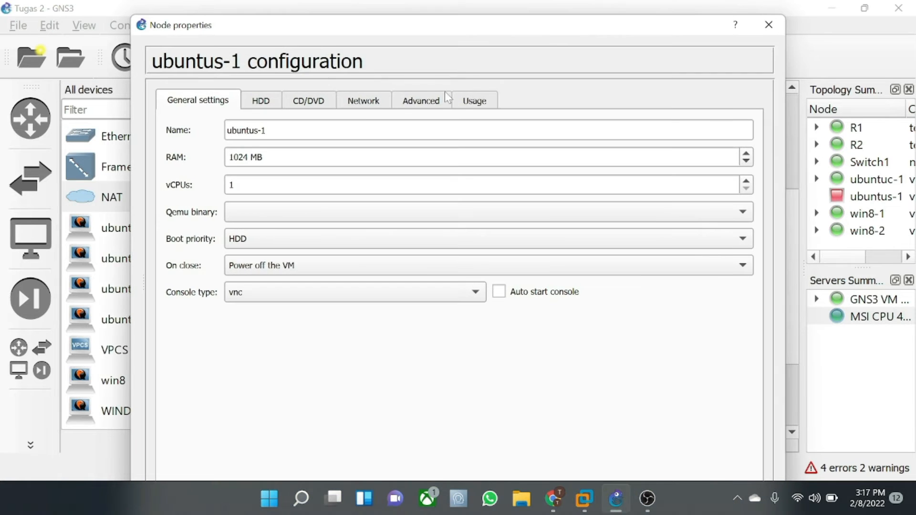
{"action": "left_click", "coordinate": [364, 103]}
{"action": "left_click", "coordinate": [768, 25]}
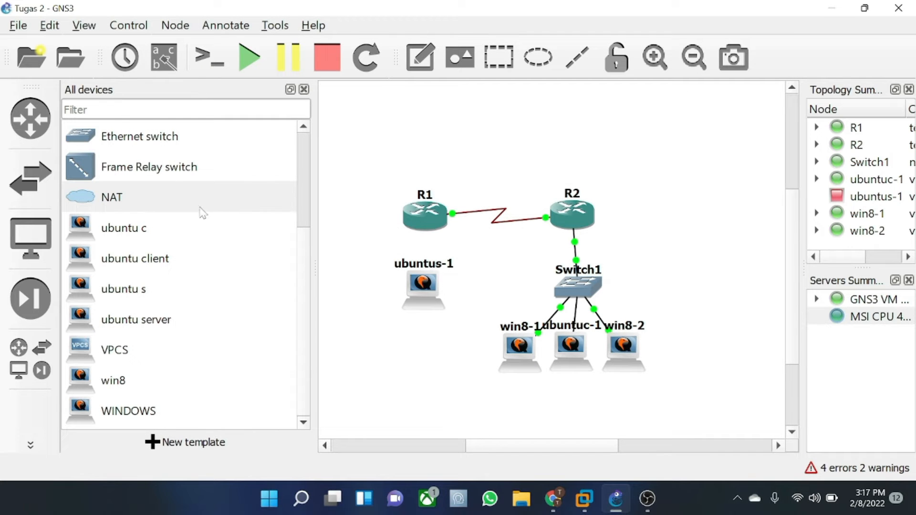
{"action": "left_click_drag", "start_coordinate": [86, 206], "coordinate": [405, 261]}
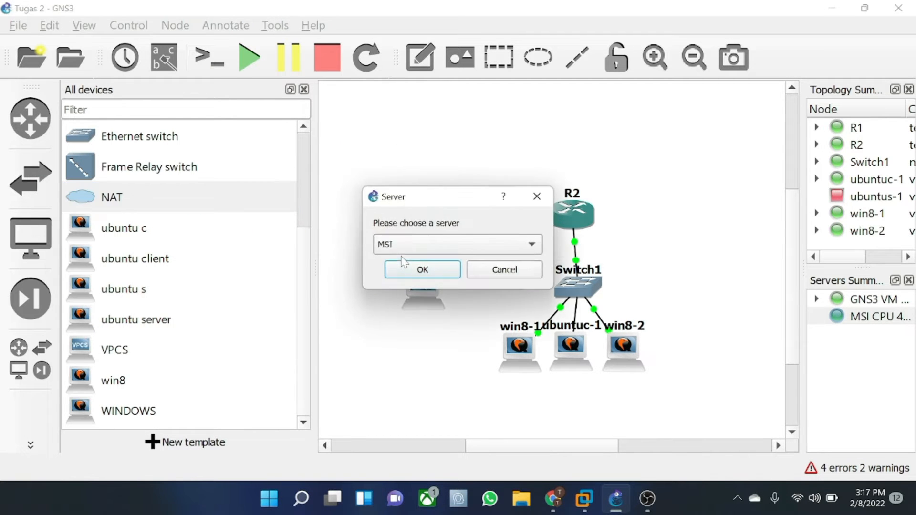
- Host NAT1 on the GNS3 VM server and place it left of ubuntus-1
{"action": "left_click", "coordinate": [424, 245]}
{"action": "left_click", "coordinate": [432, 262]}
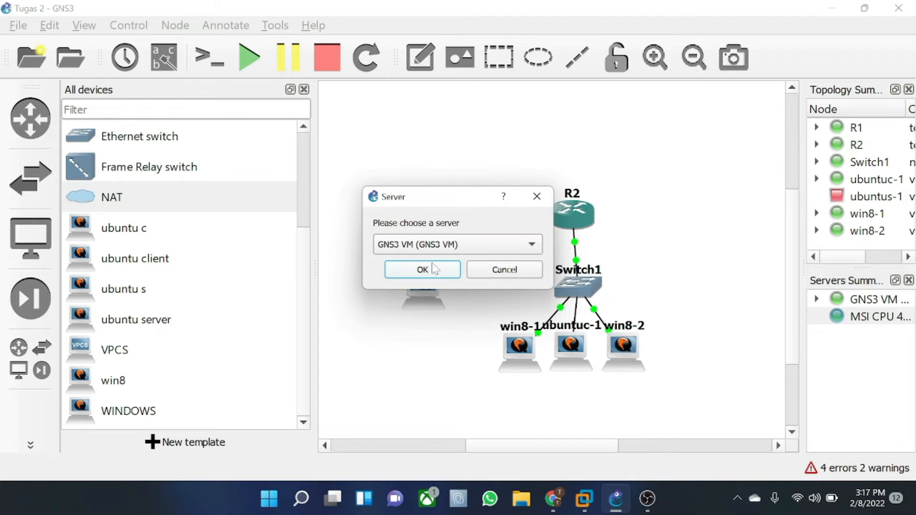
{"action": "left_click", "coordinate": [433, 269]}
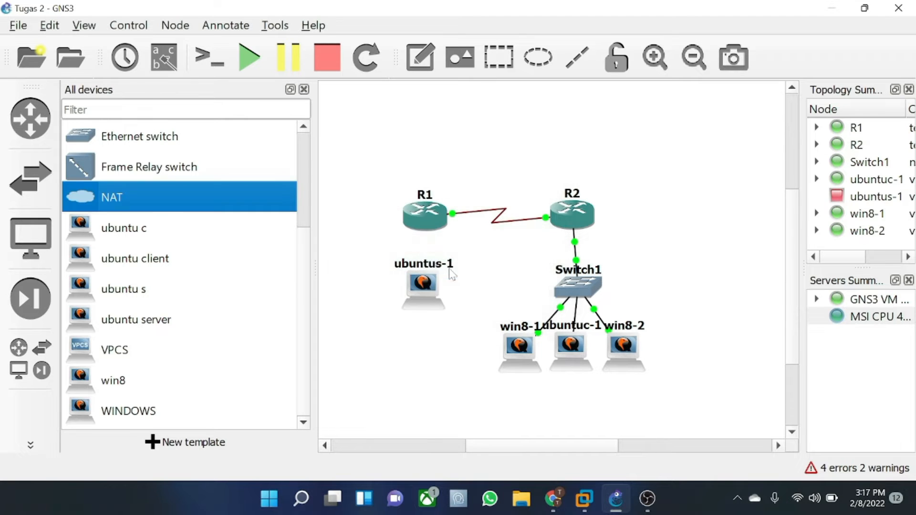
{"action": "left_click", "coordinate": [303, 90]}
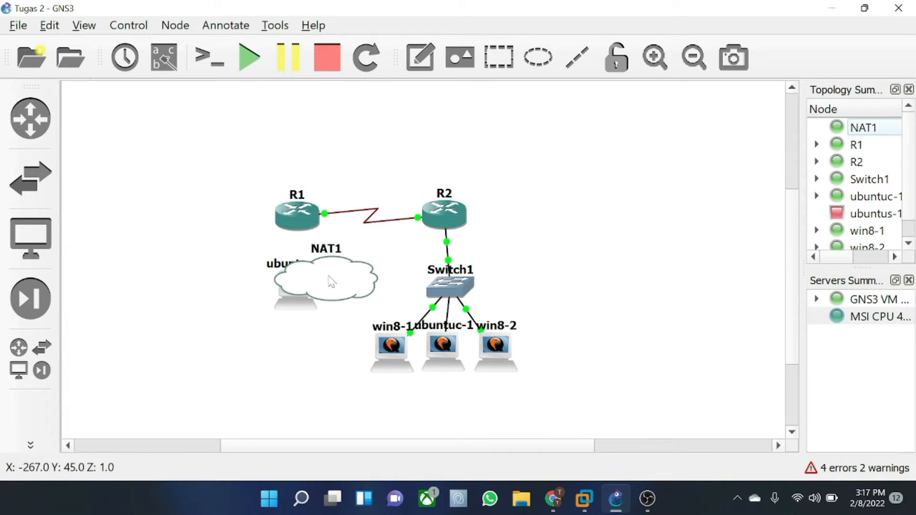
{"action": "left_click_drag", "start_coordinate": [334, 287], "coordinate": [172, 294]}
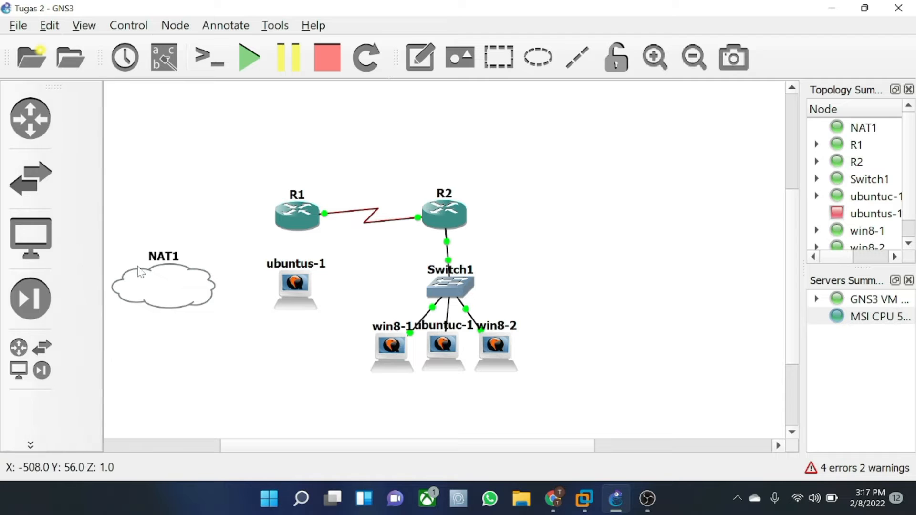
- Link ubuntus-1 Ethernet0 to R1 FastEthernet0/0
{"action": "left_click", "coordinate": [32, 445]}
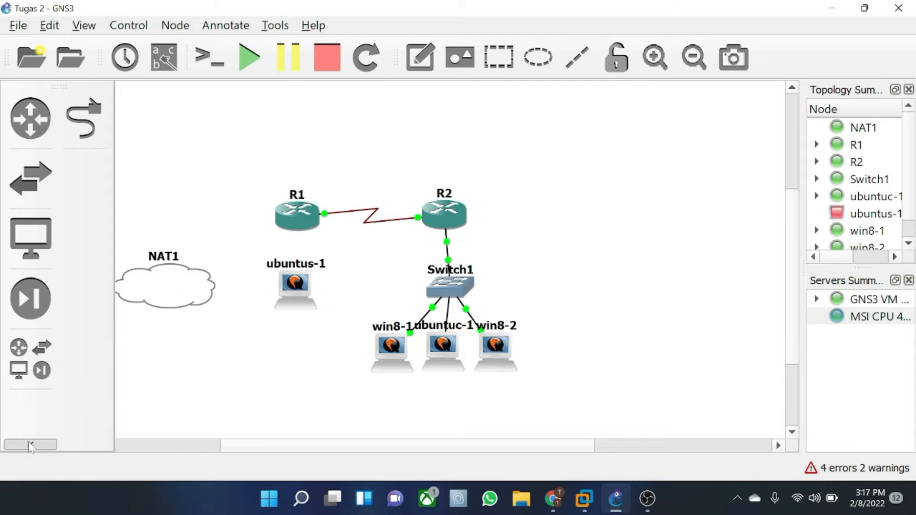
{"action": "left_click", "coordinate": [83, 120]}
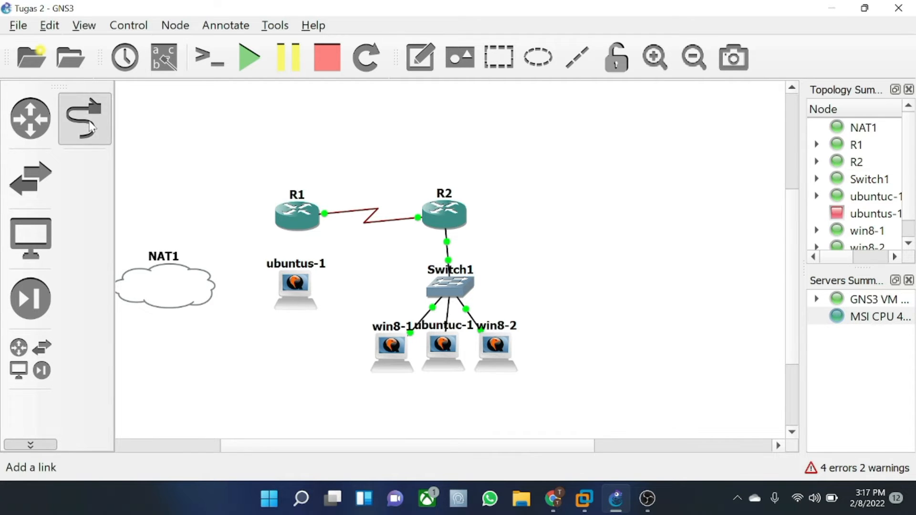
{"action": "left_click", "coordinate": [293, 283]}
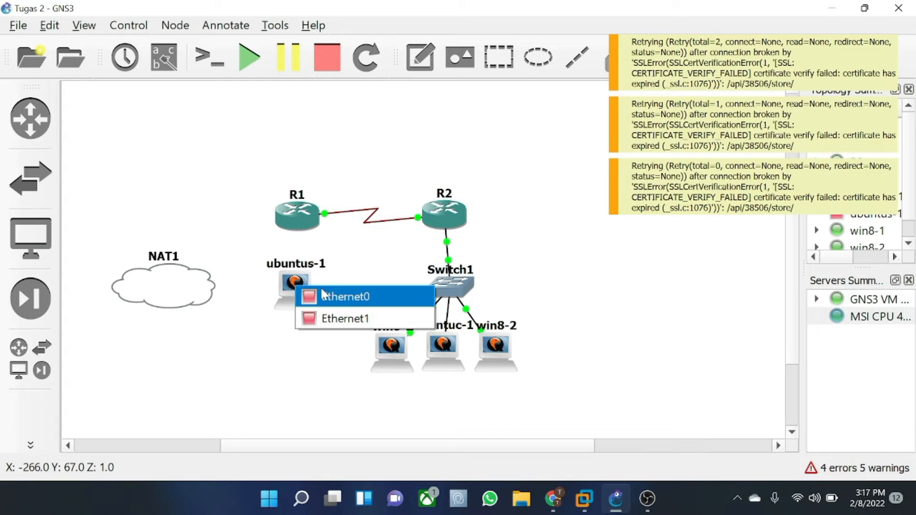
{"action": "left_click", "coordinate": [321, 288]}
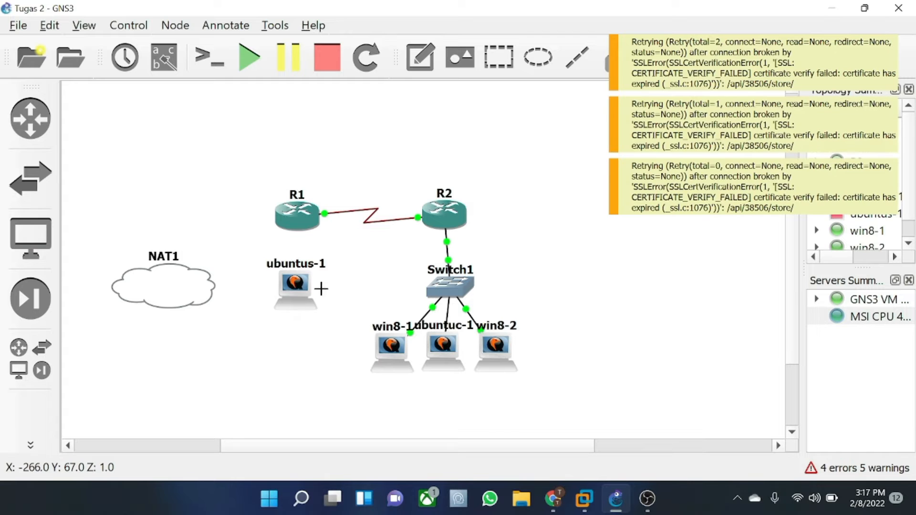
{"action": "left_click", "coordinate": [303, 224]}
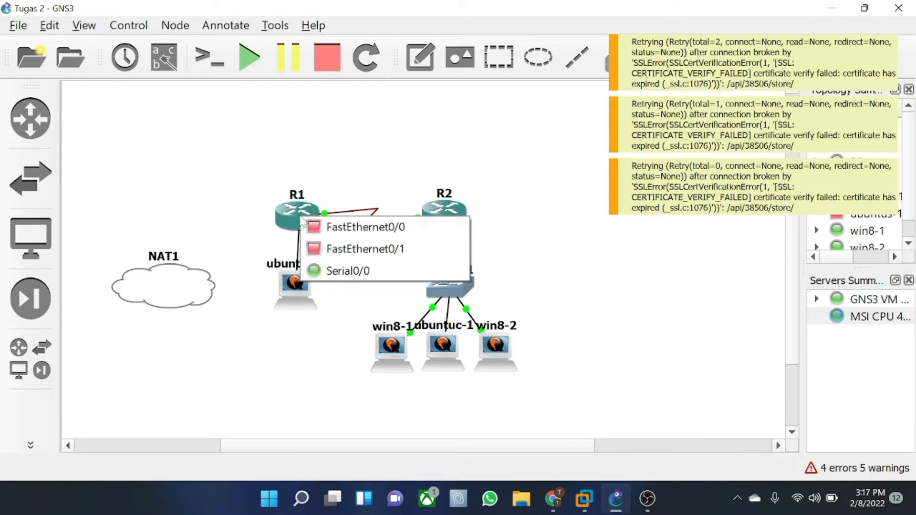
{"action": "left_click", "coordinate": [349, 223]}
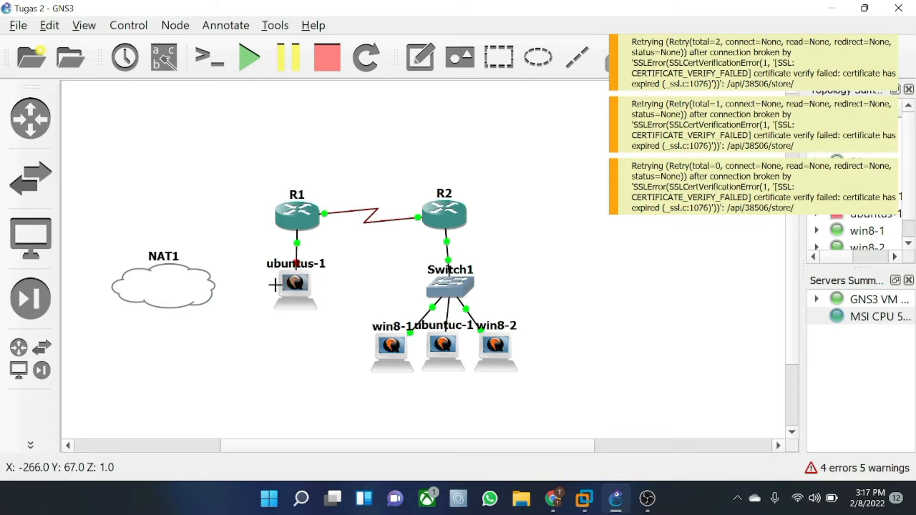
- Link ubuntus-1 Ethernet1 to NAT1's nat0 port
{"action": "left_click", "coordinate": [296, 282]}
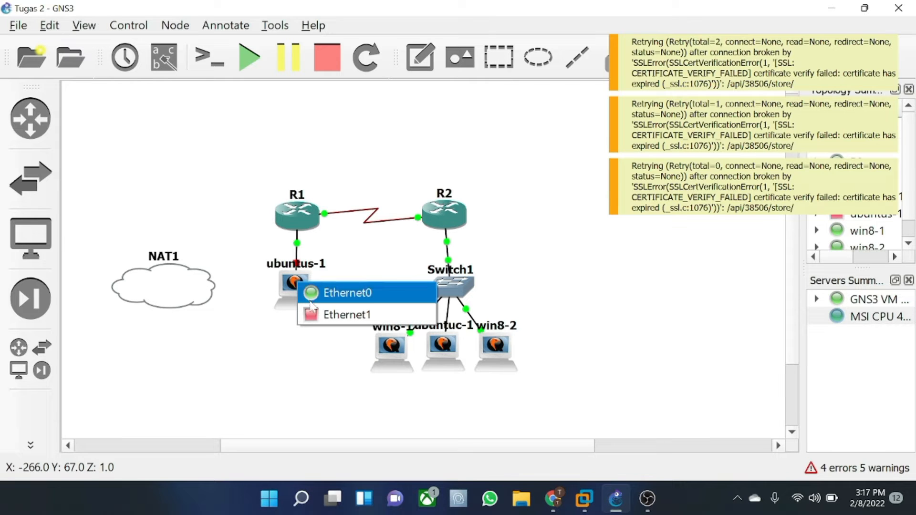
{"action": "left_click", "coordinate": [348, 315]}
{"action": "left_click", "coordinate": [195, 290]}
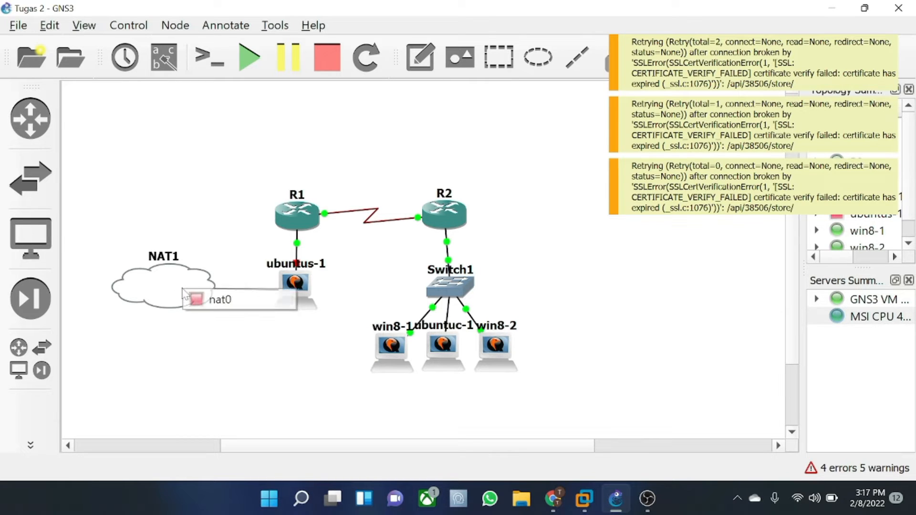
{"action": "left_click", "coordinate": [204, 296]}
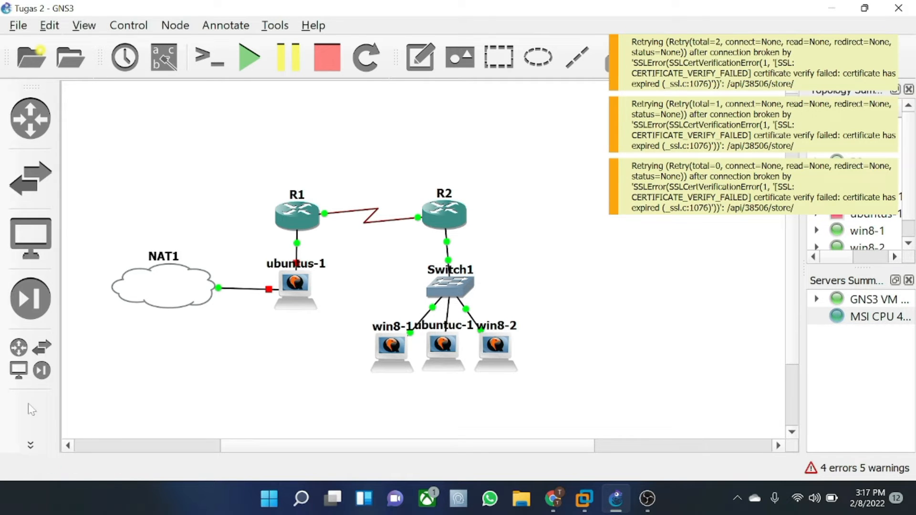
{"action": "left_click", "coordinate": [28, 446]}
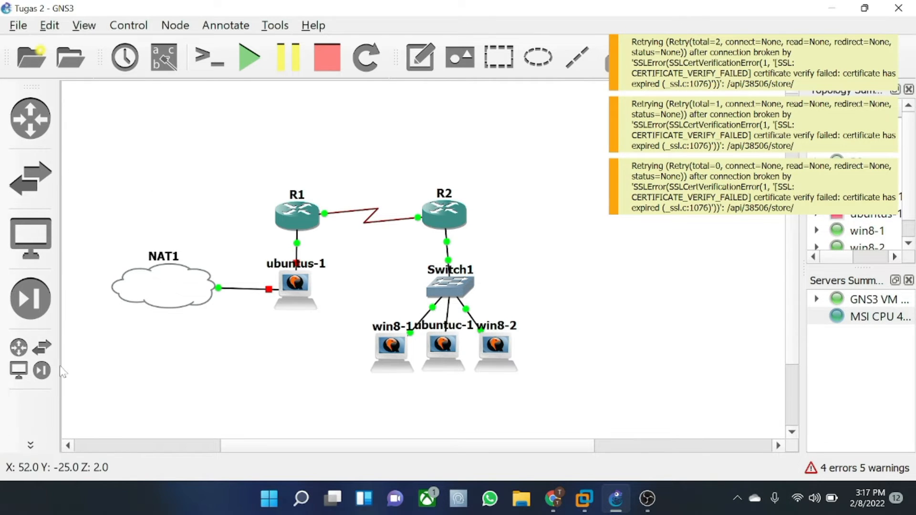
- Start all devices in the topology and turn off the link tool
{"action": "left_click", "coordinate": [251, 67]}
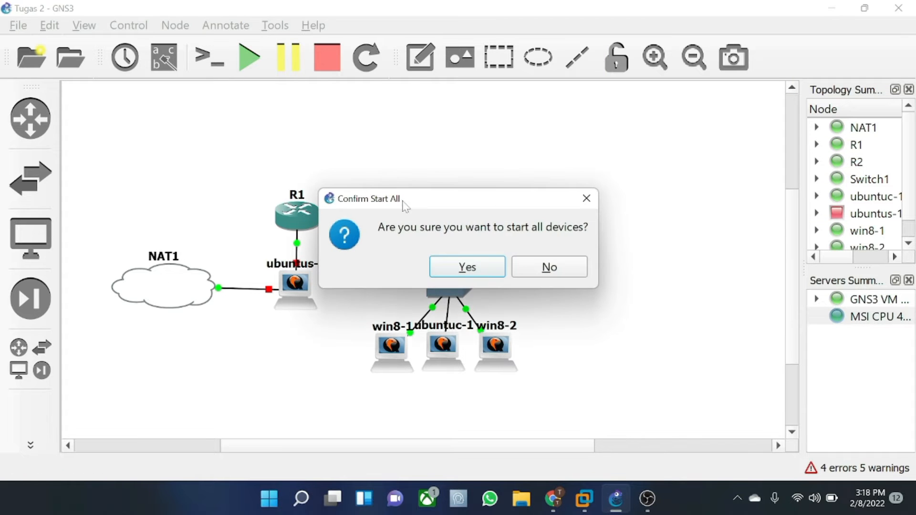
{"action": "left_click", "coordinate": [444, 264]}
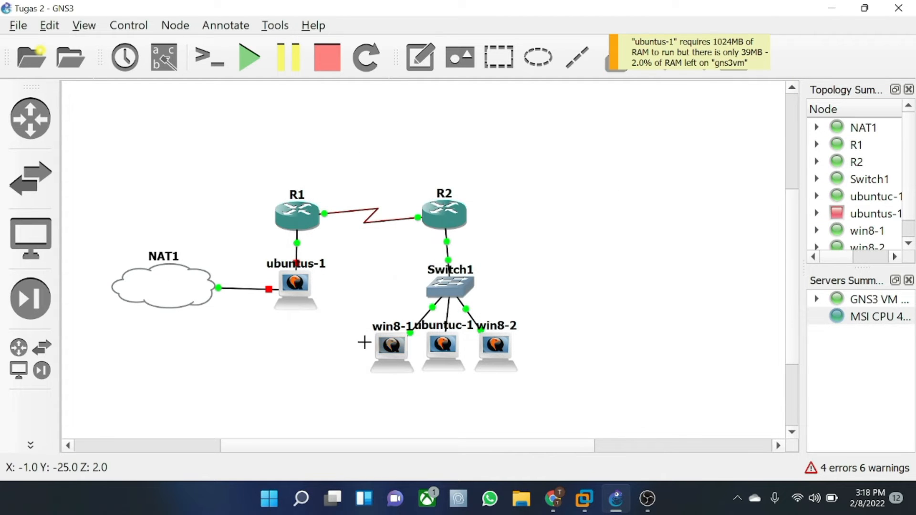
{"action": "left_click", "coordinate": [35, 447]}
{"action": "left_click", "coordinate": [37, 446]}
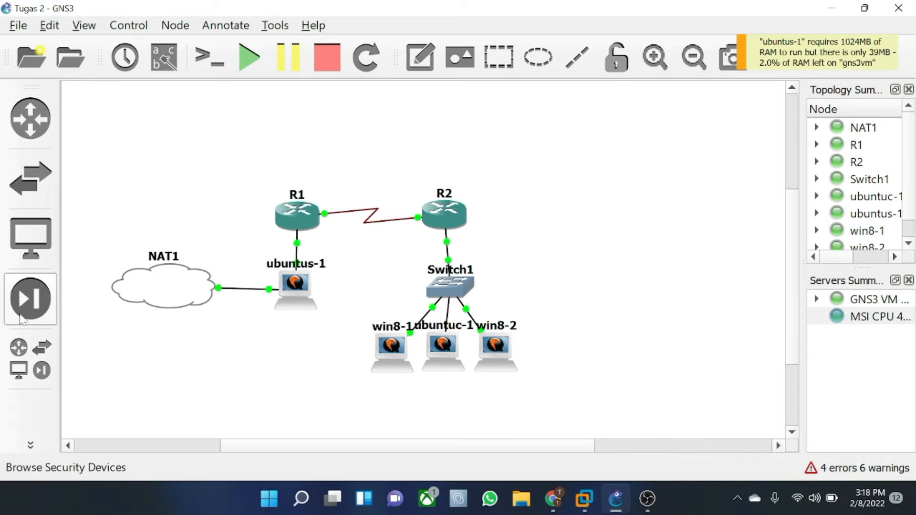
{"action": "left_click", "coordinate": [32, 444]}
{"action": "left_click", "coordinate": [88, 131]}
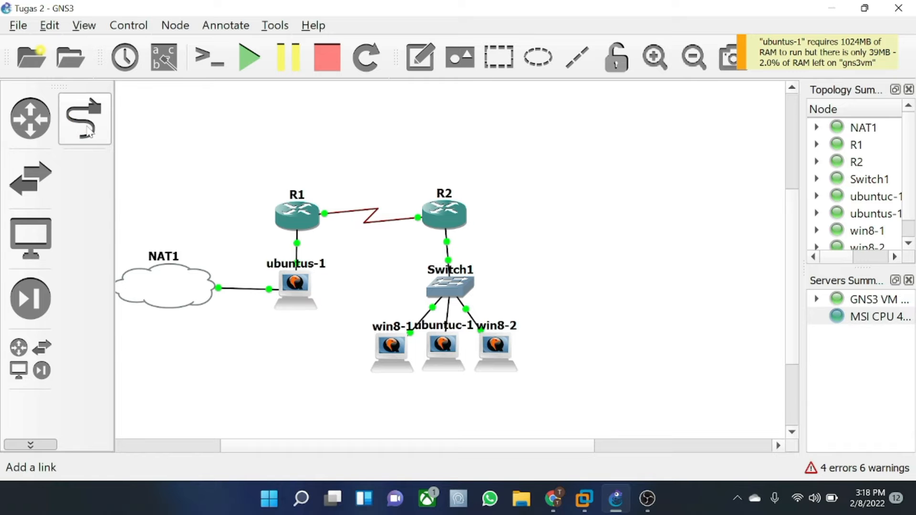
- Open the console of ubuntus-1
{"action": "left_click_drag", "start_coordinate": [173, 295], "coordinate": [175, 298]}
{"action": "right_click", "coordinate": [313, 299]}
{"action": "left_click", "coordinate": [365, 35]}
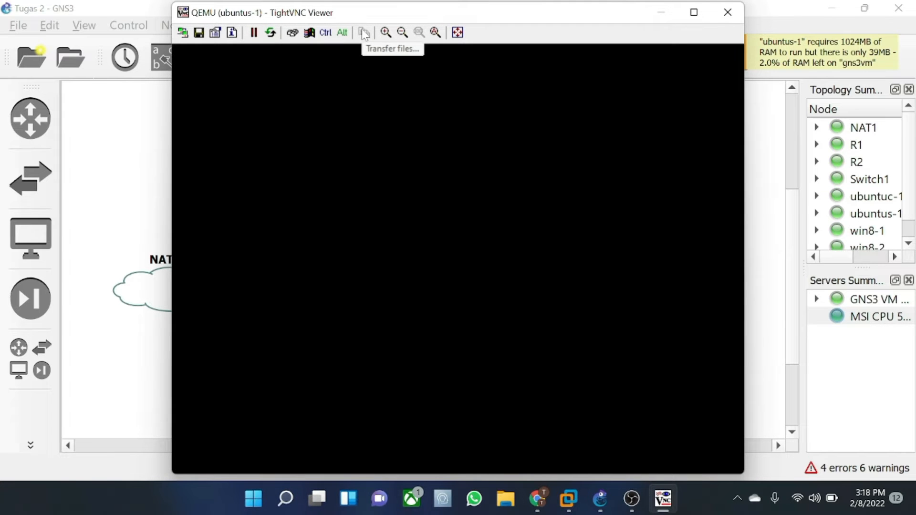
- Log in, become root with sudo su, and type nano /etc/network/interface
{"action": "mouse_move", "coordinate": [869, 12]}
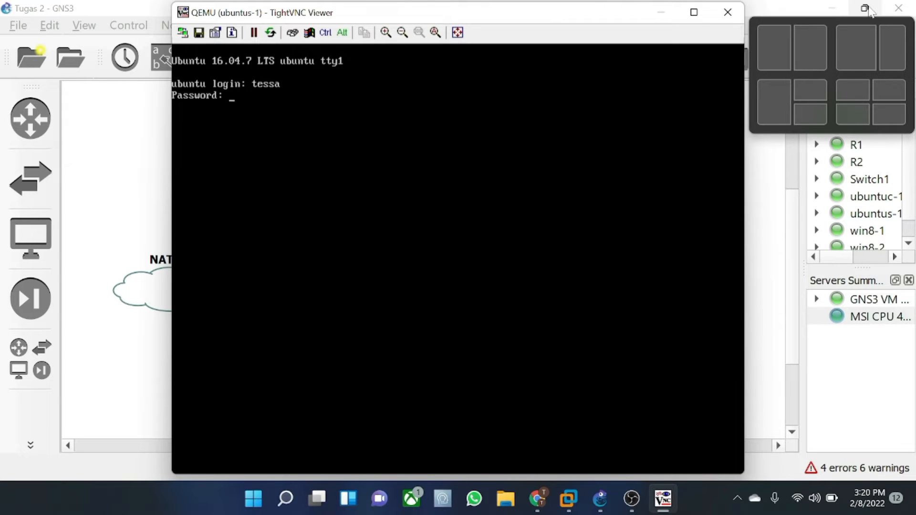
{"action": "key", "text": "Return"}
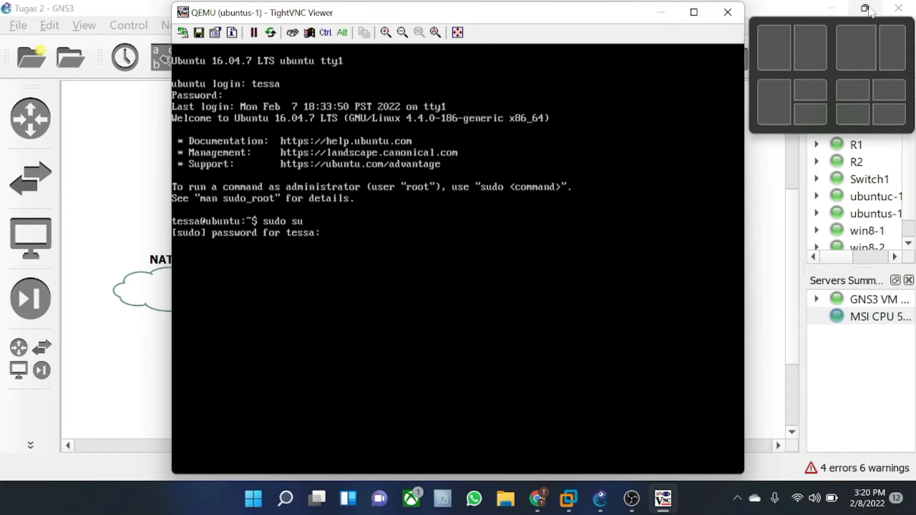
{"action": "key", "text": "Return"}
{"action": "type", "text": "nano /etc/network/interface"}
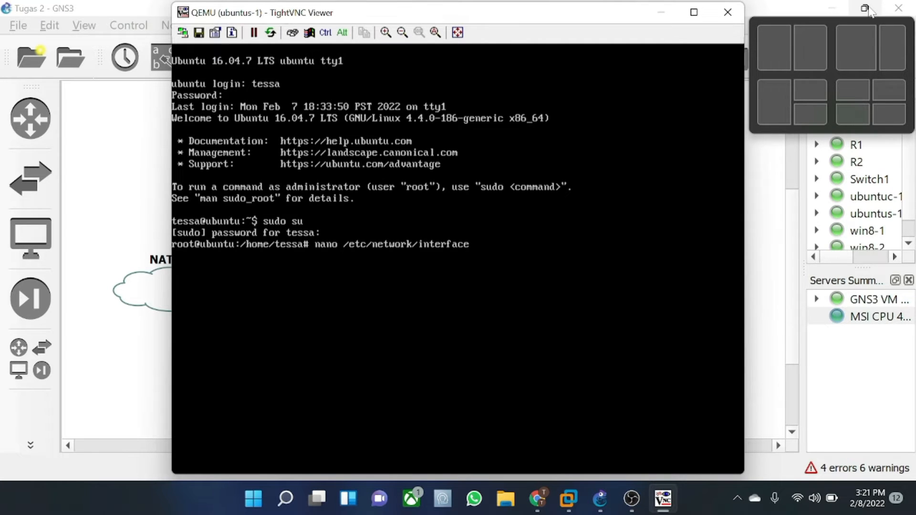
- Open /etc/network/interfaces in nano after backing out of the misnamed file
{"action": "key", "text": "Return"}
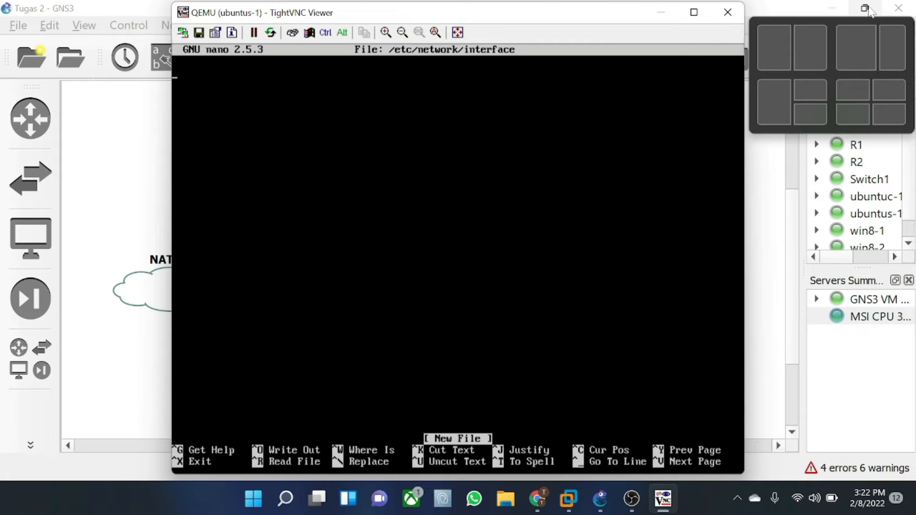
{"action": "key", "text": "ctrl+x"}
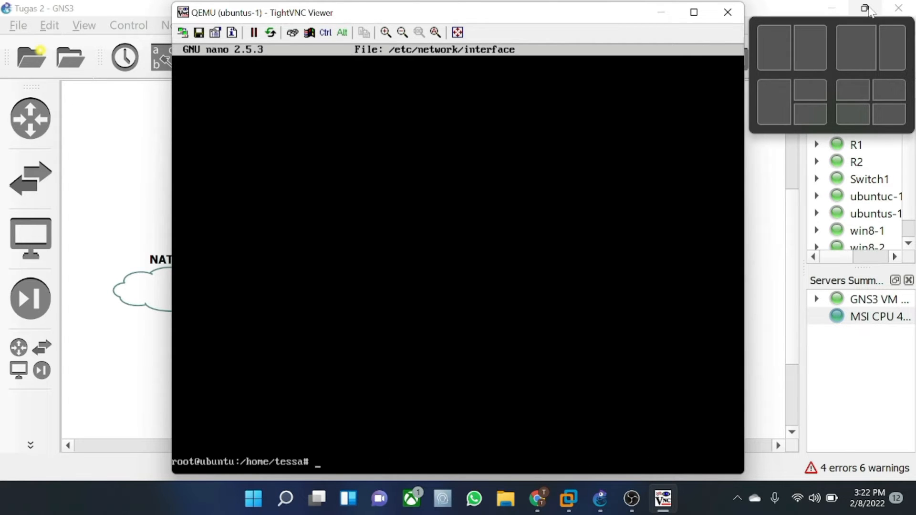
{"action": "key", "text": "Up"}
{"action": "type", "text": "s"}
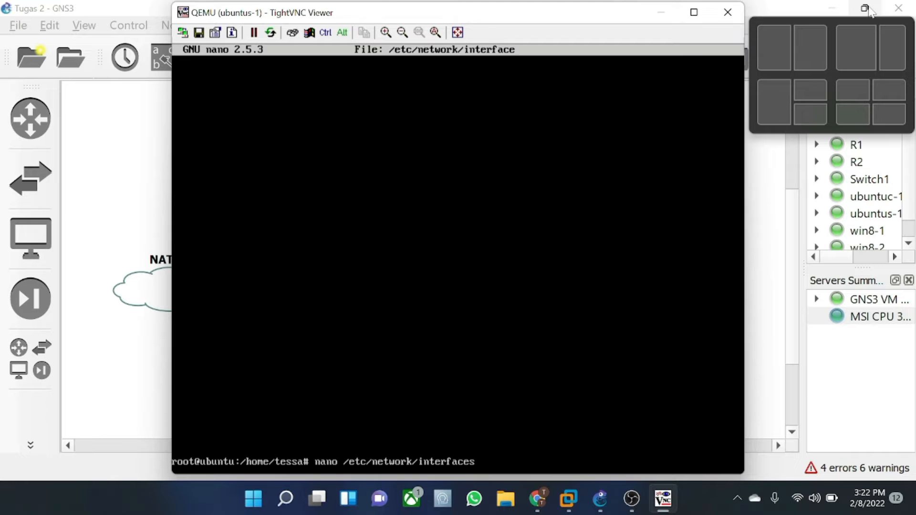
{"action": "key", "text": "Return"}
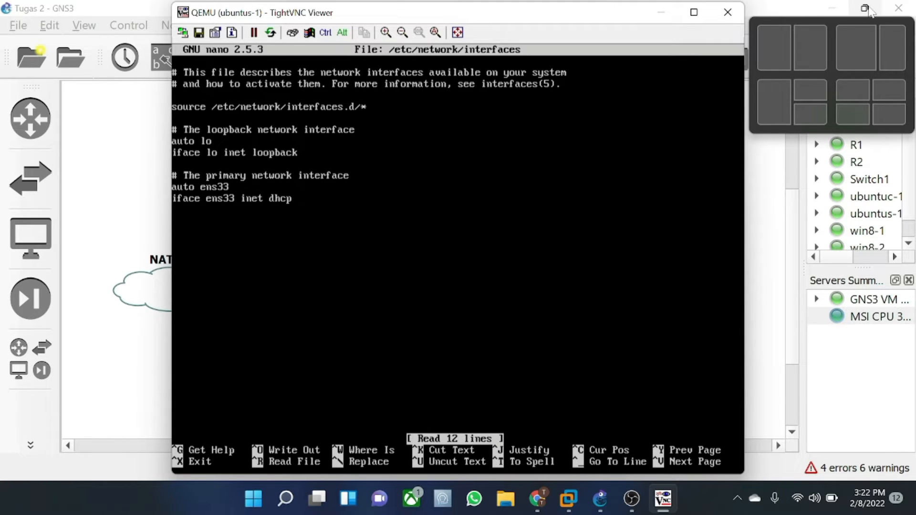
- Change ens33 to ens3, add 'auto ens4' and 'iface ens4 inet dhcp', comment out auto ens33
{"action": "key", "text": "Down"}
{"action": "key", "text": "Down"}
{"action": "key", "text": "Down"}
{"action": "key", "text": "Down"}
{"action": "key", "text": "Down"}
{"action": "key", "text": "Down"}
{"action": "key", "text": "Down"}
{"action": "key", "text": "Down"}
{"action": "key", "text": "Down"}
{"action": "key", "text": "Down"}
{"action": "key", "text": "Down"}
{"action": "key", "text": "Right"}
{"action": "key", "text": "Right"}
{"action": "key", "text": "Right"}
{"action": "key", "text": "Right"}
{"action": "key", "text": "Right"}
{"action": "key", "text": "Right"}
{"action": "key", "text": "Right"}
{"action": "key", "text": "Right"}
{"action": "key", "text": "Right"}
{"action": "key", "text": "Right"}
{"action": "key", "text": "BackSpace"}
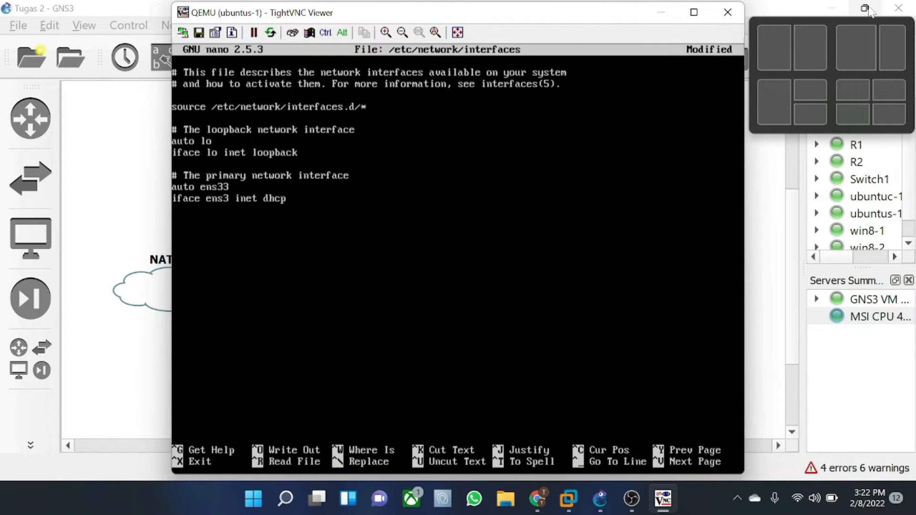
{"action": "key", "text": "Down"}
{"action": "key", "text": "Return"}
{"action": "type", "text": "aut"}
{"action": "type", "text": "o"}
{"action": "type", "text": " ens4"}
{"action": "type", "text": "iface"}
{"action": "type", "text": " ens4"}
{"action": "type", "text": " inet"}
{"action": "type", "text": " dhcp"}
{"action": "key", "text": "Left"}
{"action": "key", "text": "Left"}
{"action": "key", "text": "Left"}
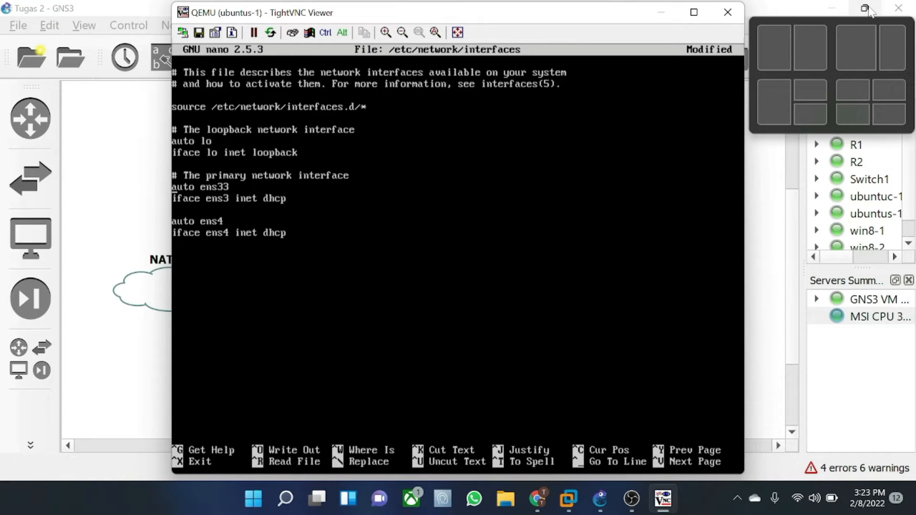
{"action": "type", "text": "#"}
- Save /etc/network/interfaces and exit nano
{"action": "key", "text": "ctrl+x"}
{"action": "key", "text": "y"}
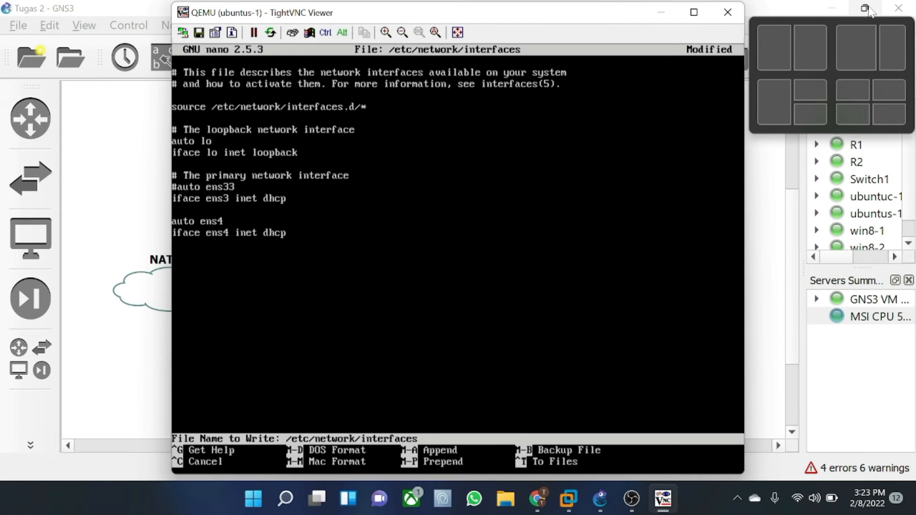
{"action": "key", "text": "Return"}
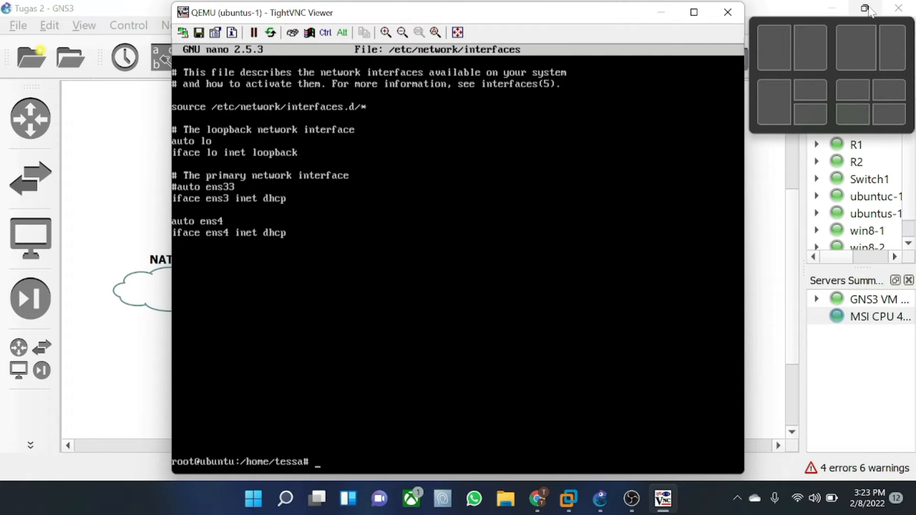
- Run /etc/init.d/networking restart
{"action": "type", "text": "/etc/init.d/netwi"}
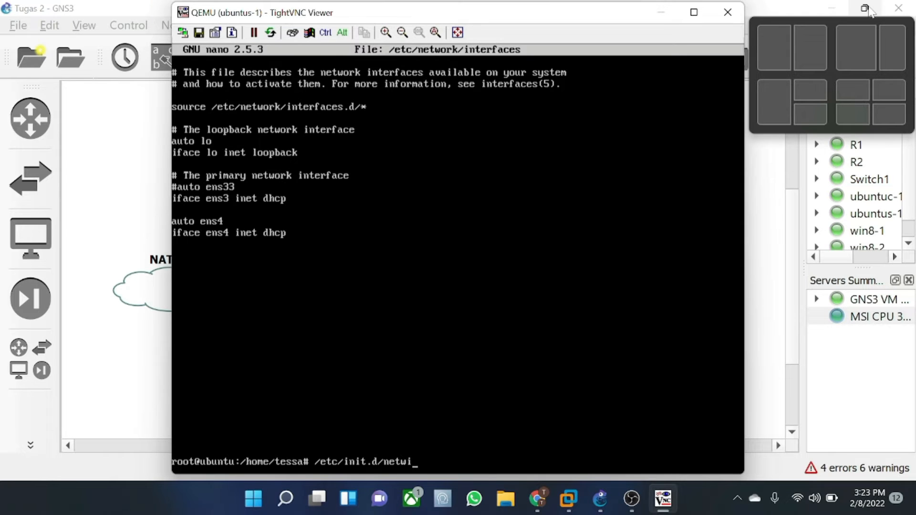
{"action": "key", "text": "BackSpace"}
{"action": "type", "text": "orking restart"}
{"action": "key", "text": "Return"}
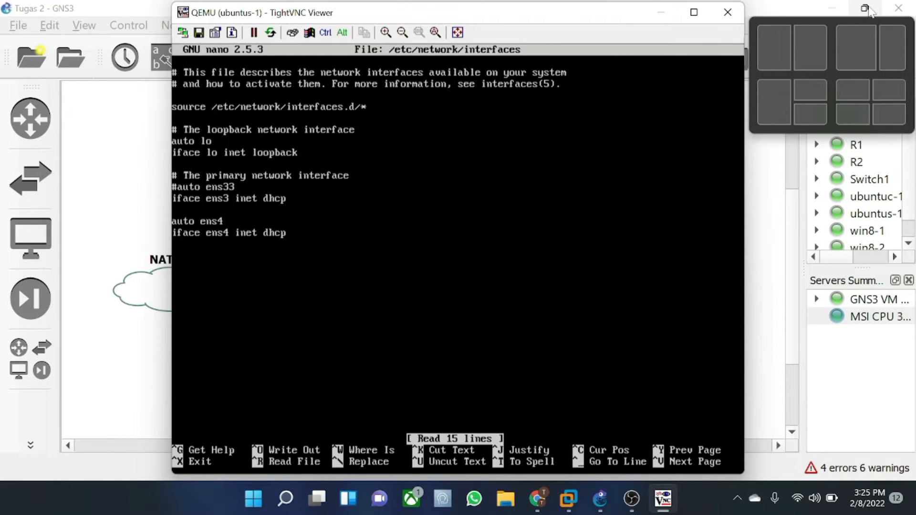
- Correct the commented line to '#auto ens3', save the file, and restart networking again
{"action": "type", "text": "#"}
{"action": "key", "text": "Right"}
{"action": "key", "text": "Right"}
{"action": "key", "text": "Right"}
{"action": "key", "text": "Right"}
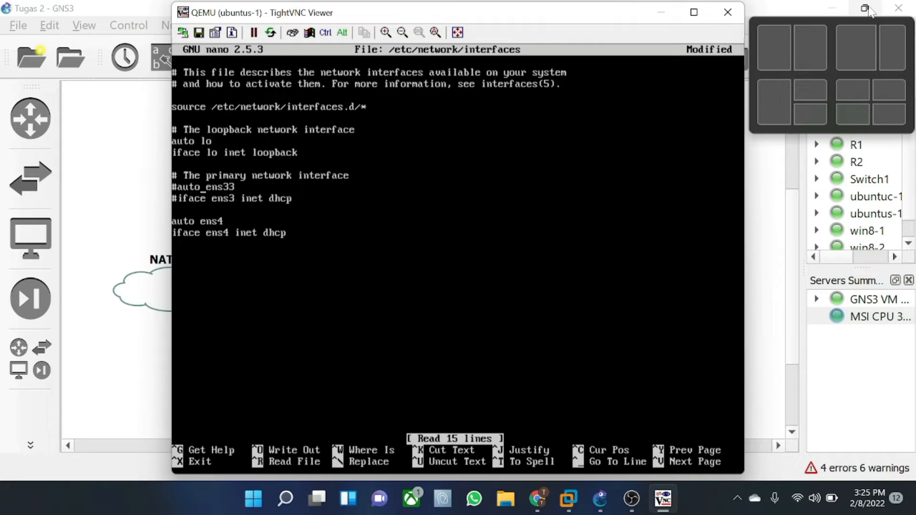
{"action": "key", "text": "Right"}
{"action": "key", "text": "Right"}
{"action": "key", "text": "Right"}
{"action": "key", "text": "Right"}
{"action": "key", "text": "BackSpace"}
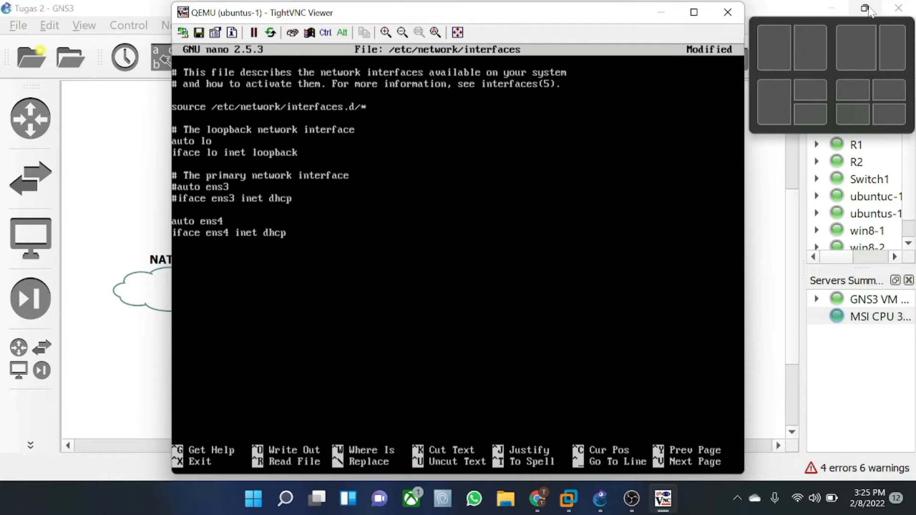
{"action": "key", "text": "ctrl+x"}
{"action": "key", "text": "y"}
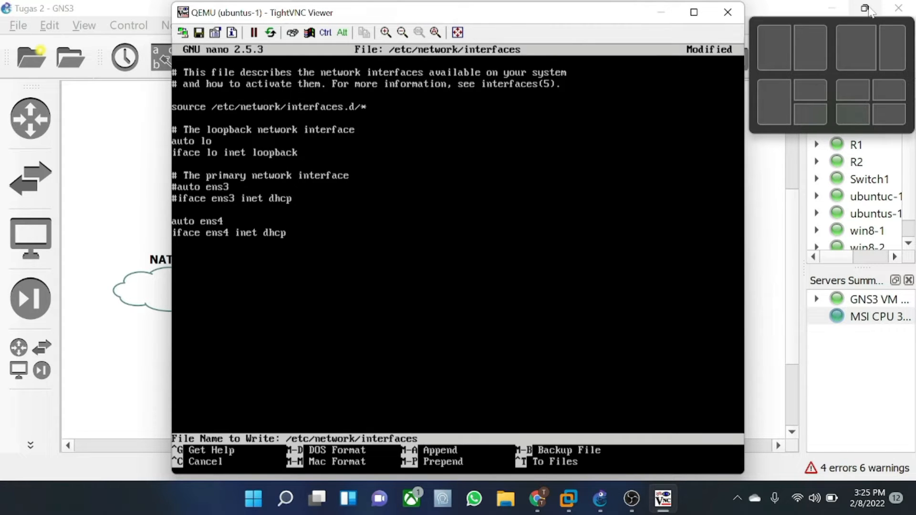
{"action": "key", "text": "Return"}
{"action": "key", "text": "Up"}
{"action": "key", "text": "Up"}
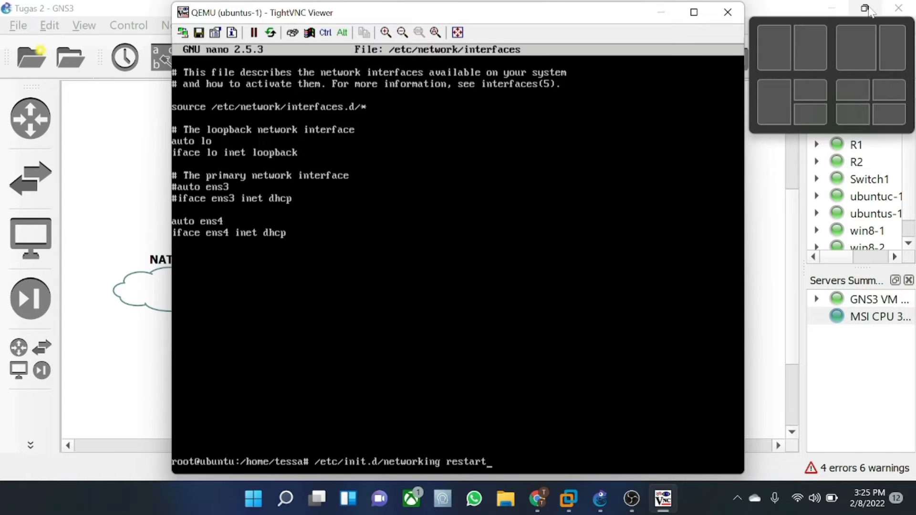
{"action": "key", "text": "Return"}
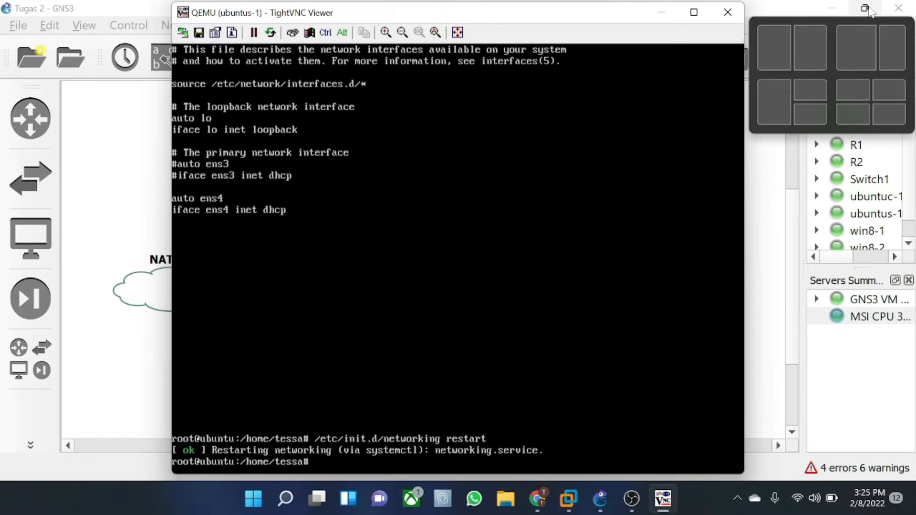
- Reboot ubuntus-1 and log back in with the user account
{"action": "type", "text": "reboot"}
{"action": "key", "text": "Return"}
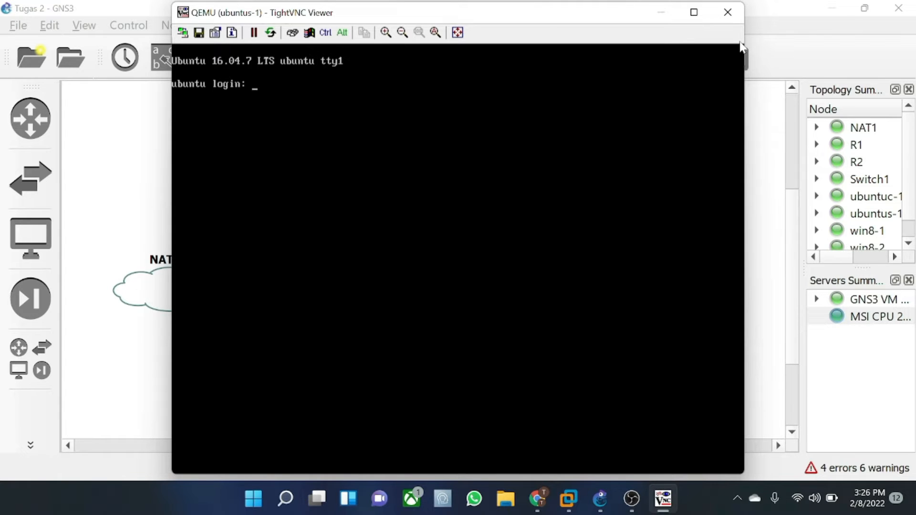
{"action": "type", "text": "tessa"}
{"action": "key", "text": "Return"}
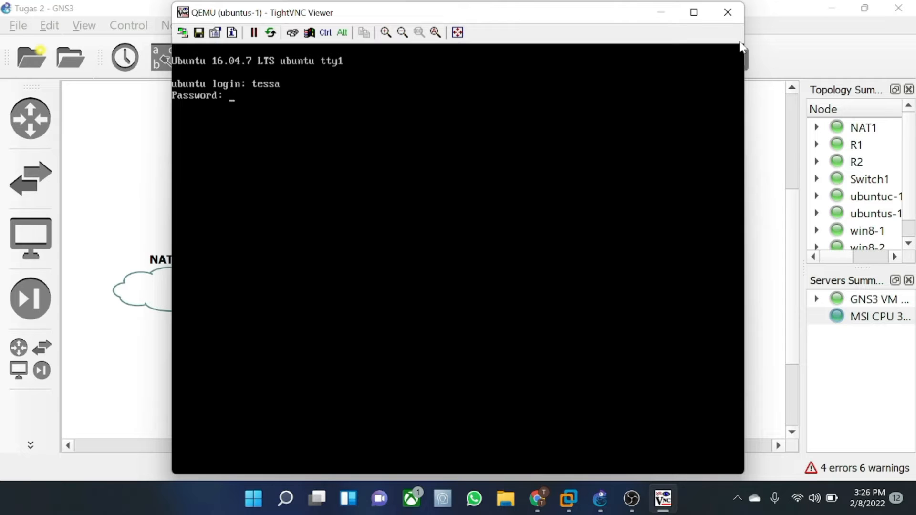
{"action": "key", "text": "Return"}
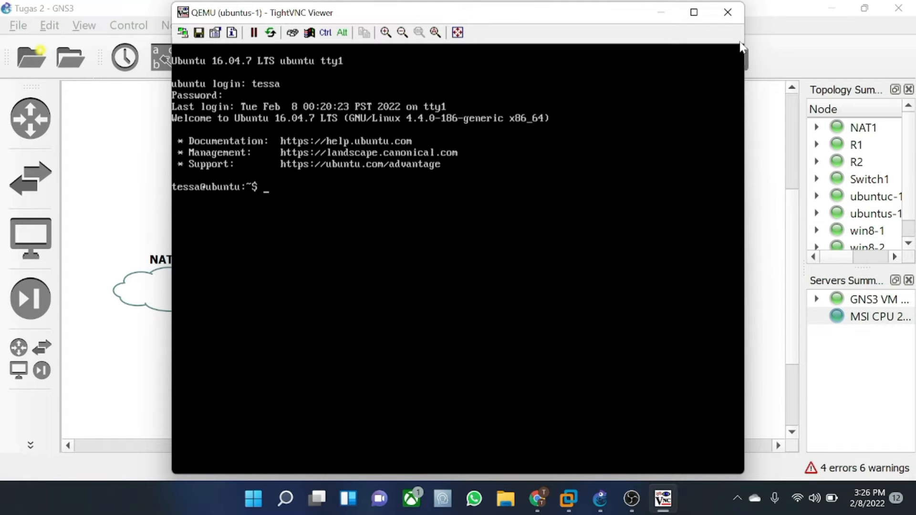
- Become root with sudo su and run ifconfig, showing ens4 at 192.168.122.69
{"action": "type", "text": "sudo su"}
{"action": "key", "text": "Return"}
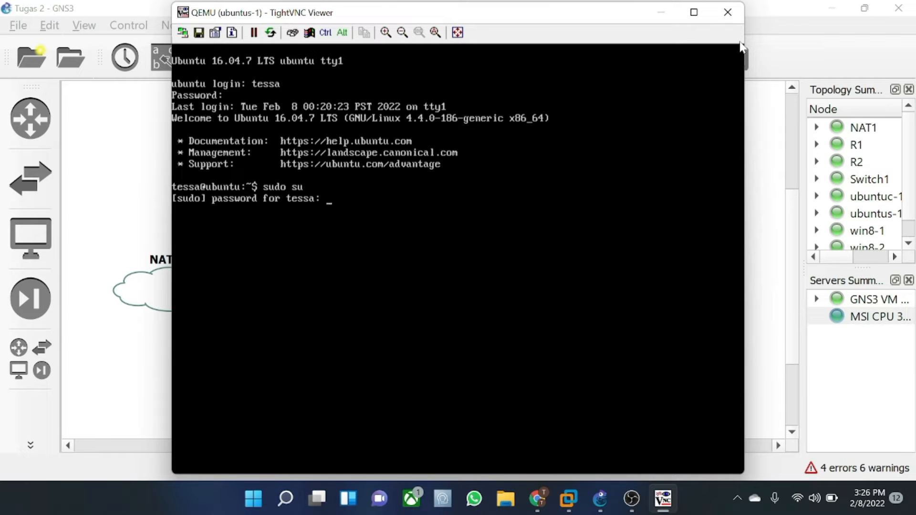
{"action": "key", "text": "Return"}
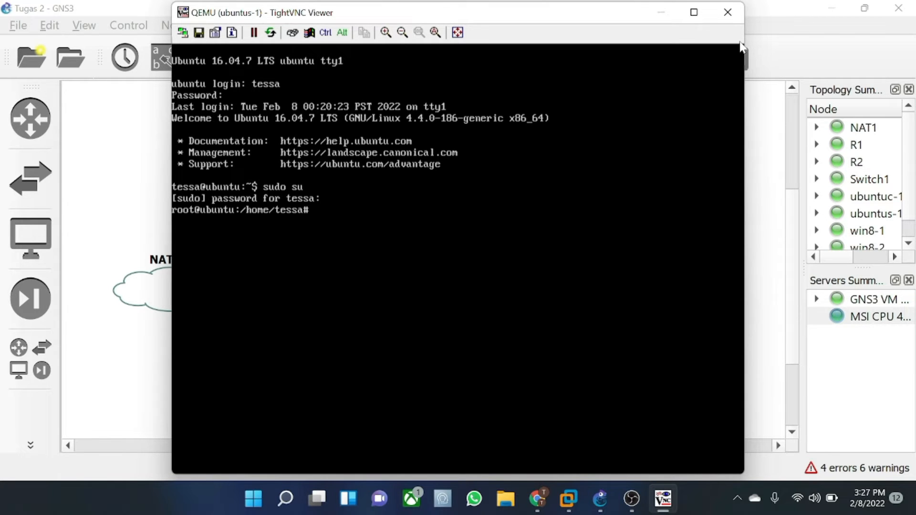
{"action": "type", "text": "ifconfig"}
{"action": "key", "text": "Return"}
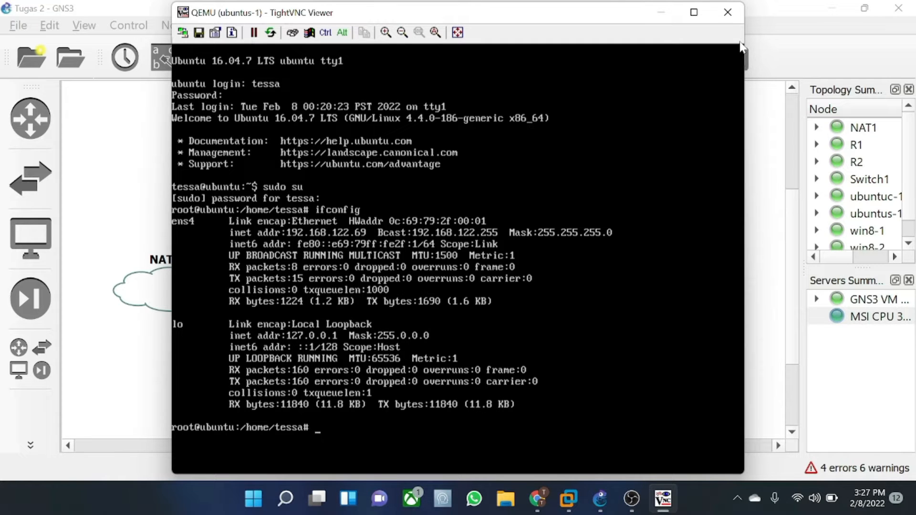
- Install apache2 with apt-get install apache2, answering y to continue
{"action": "type", "text": "apt-get install"}
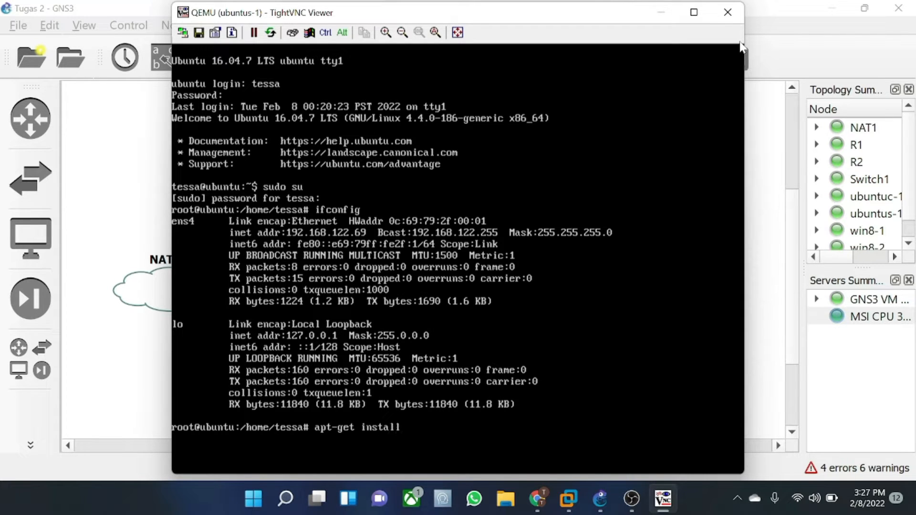
{"action": "type", "text": " apache2"}
{"action": "key", "text": "Return"}
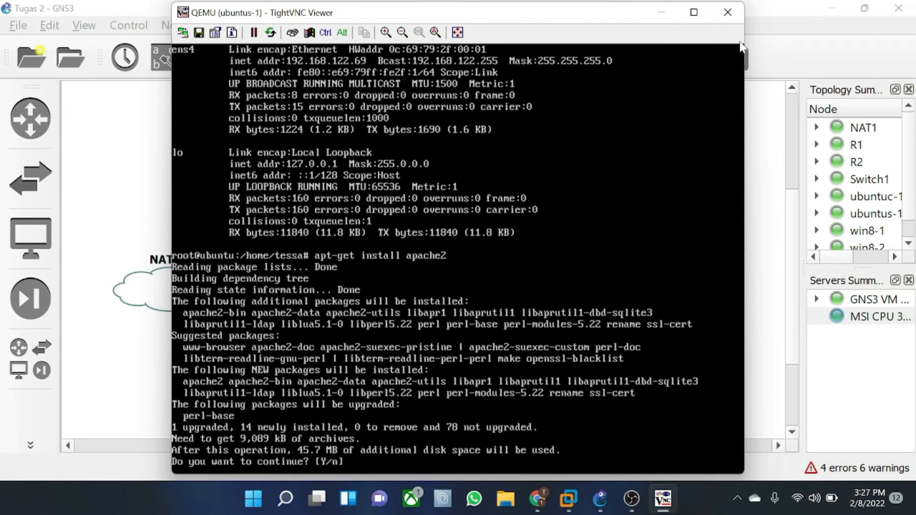
{"action": "type", "text": "y"}
{"action": "key", "text": "Return"}
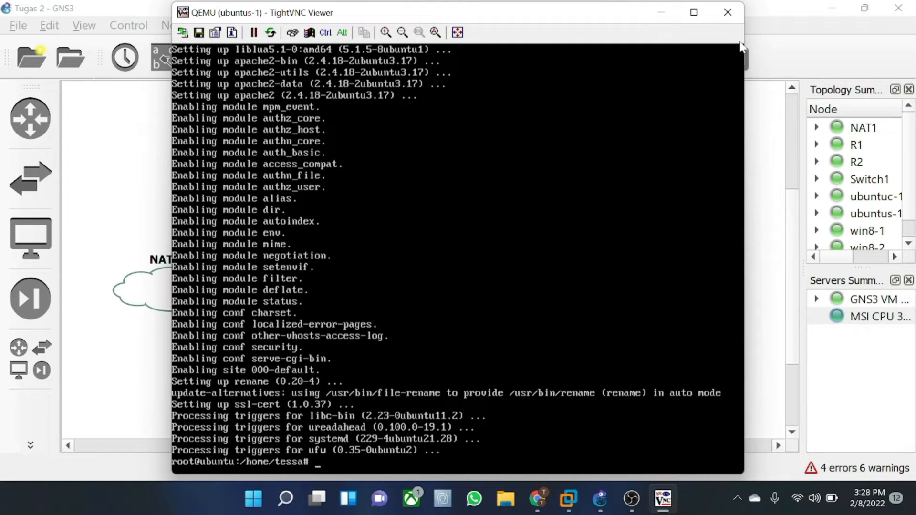
{"action": "key", "text": "Up"}
{"action": "key", "text": "BackSpace"}
{"action": "key", "text": "BackSpace"}
{"action": "key", "text": "BackSpace"}
{"action": "key", "text": "BackSpace"}
{"action": "key", "text": "BackSpace"}
{"action": "key", "text": "BackSpace"}
{"action": "key", "text": "BackSpace"}
- Install samba with apt-get install samba, answering y to continue
{"action": "type", "text": "samba"}
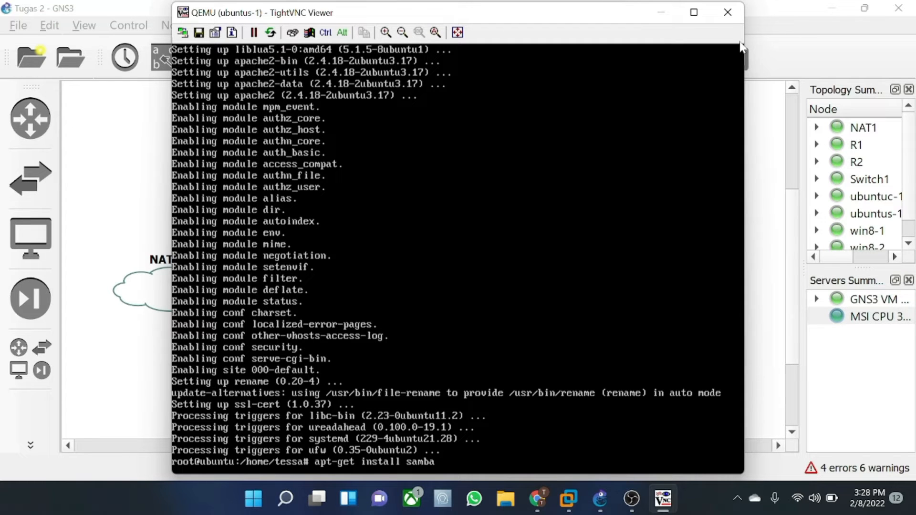
{"action": "key", "text": "Return"}
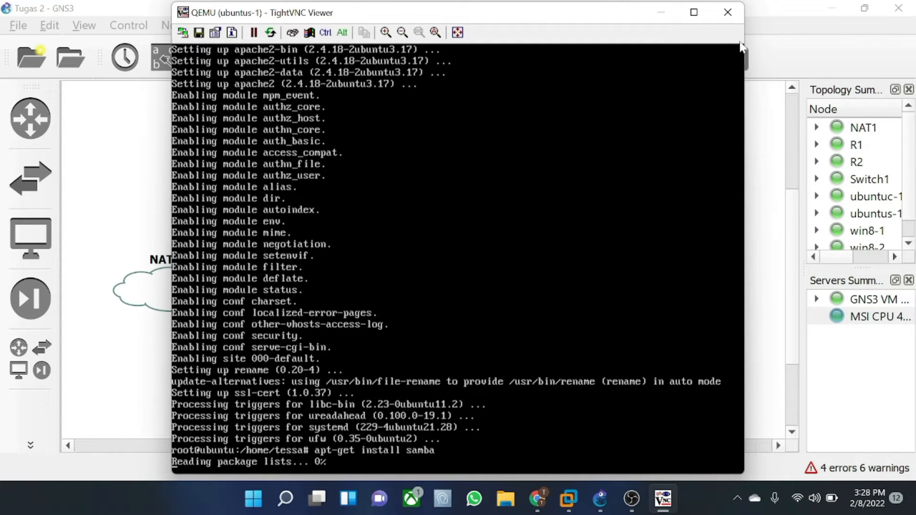
{"action": "type", "text": "y"}
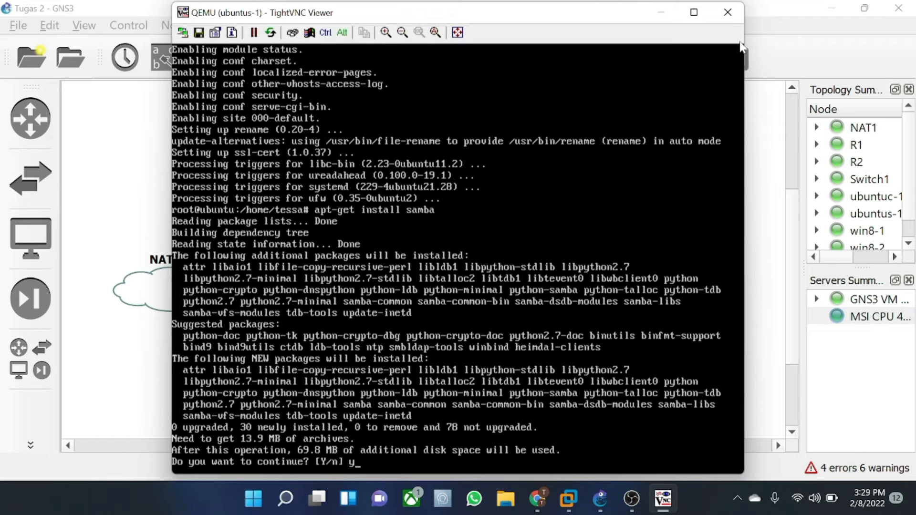
{"action": "key", "text": "Return"}
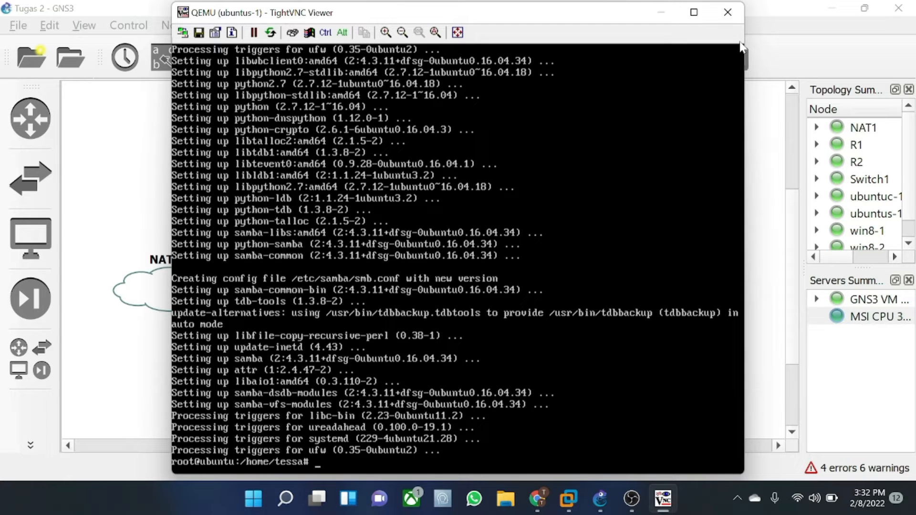
{"action": "key", "text": "Up"}
{"action": "key", "text": "BackSpace"}
{"action": "key", "text": "BackSpace"}
{"action": "key", "text": "BackSpace"}
{"action": "key", "text": "BackSpace"}
{"action": "key", "text": "BackSpace"}
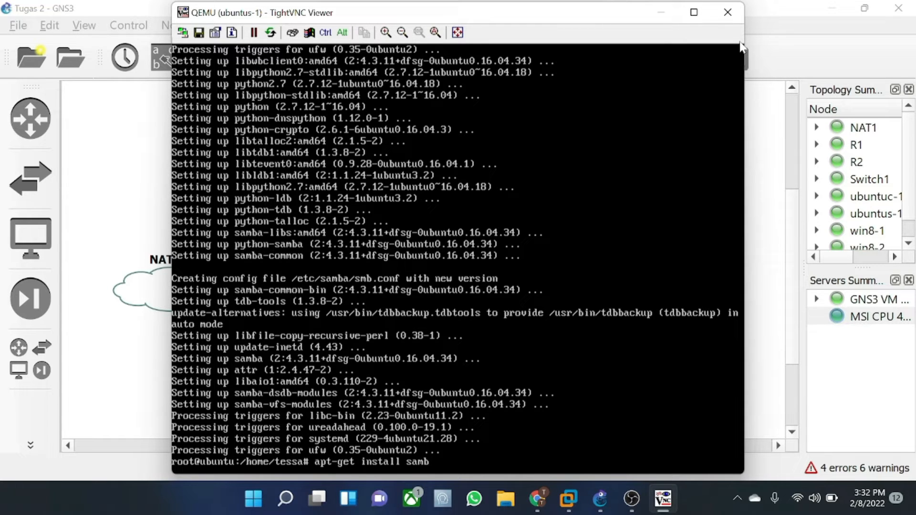
- Install bind9 with apt-get install bind9, answering y to continue
{"action": "type", "text": "bind9"}
{"action": "key", "text": "Return"}
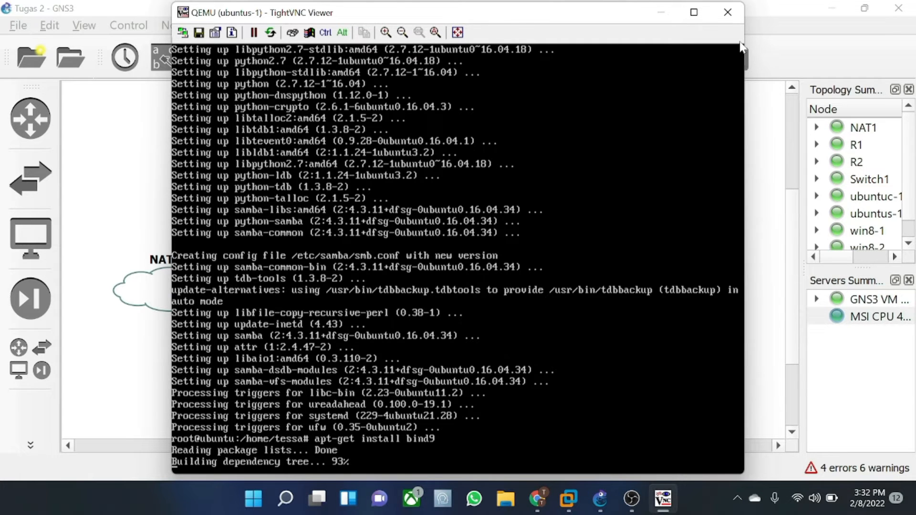
{"action": "type", "text": "y"}
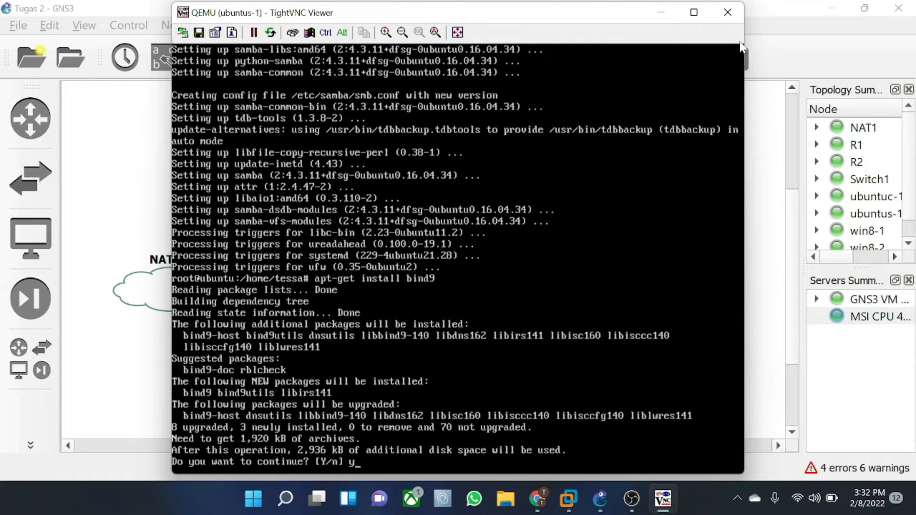
{"action": "key", "text": "Return"}
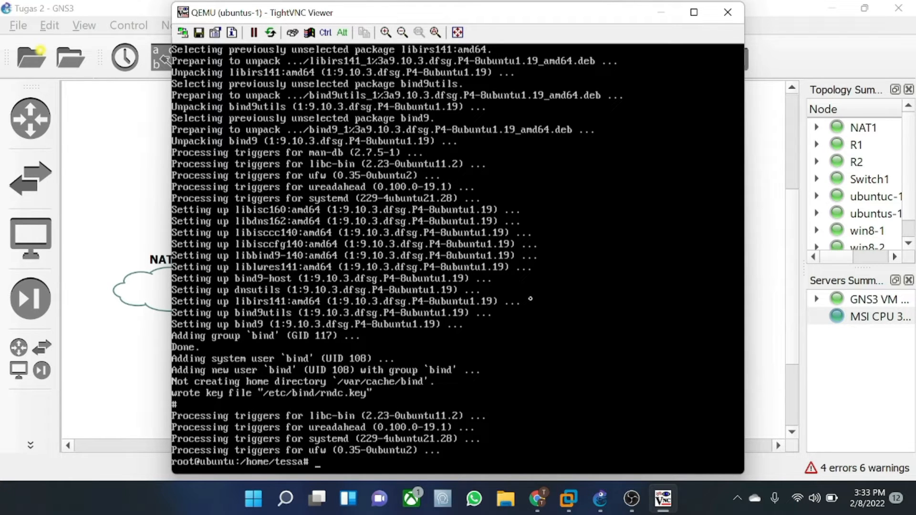
{"action": "key", "text": "Up"}
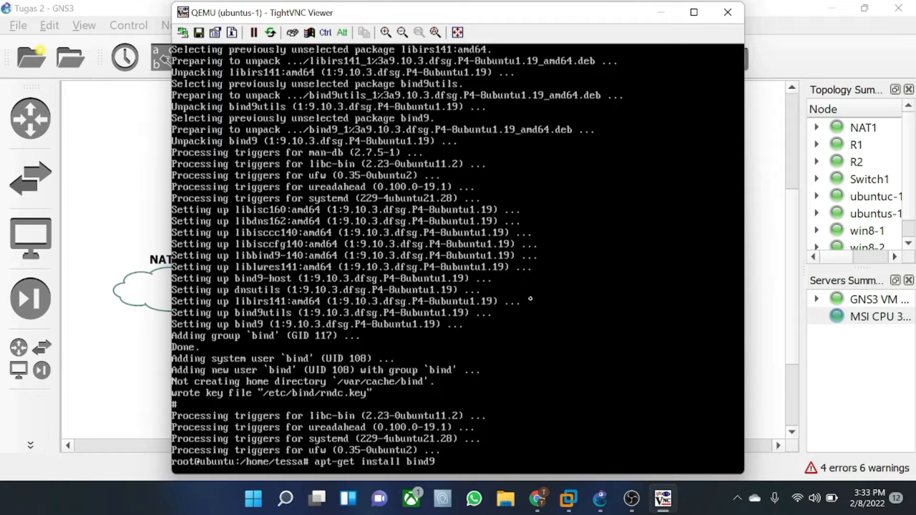
{"action": "key", "text": "BackSpace"}
{"action": "key", "text": "BackSpace"}
{"action": "key", "text": "BackSpace"}
{"action": "key", "text": "BackSpace"}
{"action": "key", "text": "BackSpace"}
- Install php, libapache2-mod-php, php-mcrypt, php-mysql, php-cgi, php-curl and php-json with apt-get, confirming with y
{"action": "type", "text": "l php libapache2"}
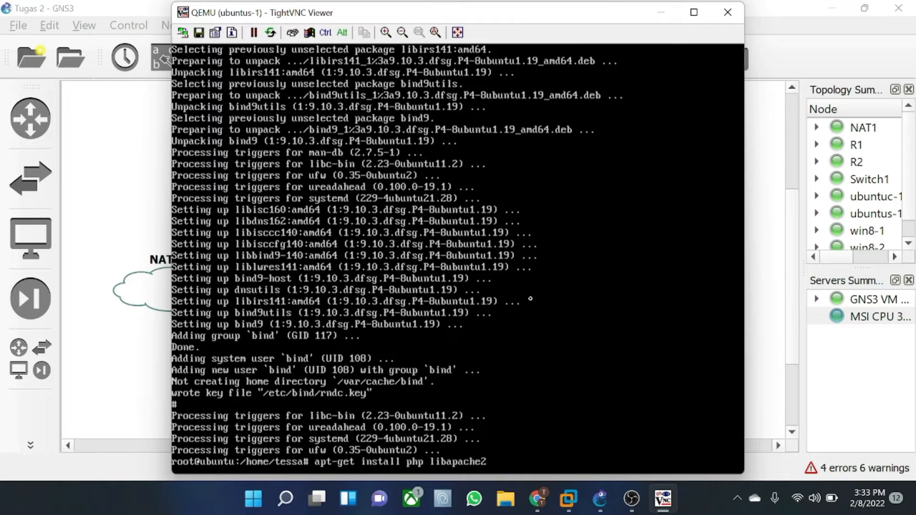
{"action": "type", "text": "-mod-php php-mcrypt php-"}
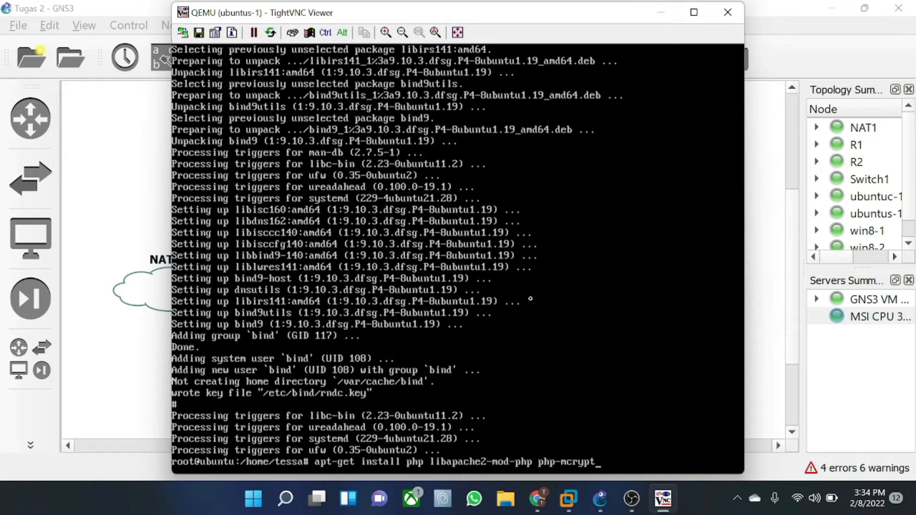
{"action": "type", "text": "mysql php-c"}
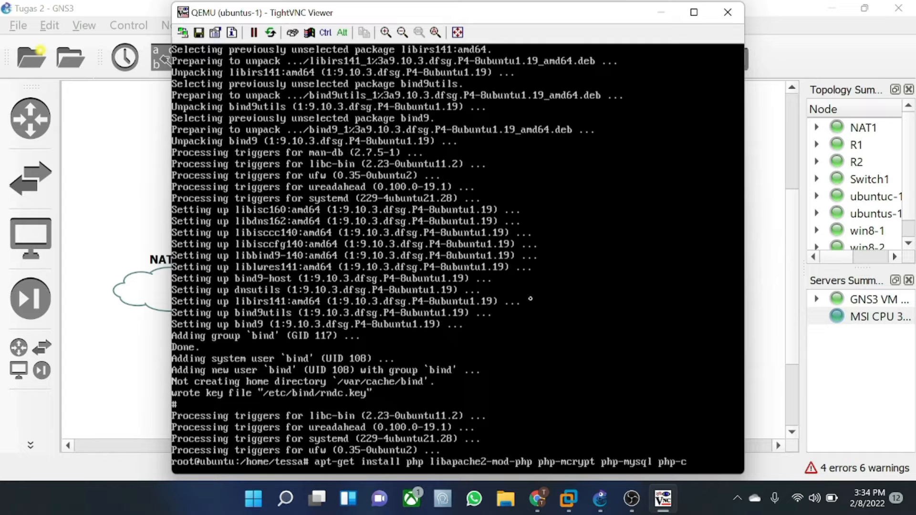
{"action": "type", "text": "gi php-curl php-json"}
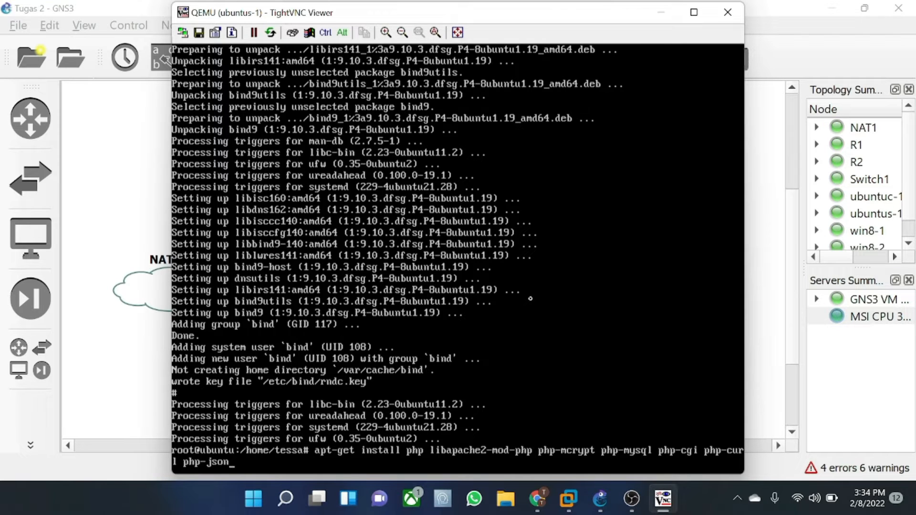
{"action": "key", "text": "Return"}
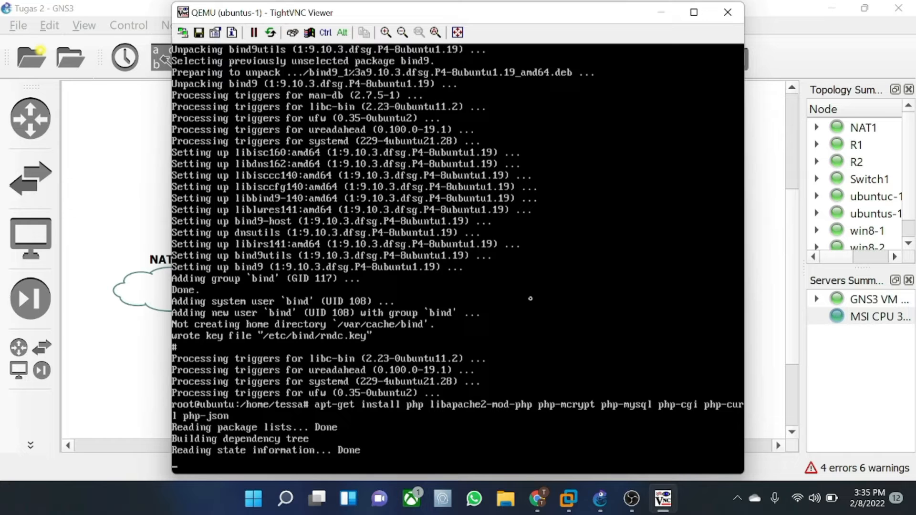
{"action": "type", "text": "y"}
{"action": "key", "text": "Return"}
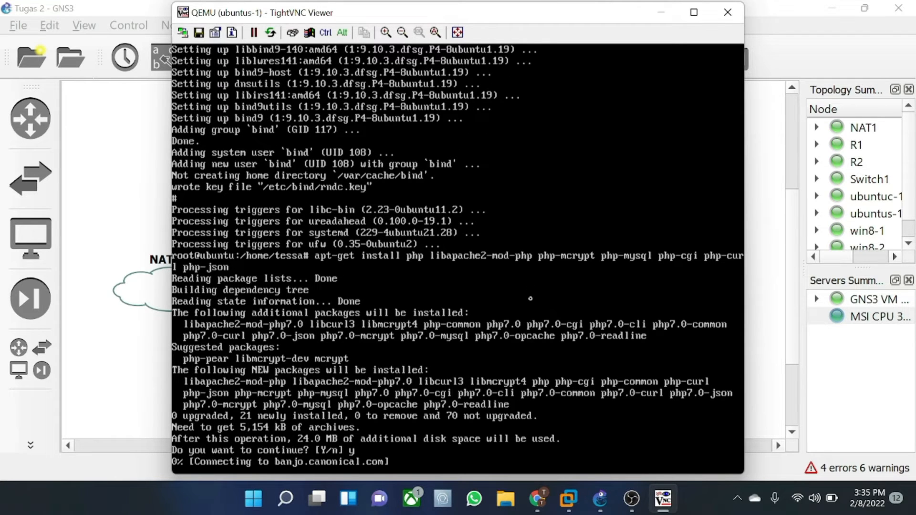
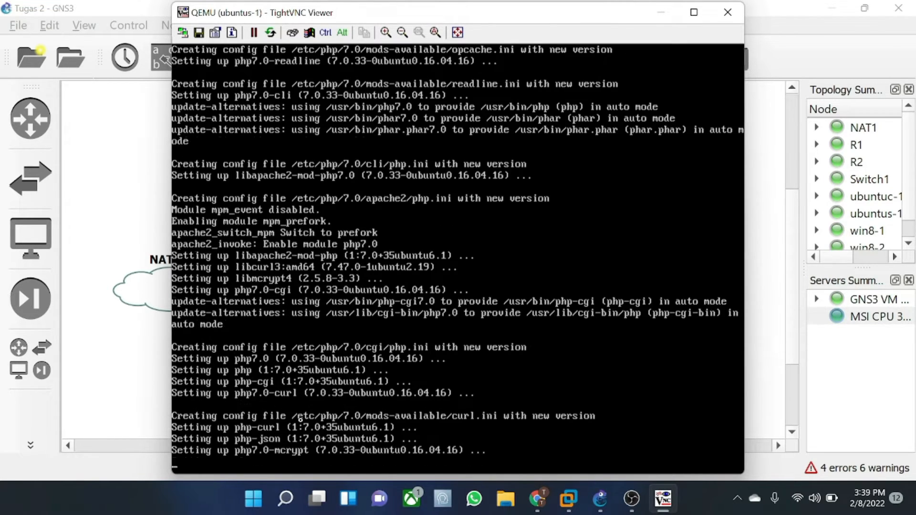
- Let the PHP install finish, then recall the previous install command and trim its package list
{"action": "left_click", "coordinate": [631, 499]}
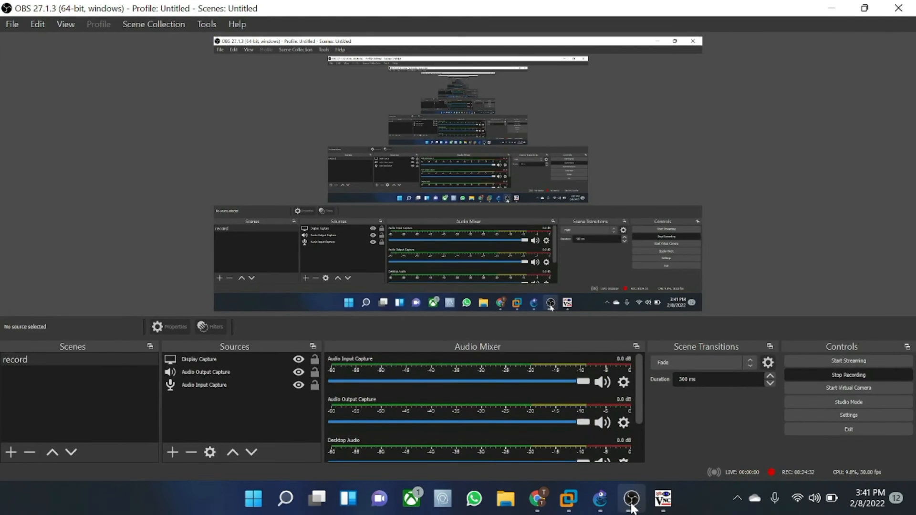
{"action": "left_click", "coordinate": [631, 505]}
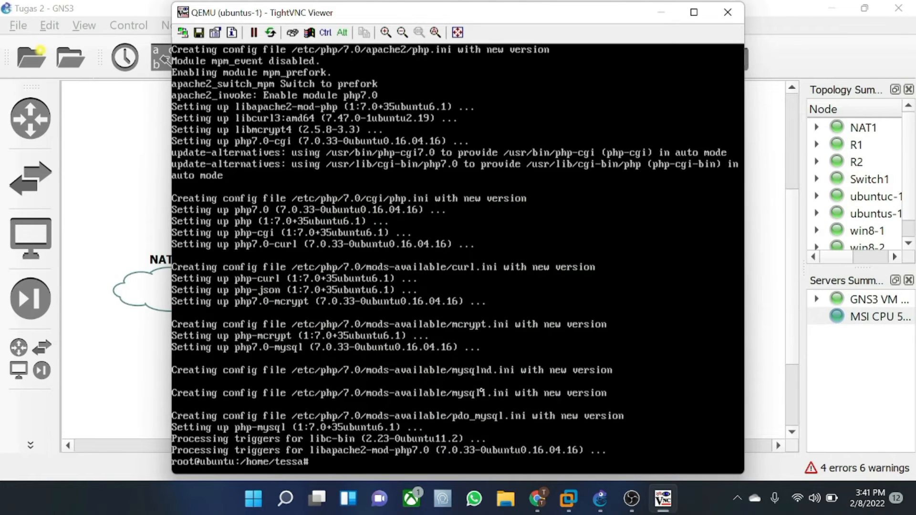
{"action": "key", "text": "Up"}
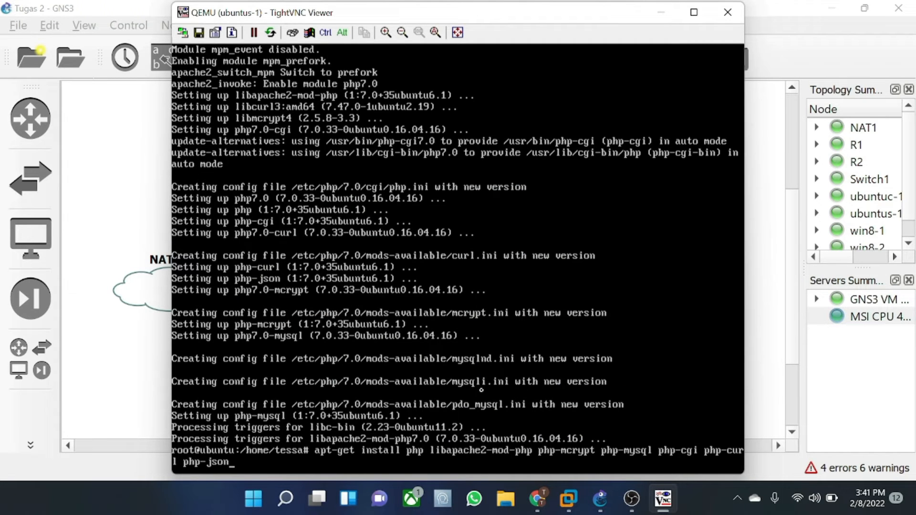
{"action": "key", "text": "BackSpace"}
{"action": "key", "text": "BackSpace"}
{"action": "key", "text": "BackSpace"}
{"action": "key", "text": "BackSpace"}
{"action": "key", "text": "BackSpace"}
{"action": "key", "text": "BackSpace"}
{"action": "key", "text": "BackSpace"}
{"action": "key", "text": "BackSpace"}
{"action": "key", "text": "BackSpace"}
{"action": "key", "text": "BackSpace"}
{"action": "key", "text": "BackSpace"}
{"action": "key", "text": "BackSpace"}
{"action": "key", "text": "BackSpace"}
{"action": "key", "text": "BackSpace"}
{"action": "key", "text": "BackSpace"}
{"action": "key", "text": "BackSpace"}
{"action": "key", "text": "BackSpace"}
{"action": "key", "text": "BackSpace"}
{"action": "key", "text": "BackSpace"}
{"action": "key", "text": "BackSpace"}
- Install mysql-server and mysql-client with apt-get, answering y to continue
{"action": "type", "text": "samba"}
{"action": "key", "text": "BackSpace"}
{"action": "key", "text": "BackSpace"}
{"action": "key", "text": "BackSpace"}
{"action": "key", "text": "BackSpace"}
{"action": "key", "text": "BackSpace"}
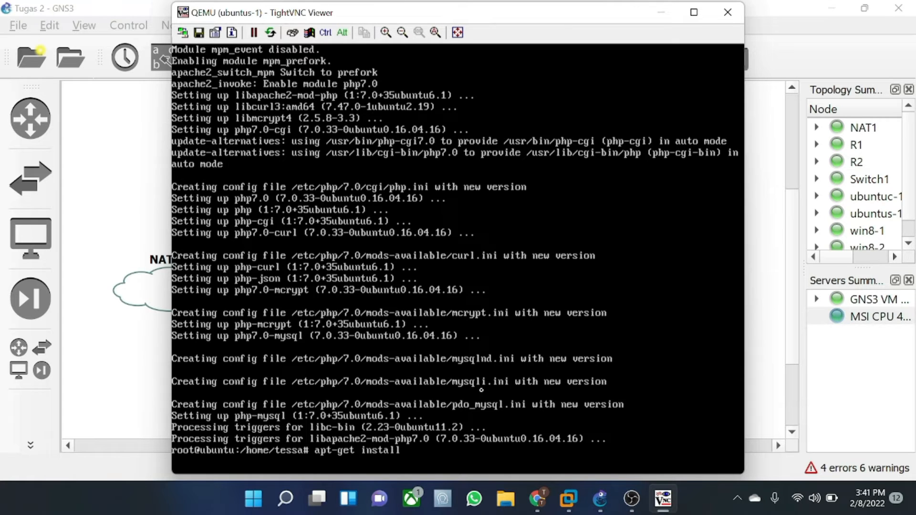
{"action": "type", "text": "mysql-server mysql"}
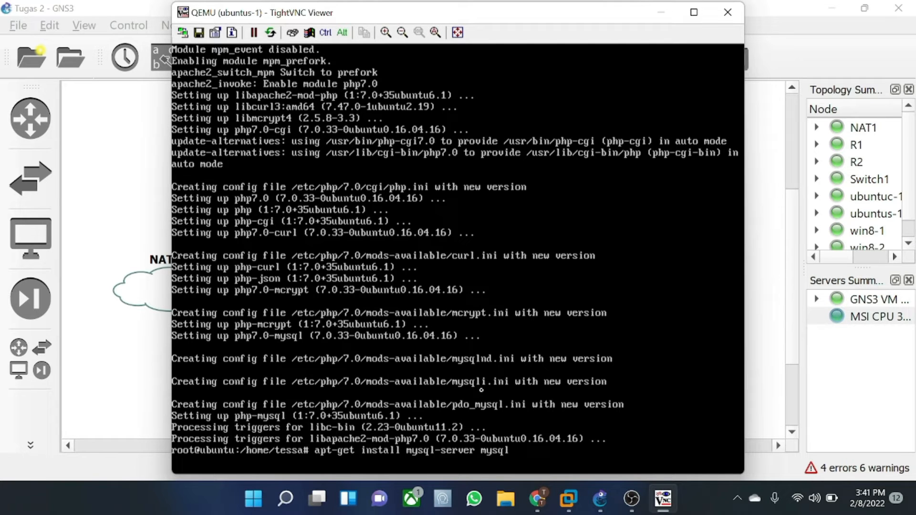
{"action": "type", "text": "-client"}
{"action": "key", "text": "Return"}
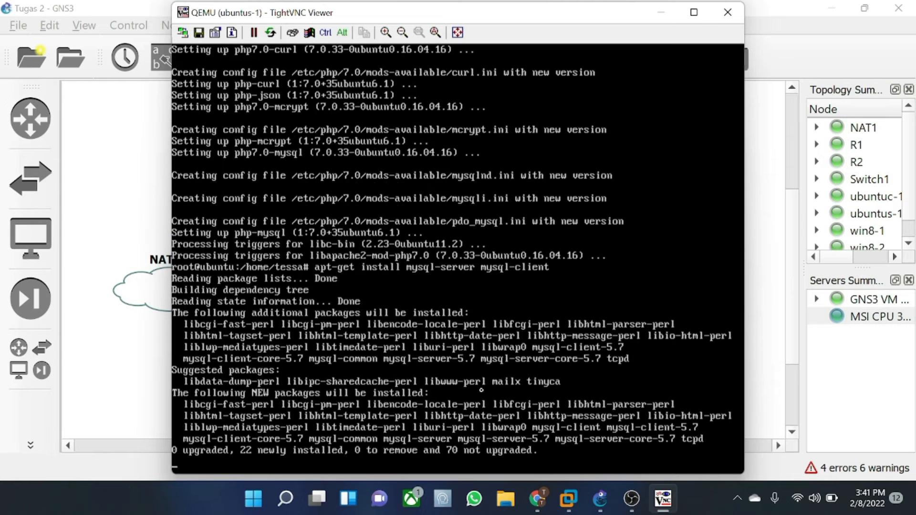
{"action": "type", "text": "y"}
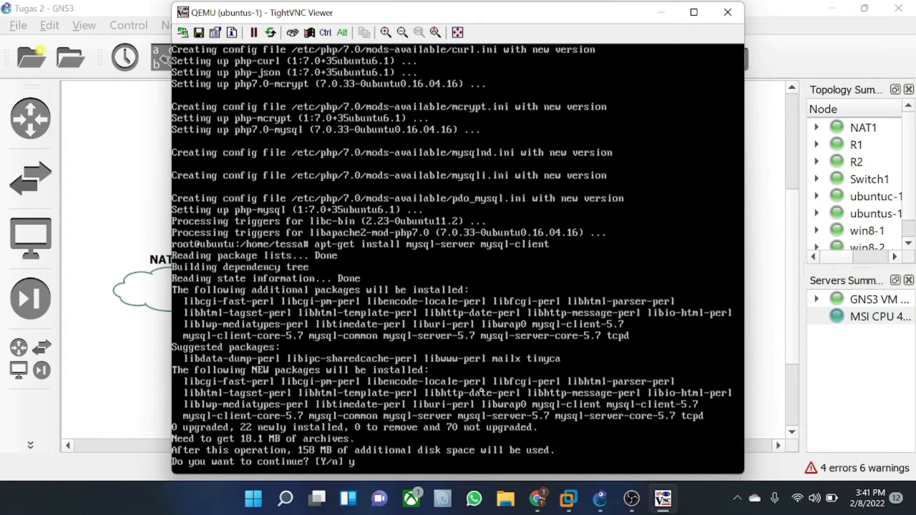
{"action": "key", "text": "Return"}
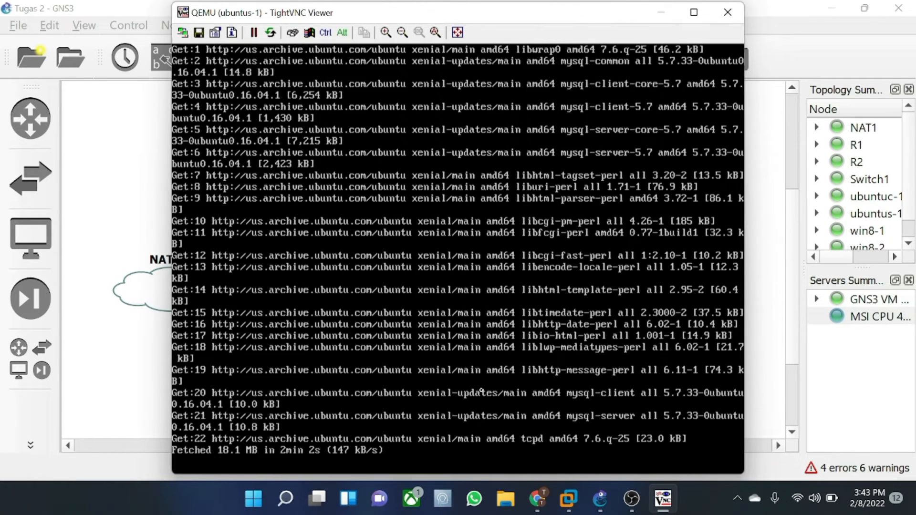
- Enter and confirm the MySQL root password when prompted
{"action": "type", "text": "****"}
{"action": "key", "text": "Tab"}
{"action": "key", "text": "Return"}
{"action": "type", "text": "****"}
{"action": "key", "text": "Tab"}
{"action": "key", "text": "Return"}
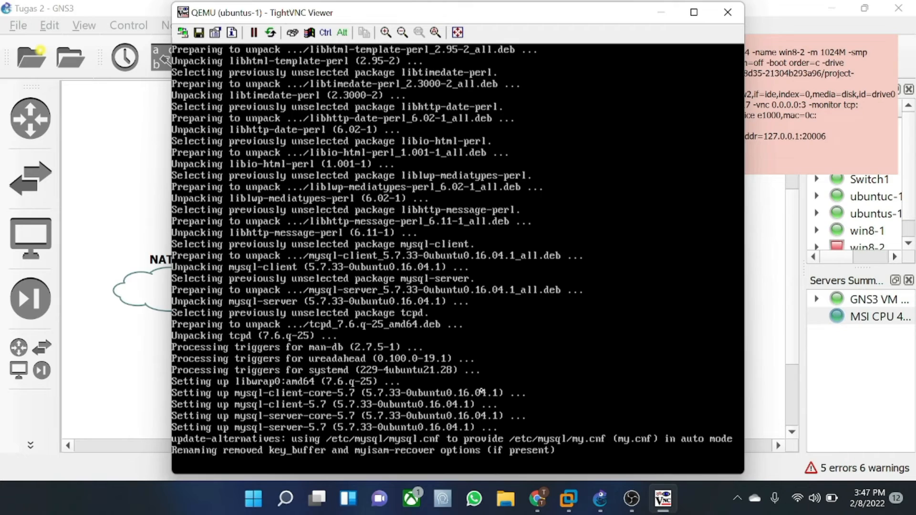
{"action": "mouse_move", "coordinate": [538, 18]}
{"action": "left_mouse_down"}
{"action": "mouse_move", "coordinate": [328, 42]}
{"action": "mouse_move", "coordinate": [301, 96]}
{"action": "mouse_move", "coordinate": [471, 42]}
{"action": "mouse_move", "coordinate": [588, 21]}
{"action": "mouse_move", "coordinate": [530, 13]}
{"action": "left_mouse_up"}
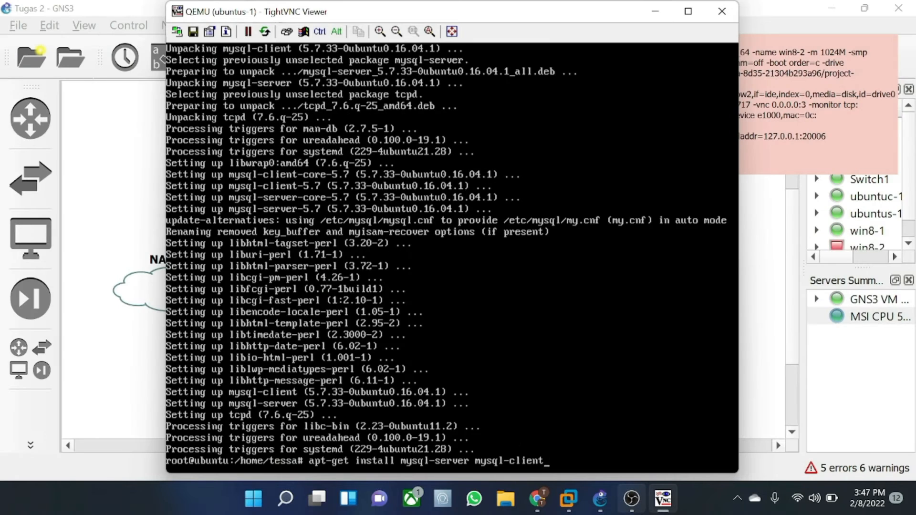
- Install phpmyadmin with apt-get, answering y to download the packages
{"action": "key", "text": "BackSpace"}
{"action": "key", "text": "BackSpace"}
{"action": "key", "text": "BackSpace"}
{"action": "key", "text": "BackSpace"}
{"action": "key", "text": "BackSpace"}
{"action": "key", "text": "BackSpace"}
{"action": "key", "text": "BackSpace"}
{"action": "key", "text": "BackSpace"}
{"action": "key", "text": "BackSpace"}
{"action": "key", "text": "BackSpace"}
{"action": "key", "text": "BackSpace"}
{"action": "key", "text": "BackSpace"}
{"action": "key", "text": "BackSpace"}
{"action": "key", "text": "BackSpace"}
{"action": "key", "text": "BackSpace"}
{"action": "key", "text": "BackSpace"}
{"action": "key", "text": "BackSpace"}
{"action": "key", "text": "BackSpace"}
{"action": "key", "text": "BackSpace"}
{"action": "key", "text": "BackSpace"}
{"action": "type", "text": "phpmyadmin"}
{"action": "key", "text": "Return"}
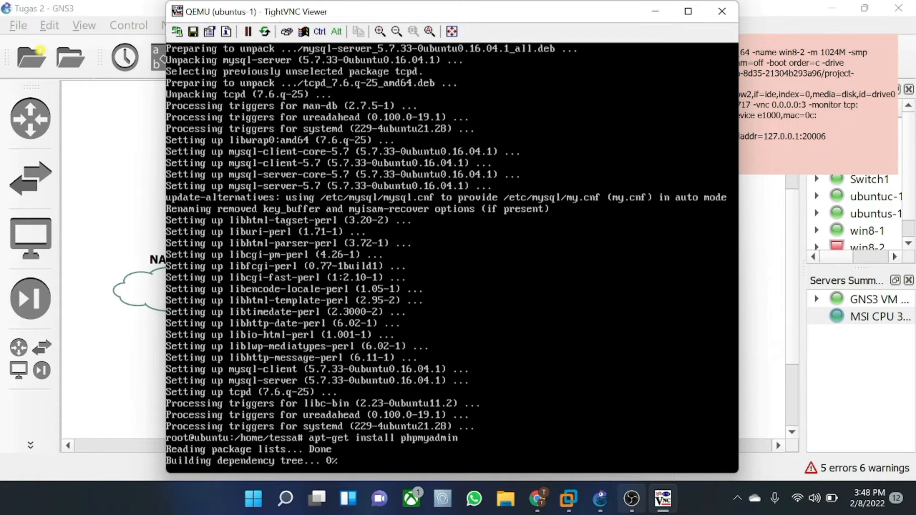
{"action": "type", "text": "y"}
{"action": "key", "text": "Return"}
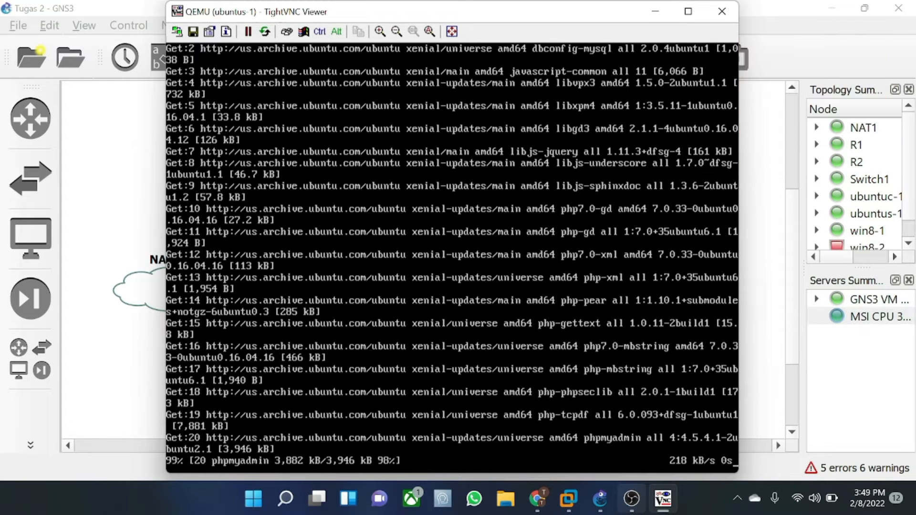
- Select apache2 as phpMyAdmin's web server and accept dbconfig-common database setup
{"action": "key", "text": "space"}
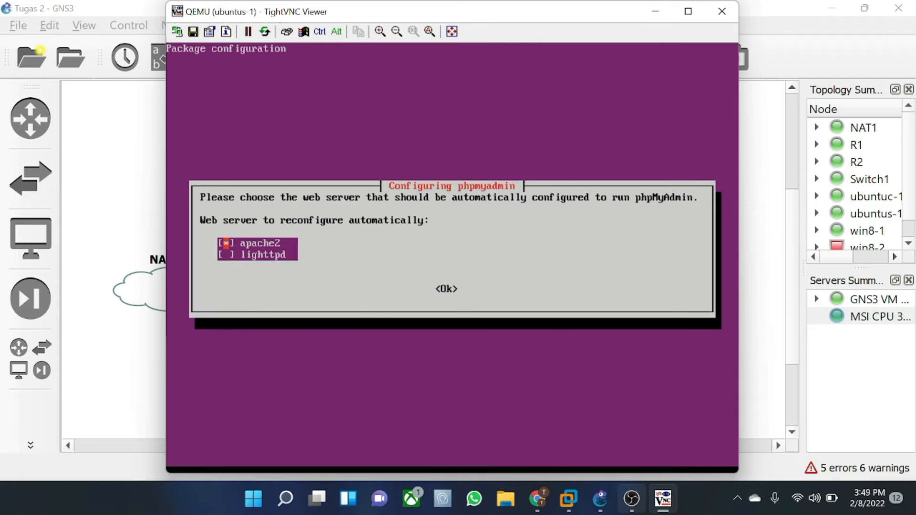
{"action": "key", "text": "Tab"}
{"action": "key", "text": "Return"}
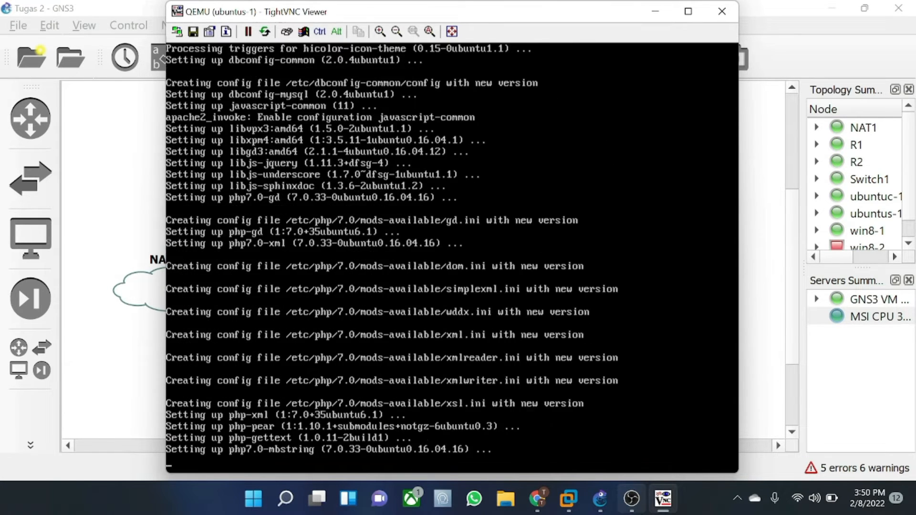
{"action": "key", "text": "Return"}
- Enter and confirm the phpMyAdmin application password to finish setup
{"action": "type", "text": "****"}
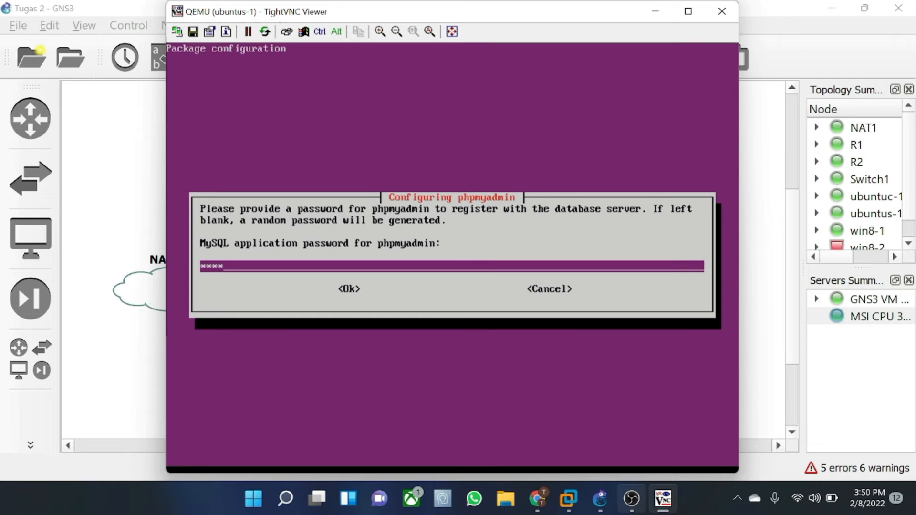
{"action": "key", "text": "Tab"}
{"action": "key", "text": "Return"}
{"action": "type", "text": "****"}
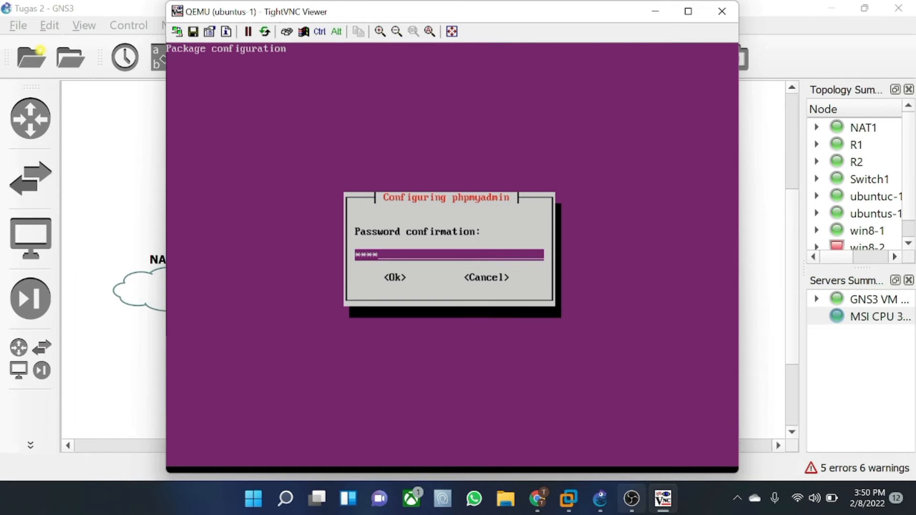
{"action": "key", "text": "Tab"}
{"action": "key", "text": "Return"}
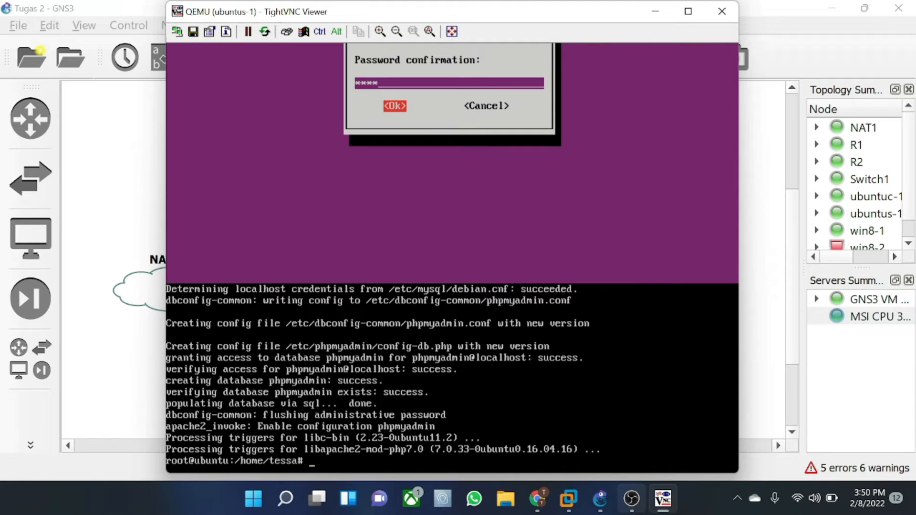
{"action": "key", "text": "Up"}
- Install proftpd with apt-get, answering y, and wait for it to complete
{"action": "key", "text": "BackSpace"}
{"action": "key", "text": "BackSpace"}
{"action": "key", "text": "BackSpace"}
{"action": "key", "text": "BackSpace"}
{"action": "key", "text": "BackSpace"}
{"action": "key", "text": "BackSpace"}
{"action": "key", "text": "BackSpace"}
{"action": "key", "text": "BackSpace"}
{"action": "key", "text": "BackSpace"}
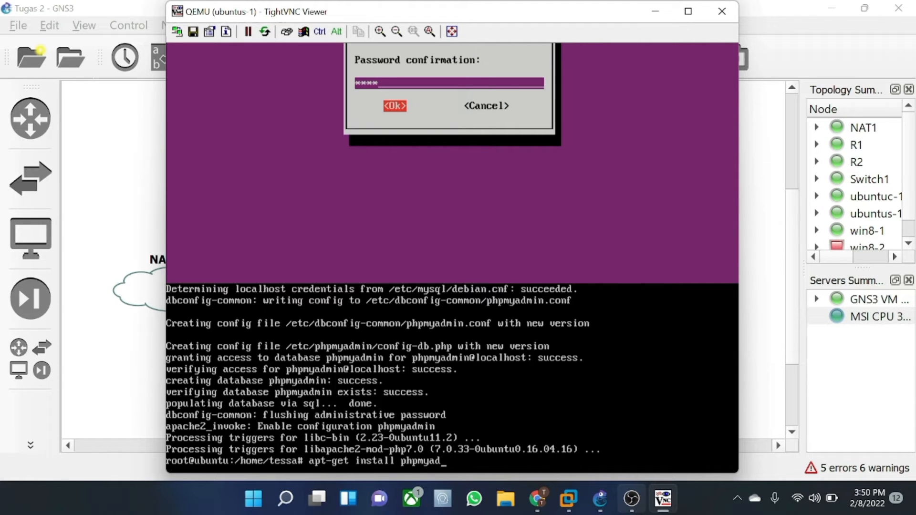
{"action": "key", "text": "BackSpace"}
{"action": "type", "text": "proftpd"}
{"action": "key", "text": "Return"}
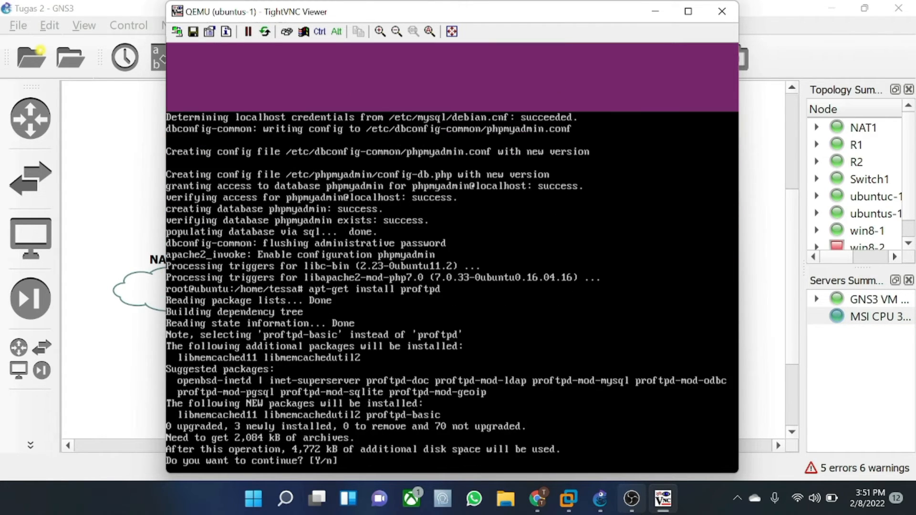
{"action": "type", "text": "y"}
{"action": "key", "text": "Return"}
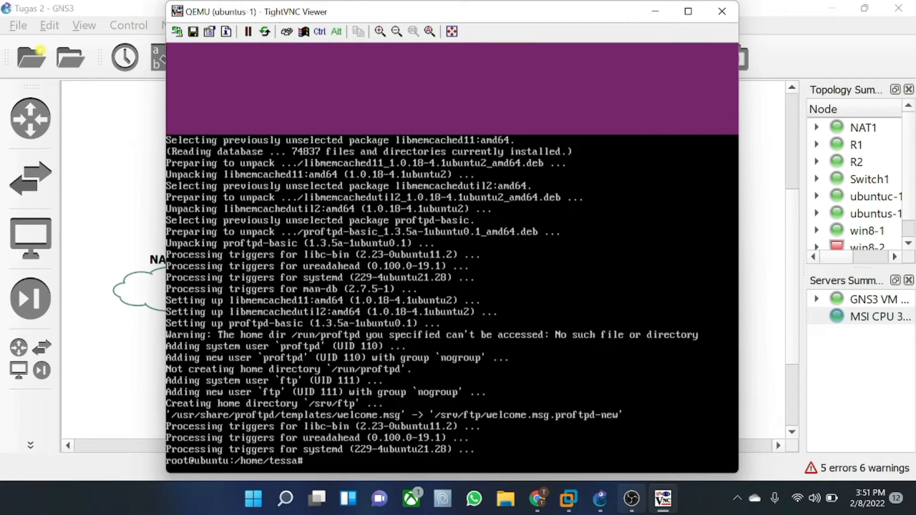
{"action": "type", "text": "clear"}
- Open /etc/network/interfaces in nano and uncomment the auto ens3 and iface ens3 dhcp lines
{"action": "key", "text": "Return"}
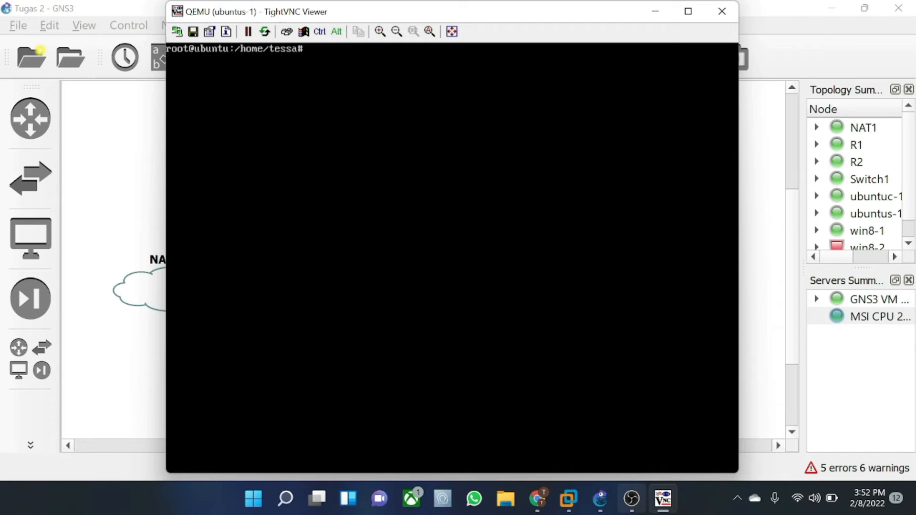
{"action": "key", "text": "Up"}
{"action": "key", "text": "Up"}
{"action": "key", "text": "Up"}
{"action": "key", "text": "Up"}
{"action": "key", "text": "Up"}
{"action": "key", "text": "Up"}
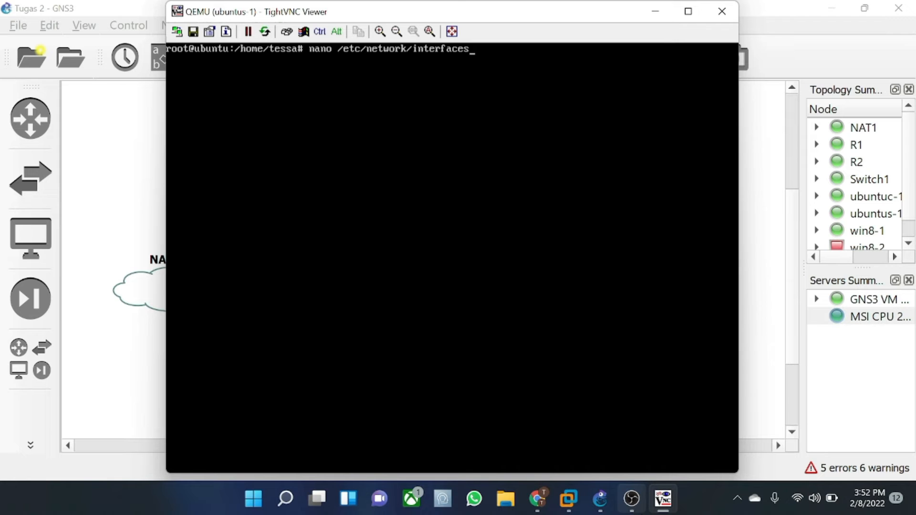
{"action": "key", "text": "Return"}
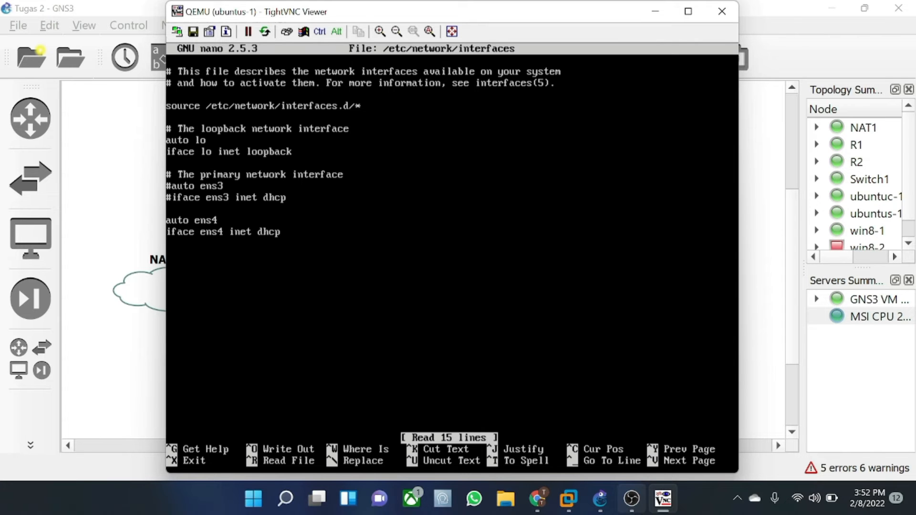
{"action": "key", "text": "BackSpace"}
{"action": "key", "text": "Return"}
{"action": "key", "text": "Delete"}
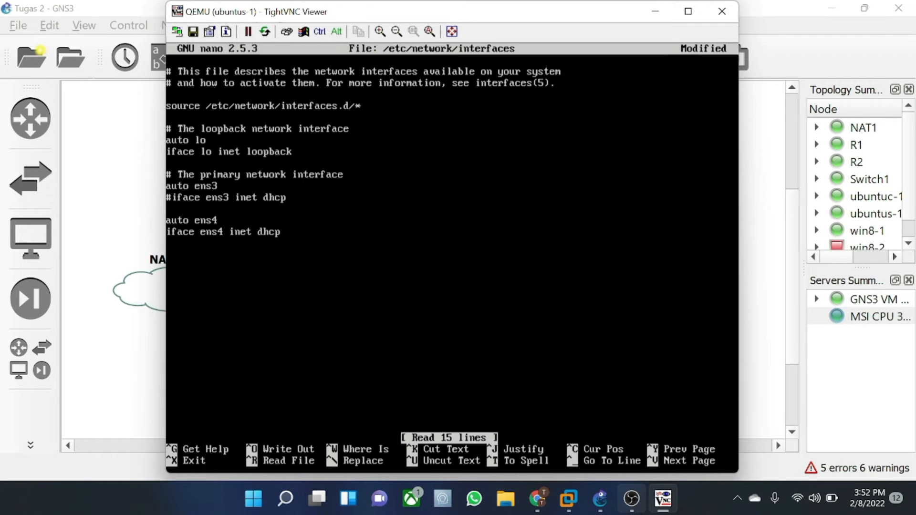
{"action": "key", "text": "Delete"}
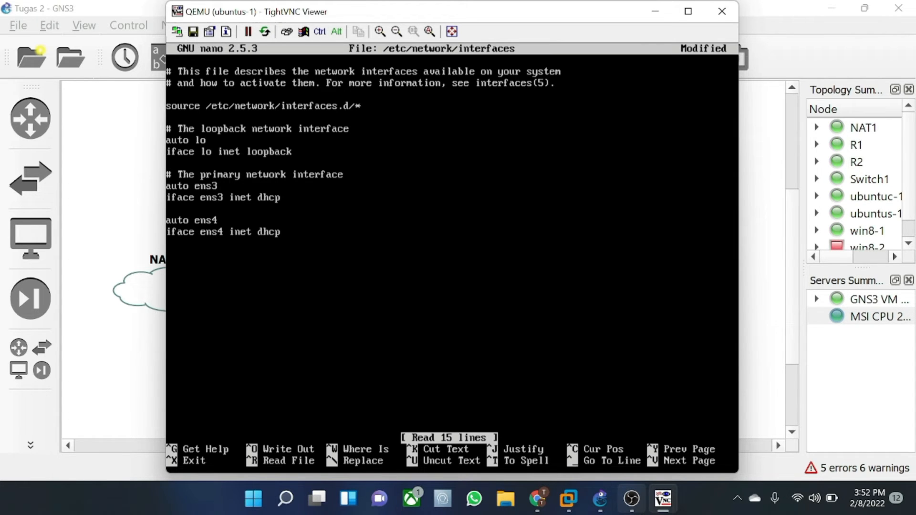
- Comment out the ens4 lines with # and save the interfaces file
{"action": "type", "text": "#"}
{"action": "key", "text": "Down"}
{"action": "type", "text": "#"}
{"action": "key", "text": "BackSpace"}
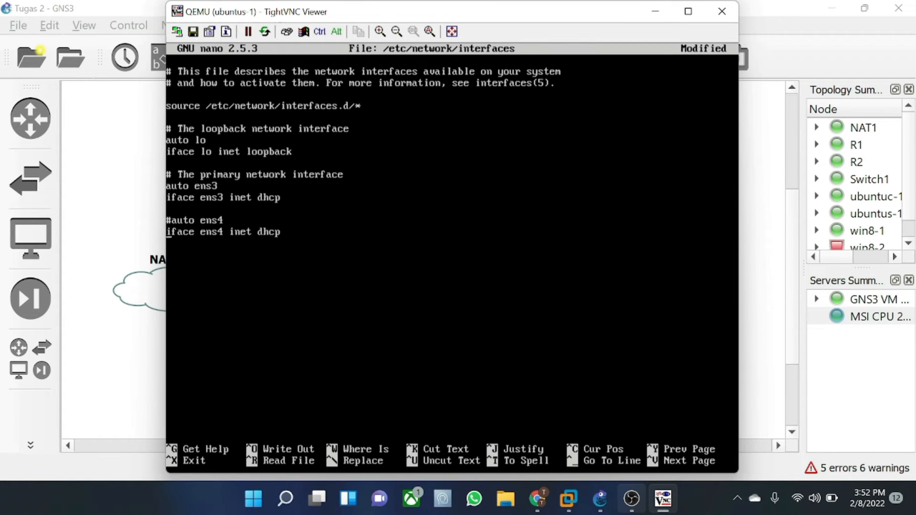
{"action": "key", "text": "Left"}
{"action": "type", "text": "#"}
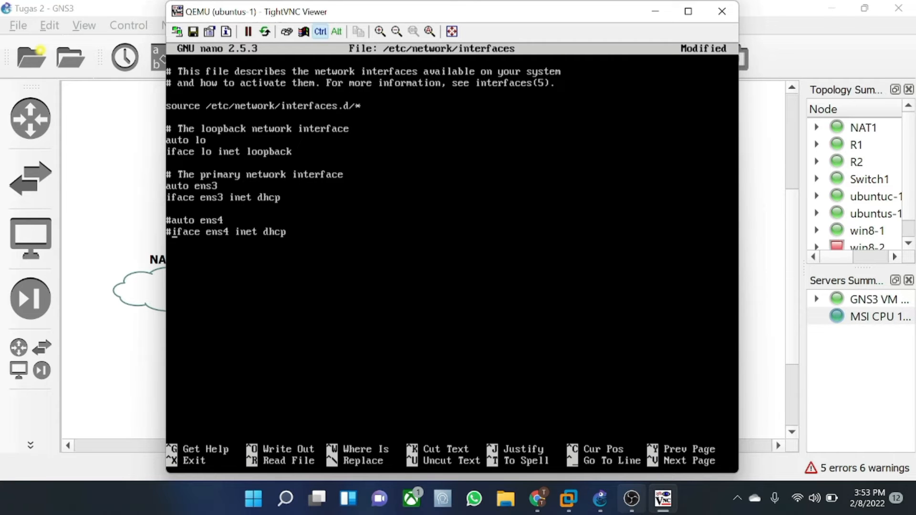
{"action": "key", "text": "ctrl+x"}
{"action": "key", "text": "y"}
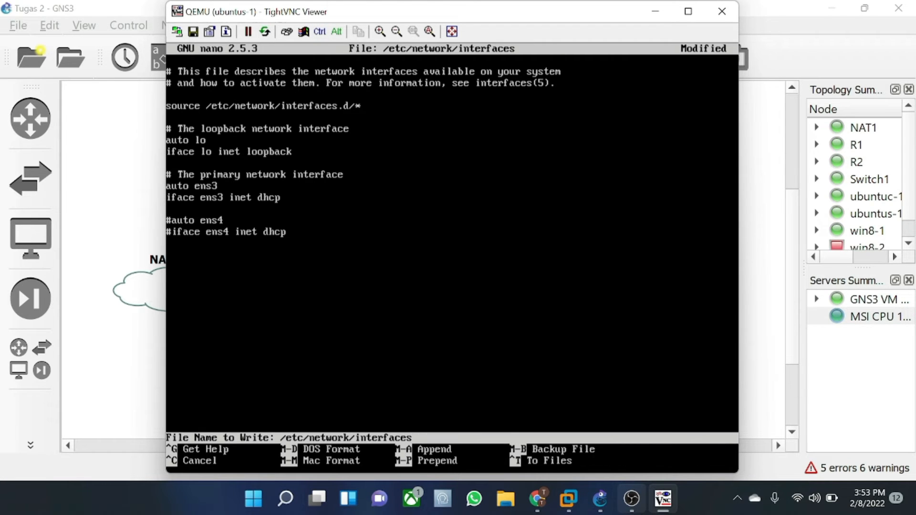
{"action": "key", "text": "Return"}
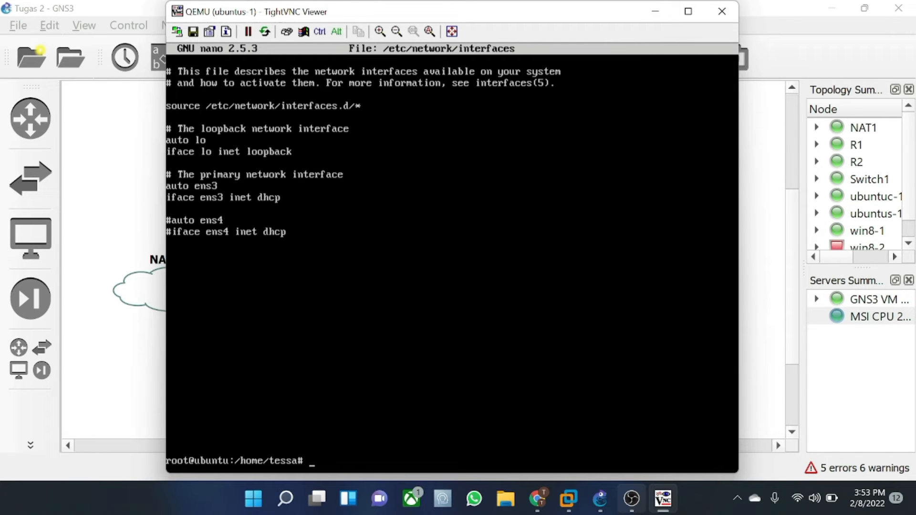
{"action": "key", "text": "Up"}
- Run /etc/init.d/networking restart again until it succeeds
{"action": "key", "text": "Up"}
{"action": "key", "text": "Up"}
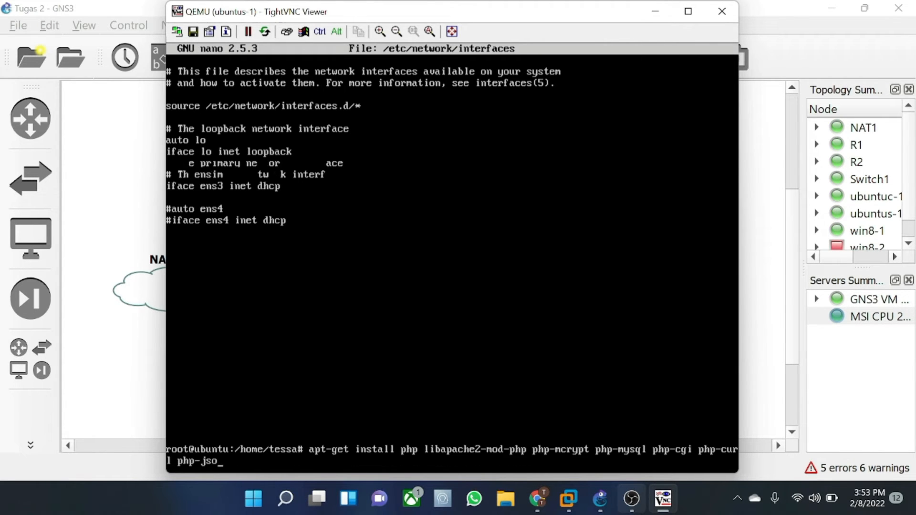
{"action": "key", "text": "Up"}
{"action": "key", "text": "Up"}
{"action": "key", "text": "Up"}
{"action": "key", "text": "Up"}
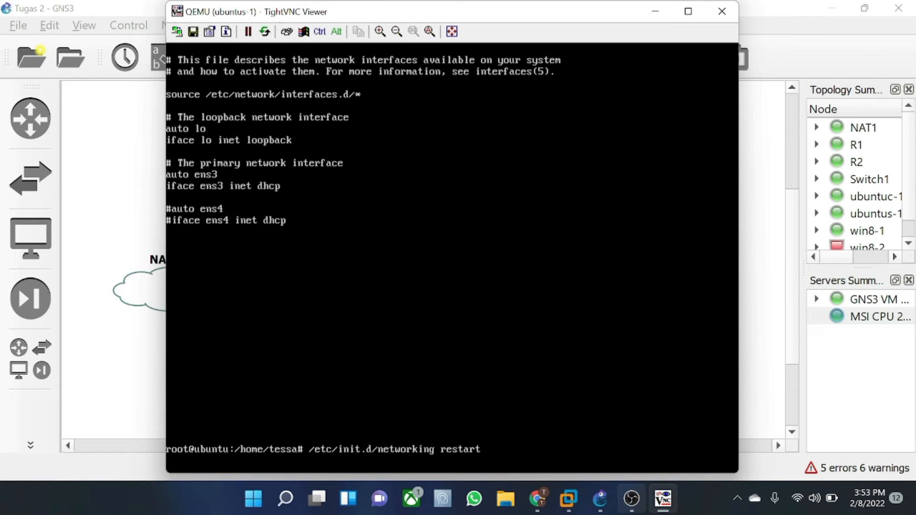
{"action": "key", "text": "Return"}
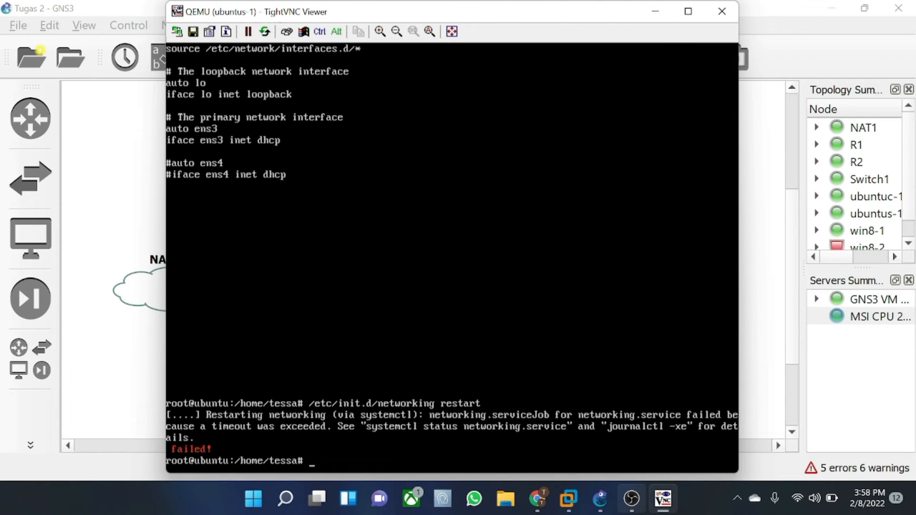
{"action": "key", "text": "Up"}
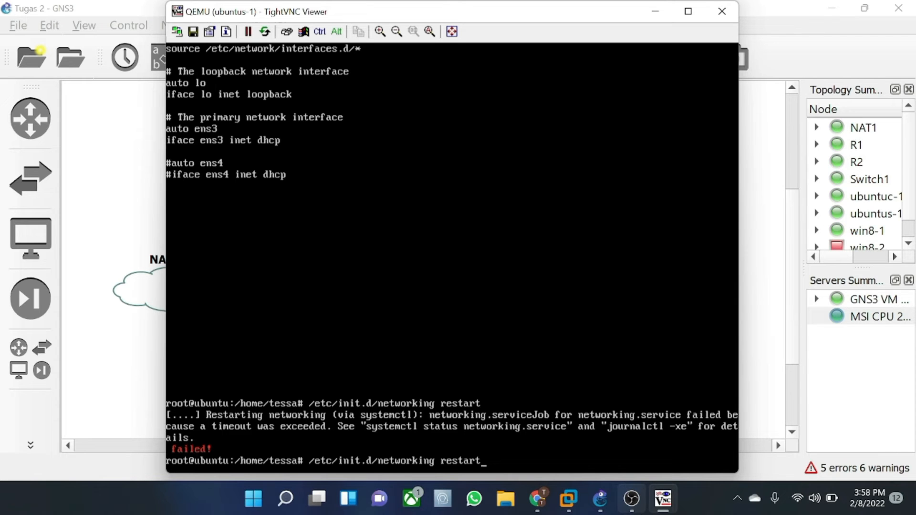
{"action": "key", "text": "Return"}
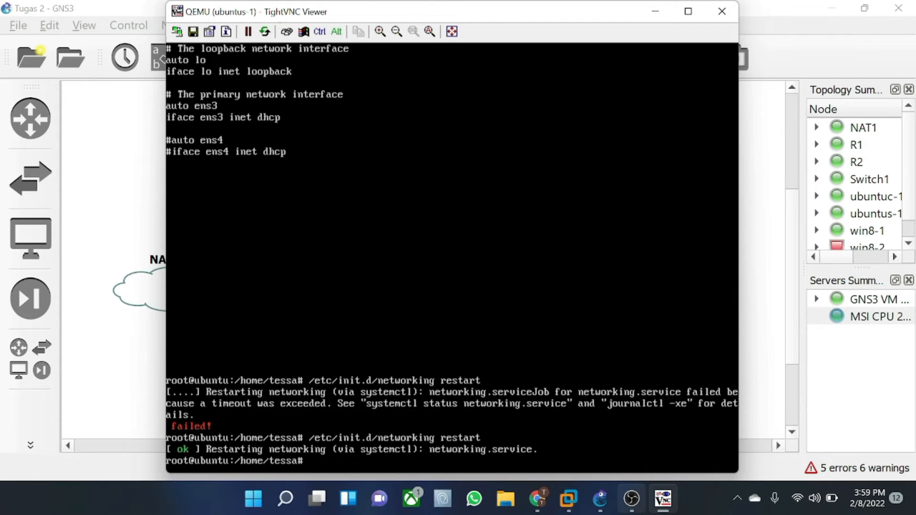
- Recall the reboot command from history and reboot ubuntus-1
{"action": "key", "text": "Up"}
{"action": "key", "text": "Up"}
{"action": "key", "text": "Up"}
{"action": "key", "text": "Up"}
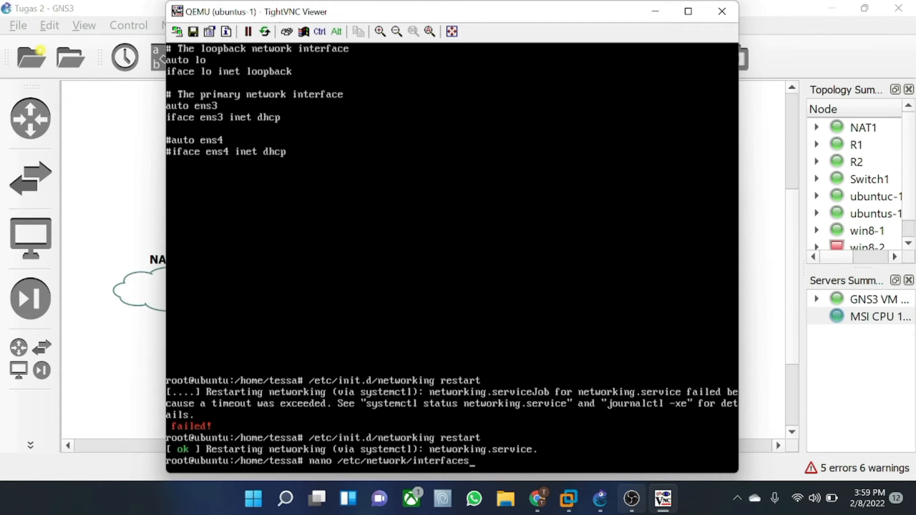
{"action": "key", "text": "Up"}
{"action": "key", "text": "Up"}
{"action": "key", "text": "Up"}
{"action": "key", "text": "Up"}
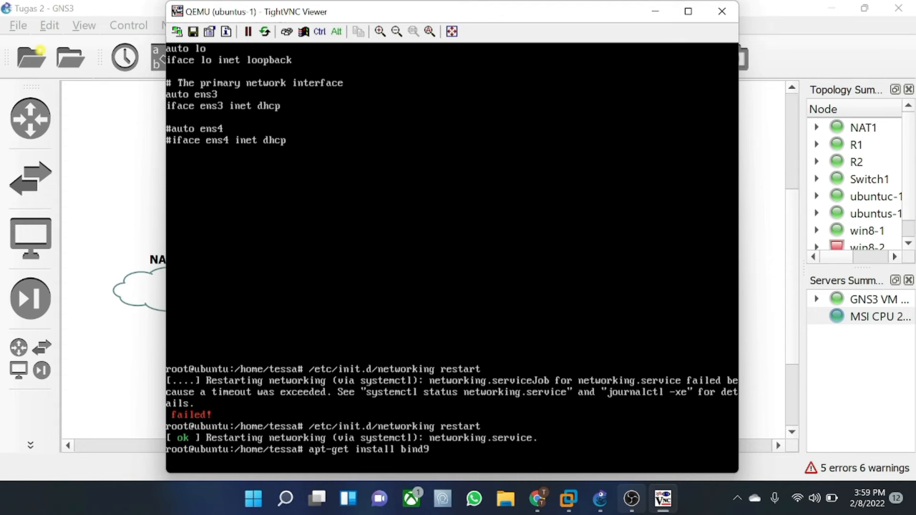
{"action": "key", "text": "Up"}
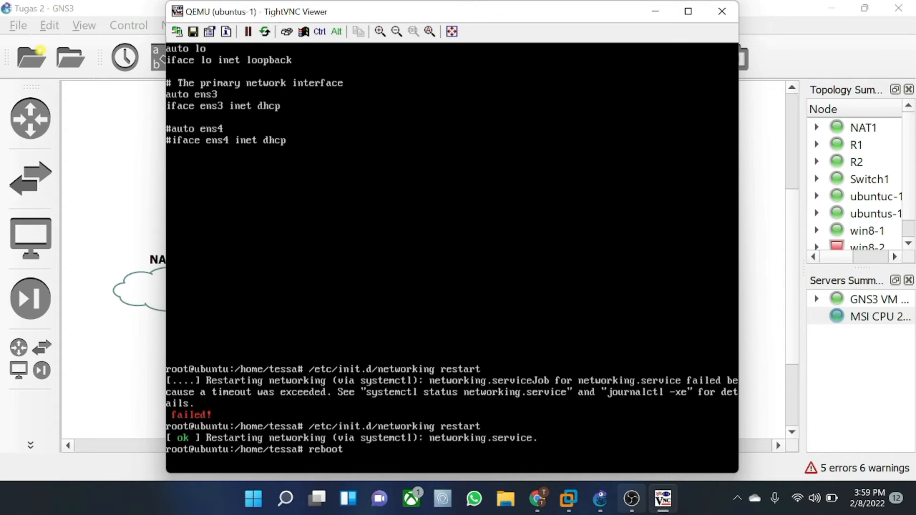
{"action": "key", "text": "Return"}
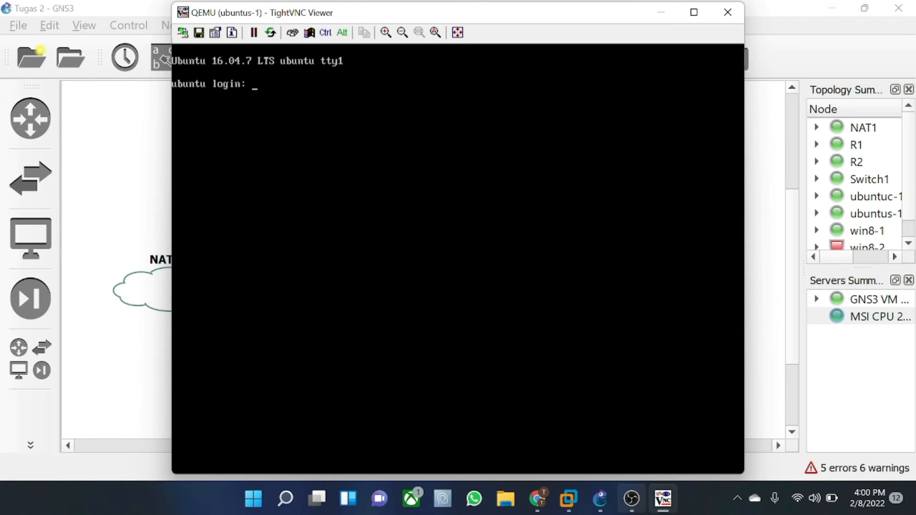
- Log in to ubuntus-1 with the user account and password, then become root via sudo su
{"action": "type", "text": "tessa"}
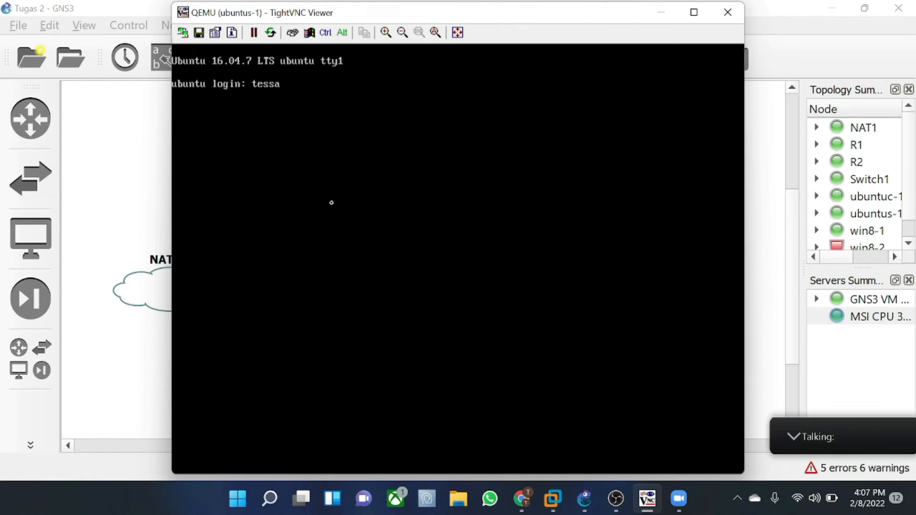
{"action": "key", "text": "Return"}
{"action": "key", "text": "Return"}
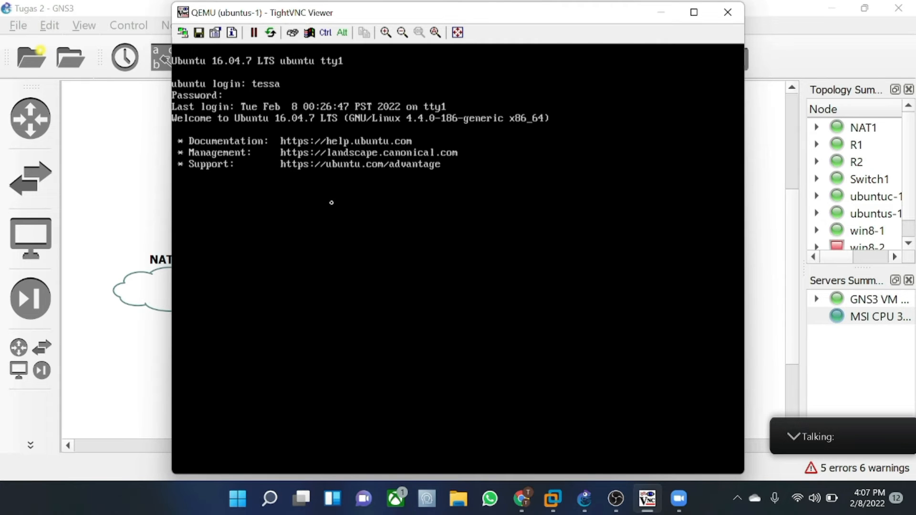
{"action": "type", "text": "s"}
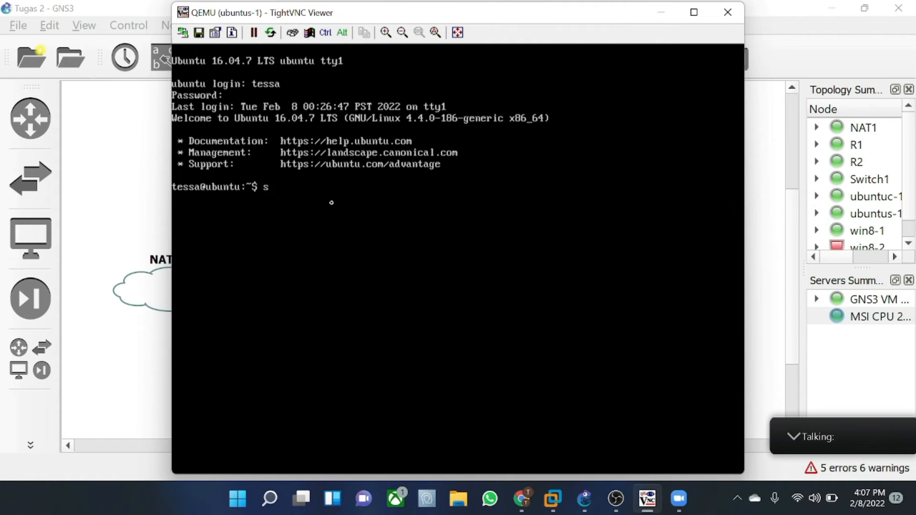
{"action": "type", "text": "udo su"}
{"action": "key", "text": "Return"}
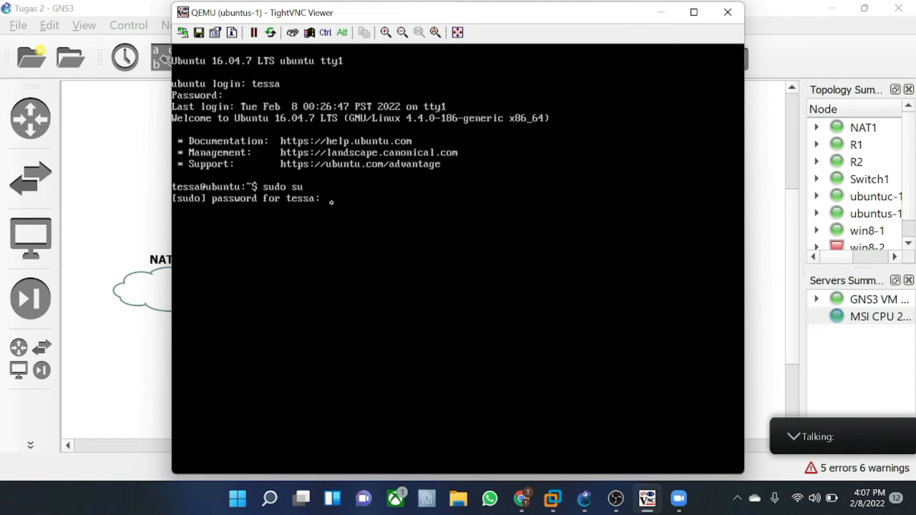
{"action": "key", "text": "Return"}
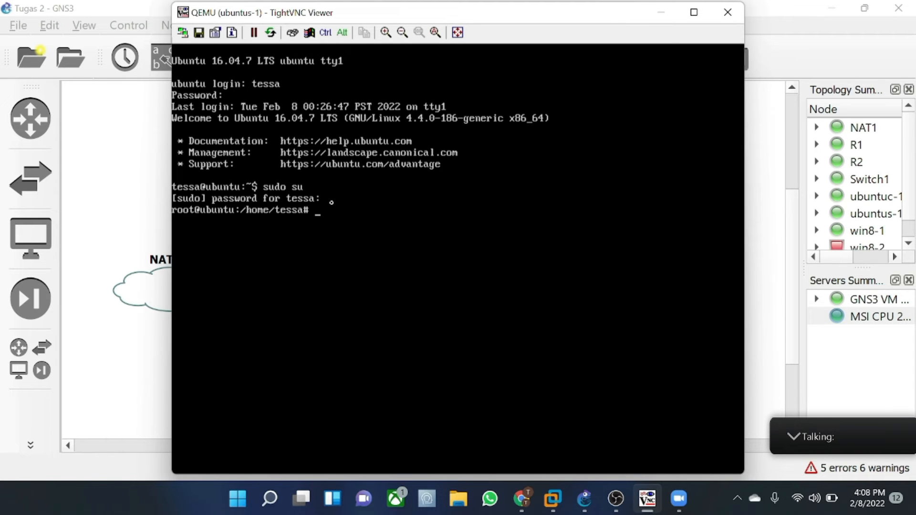
- Open the ubuntuc-1 client console and log in to its desktop with the account password
{"action": "left_click", "coordinate": [660, 12]}
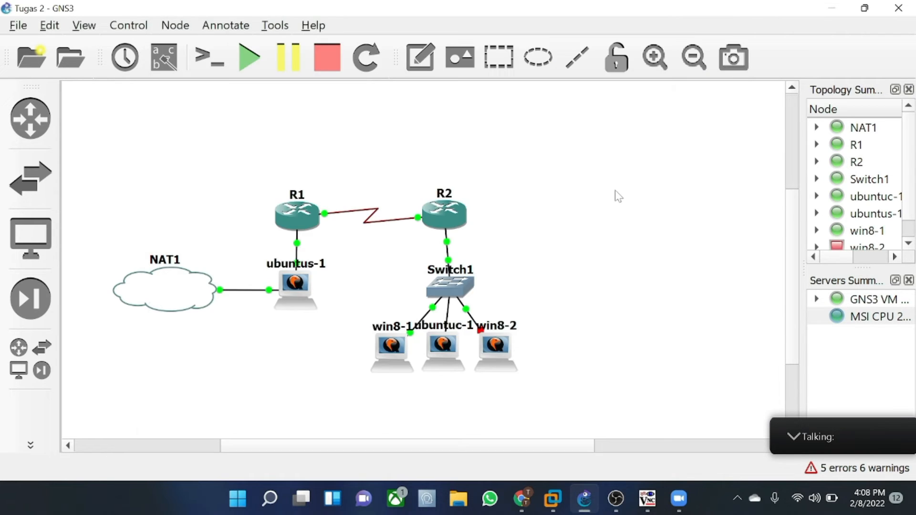
{"action": "right_click", "coordinate": [436, 357]}
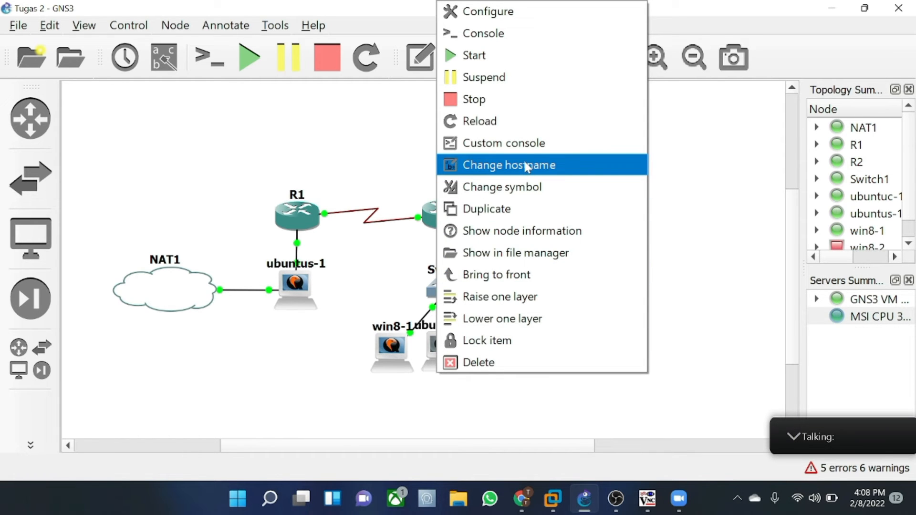
{"action": "left_click", "coordinate": [494, 33]}
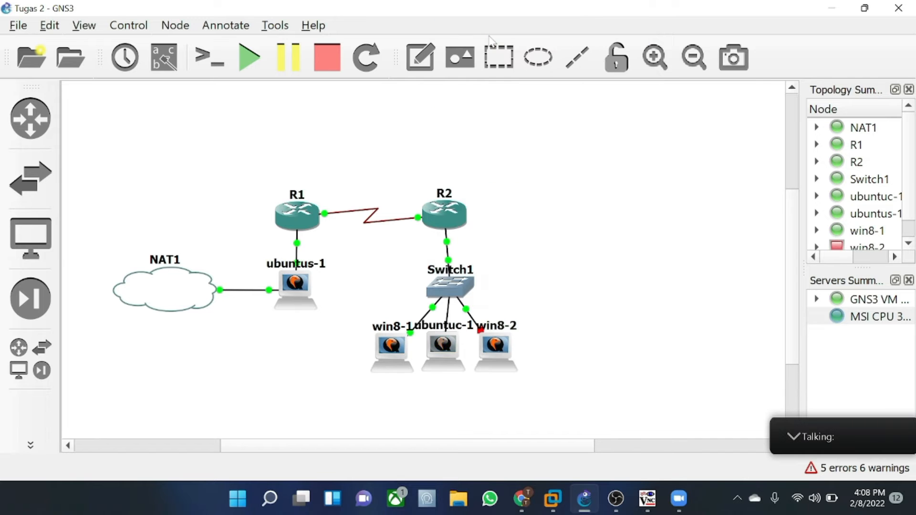
{"action": "type", "text": "•••"}
{"action": "key", "text": "BackSpace"}
{"action": "key", "text": "BackSpace"}
{"action": "key", "text": "BackSpace"}
{"action": "type", "text": "••••"}
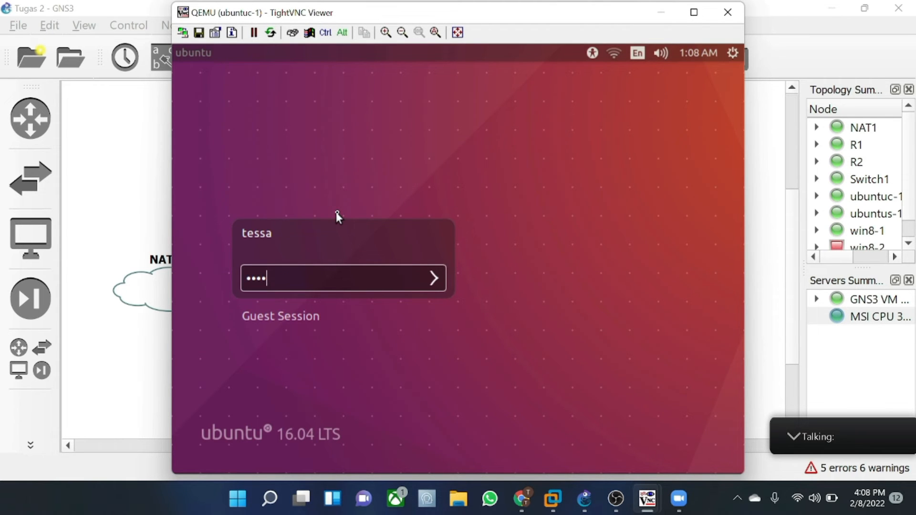
{"action": "key", "text": "Return"}
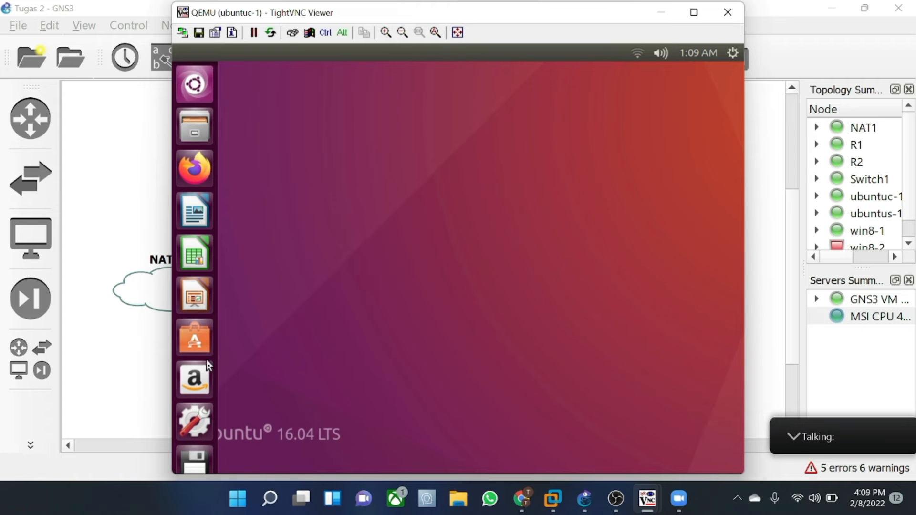
- Minimize the client console and bring the ubuntus-1 root terminal back to the front
{"action": "left_click", "coordinate": [660, 12]}
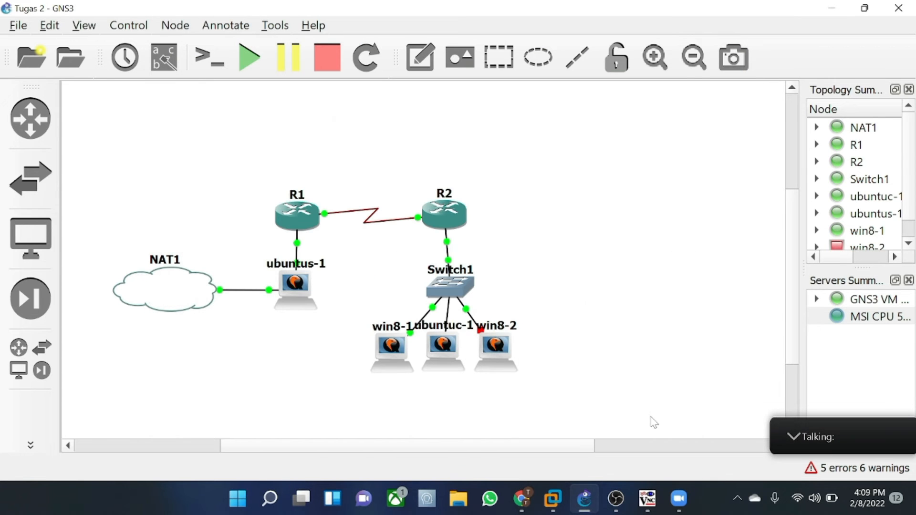
{"action": "mouse_move", "coordinate": [648, 498]}
{"action": "left_click", "coordinate": [609, 409]}
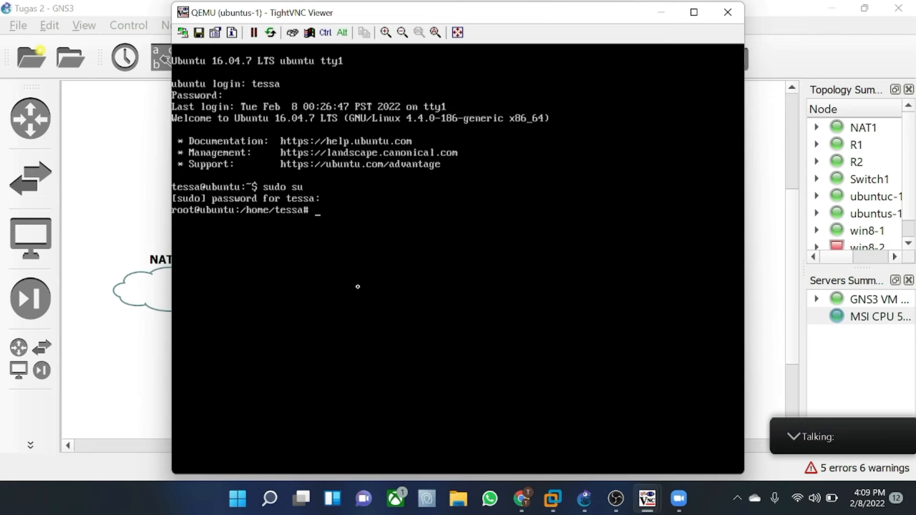
- Visit /var/www/html, return home, then create index.html in nano starting with <html>
{"action": "type", "text": "cd /var/www/"}
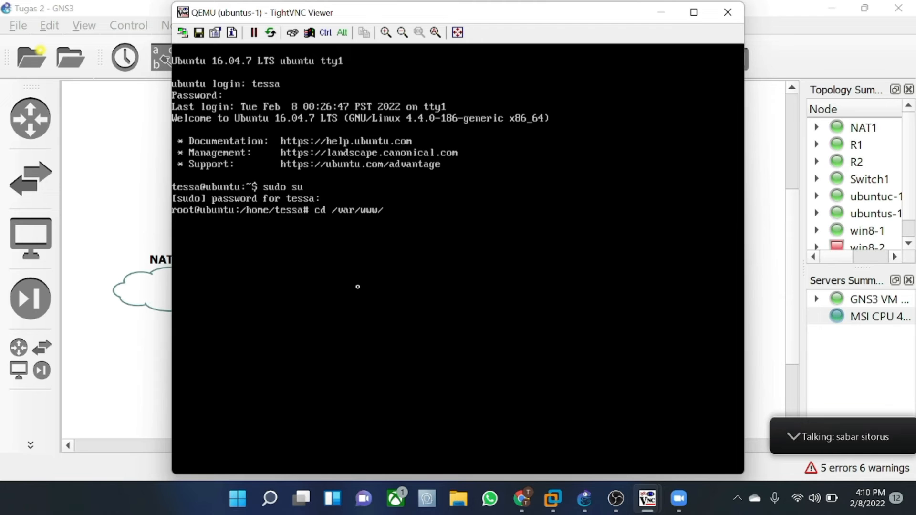
{"action": "type", "text": "html"}
{"action": "key", "text": "Return"}
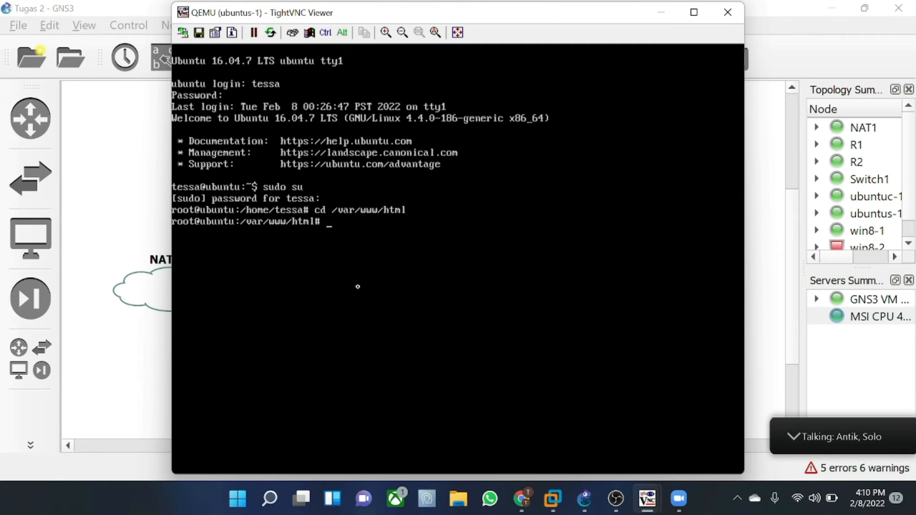
{"action": "type", "text": "cd"}
{"action": "key", "text": "Return"}
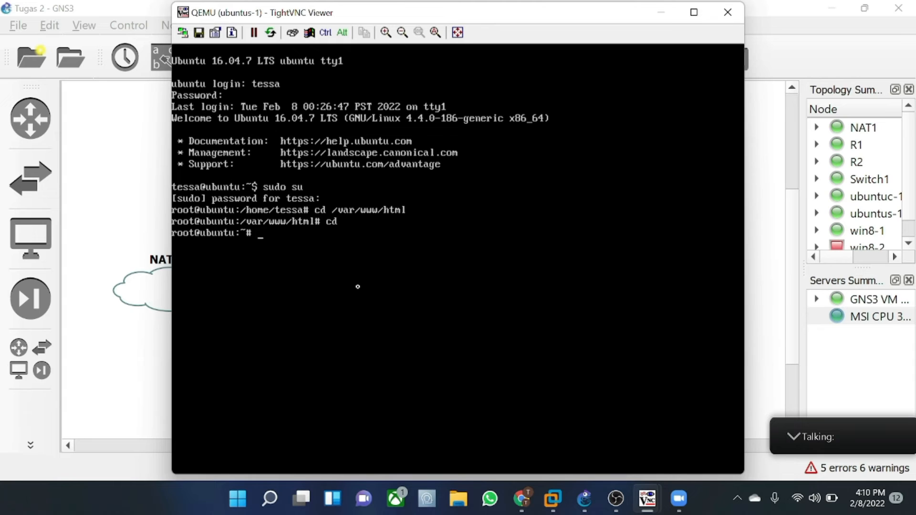
{"action": "type", "text": "nano index"}
{"action": "key", "text": "BackSpace"}
{"action": "type", "text": ".html"}
{"action": "type", "text": "<ht"}
{"action": "type", "text": ","}
{"action": "type", "text": "ml>"}
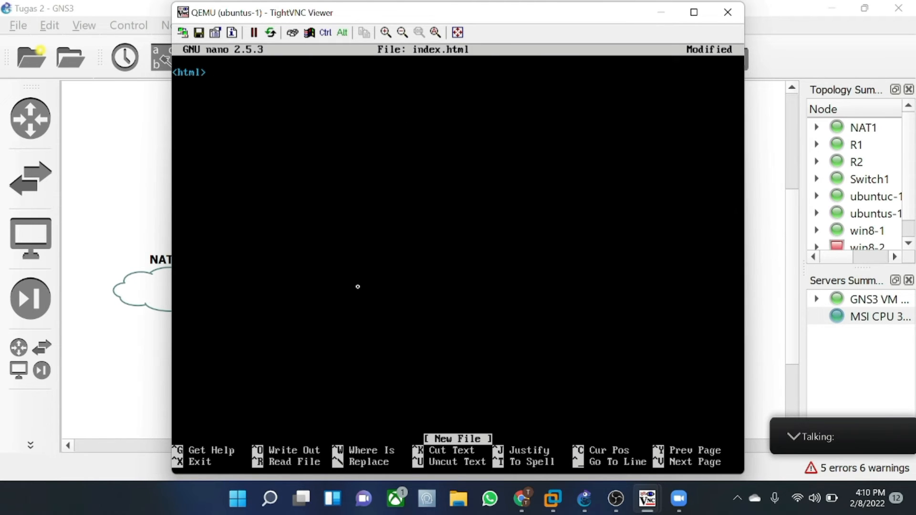
- Add the closing </html> tag and a <head> section containing empty <title> tags
{"action": "key", "text": "Return"}
{"action": "type", "text": "</html>"}
{"action": "key", "text": "Up"}
{"action": "key", "text": "Return"}
{"action": "key", "text": "Up"}
{"action": "type", "text": "<head>"}
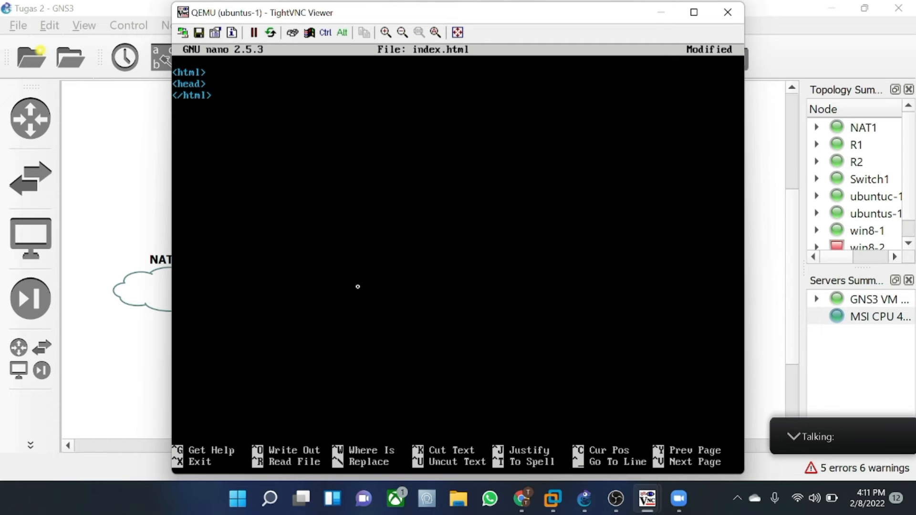
{"action": "key", "text": "Return"}
{"action": "key", "text": "Return"}
{"action": "type", "text": "<"}
{"action": "type", "text": "bo"}
{"action": "key", "text": "BackSpace"}
{"action": "key", "text": "BackSpace"}
{"action": "type", "text": "/head>"}
{"action": "key", "text": "Up"}
{"action": "type", "text": "<title"}
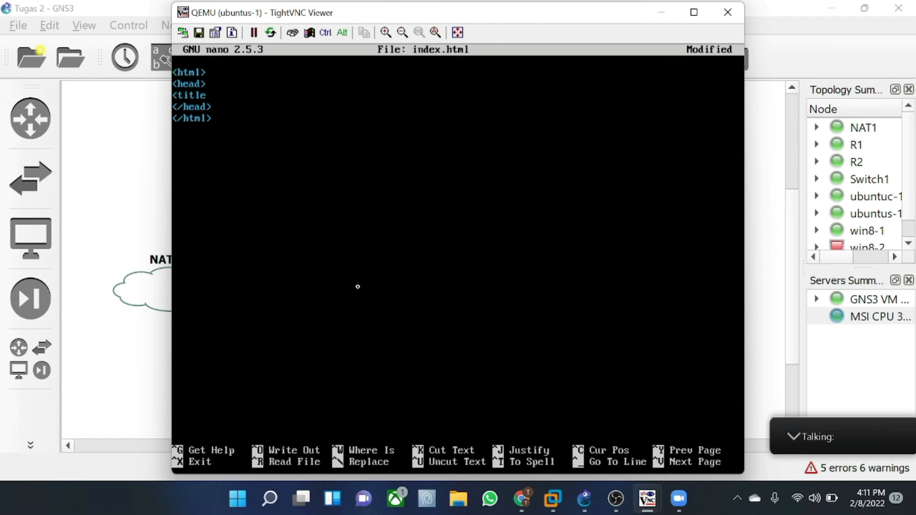
{"action": "type", "text": ">"}
{"action": "type", "text": " </title?"}
- Fill the title with 'tekjar_e' and add a <body> section below the head
{"action": "key", "text": "BackSpace"}
{"action": "type", "text": ">"}
{"action": "key", "text": "Left"}
{"action": "key", "text": "Left"}
{"action": "key", "text": "Left"}
{"action": "key", "text": "Left"}
{"action": "key", "text": "Left"}
{"action": "key", "text": "Left"}
{"action": "key", "text": "Left"}
{"action": "key", "text": "Left"}
{"action": "key", "text": "BackSpace"}
{"action": "type", "text": "tekjar e"}
{"action": "key", "text": "BackSpace"}
{"action": "key", "text": "BackSpace"}
{"action": "type", "text": "_e"}
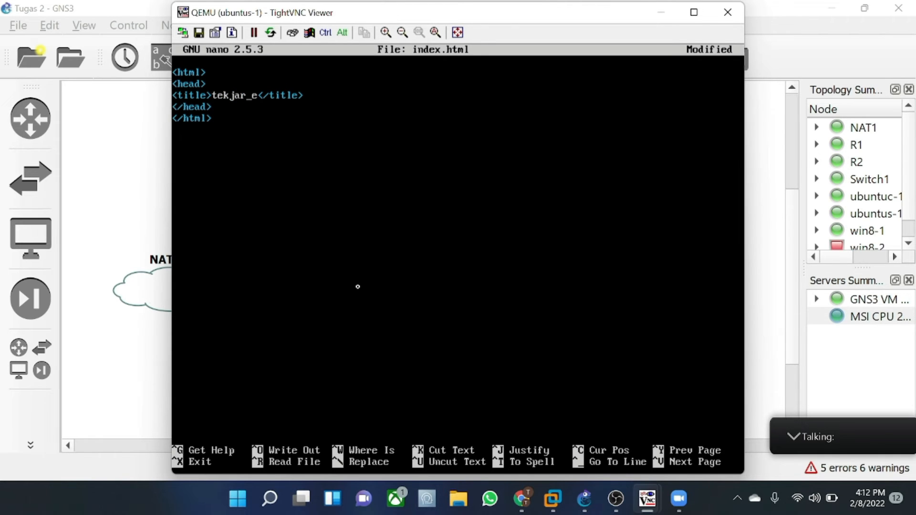
{"action": "key", "text": "Down"}
{"action": "key", "text": "Return"}
{"action": "type", "text": "<body>"}
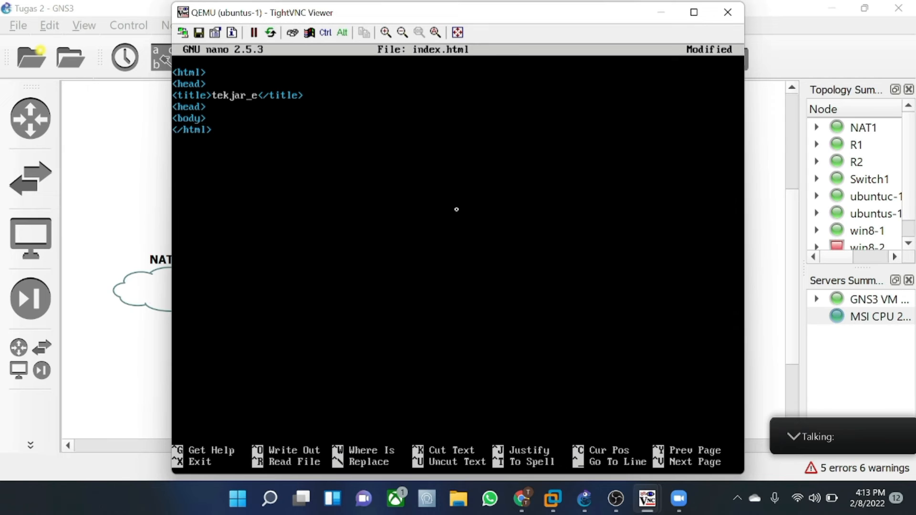
{"action": "key", "text": "Return"}
{"action": "type", "text": "</body>"}
- Add an <h1> heading in the body listing the students' names and ID numbers
{"action": "key", "text": "Return"}
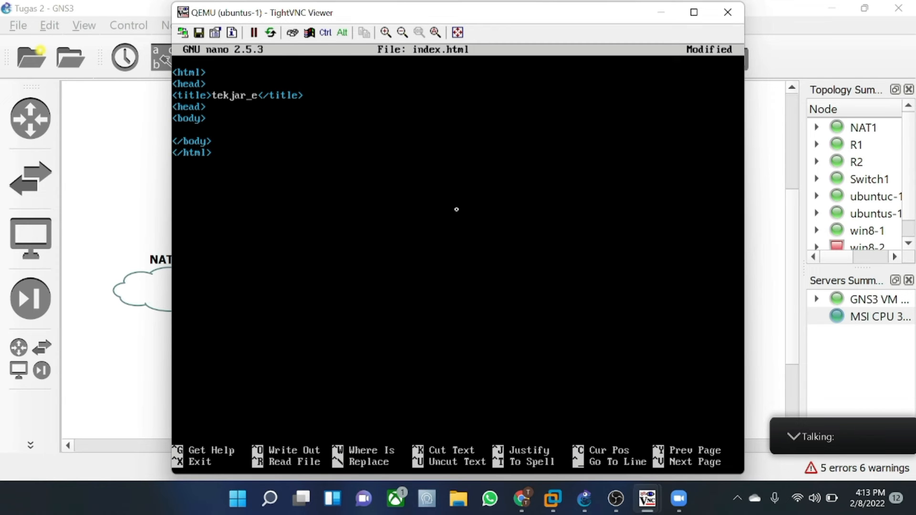
{"action": "type", "text": "</"}
{"action": "type", "text": "h1"}
{"action": "type", "text": ">"}
{"action": "key", "text": "Return"}
{"action": "type", "text": "</h1"}
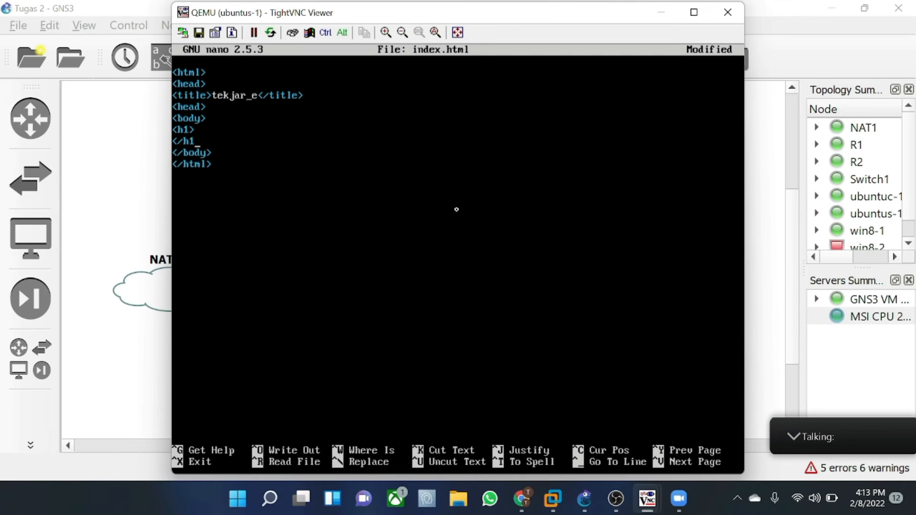
{"action": "type", "text": ">"}
{"action": "key", "text": "Up"}
{"action": "key", "text": "End"}
{"action": "key", "text": "Return"}
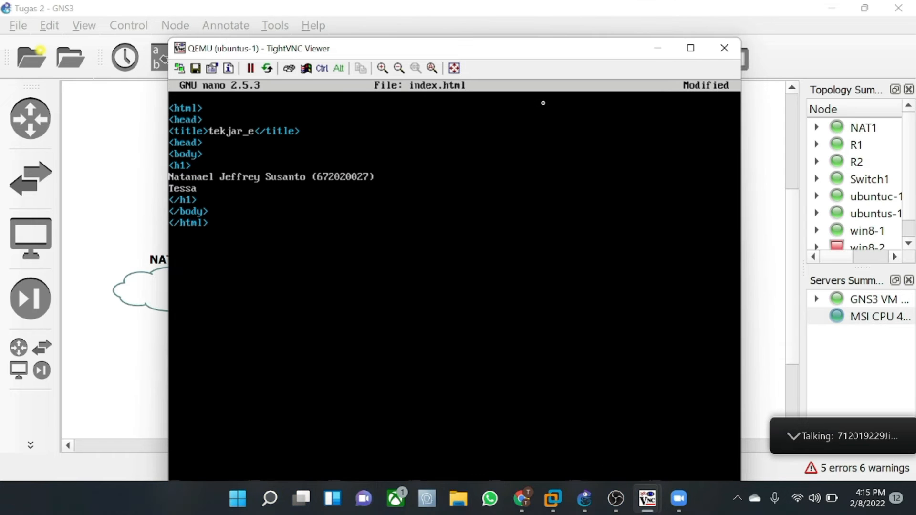
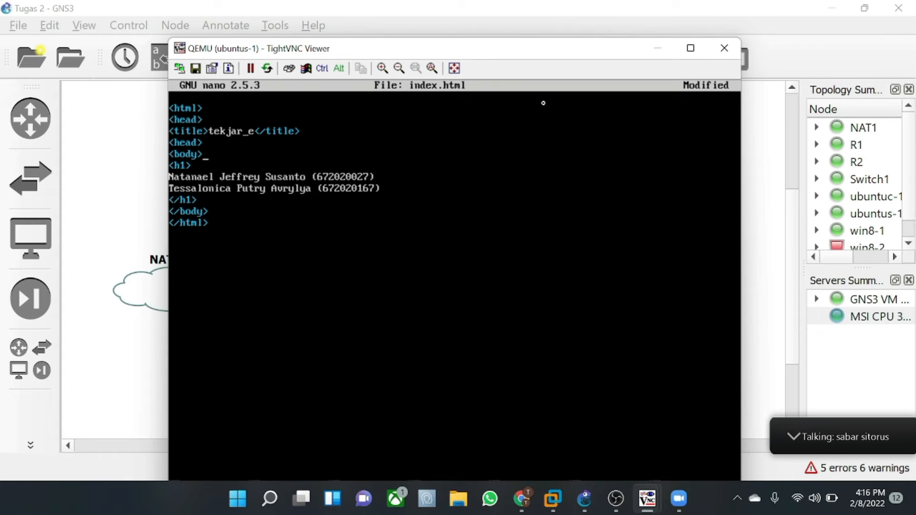
- Correct the page title to read 'Tekjar E'
{"action": "key", "text": "Up"}
{"action": "key", "text": "Up"}
{"action": "key", "text": "Up"}
{"action": "key", "text": "BackSpace"}
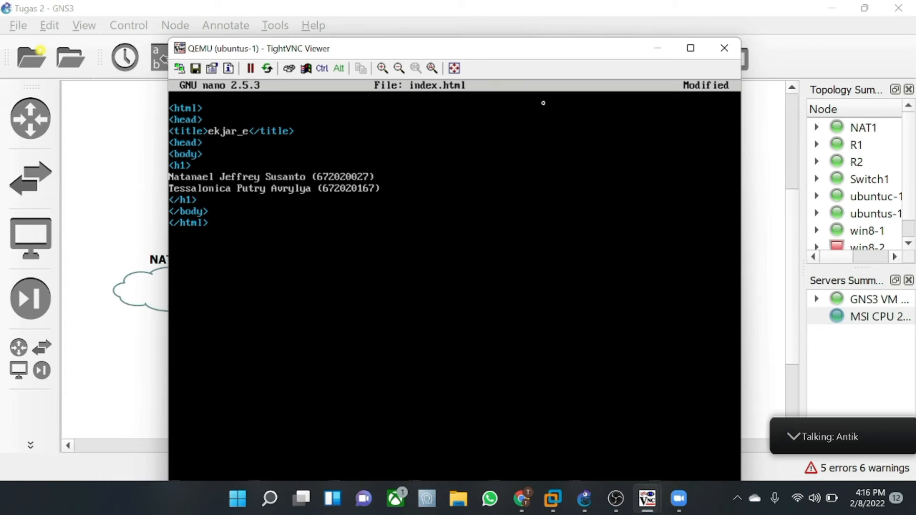
{"action": "type", "text": "T"}
{"action": "key", "text": "BackSpace"}
{"action": "key", "text": "BackSpace"}
{"action": "type", "text": "E"}
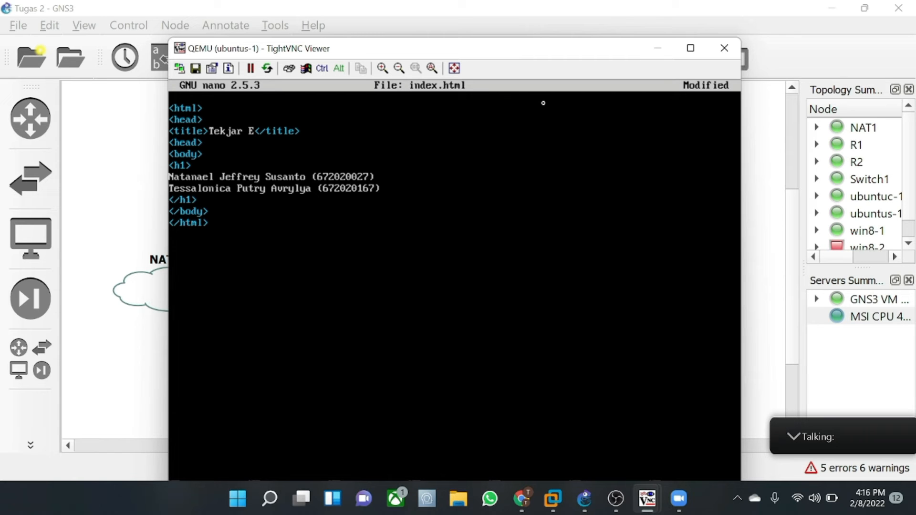
{"action": "left_click_drag", "start_coordinate": [554, 51], "coordinate": [544, 18]}
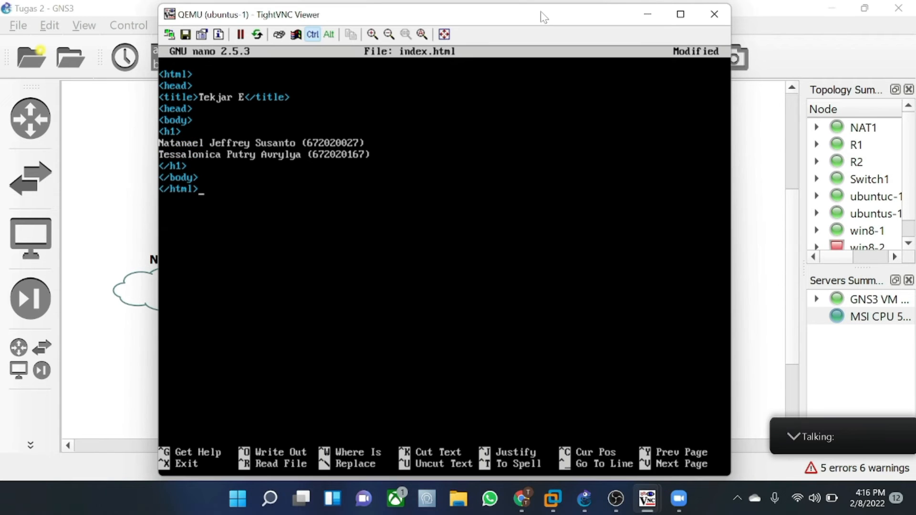
- Save index.html and exit nano
{"action": "key", "text": "ctrl+x"}
{"action": "key", "text": "y"}
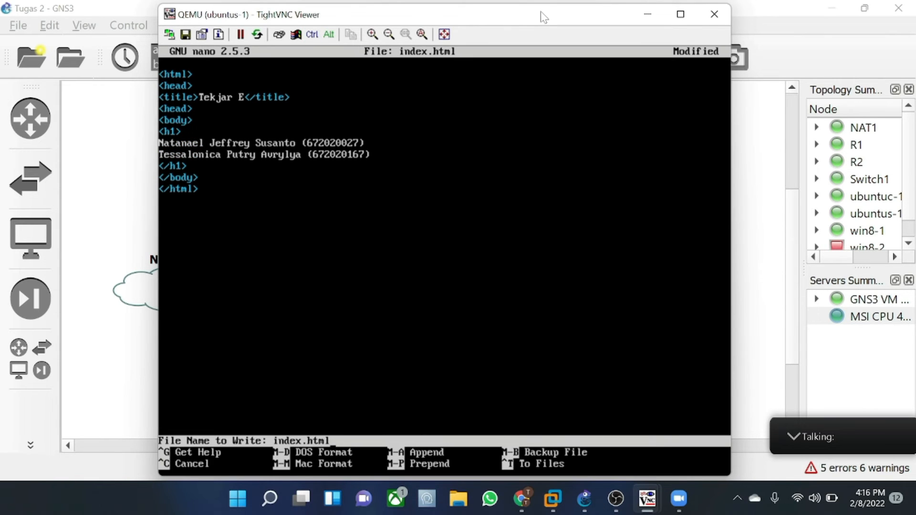
{"action": "key", "text": "Return"}
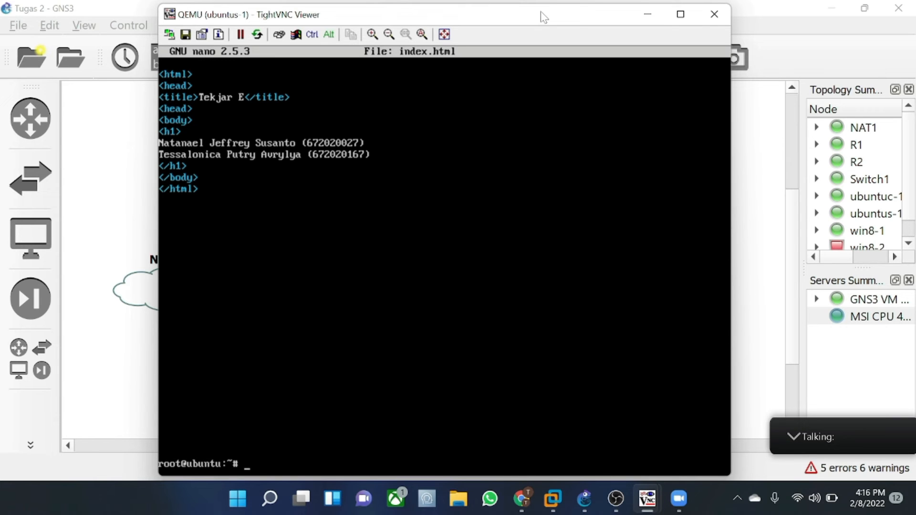
- Copy index.html into /var/www/html with cp
{"action": "key", "text": "Up"}
{"action": "key", "text": "Up"}
{"action": "key", "text": "Down"}
{"action": "key", "text": "Down"}
{"action": "type", "text": "cp index.html"}
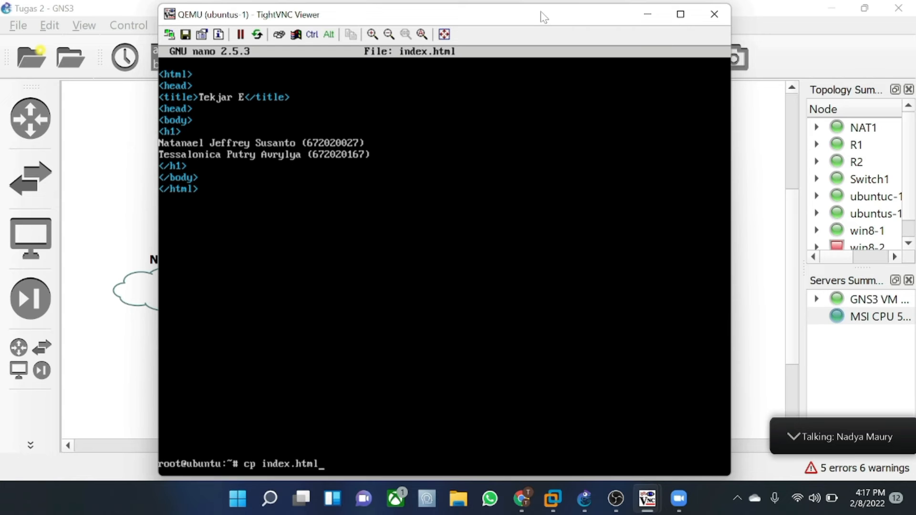
{"action": "type", "text": " /var/www/html"}
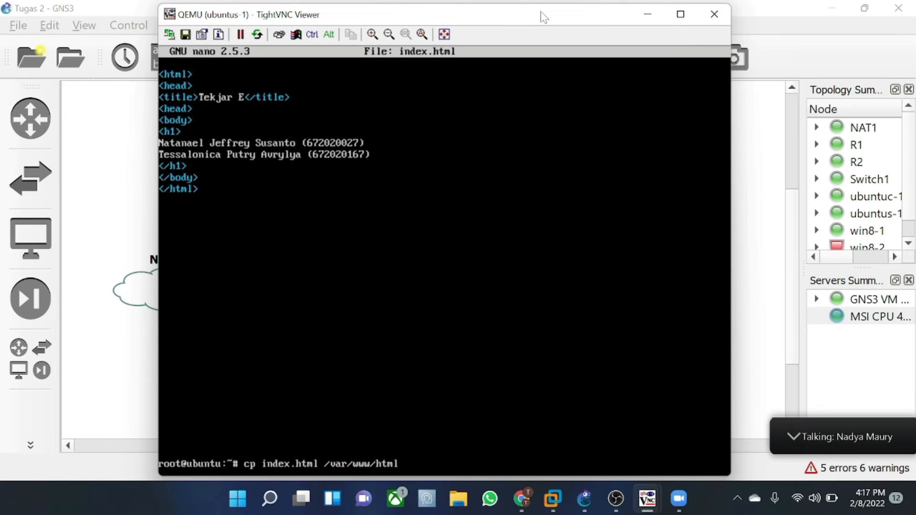
{"action": "key", "text": "Return"}
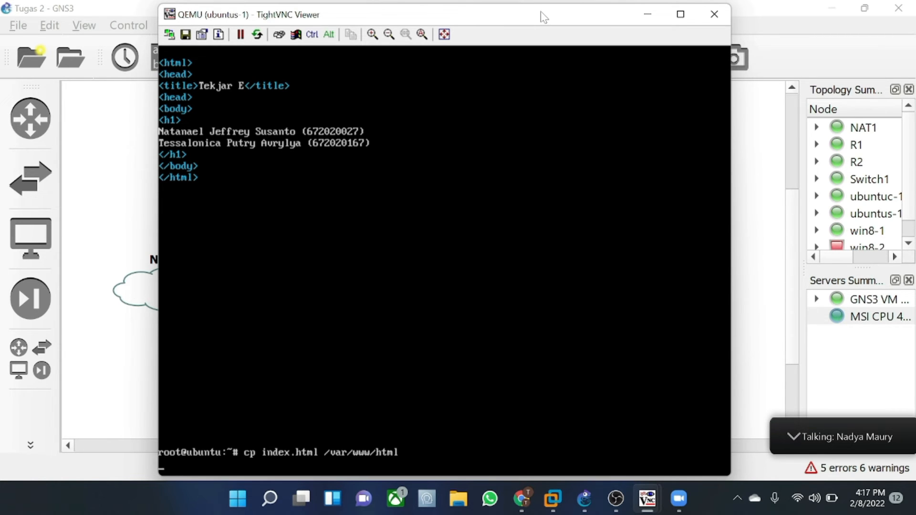
{"action": "key", "text": "Return"}
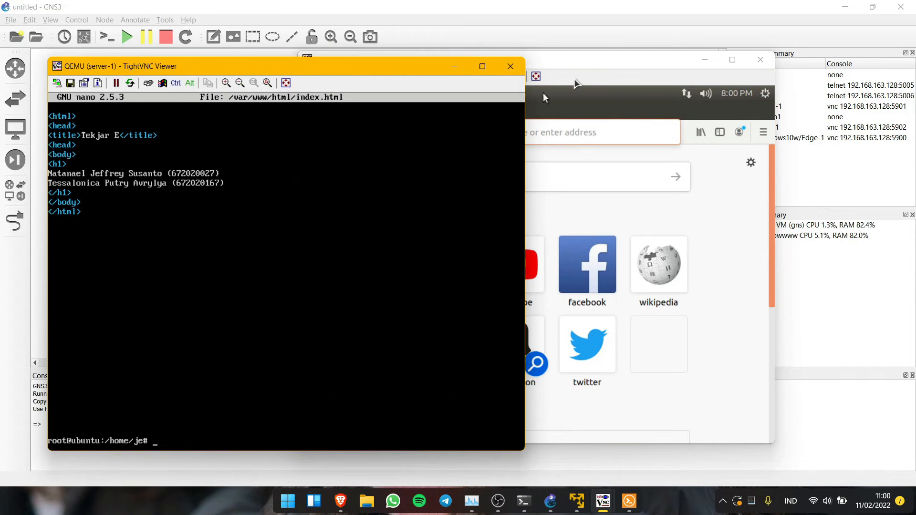
- In ubun-1 Firefox, load 192.168.27.2, then open its /phpmyadmin page
{"action": "left_click", "coordinate": [538, 131]}
{"action": "type", "text": "192.168.27.2/"}
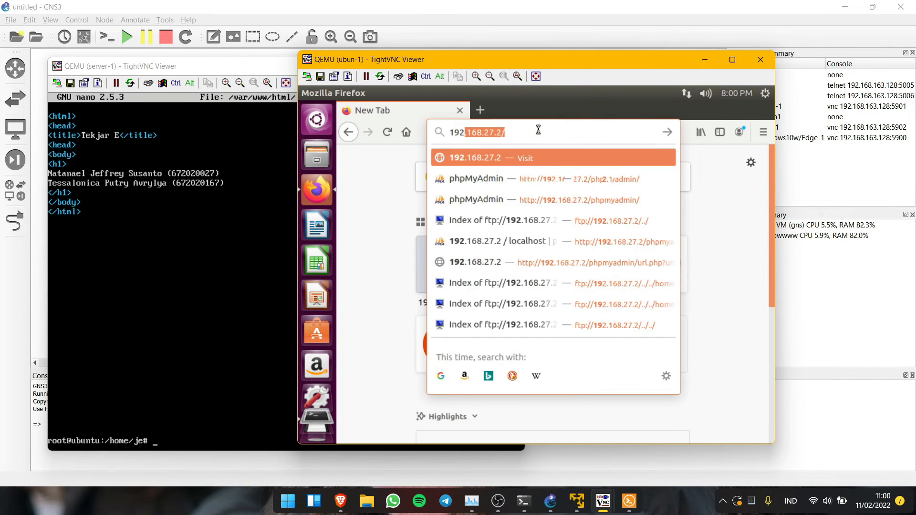
{"action": "key", "text": "Return"}
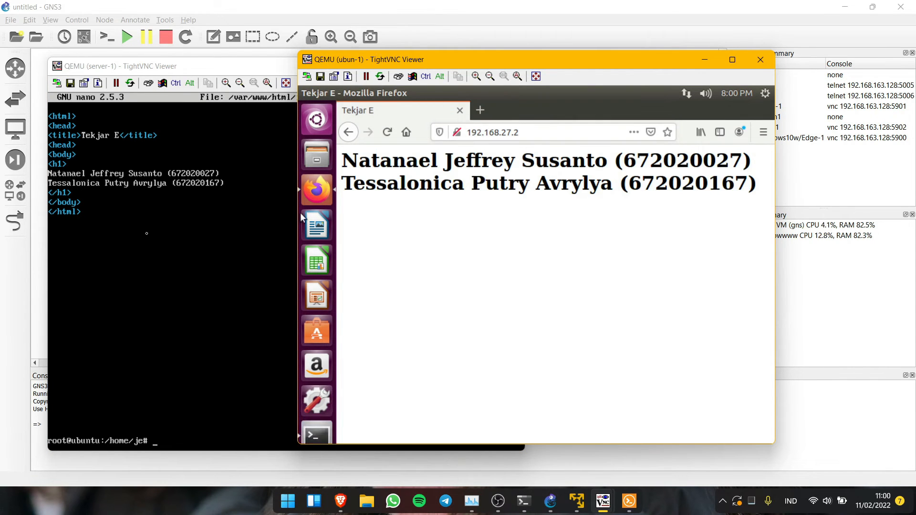
{"action": "left_click", "coordinate": [579, 131]}
{"action": "left_click", "coordinate": [579, 130]}
{"action": "type", "text": "/"}
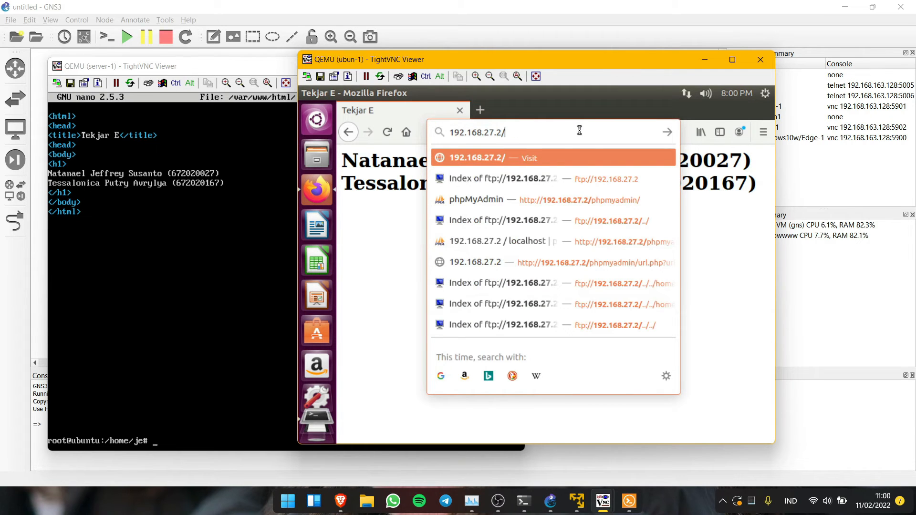
{"action": "type", "text": "php"}
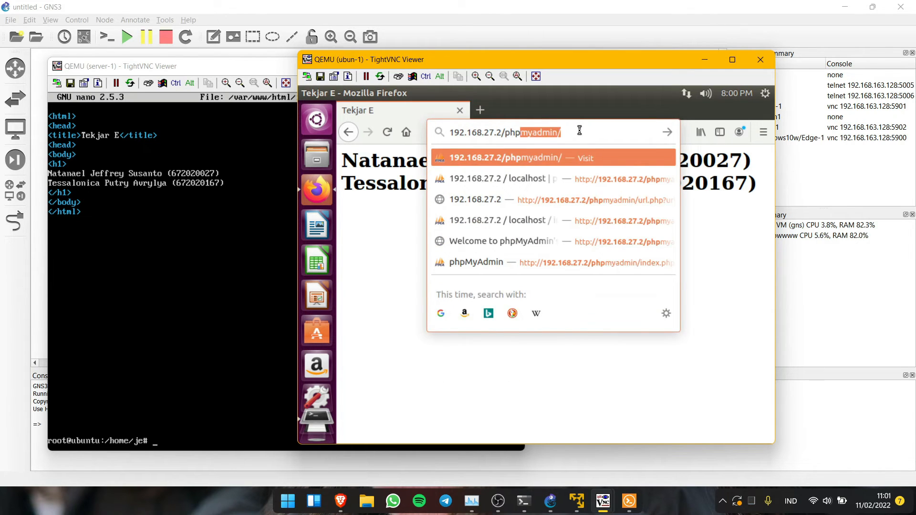
{"action": "key", "text": "Return"}
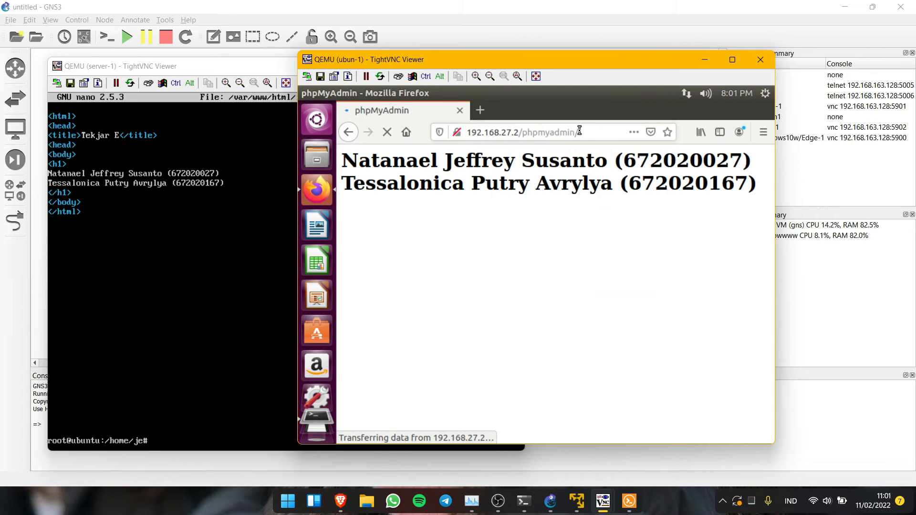
- Log in to phpMyAdmin, expand the mysql database, then minimize the client window
{"action": "left_click", "coordinate": [582, 353]}
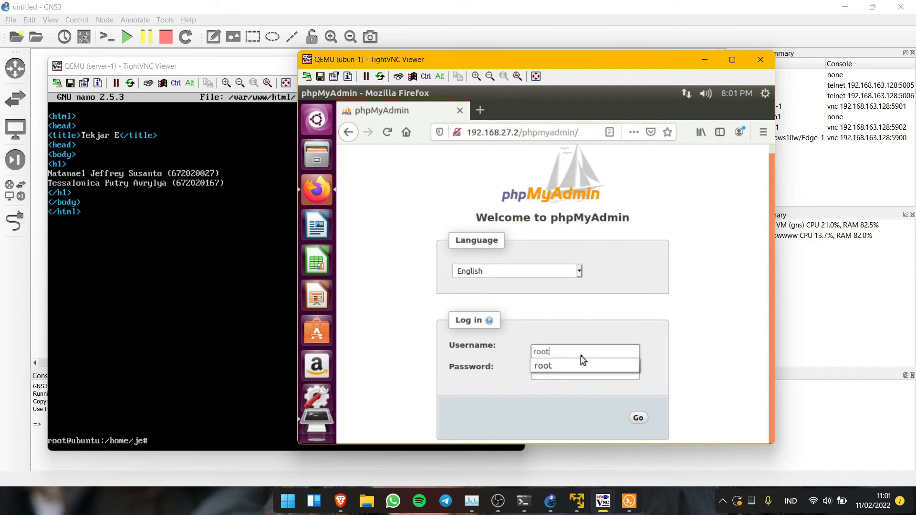
{"action": "left_click", "coordinate": [493, 371]}
{"action": "left_click", "coordinate": [563, 353]}
{"action": "left_click", "coordinate": [564, 363]}
{"action": "left_click", "coordinate": [547, 371]}
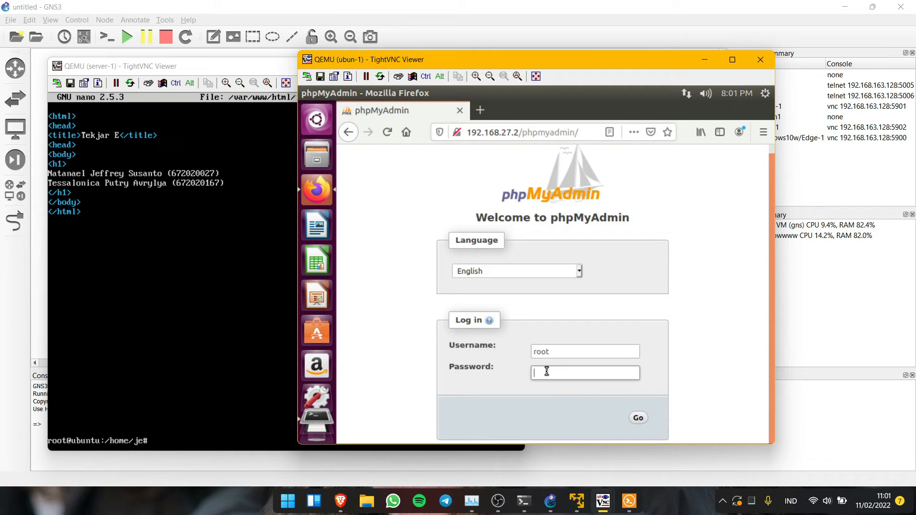
{"action": "type", "text": "r"}
{"action": "key", "text": "Return"}
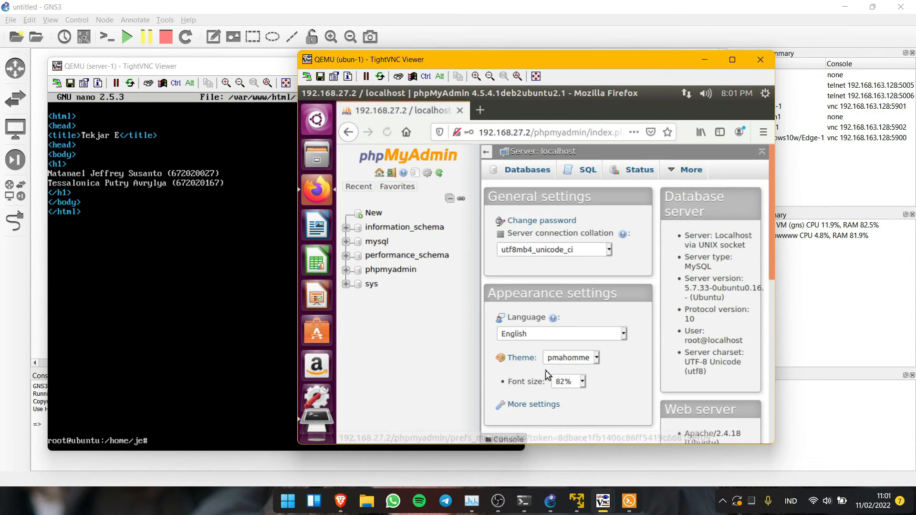
{"action": "left_click", "coordinate": [345, 242]}
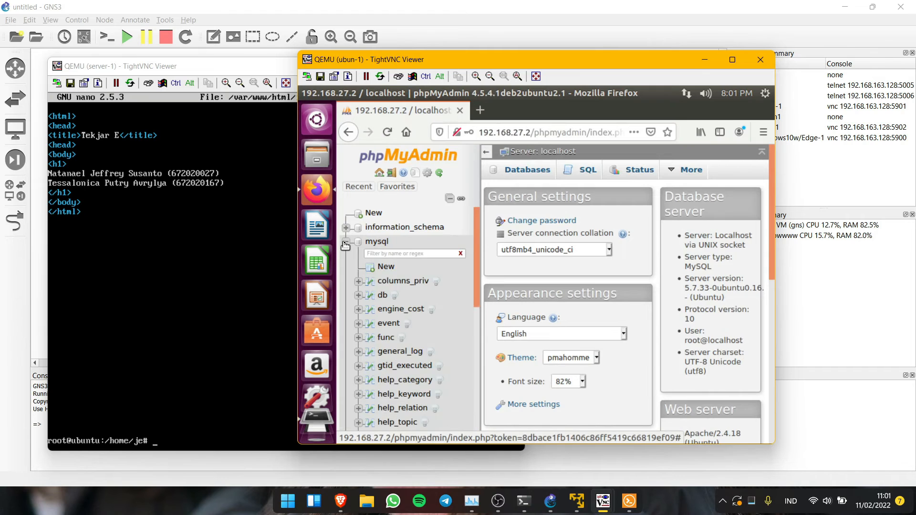
{"action": "left_click", "coordinate": [505, 127]}
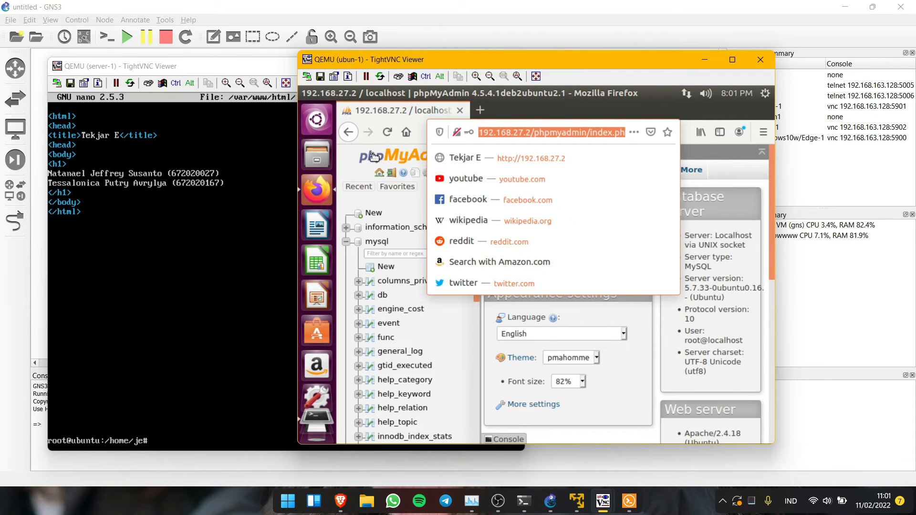
{"action": "left_click", "coordinate": [705, 60]}
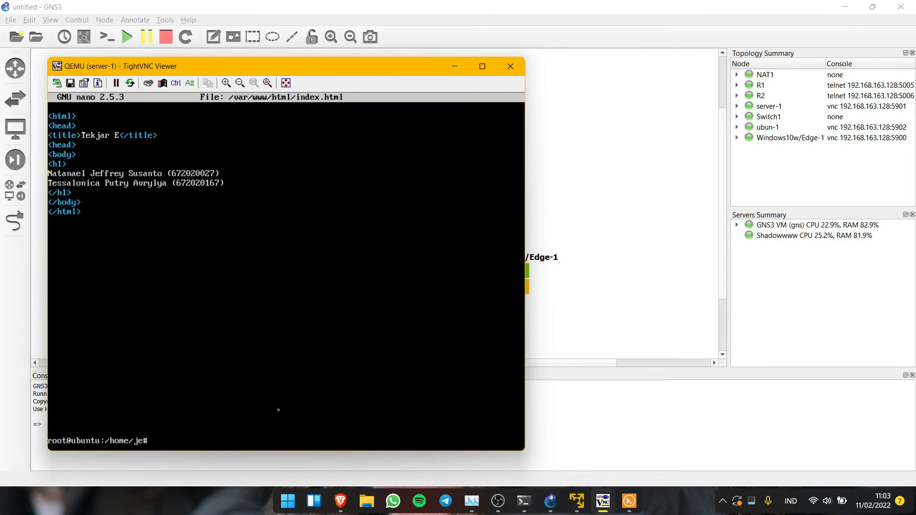
- List the home folder with ls, then enter the command nano tekjare.txt
{"action": "type", "text": "ls"}
{"action": "key", "text": "Return"}
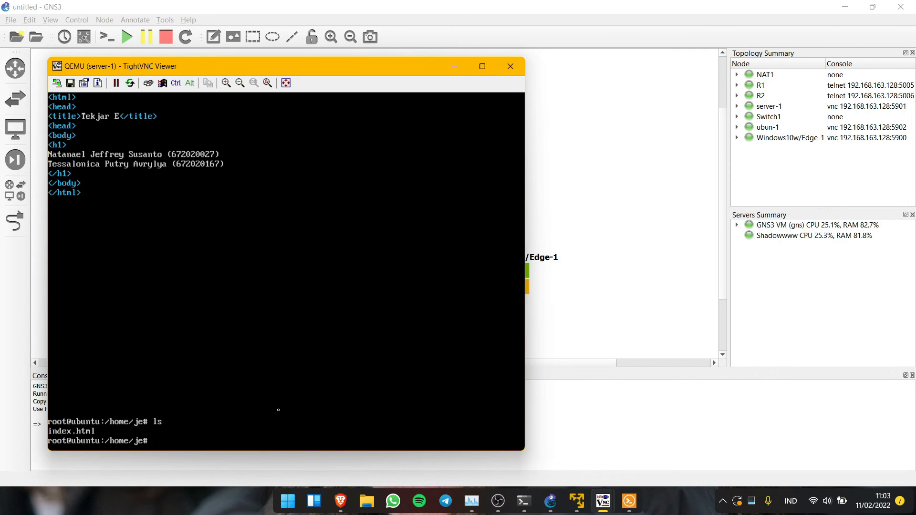
{"action": "type", "text": "nano tekjare.txt"}
- Open tekjare.txt in nano and load 192.168.27.2 in a new ubun-1 Firefox tab
{"action": "key", "text": "Return"}
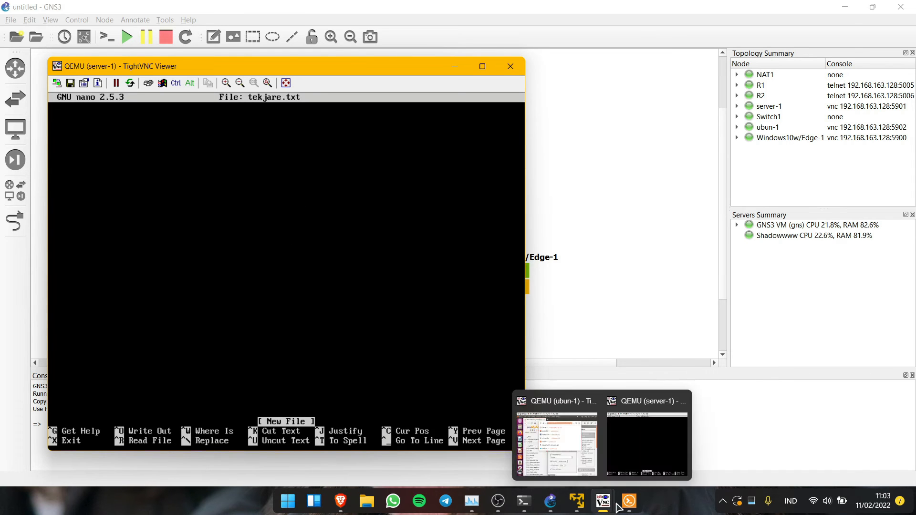
{"action": "mouse_move", "coordinate": [603, 501]}
{"action": "left_click", "coordinate": [583, 475]}
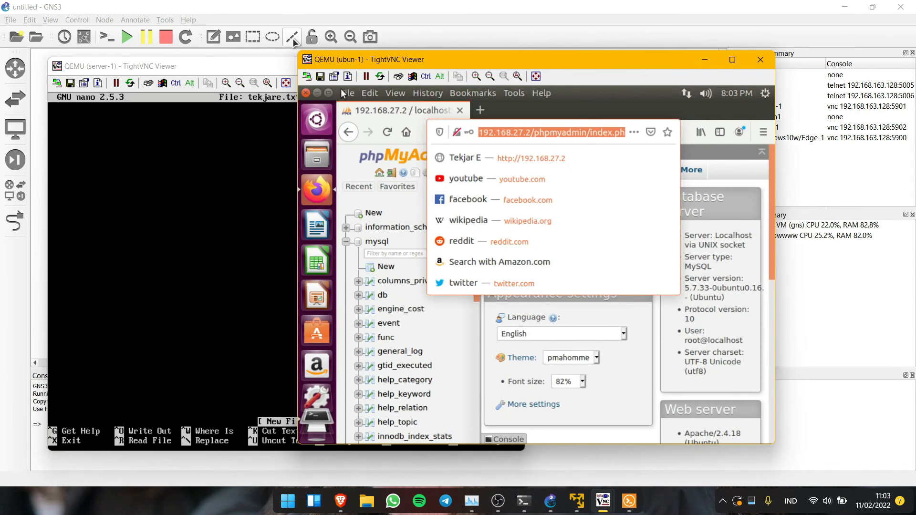
{"action": "left_click", "coordinate": [483, 111]}
{"action": "type", "text": "192.168.27.2"}
{"action": "key", "text": "Return"}
{"action": "left_click_drag", "start_coordinate": [494, 66], "coordinate": [645, 70]}
- Enter the two students' full names on separate lines in tekjare.txt and save it
{"action": "left_click", "coordinate": [302, 138]}
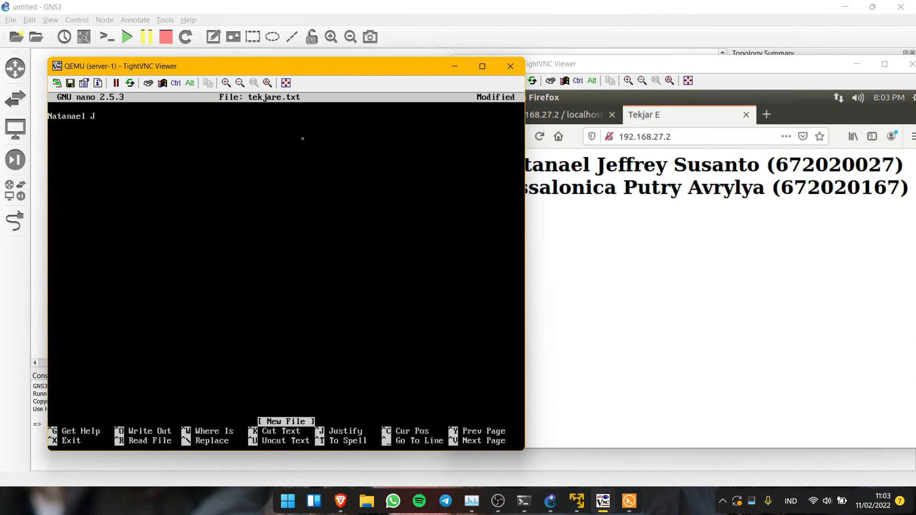
{"action": "key", "text": "Return"}
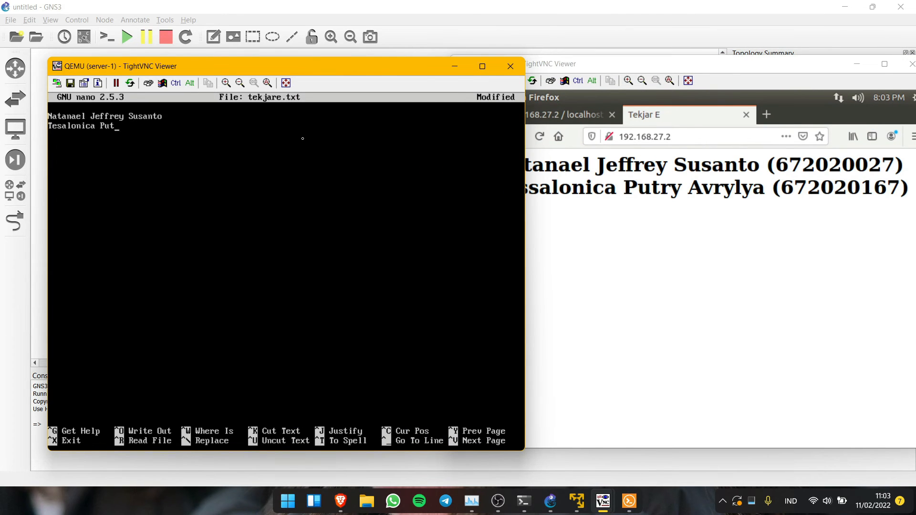
{"action": "key", "text": "ctrl+x"}
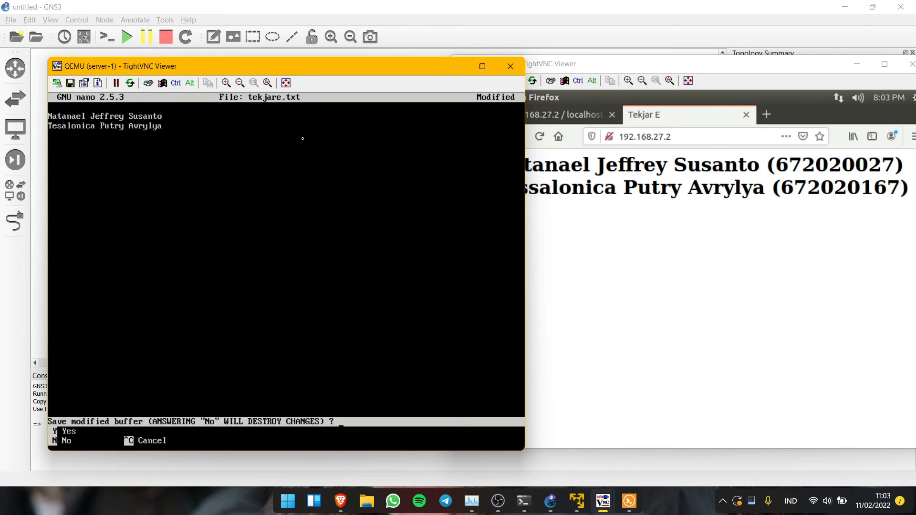
{"action": "key", "text": "y"}
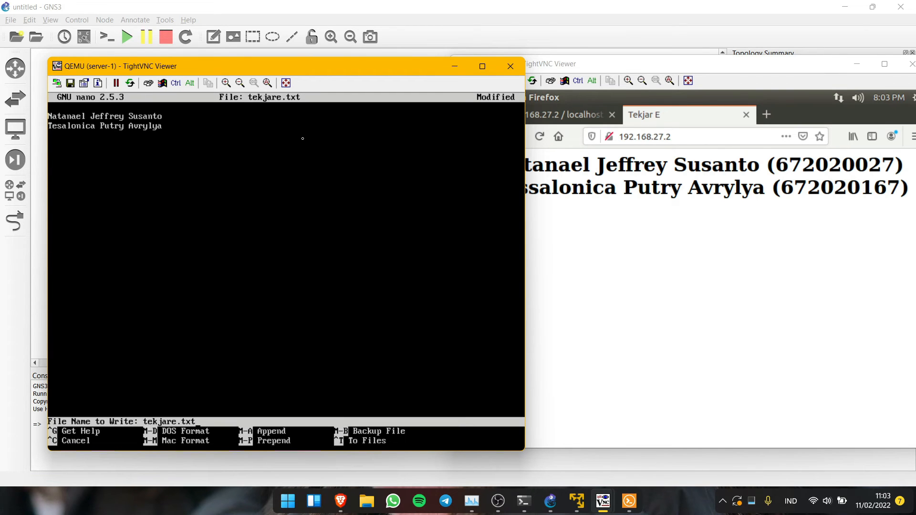
{"action": "key", "text": "Return"}
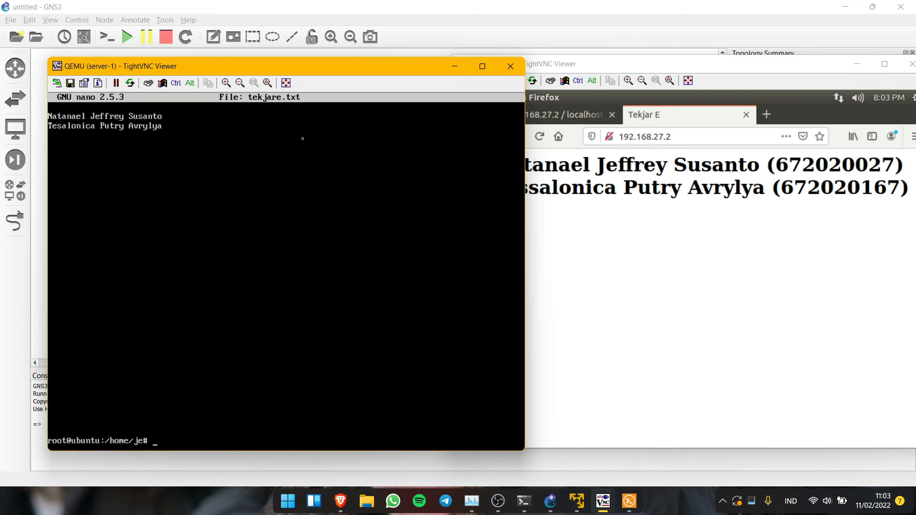
{"action": "left_click", "coordinate": [633, 65]}
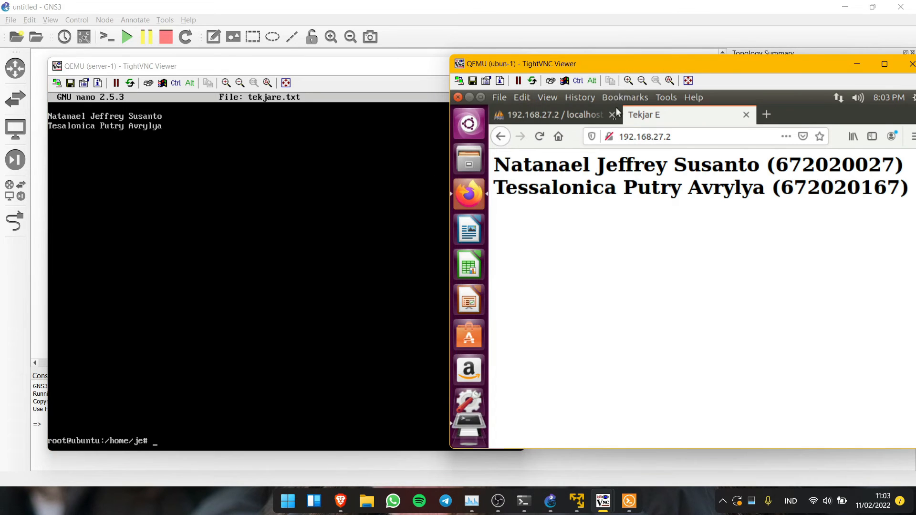
- Open ftp://192.168.27.2 in Firefox and log in without saving the credentials
{"action": "left_click", "coordinate": [636, 138]}
{"action": "key", "text": "Home"}
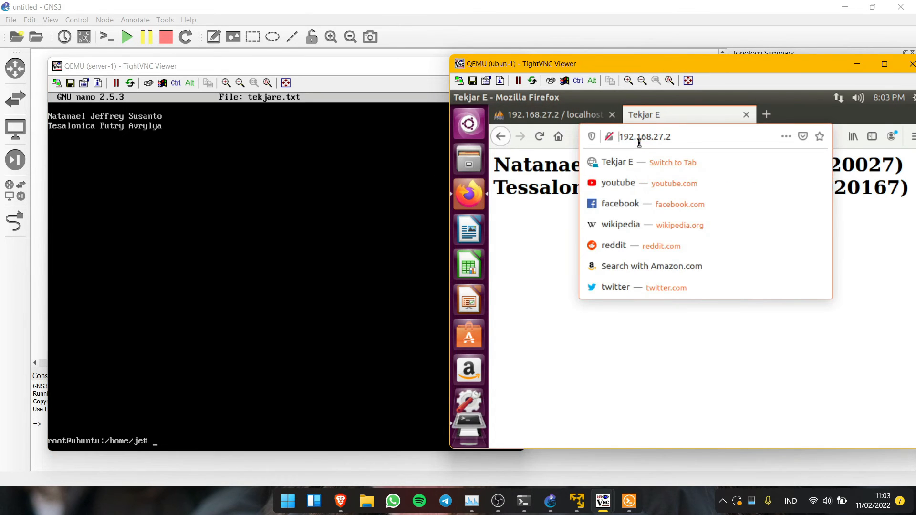
{"action": "type", "text": "ftp://"}
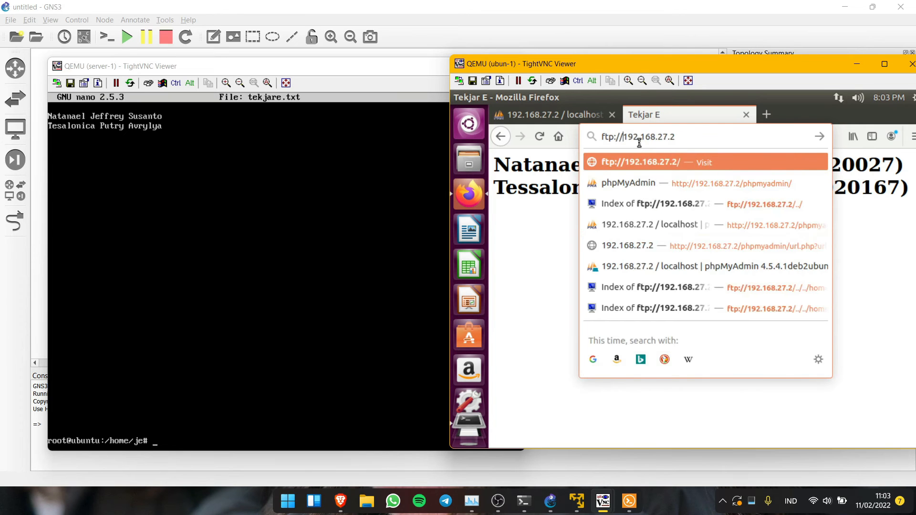
{"action": "key", "text": "Return"}
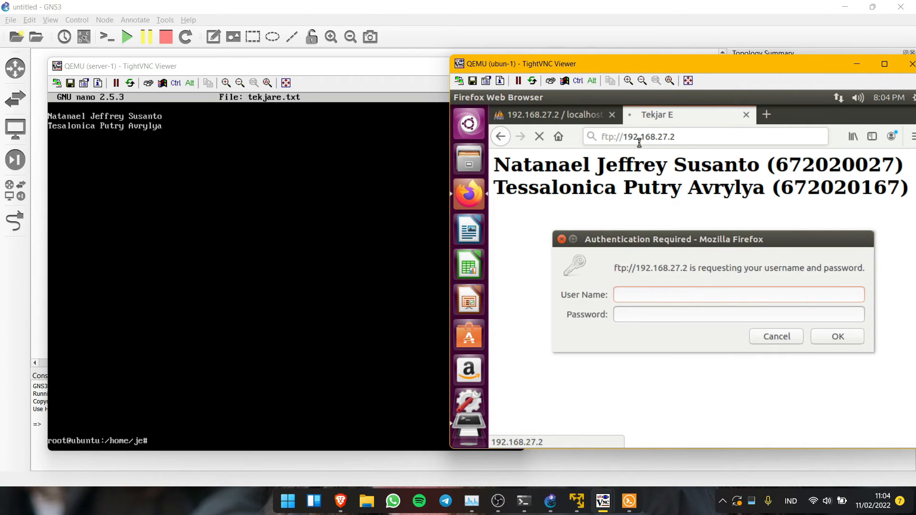
{"action": "type", "text": "je"}
{"action": "key", "text": "Tab"}
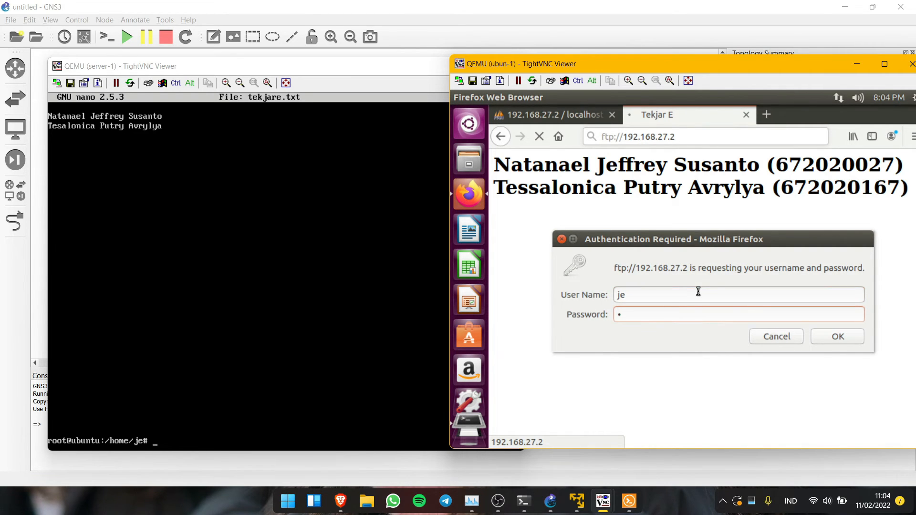
{"action": "key", "text": "Return"}
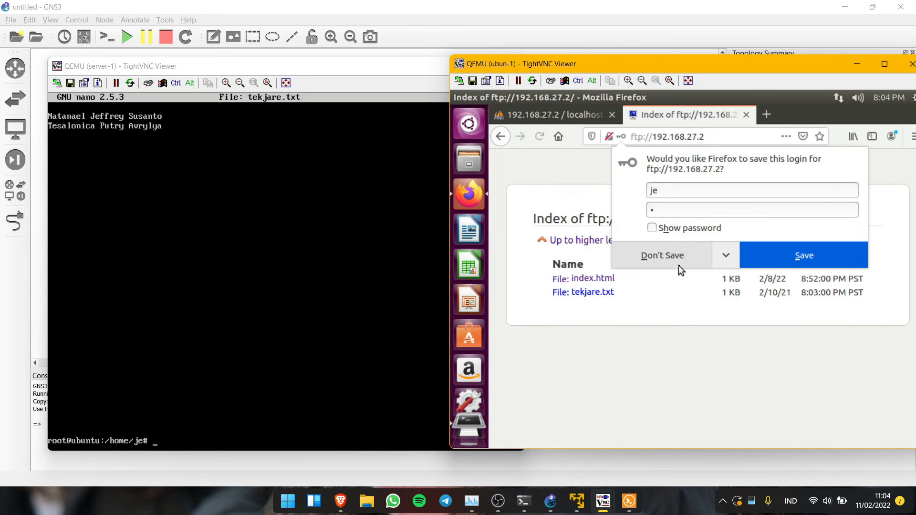
{"action": "left_click", "coordinate": [679, 267]}
- Download tekjare.txt from the FTP listing, re-entering credentials and choosing Save File
{"action": "left_click", "coordinate": [601, 295]}
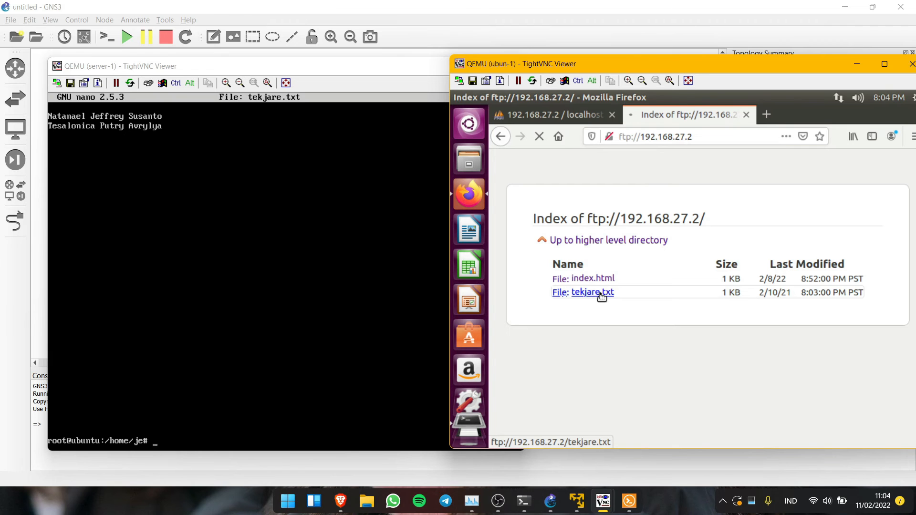
{"action": "type", "text": "je"}
{"action": "key", "text": "Return"}
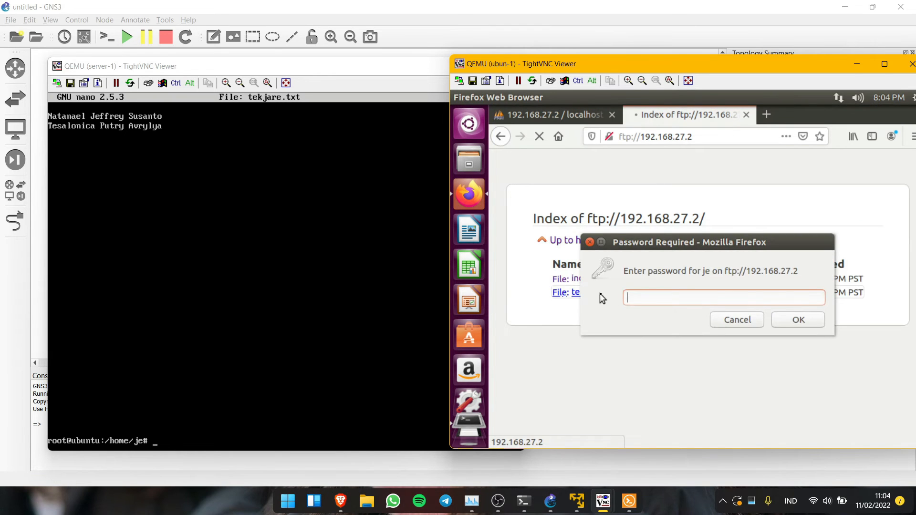
{"action": "type", "text": "•"}
{"action": "key", "text": "Return"}
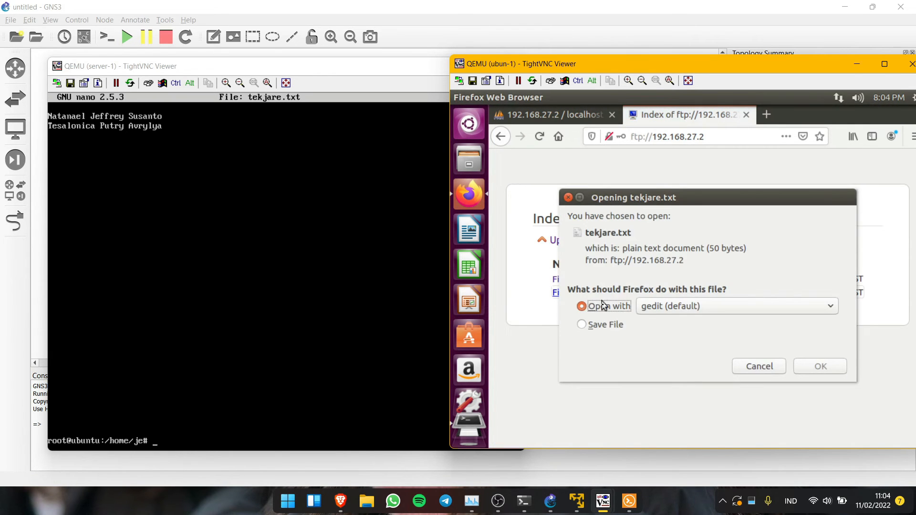
{"action": "left_click", "coordinate": [596, 329]}
{"action": "left_click", "coordinate": [805, 367]}
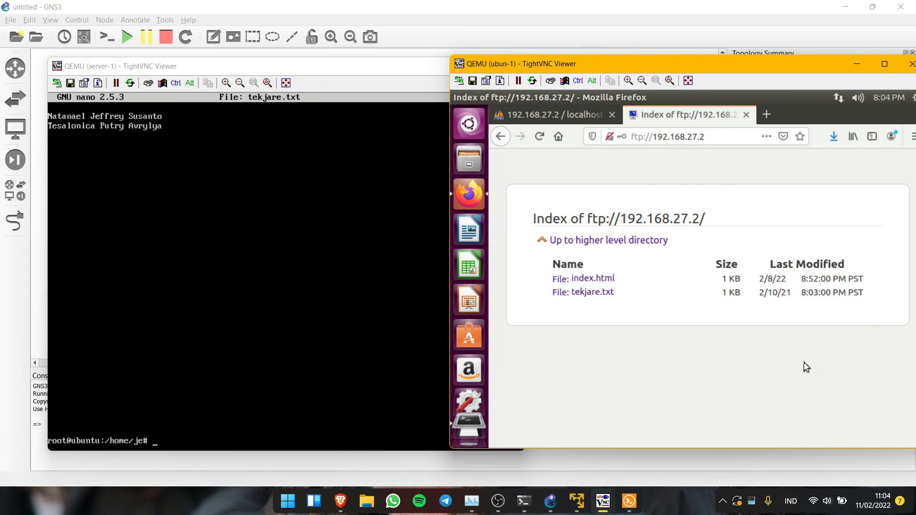
- View the downloaded tekjare.txt, then open /etc/samba/smb.conf in nano on server-1
{"action": "left_click", "coordinate": [835, 140]}
{"action": "left_click", "coordinate": [608, 176]}
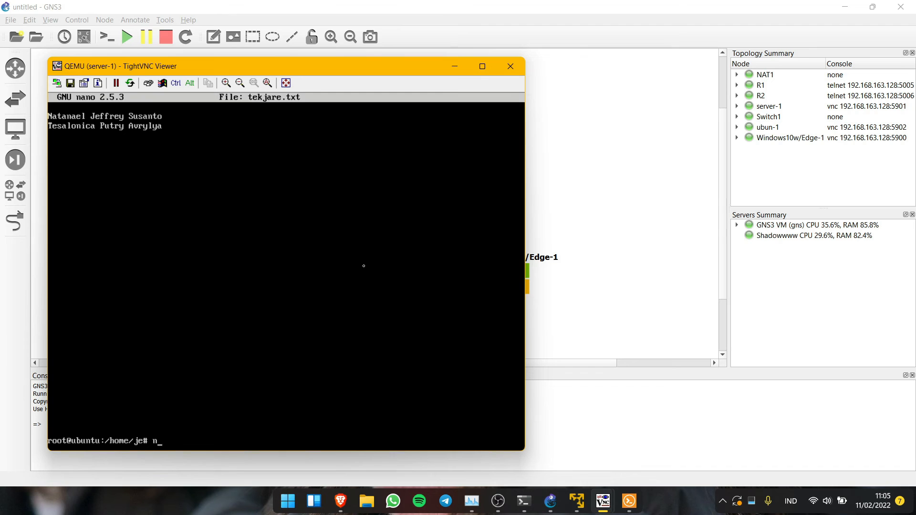
{"action": "type", "text": "ano /etc/samba/sa"}
{"action": "key", "text": "BackSpace"}
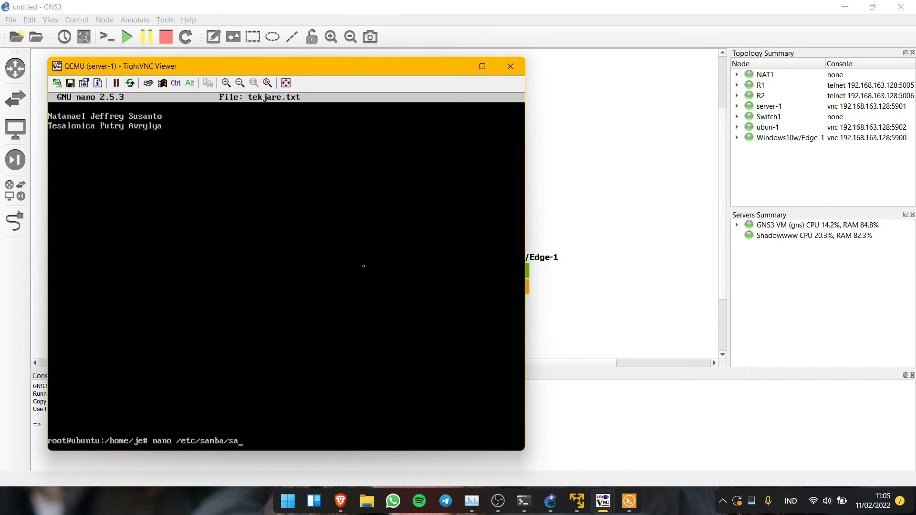
{"action": "type", "text": "mb.conf"}
{"action": "key", "text": "Return"}
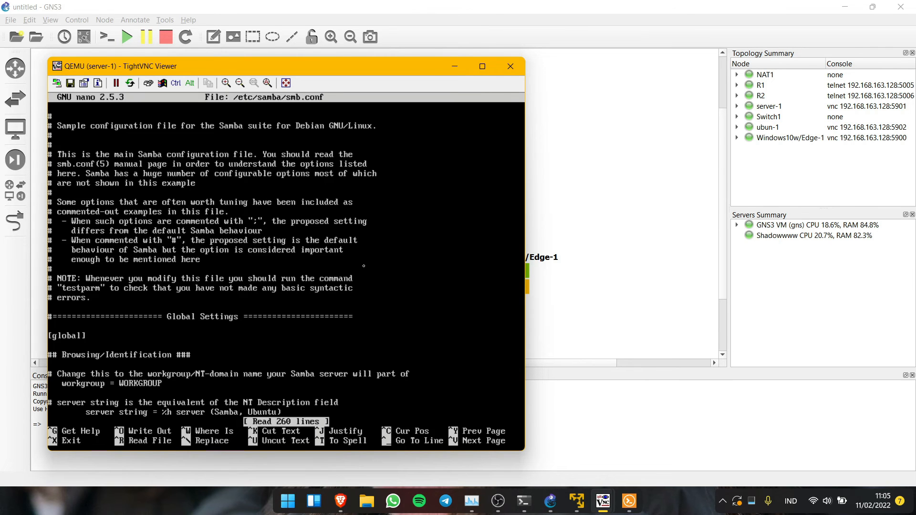
- Append a [Share] section with comment TEKJAR E and the user's home-folder path
{"action": "key", "text": "Page_Down"}
{"action": "key", "text": "Page_Down"}
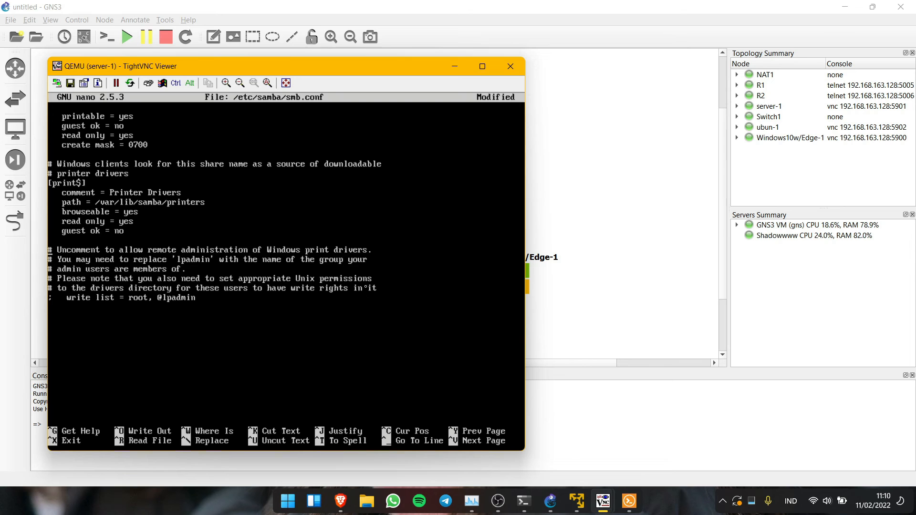
{"action": "key", "text": "Return"}
{"action": "type", "text": "[Share]"}
{"action": "key", "text": "Return"}
{"action": "type", "text": "comment = t"}
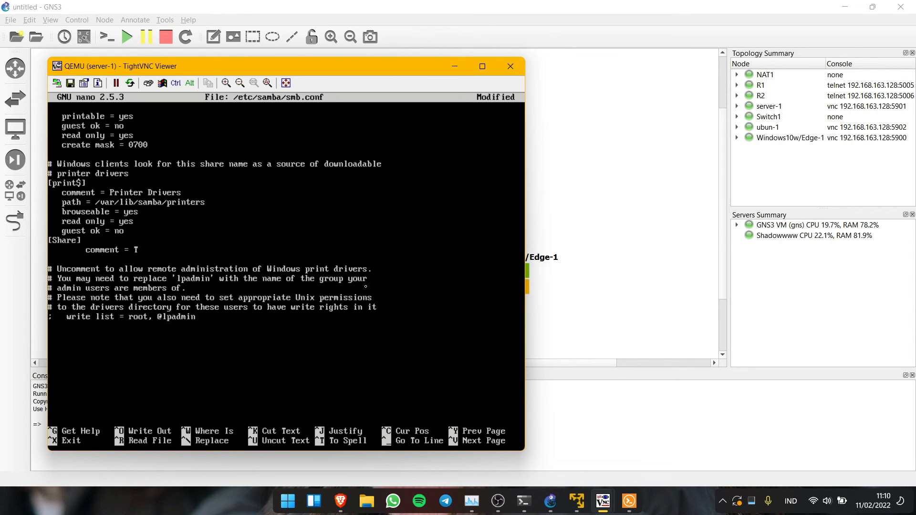
{"action": "key", "text": "Caps_Lock"}
{"action": "type", "text": "TEKJAR E"}
{"action": "key", "text": "Caps_Lock"}
{"action": "key", "text": "Return"}
{"action": "type", "text": "path = \""}
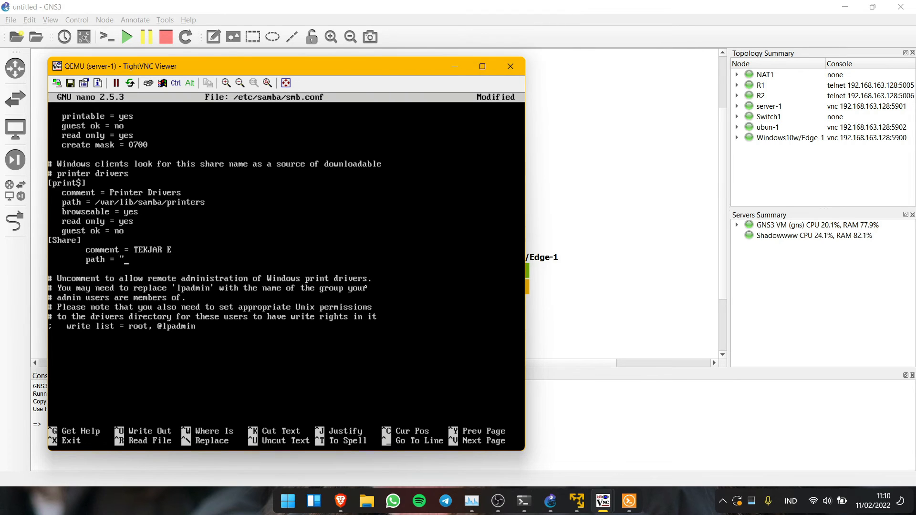
{"action": "type", "text": "/home/je\""}
- Add browseable = yes, readonly = yes, guest ok = no, create mask = 0755, and save smb.conf
{"action": "key", "text": "Return"}
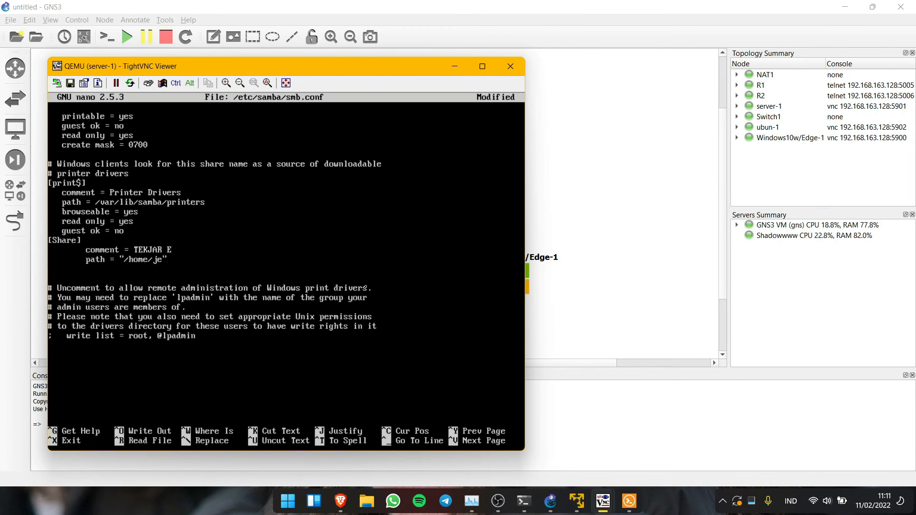
{"action": "type", "text": "browseable = yes"}
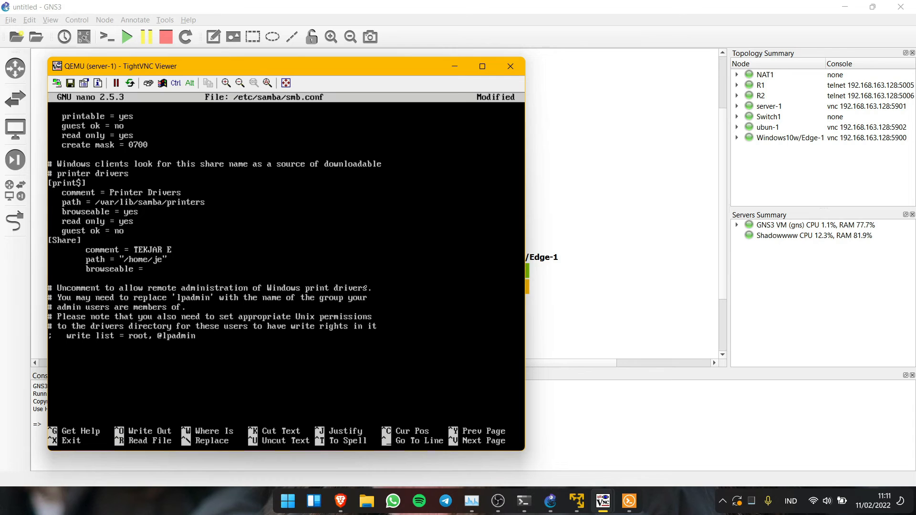
{"action": "key", "text": "Return"}
{"action": "type", "text": "readonly = yes"}
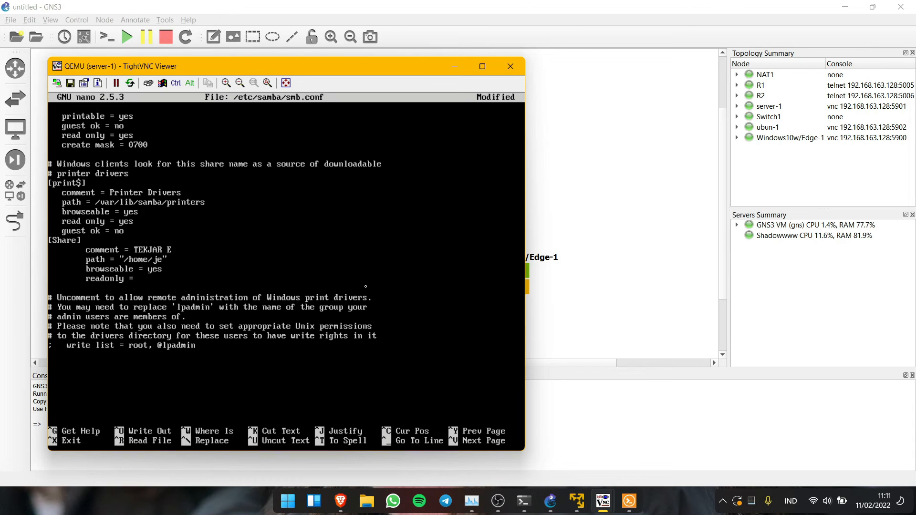
{"action": "key", "text": "Return"}
{"action": "type", "text": "guest ok = no"}
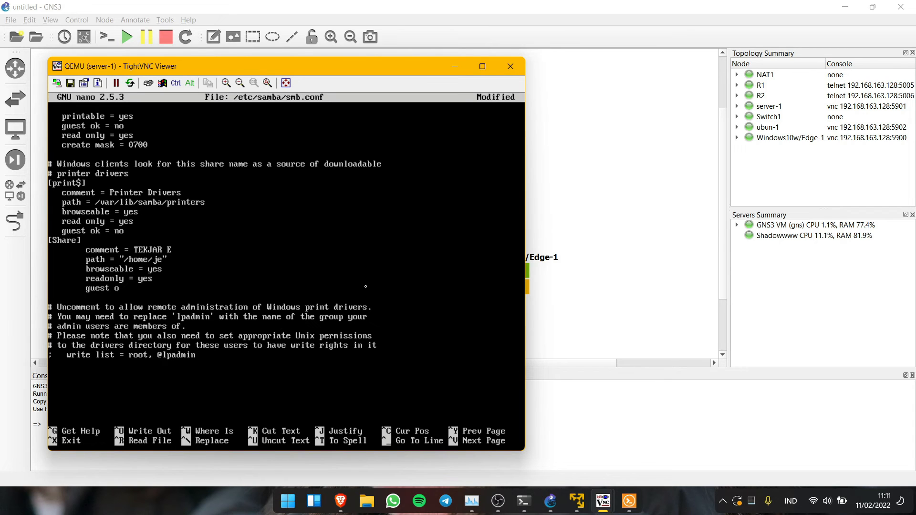
{"action": "key", "text": "Return"}
{"action": "type", "text": "create mask = 0755"}
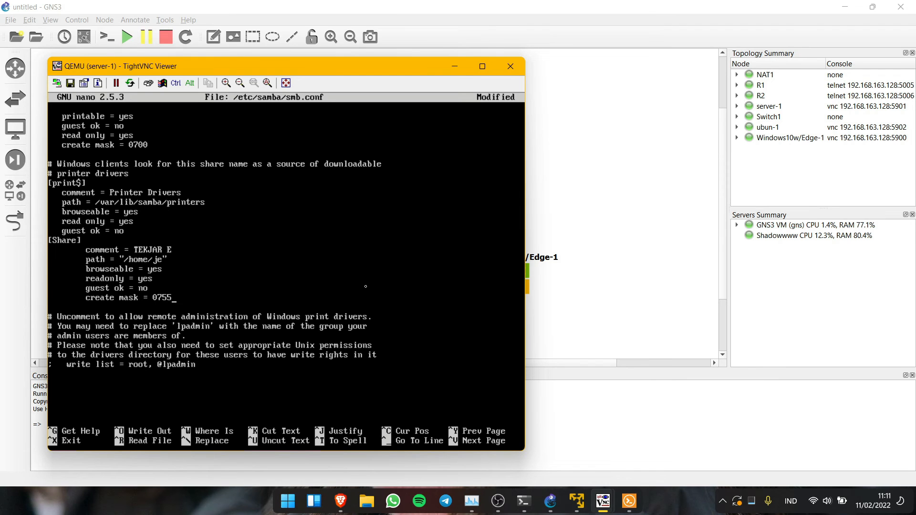
{"action": "key", "text": "ctrl+x"}
{"action": "key", "text": "y"}
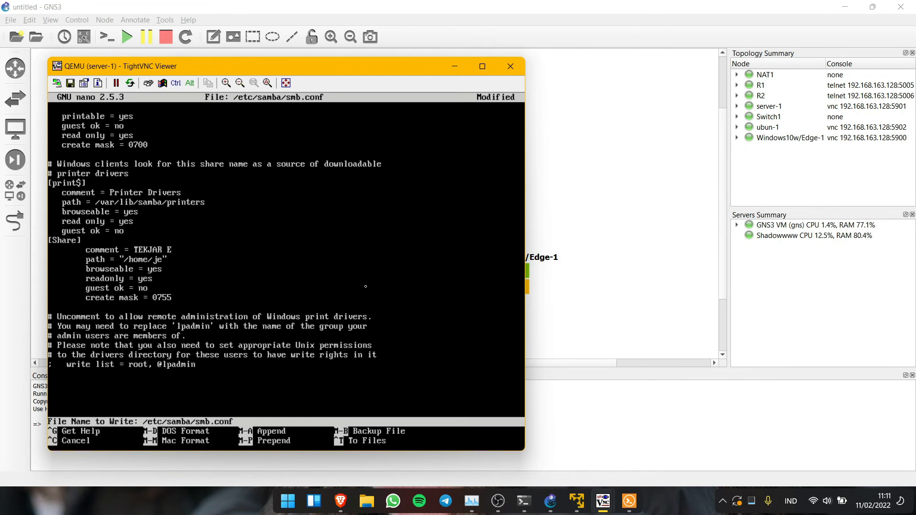
{"action": "key", "text": "Return"}
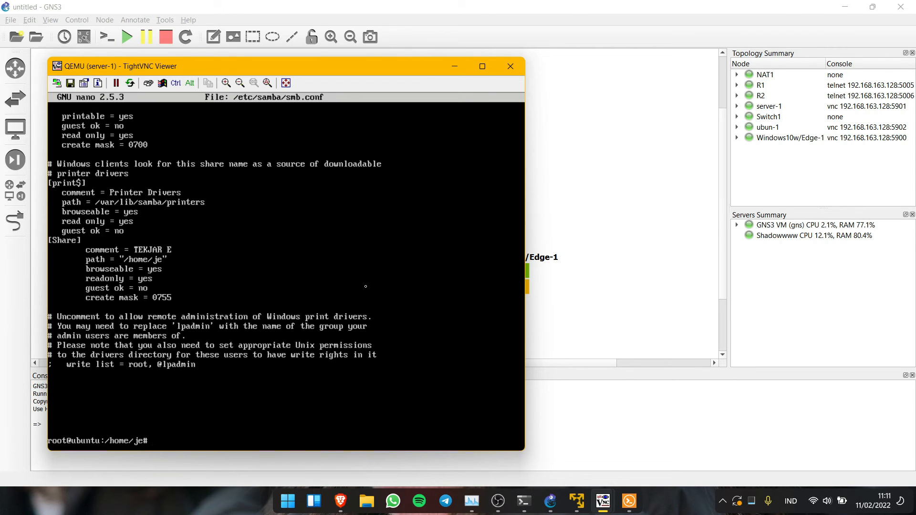
- Restart smbd and add the local user to Samba with smbpasswd -a, setting its password
{"action": "type", "text": "service smbd restart"}
{"action": "key", "text": "Return"}
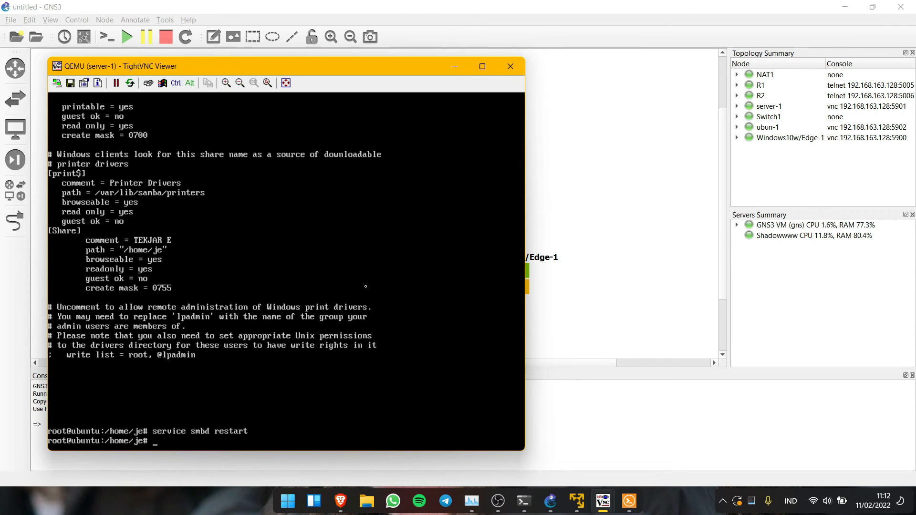
{"action": "type", "text": "smbpasswd -a je"}
{"action": "key", "text": "Return"}
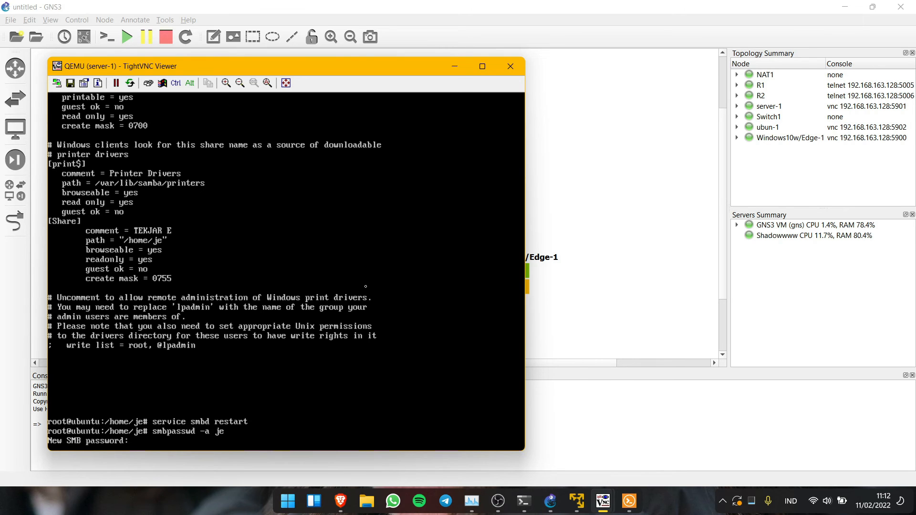
{"action": "key", "text": "Return"}
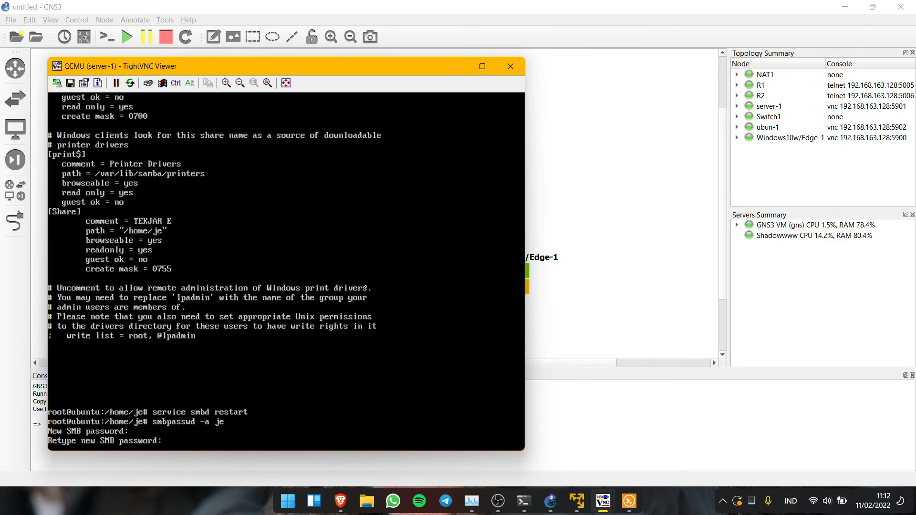
{"action": "key", "text": "Return"}
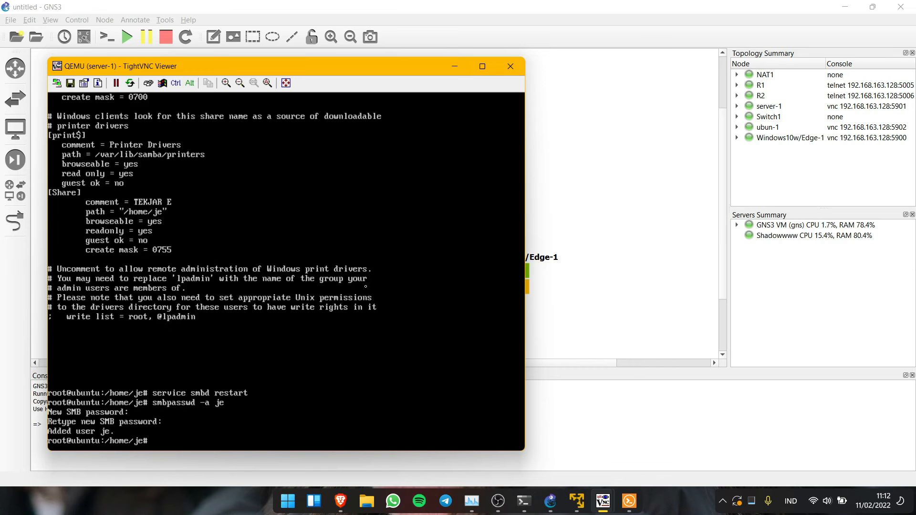
- Bring the ubun-1 client forward and log in to its desktop
{"action": "mouse_move", "coordinate": [603, 501]}
{"action": "left_click", "coordinate": [582, 451]}
{"action": "left_click", "coordinate": [581, 298]}
{"action": "type", "text": "•"}
{"action": "key", "text": "Return"}
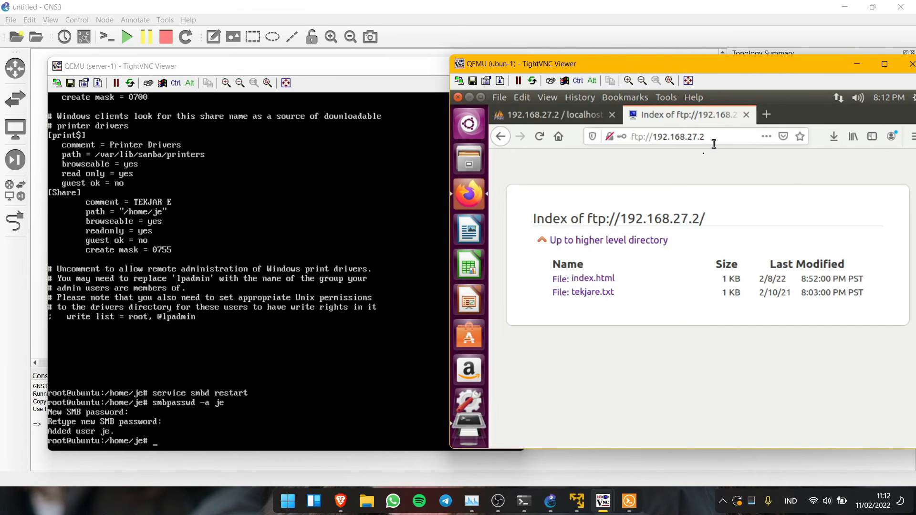
- In Files, connect to smb://192.168.27.2 and open Share as a registered user
{"action": "left_click", "coordinate": [470, 167]}
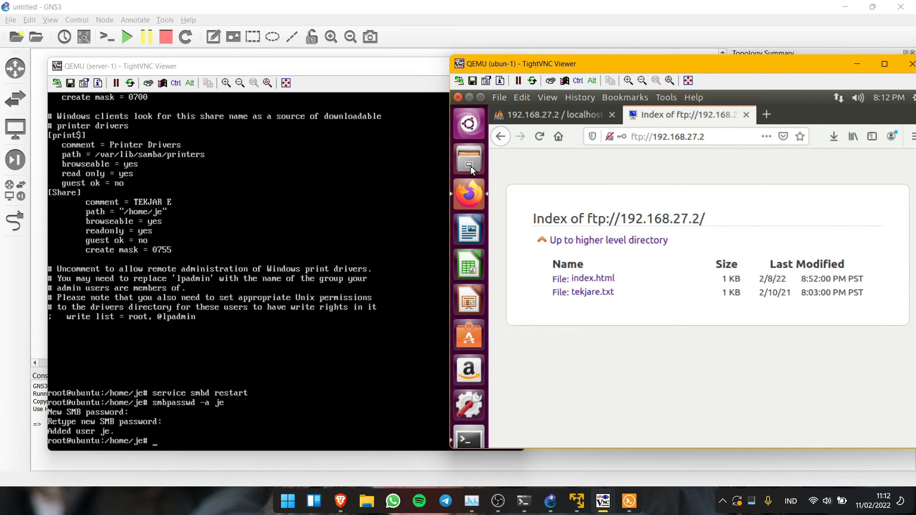
{"action": "left_click", "coordinate": [537, 347]}
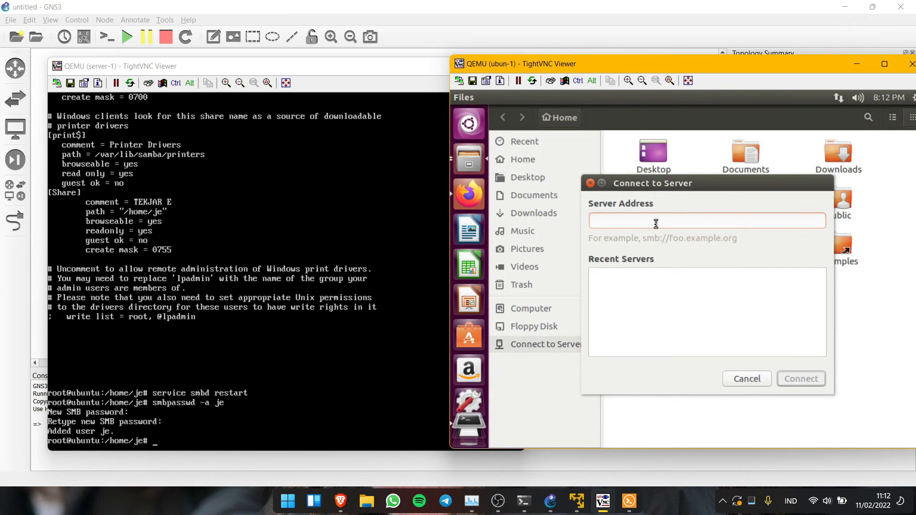
{"action": "type", "text": "smb:"}
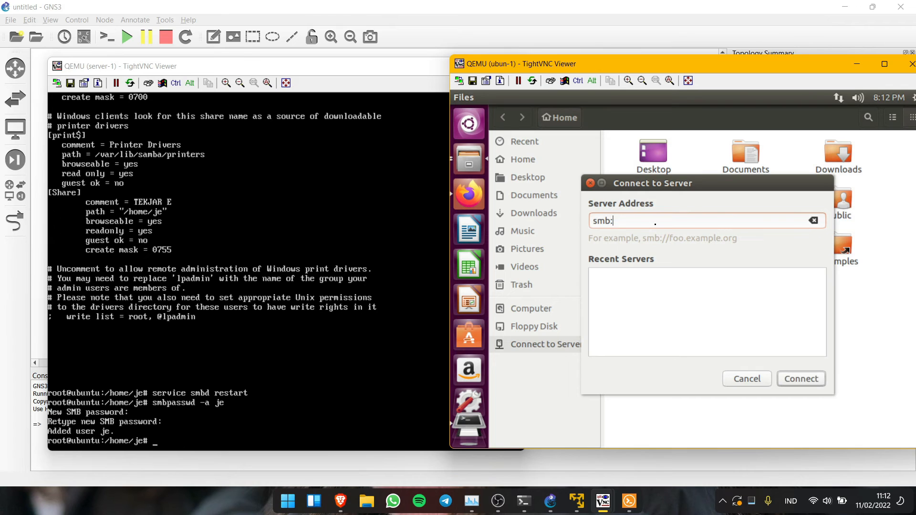
{"action": "type", "text": "//192.168.27.2"}
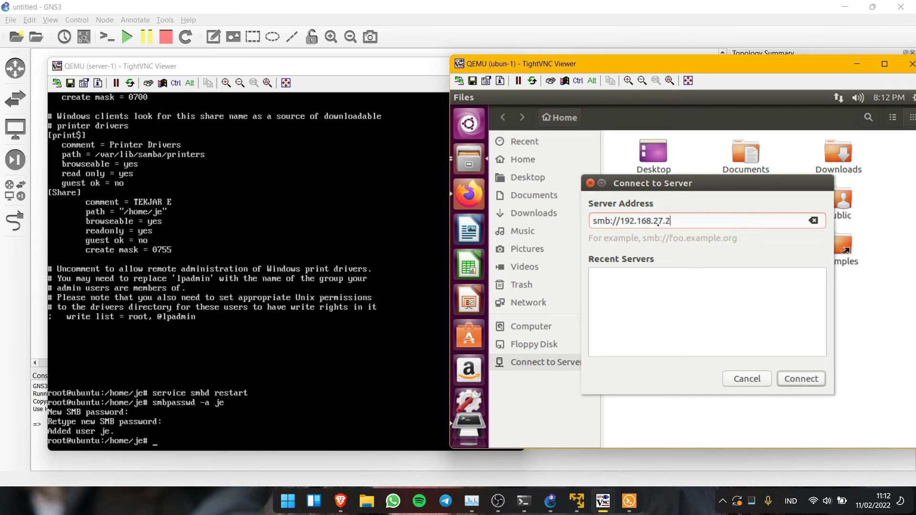
{"action": "left_click", "coordinate": [793, 379]}
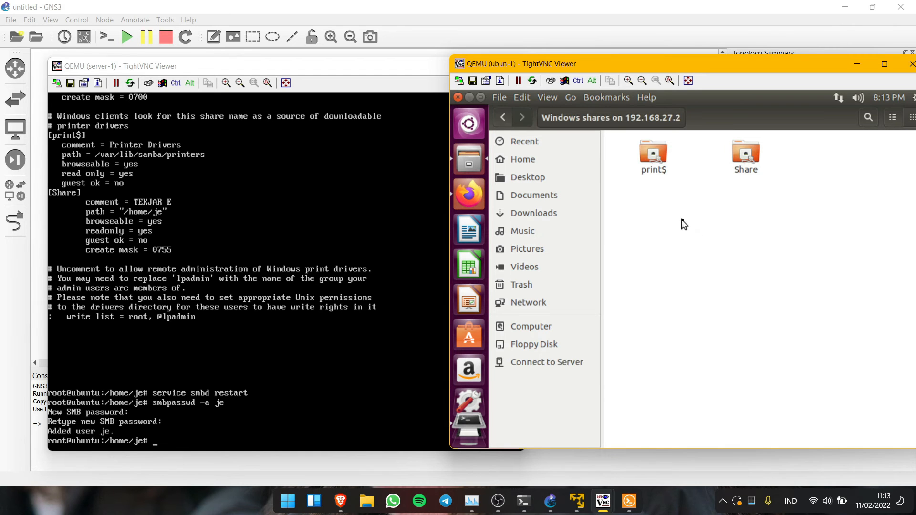
{"action": "left_click", "coordinate": [747, 157]}
{"action": "double_click", "coordinate": [747, 158]}
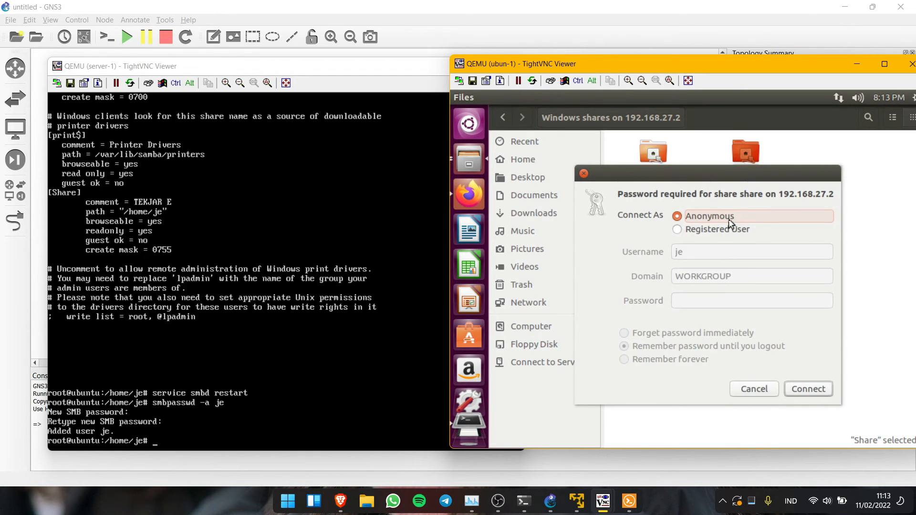
{"action": "left_click", "coordinate": [677, 229]}
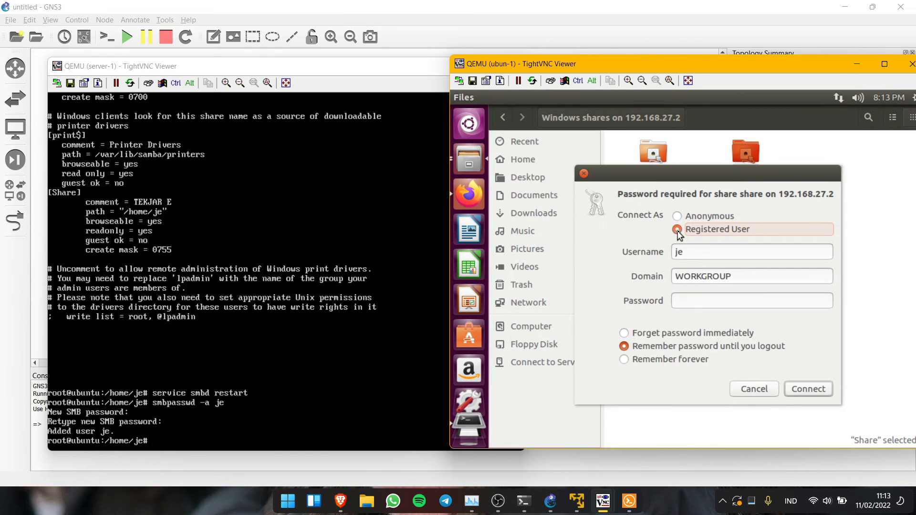
{"action": "left_click", "coordinate": [697, 302]}
{"action": "type", "text": "j"}
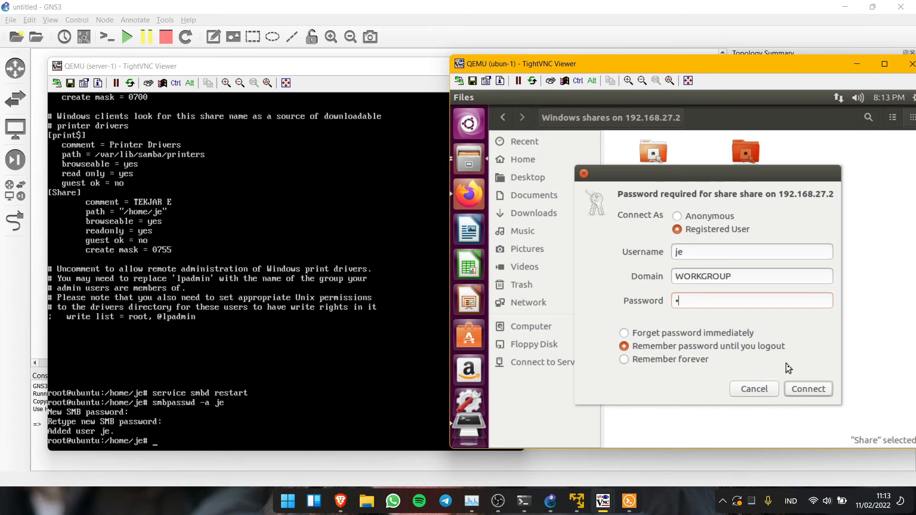
{"action": "left_click", "coordinate": [798, 384]}
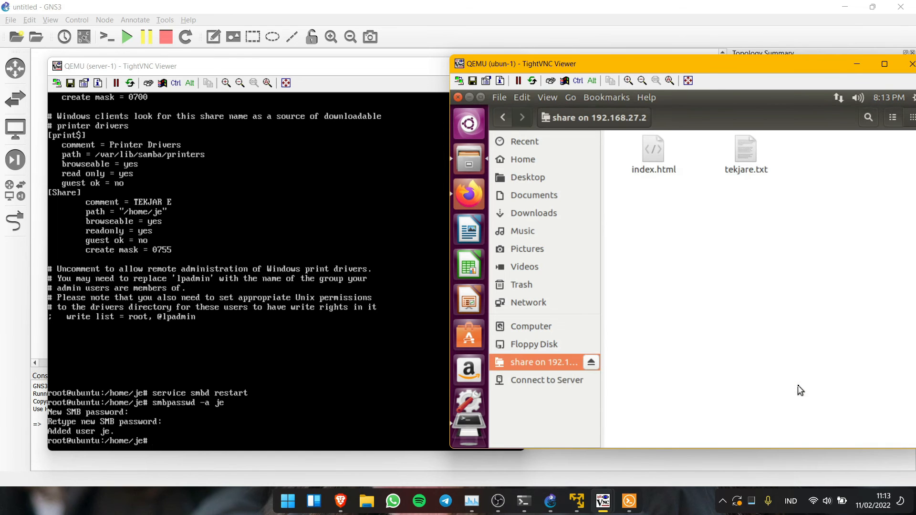
- Open tekjare.txt and index.html from the share, then close both
{"action": "double_click", "coordinate": [747, 154]}
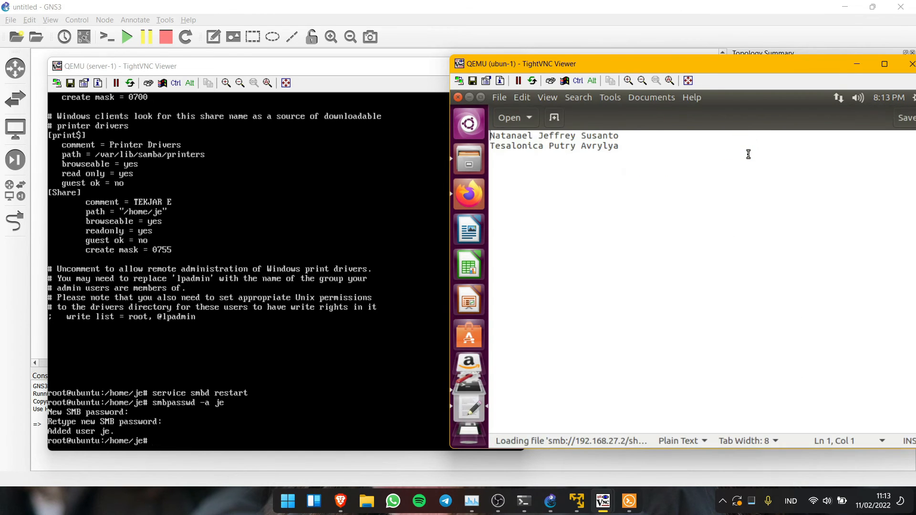
{"action": "left_click", "coordinate": [458, 97]}
{"action": "double_click", "coordinate": [651, 152]}
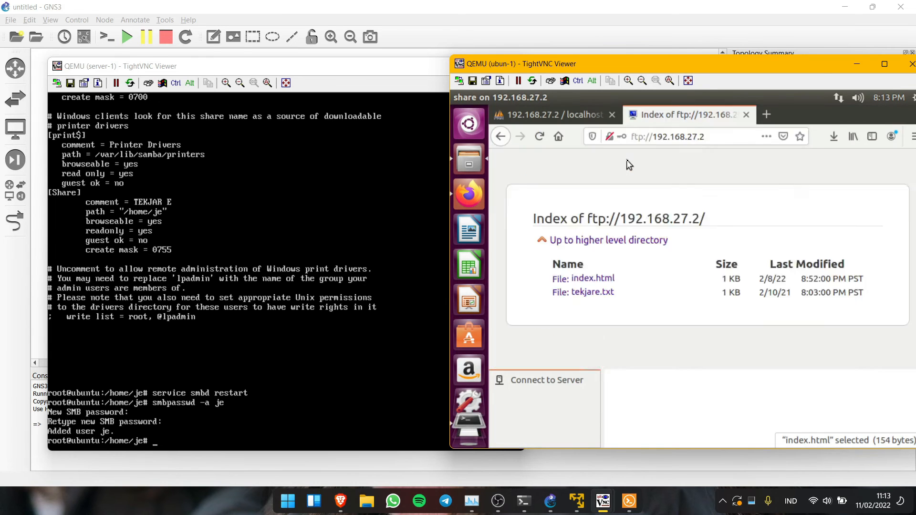
{"action": "left_click", "coordinate": [880, 114]}
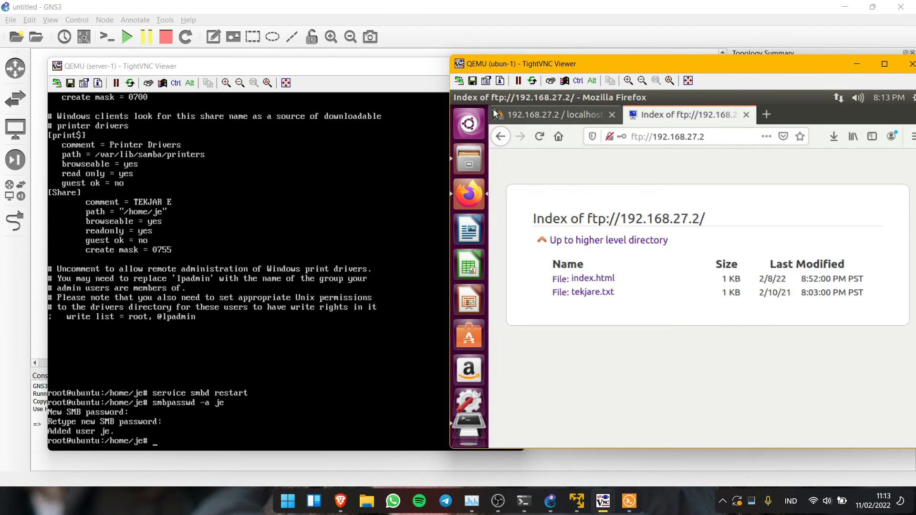
- Open the Windows10w/Edge-1 node's console and log in to Windows
{"action": "left_click", "coordinate": [551, 500]}
{"action": "right_click", "coordinate": [522, 282]}
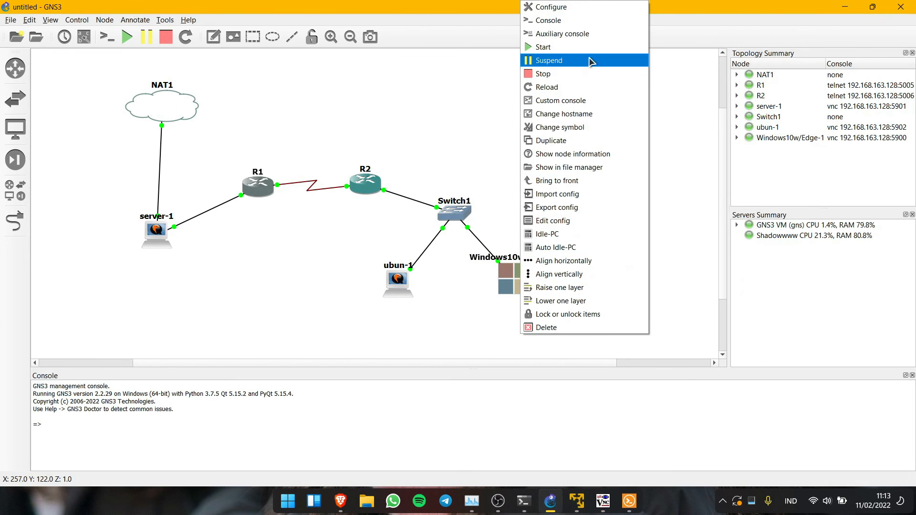
{"action": "left_click", "coordinate": [595, 19]}
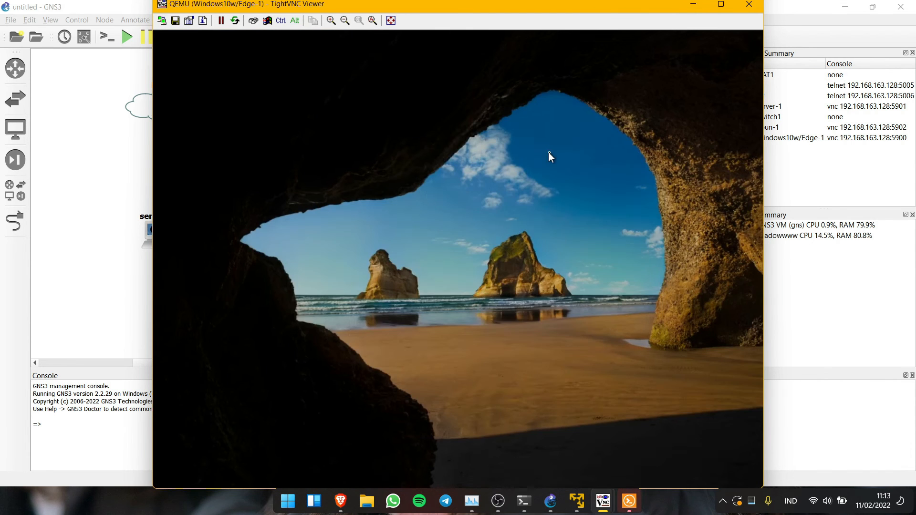
{"action": "left_click", "coordinate": [548, 153]}
{"action": "type", "text": "•••••"}
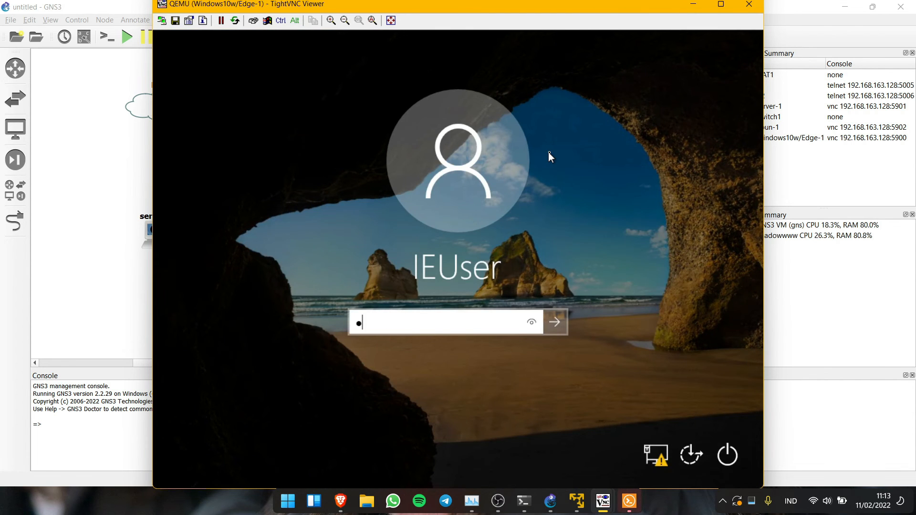
{"action": "type", "text": "••••"}
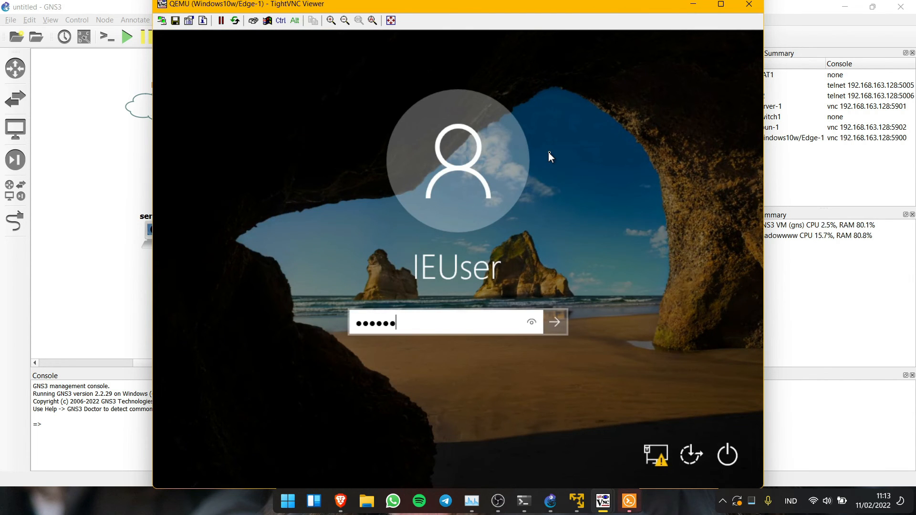
{"action": "key", "text": "Return"}
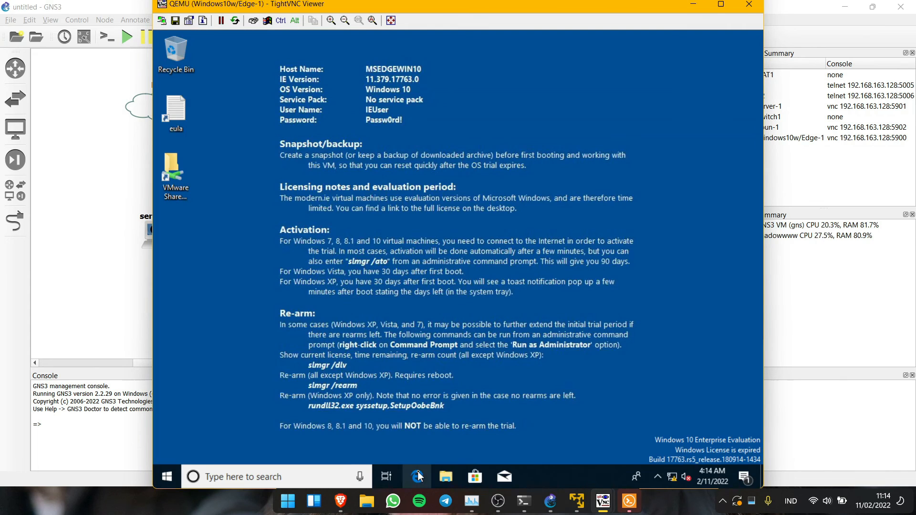
- In Edge, load 192.168.27.2/phpmyadmin, then trim the address to load 192.168.27.2
{"action": "left_click", "coordinate": [417, 476]}
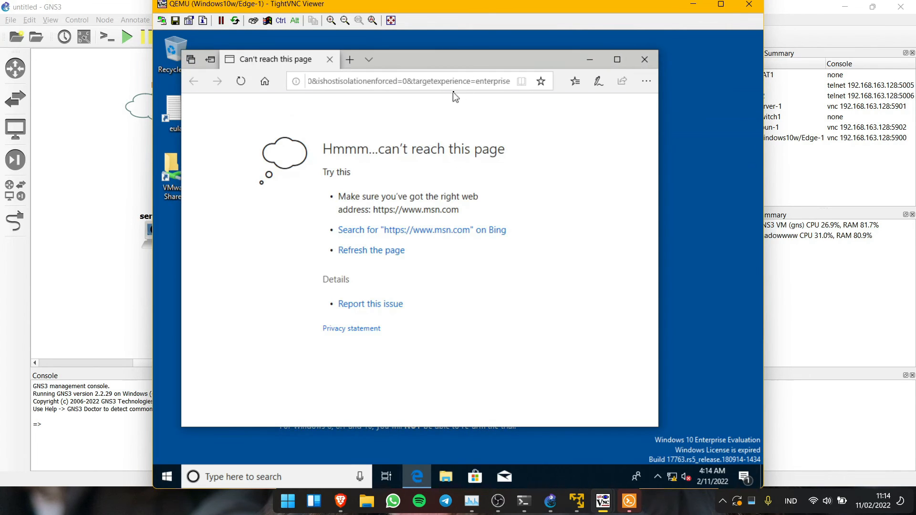
{"action": "type", "text": "192.168.27.2/phpmyadmin"}
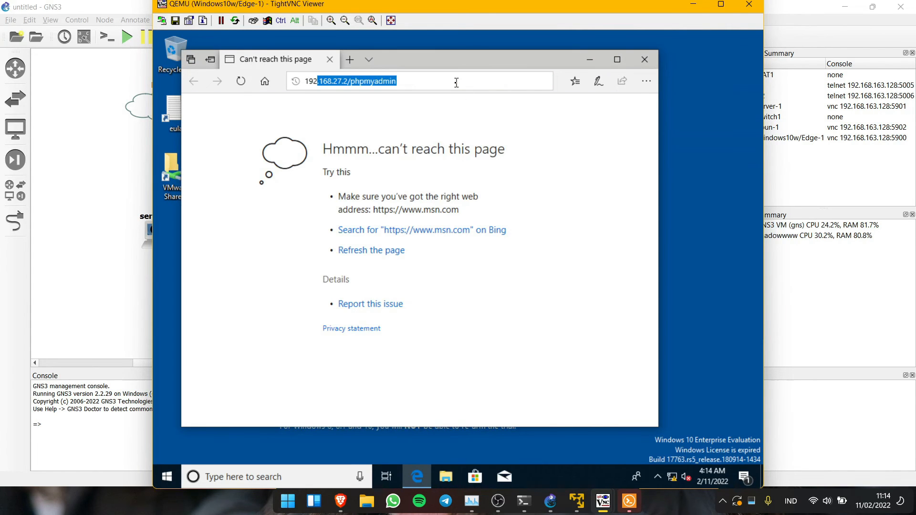
{"action": "key", "text": "Return"}
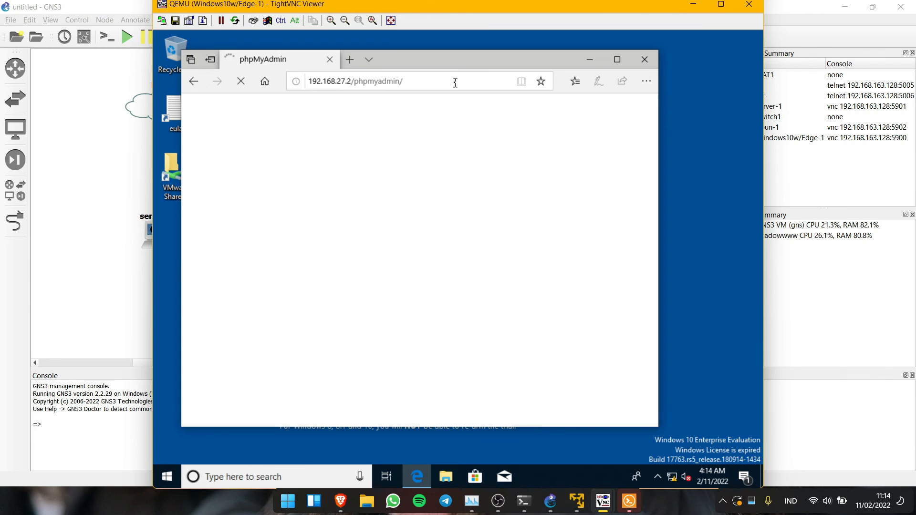
{"action": "left_click", "coordinate": [455, 82]}
{"action": "left_click", "coordinate": [455, 83]}
{"action": "key", "text": "BackSpace"}
{"action": "key", "text": "BackSpace"}
{"action": "key", "text": "BackSpace"}
{"action": "key", "text": "BackSpace"}
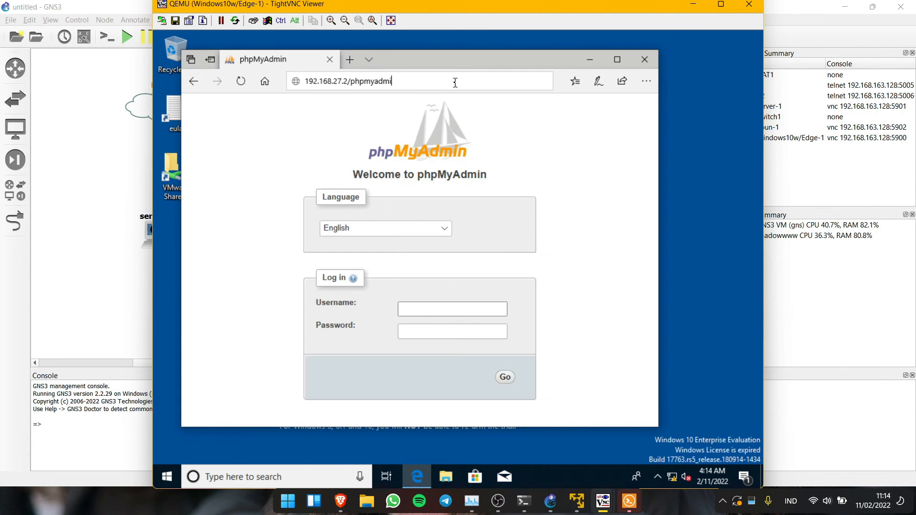
{"action": "key", "text": "BackSpace"}
{"action": "key", "text": "BackSpace"}
{"action": "key", "text": "BackSpace"}
{"action": "key", "text": "BackSpace"}
{"action": "key", "text": "BackSpace"}
{"action": "key", "text": "BackSpace"}
{"action": "key", "text": "BackSpace"}
{"action": "key", "text": "BackSpace"}
{"action": "key", "text": "Return"}
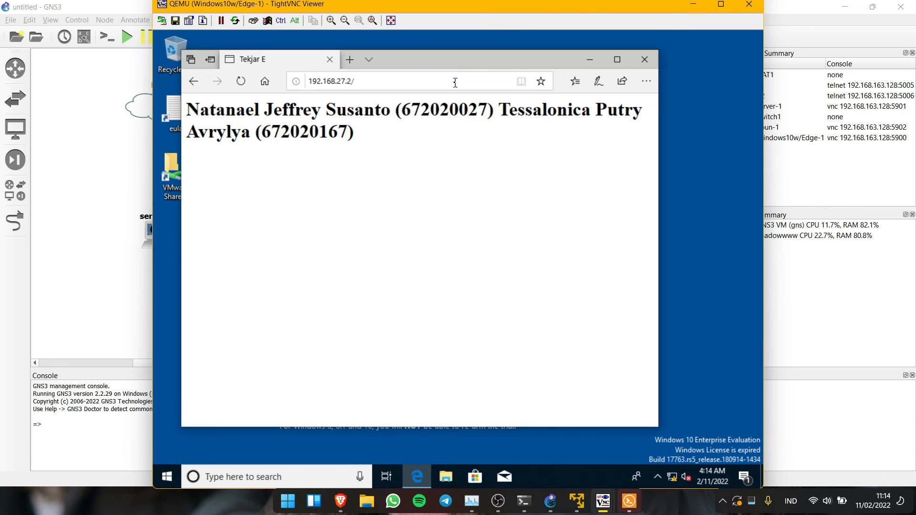
{"action": "left_click", "coordinate": [455, 83]}
{"action": "key", "text": "Home"}
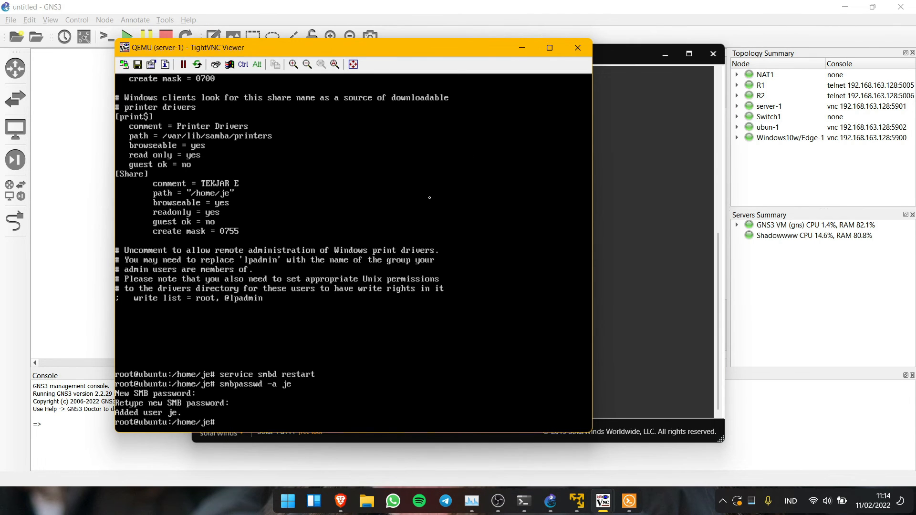
- In /etc/bind, list the files and copy db.local to db.tekjare
{"action": "type", "text": "cd /etc/bind"}
{"action": "key", "text": "Return"}
{"action": "type", "text": "ls"}
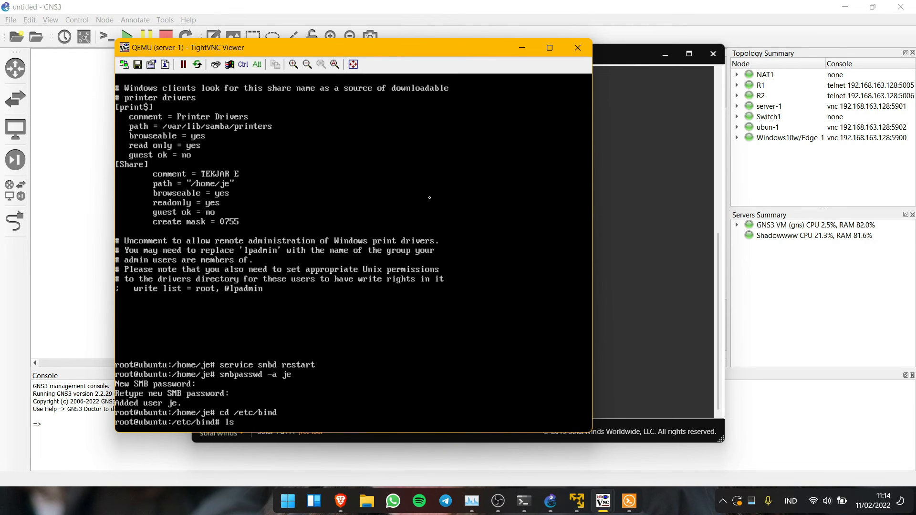
{"action": "key", "text": "Return"}
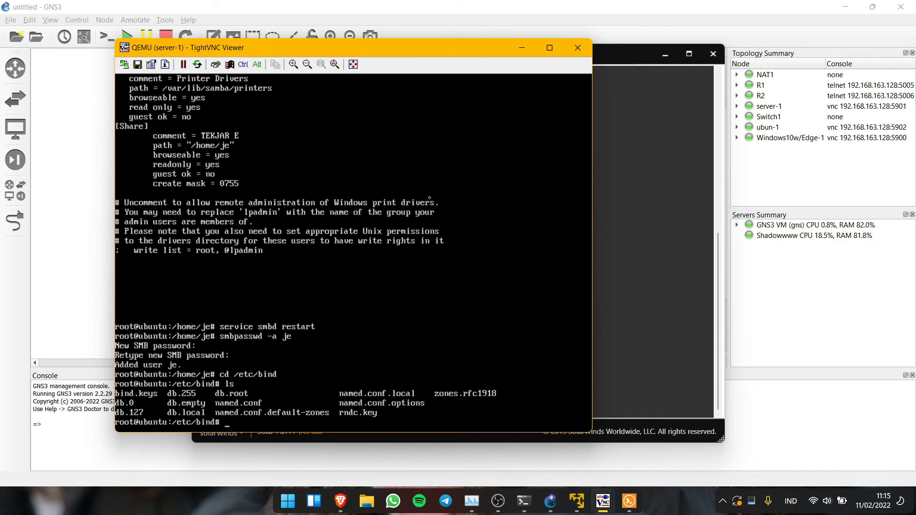
{"action": "type", "text": "nano named.conf"}
{"action": "type", "text": ".default-zones"}
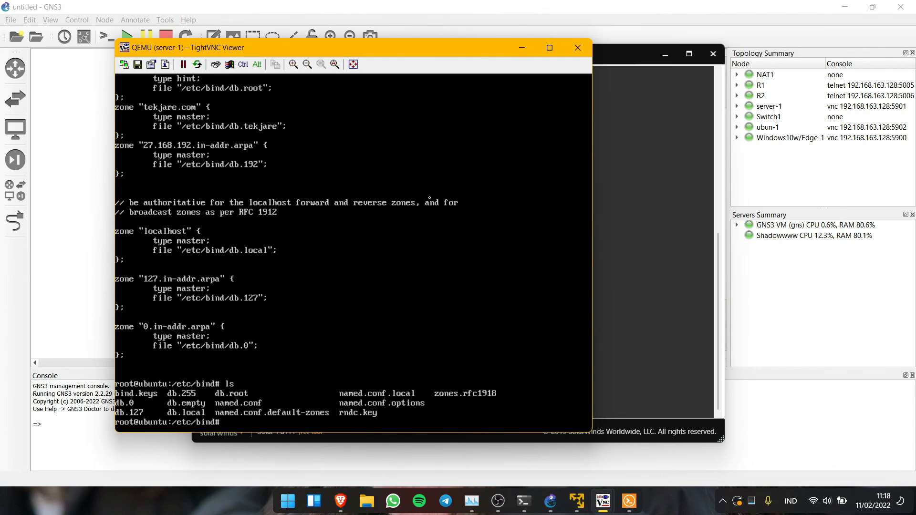
{"action": "type", "text": "cp db.local db.tekjare"}
{"action": "key", "text": "Return"}
{"action": "type", "text": "ls"}
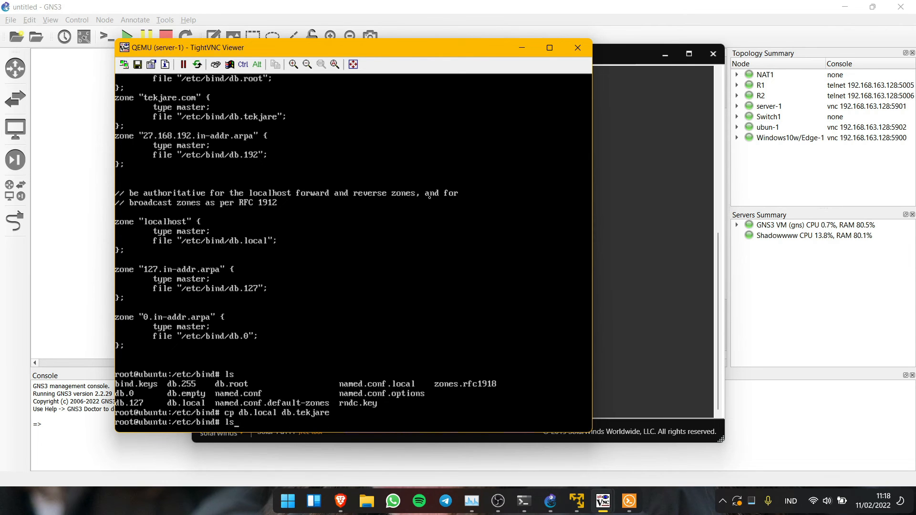
{"action": "key", "text": "Return"}
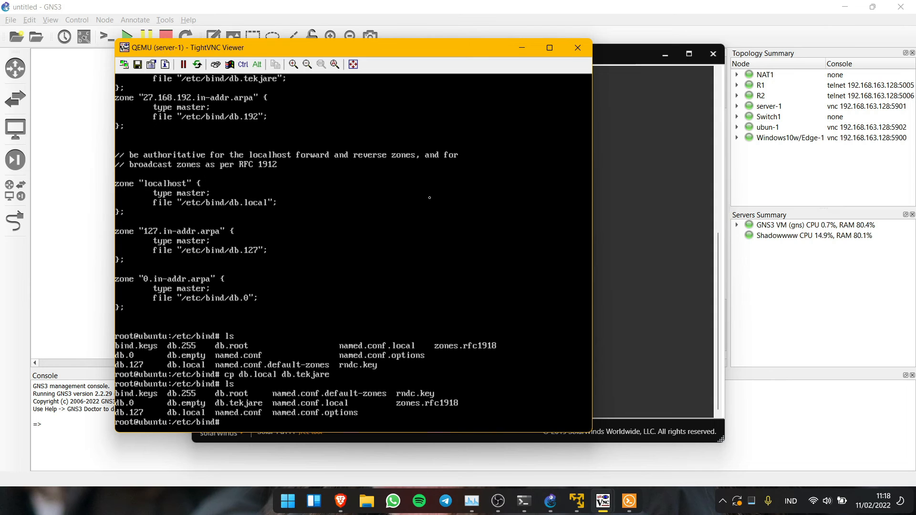
- Copy db.127 to db.192 and list the directory to confirm
{"action": "type", "text": "cp d"}
{"action": "type", "text": "127 db.192"}
{"action": "key", "text": "Return"}
{"action": "type", "text": "ls"}
{"action": "key", "text": "Return"}
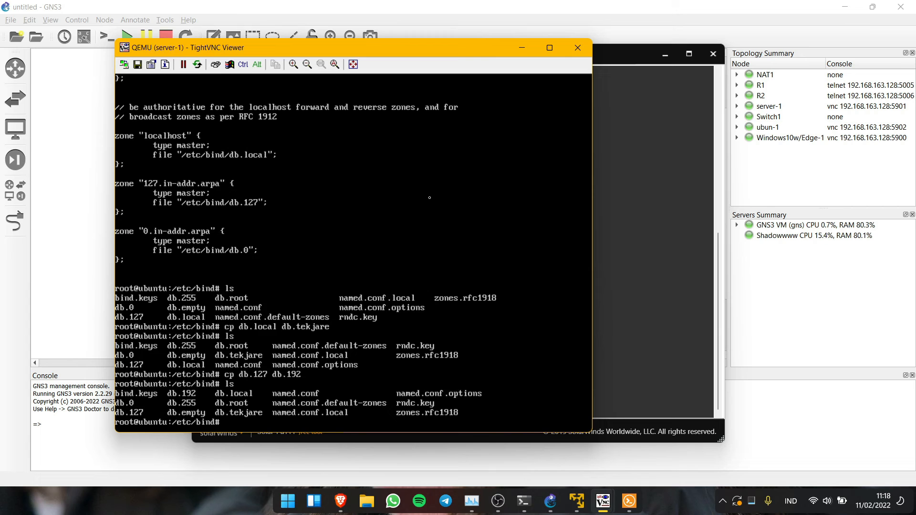
- Edit db.tekjare so tekjare.com is SOA and name server with an A record for 192.168.27.2, and save it
{"action": "type", "text": "nano db.tekjare"}
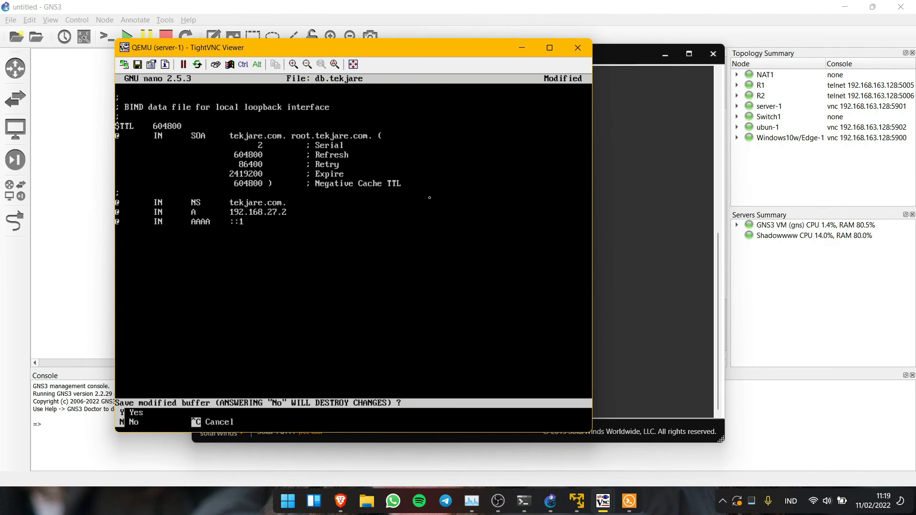
{"action": "key", "text": "y"}
{"action": "key", "text": "Return"}
{"action": "type", "text": "nano"}
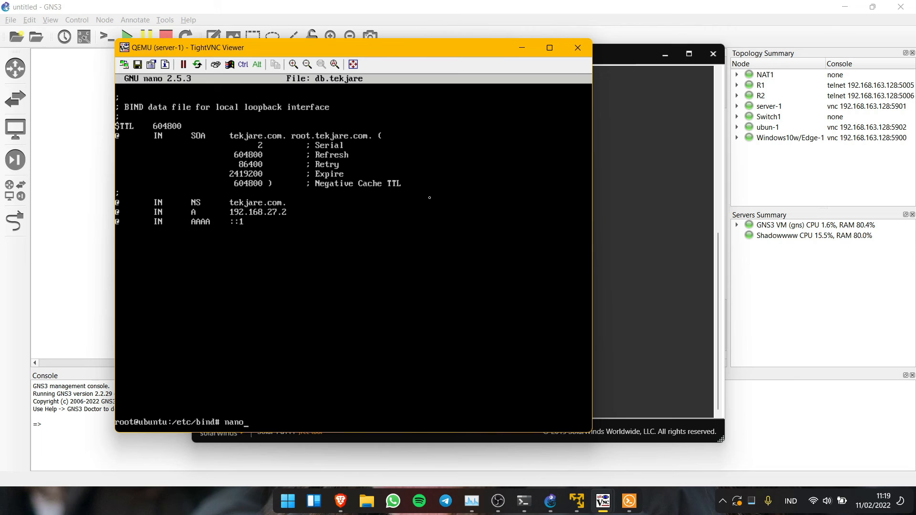
{"action": "type", "text": " db.192"}
- Open db.192 and replace localhost with tekjare.com on the SOA line
{"action": "key", "text": "Return"}
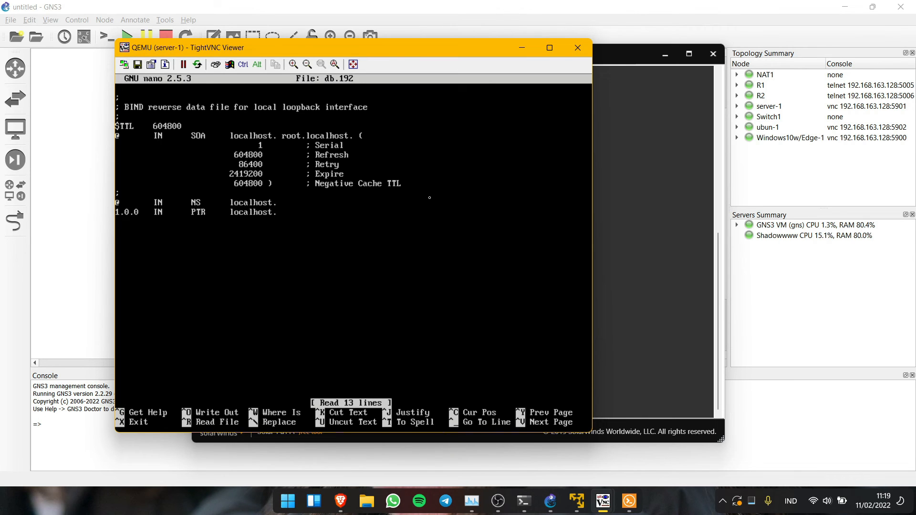
{"action": "key", "text": "Left"}
{"action": "key", "text": "BackSpace"}
{"action": "key", "text": "BackSpace"}
{"action": "key", "text": "BackSpace"}
{"action": "key", "text": "BackSpace"}
{"action": "key", "text": "BackSpace"}
{"action": "key", "text": "BackSpace"}
{"action": "key", "text": "BackSpace"}
{"action": "key", "text": "BackSpace"}
{"action": "key", "text": "BackSpace"}
{"action": "type", "text": "tekjare.com"}
{"action": "key", "text": "Right"}
{"action": "key", "text": "Right"}
{"action": "key", "text": "Right"}
{"action": "key", "text": "Right"}
{"action": "key", "text": "Right"}
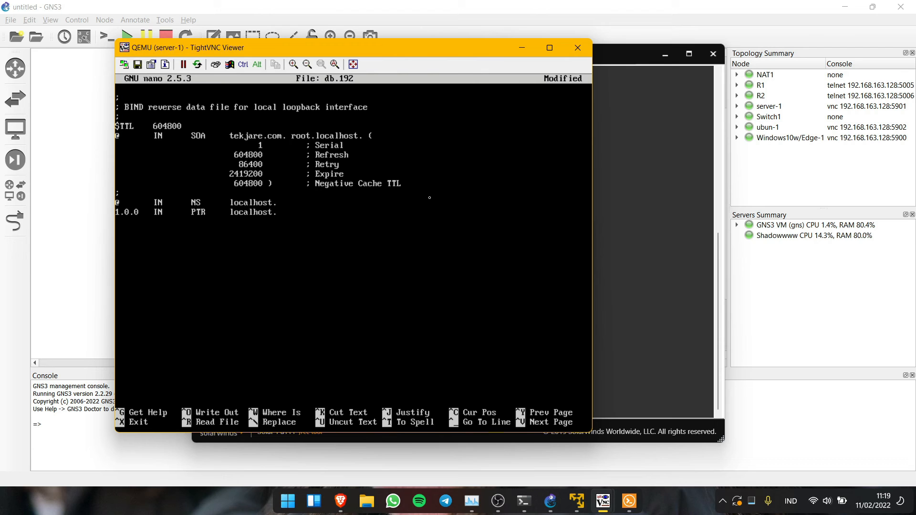
{"action": "key", "text": "Delete"}
{"action": "key", "text": "Delete"}
{"action": "key", "text": "Delete"}
{"action": "key", "text": "Delete"}
{"action": "key", "text": "Delete"}
{"action": "key", "text": "Delete"}
{"action": "key", "text": "Delete"}
{"action": "key", "text": "Delete"}
{"action": "key", "text": "Delete"}
{"action": "type", "text": "tekjare.com"}
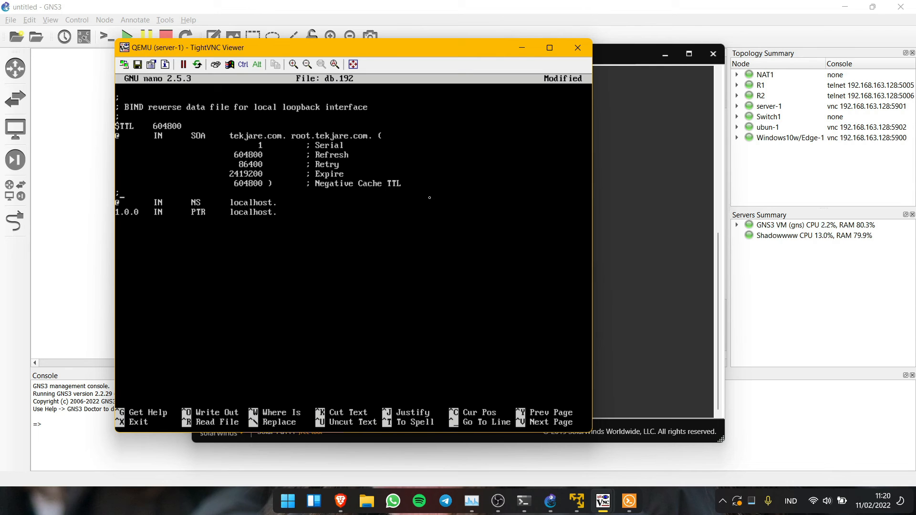
- Set tekjare.com on the NS and PTR lines, change the PTR name 1.0.0 to 2, and save
{"action": "key", "text": "BackSpace"}
{"action": "key", "text": "BackSpace"}
{"action": "key", "text": "BackSpace"}
{"action": "key", "text": "BackSpace"}
{"action": "key", "text": "BackSpace"}
{"action": "key", "text": "BackSpace"}
{"action": "key", "text": "BackSpace"}
{"action": "key", "text": "BackSpace"}
{"action": "key", "text": "BackSpace"}
{"action": "type", "text": "tekjare.com"}
{"action": "key", "text": "BackSpace"}
{"action": "key", "text": "BackSpace"}
{"action": "key", "text": "BackSpace"}
{"action": "key", "text": "BackSpace"}
{"action": "key", "text": "BackSpace"}
{"action": "key", "text": "BackSpace"}
{"action": "key", "text": "BackSpace"}
{"action": "key", "text": "BackSpace"}
{"action": "key", "text": "BackSpace"}
{"action": "type", "text": "tekjare.com"}
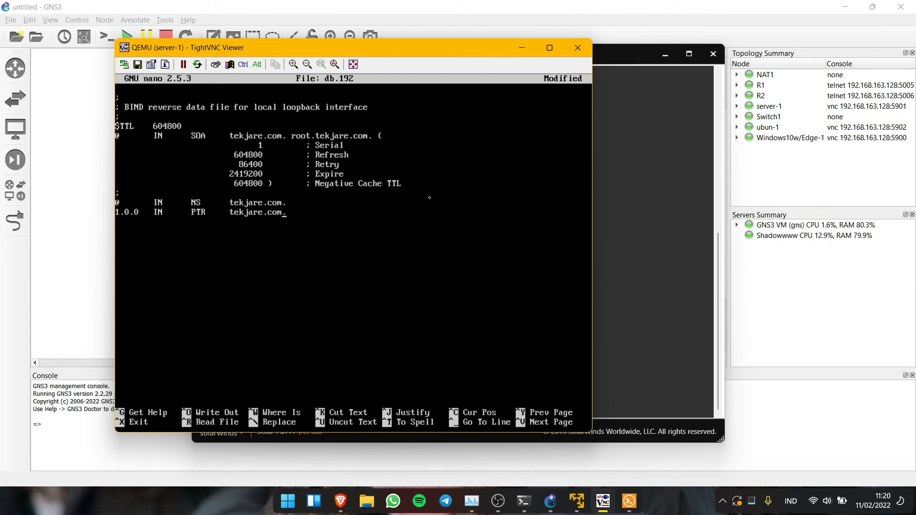
{"action": "left_click", "coordinate": [429, 197]}
{"action": "key", "text": "BackSpace"}
{"action": "key", "text": "BackSpace"}
{"action": "key", "text": "BackSpace"}
{"action": "key", "text": "BackSpace"}
{"action": "key", "text": "BackSpace"}
{"action": "type", "text": "2"}
{"action": "key", "text": "ctrl+x"}
{"action": "key", "text": "y"}
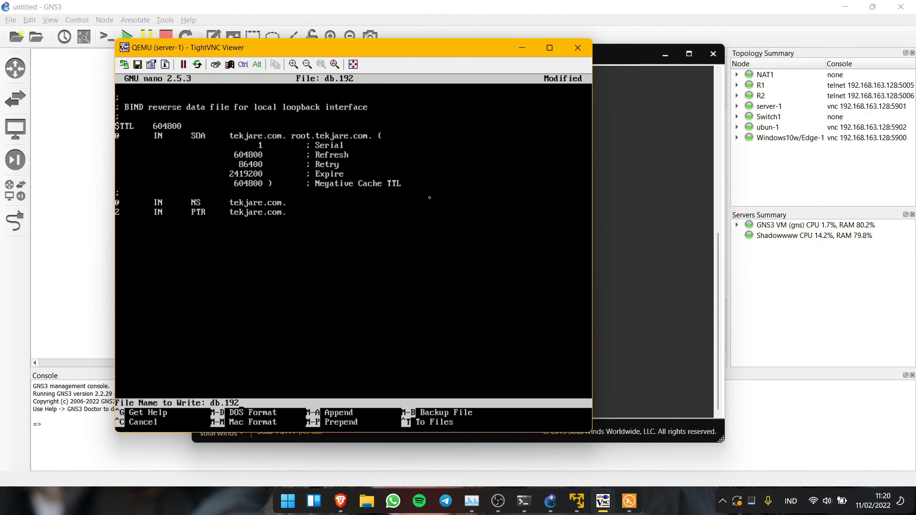
{"action": "key", "text": "Return"}
- Enter the service bind9 restart command at the prompt
{"action": "type", "text": "sere"}
{"action": "key", "text": "BackSpace"}
{"action": "type", "text": "rvice bind9"}
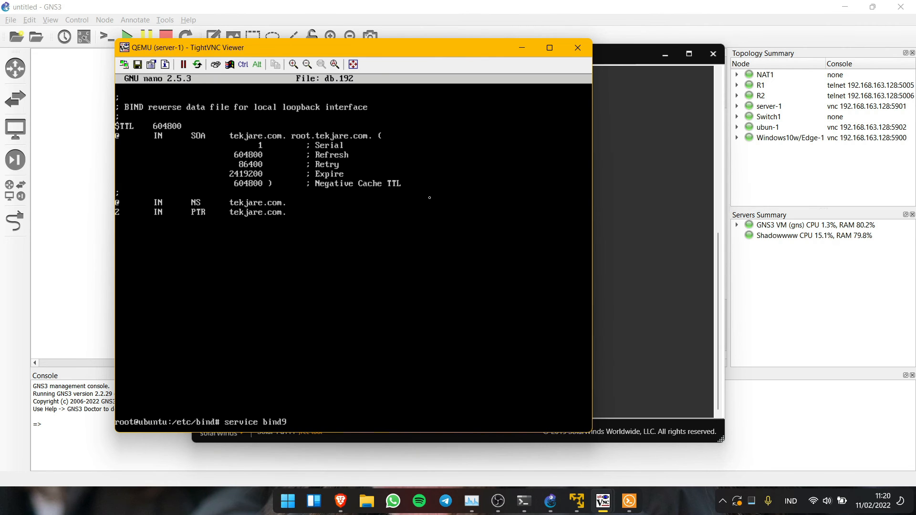
{"action": "type", "text": " restart"}
- Restart bind9 and change resolv.conf's first nameserver to 192.168.27.2
{"action": "key", "text": "Return"}
{"action": "type", "text": "nano /etc/"}
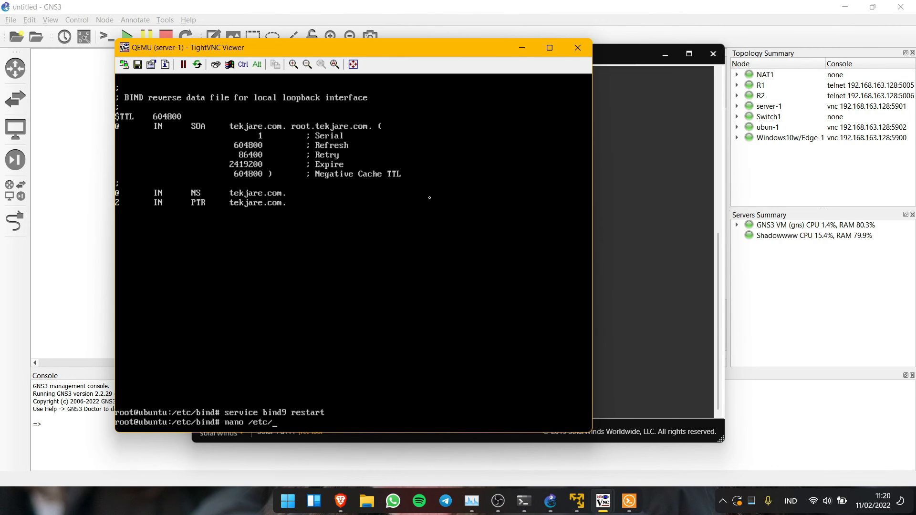
{"action": "type", "text": "resolv.conf"}
{"action": "key", "text": "Return"}
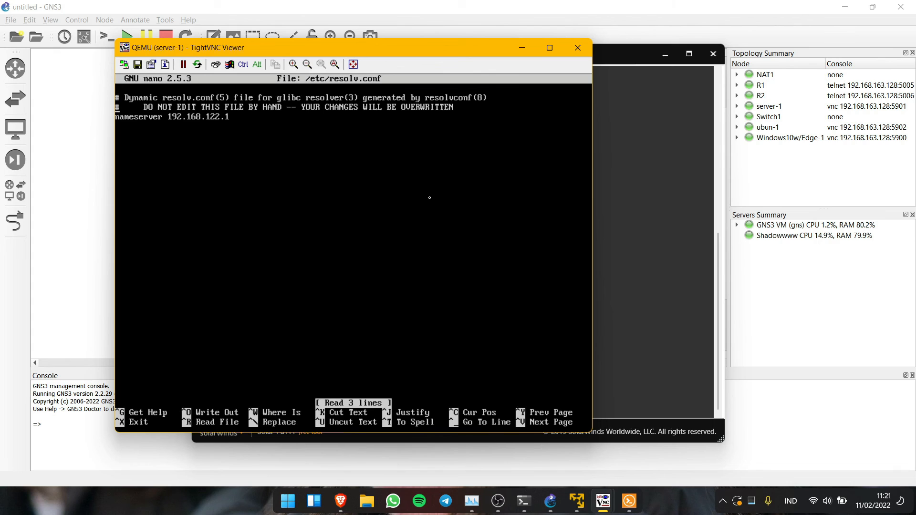
{"action": "key", "text": "Right"}
{"action": "key", "text": "Right"}
{"action": "key", "text": "Right"}
{"action": "key", "text": "Right"}
{"action": "key", "text": "Right"}
{"action": "key", "text": "Right"}
{"action": "key", "text": "Right"}
{"action": "key", "text": "Right"}
{"action": "key", "text": "Right"}
{"action": "key", "text": "Right"}
{"action": "key", "text": "Right"}
{"action": "key", "text": "Right"}
{"action": "key", "text": "Right"}
{"action": "key", "text": "Right"}
{"action": "key", "text": "Right"}
{"action": "key", "text": "Right"}
{"action": "key", "text": "Right"}
{"action": "key", "text": "Right"}
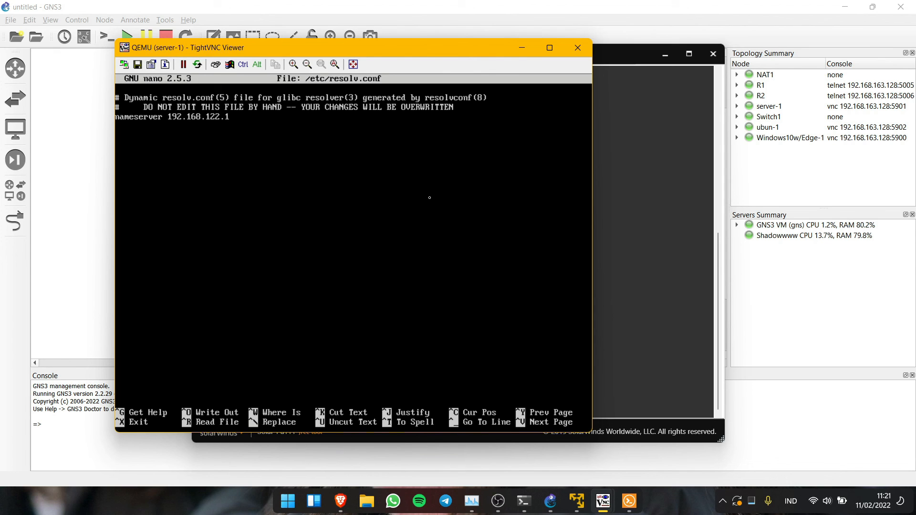
{"action": "key", "text": "BackSpace"}
{"action": "key", "text": "BackSpace"}
{"action": "key", "text": "BackSpace"}
{"action": "key", "text": "BackSpace"}
{"action": "key", "text": "BackSpace"}
{"action": "type", "text": "27.2"}
- Add nameserver lines for 10.0.2.2, 8.8.8.8 and 8.8.4.4 in resolv.conf
{"action": "key", "text": "Return"}
{"action": "type", "text": "nameserver 10.0.2.2"}
{"action": "key", "text": "Return"}
{"action": "type", "text": "nameserver 8.8.8.8"}
{"action": "key", "text": "Return"}
{"action": "type", "text": "nameserver 8.8.4.4"}
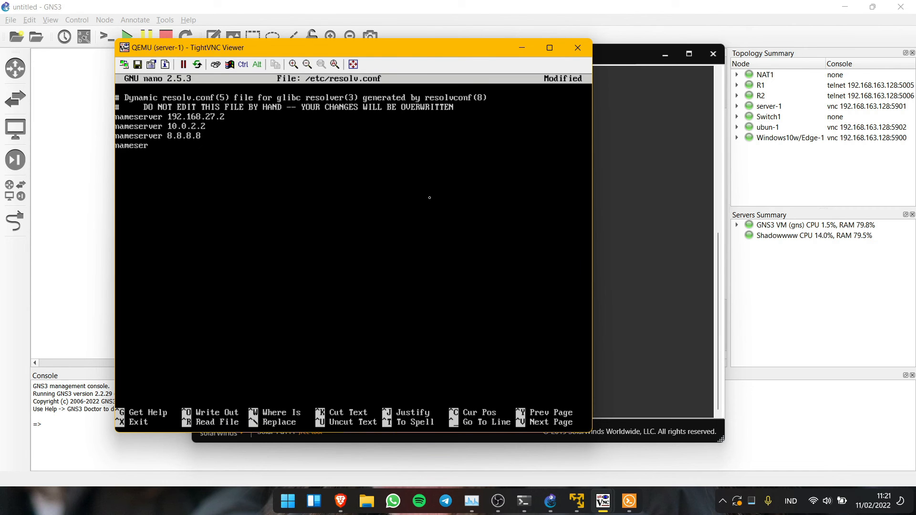
- Save resolv.conf and verify with nslookup that tekjare.com resolves to 192.168.27.2
{"action": "key", "text": "ctrl+x"}
{"action": "key", "text": "y"}
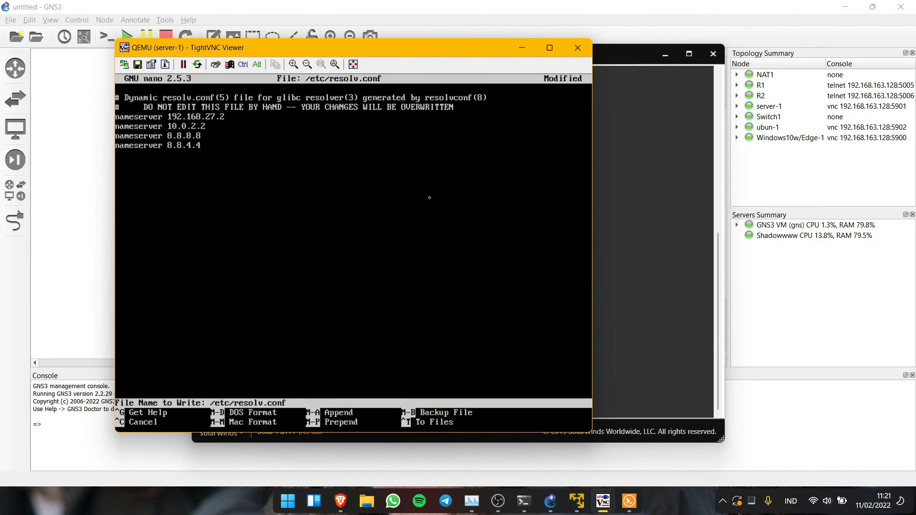
{"action": "key", "text": "Return"}
{"action": "type", "text": "nslo"}
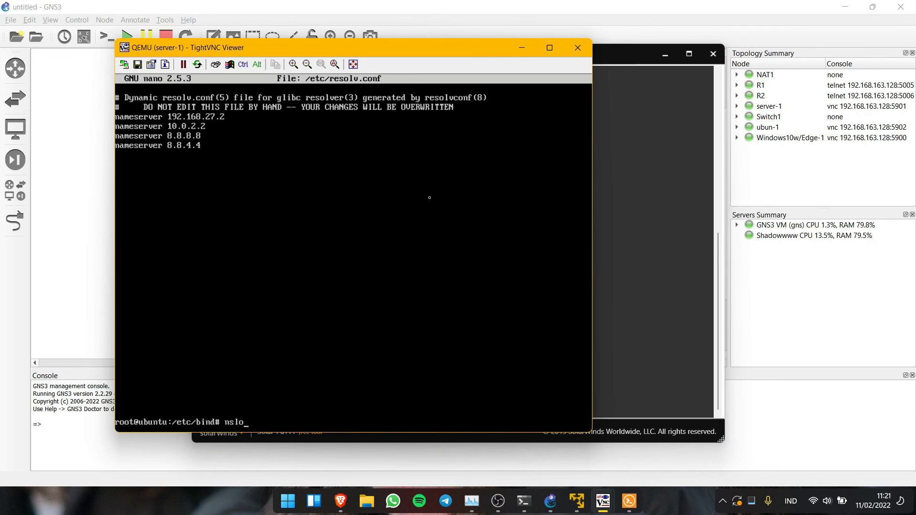
{"action": "type", "text": "okup tekjare.com"}
{"action": "key", "text": "Return"}
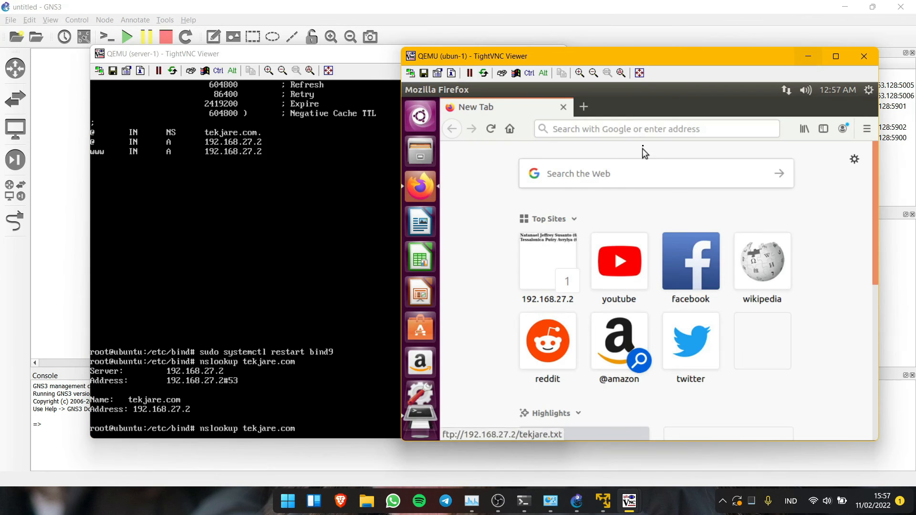
{"action": "left_click", "coordinate": [641, 127]}
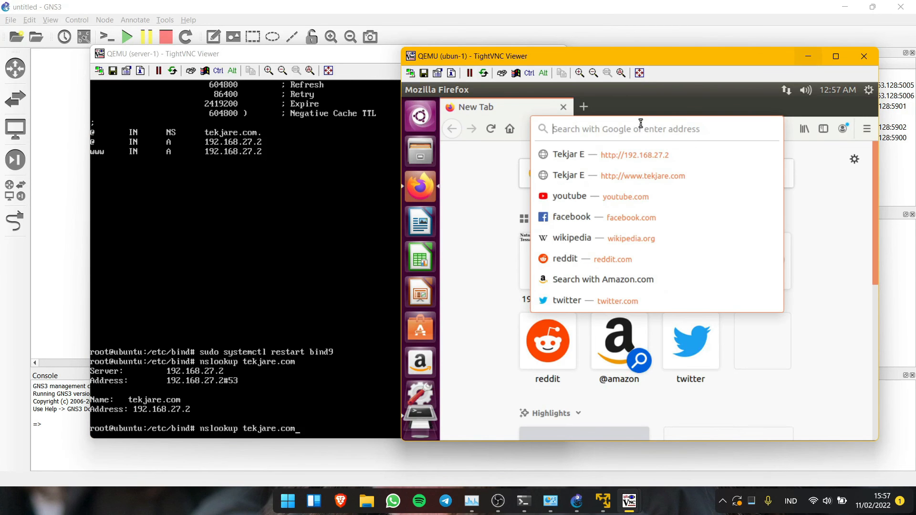
{"action": "type", "text": "tekjare.com/"}
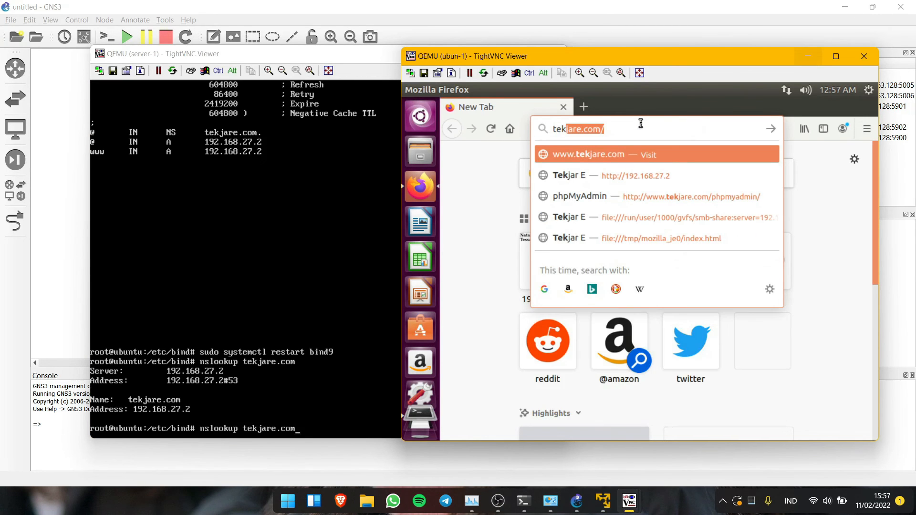
{"action": "key", "text": "Return"}
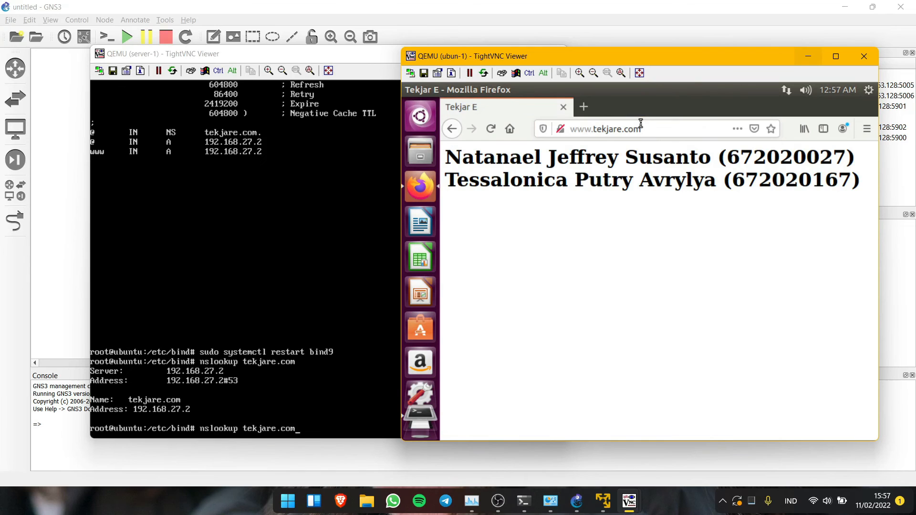
{"action": "left_click", "coordinate": [641, 125]}
{"action": "left_click", "coordinate": [649, 127]}
{"action": "type", "text": "/phpmyadmin/"}
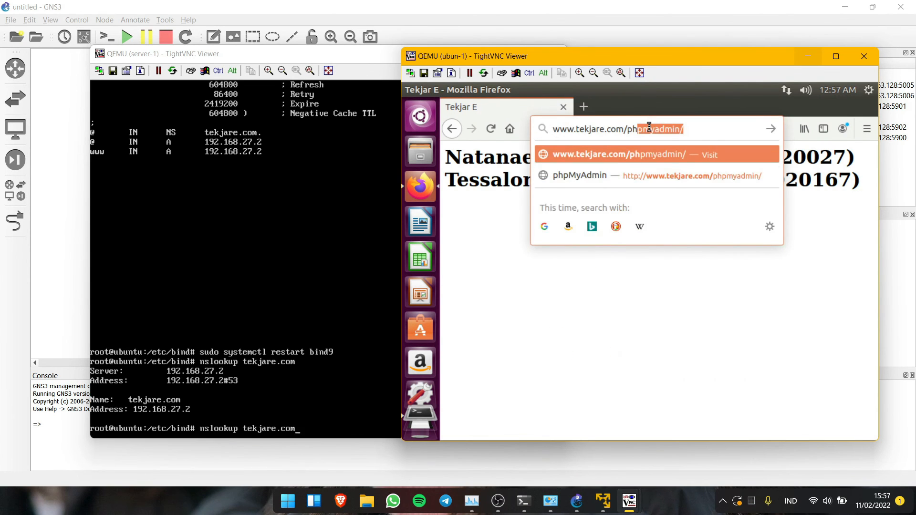
{"action": "key", "text": "Return"}
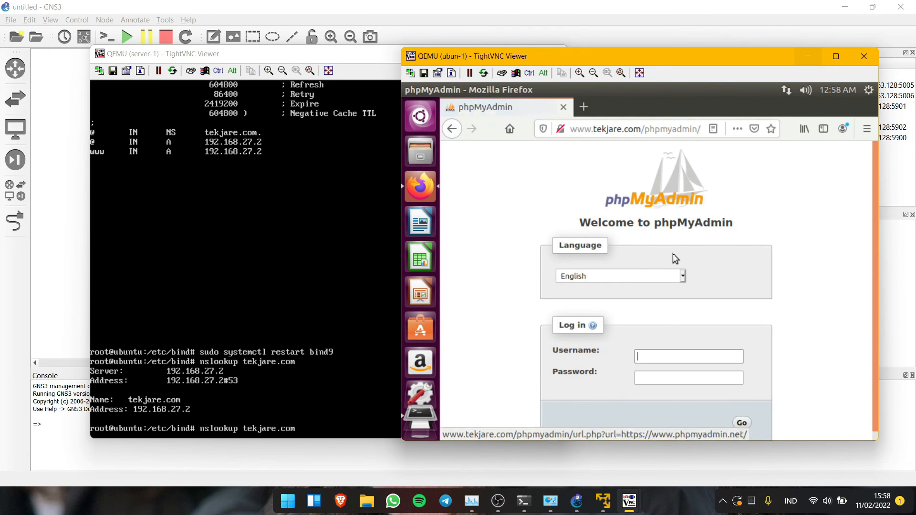
{"action": "type", "text": "root"}
{"action": "key", "text": "Tab"}
{"action": "type", "text": "1"}
{"action": "key", "text": "Return"}
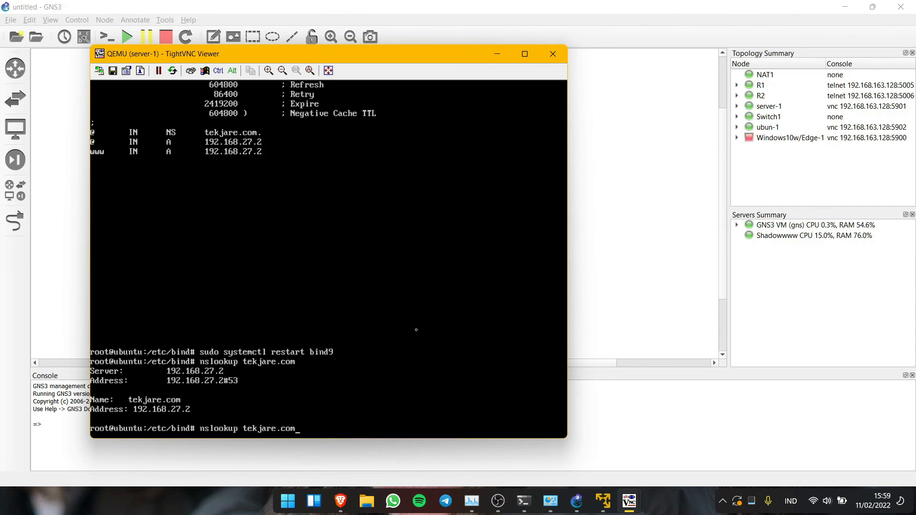
- Clear the stray prompt text and change into /home/je on server-1
{"action": "type", "text": "cle"}
{"action": "key", "text": "BackSpace"}
{"action": "key", "text": "BackSpace"}
{"action": "key", "text": "BackSpace"}
{"action": "key", "text": "BackSpace"}
{"action": "key", "text": "BackSpace"}
{"action": "key", "text": "BackSpace"}
{"action": "key", "text": "BackSpace"}
{"action": "key", "text": "BackSpace"}
{"action": "key", "text": "BackSpace"}
{"action": "key", "text": "BackSpace"}
{"action": "key", "text": "BackSpace"}
{"action": "key", "text": "BackSpace"}
{"action": "key", "text": "BackSpace"}
{"action": "key", "text": "BackSpace"}
{"action": "key", "text": "BackSpace"}
{"action": "key", "text": "BackSpace"}
{"action": "key", "text": "BackSpace"}
{"action": "key", "text": "BackSpace"}
{"action": "key", "text": "BackSpace"}
{"action": "key", "text": "BackSpace"}
{"action": "key", "text": "BackSpace"}
{"action": "key", "text": "BackSpace"}
{"action": "type", "text": "cd"}
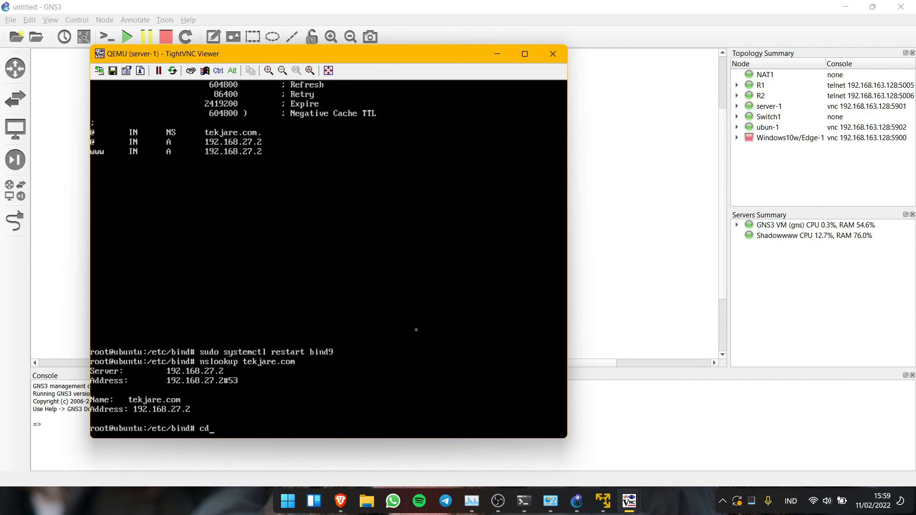
{"action": "type", "text": " /home/je"}
{"action": "key", "text": "Return"}
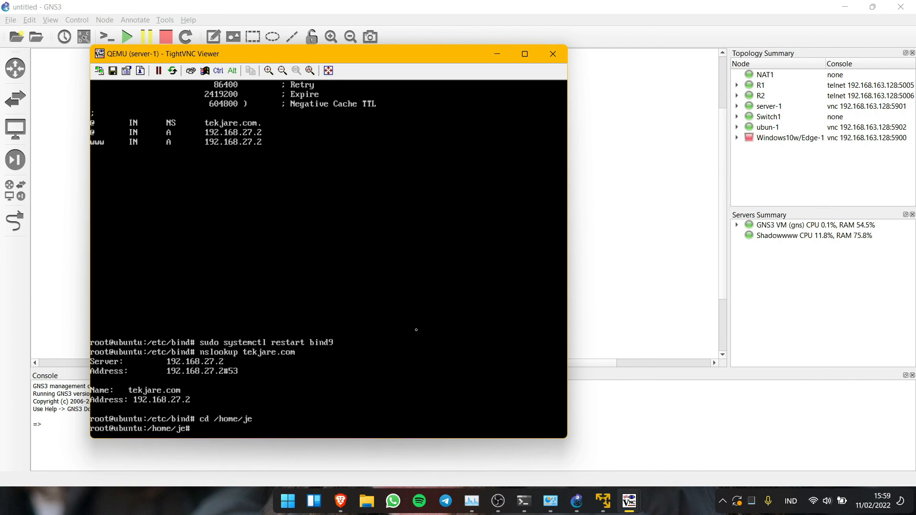
- Enable Apache's ssl module, already enabled, and enter mkdir /etc/apache2/ssl
{"action": "type", "text": "a2enmod ssl"}
{"action": "key", "text": "Return"}
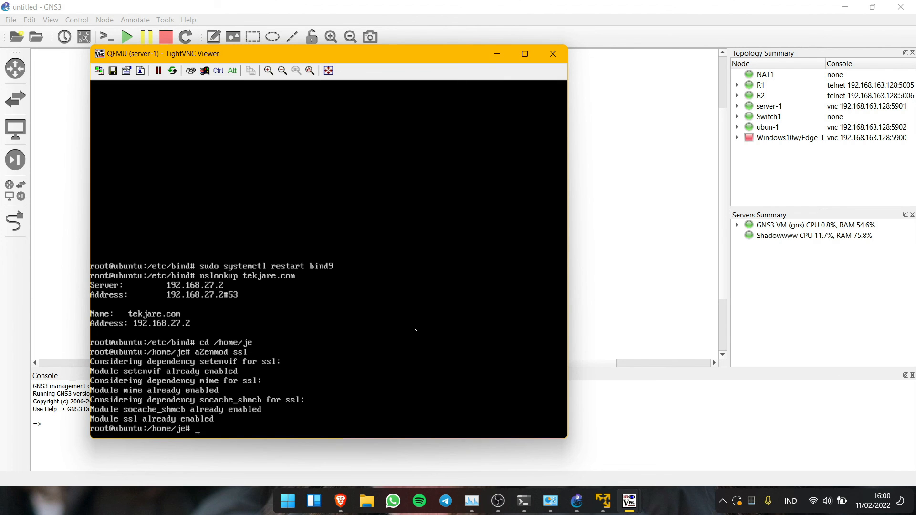
{"action": "type", "text": "mkdir /etc/apache2/ssl"}
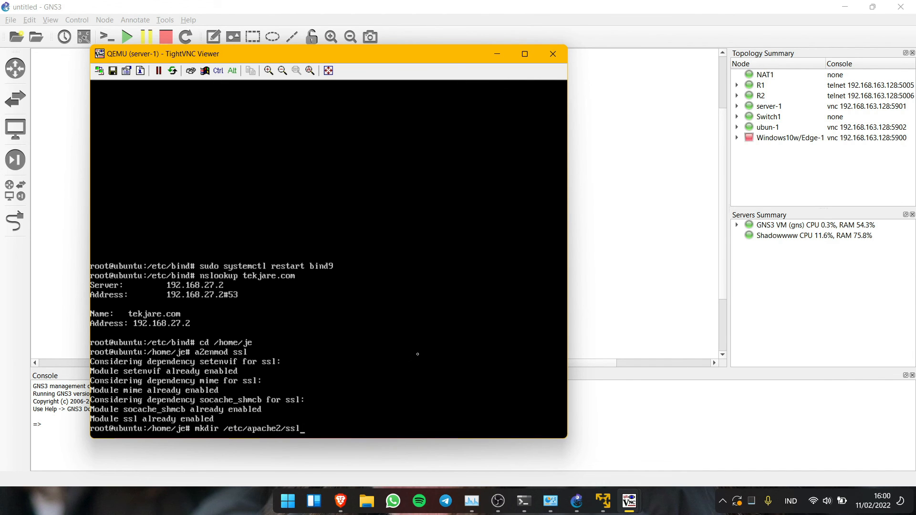
- Create /etc/apache2/ssl and run openssl req for a 365-day RSA 2048 self-signed key and certificate
{"action": "key", "text": "Return"}
{"action": "type", "text": "openssl"}
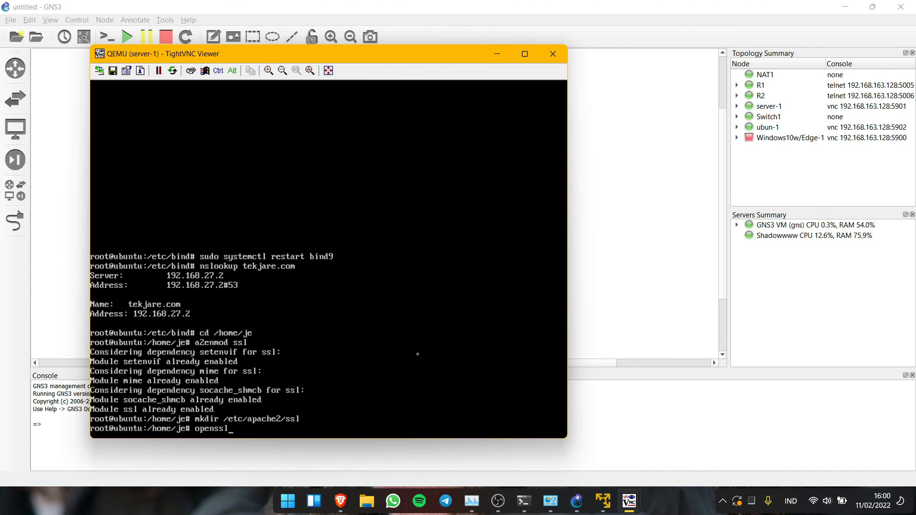
{"action": "type", "text": " req -x509 -"}
{"action": "type", "text": "nodes -days 365 -newkey"}
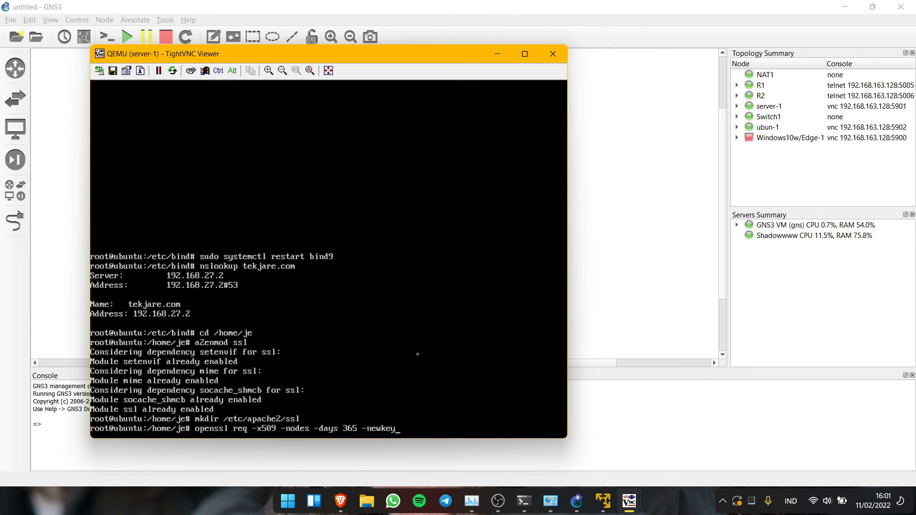
{"action": "type", "text": " rsa:2048 -keyout /etc/apache2"}
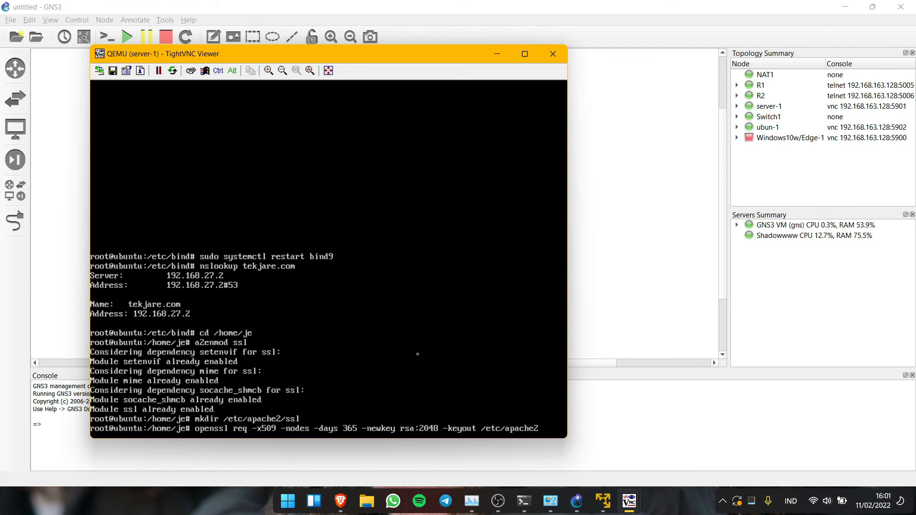
{"action": "type", "text": "/ssl/apache.key -o"}
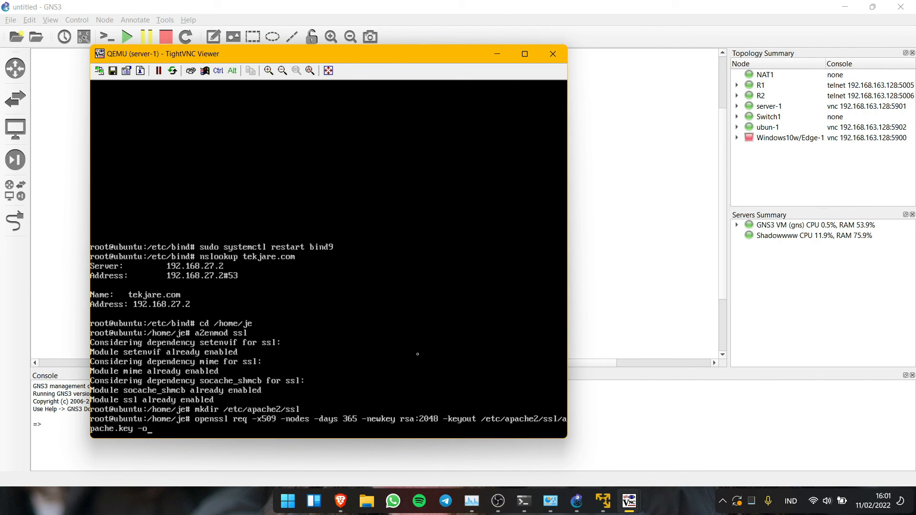
{"action": "type", "text": "ut /etc/apache2/ssl/apache.crt"}
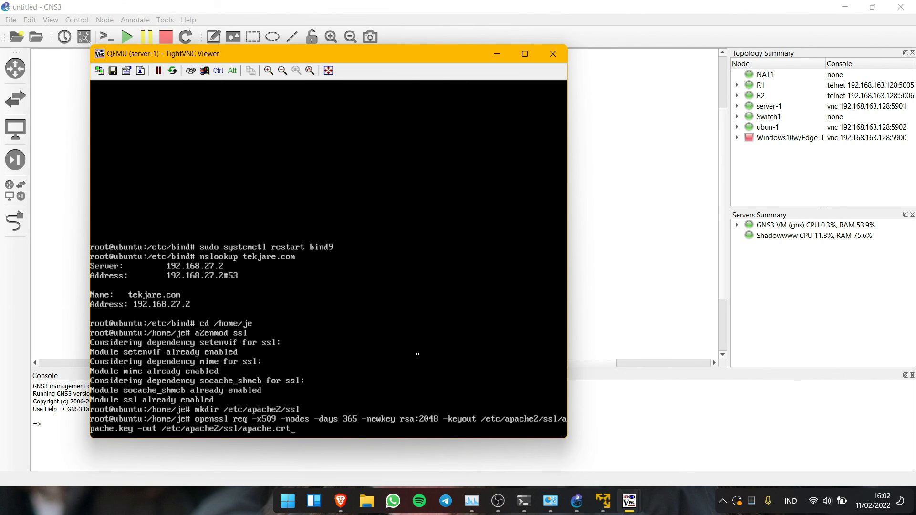
{"action": "key", "text": "Return"}
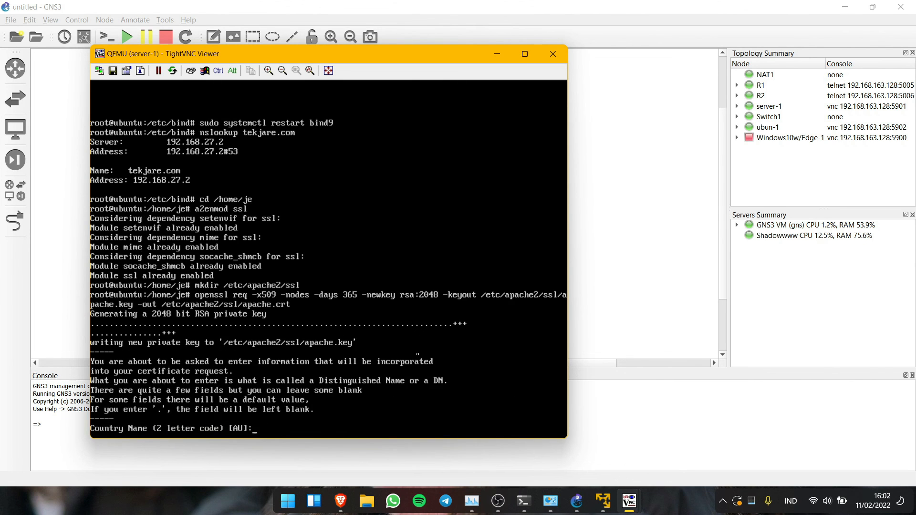
- Fill certificate details: country id, state jateng, locality salatiga, organization uksw, blank OU/CN, contact e-mail
{"action": "type", "text": "id"}
{"action": "key", "text": "Return"}
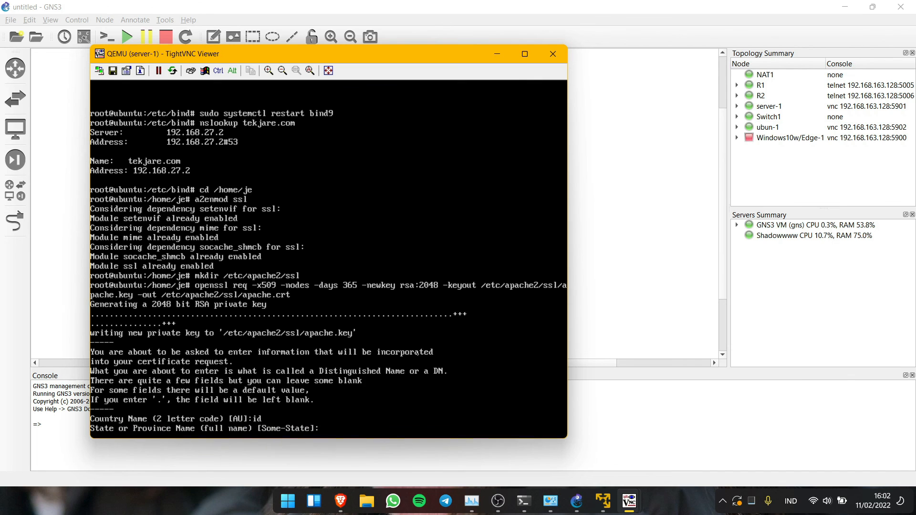
{"action": "type", "text": "jateng"}
{"action": "key", "text": "Return"}
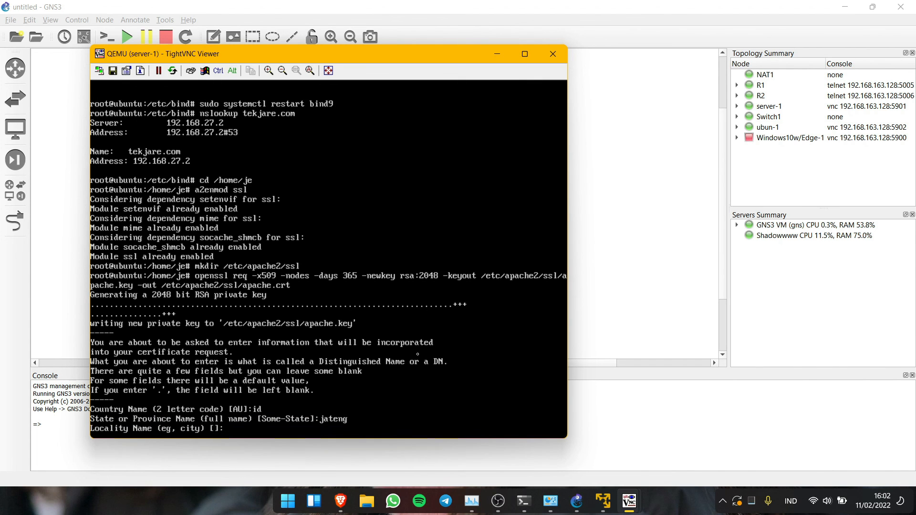
{"action": "type", "text": "salatiga"}
{"action": "key", "text": "Return"}
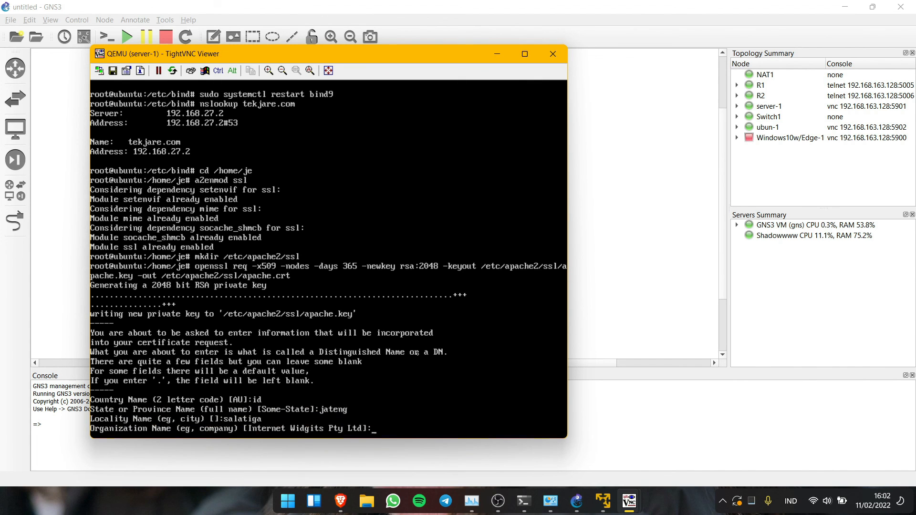
{"action": "type", "text": "uksw"}
{"action": "key", "text": "Return"}
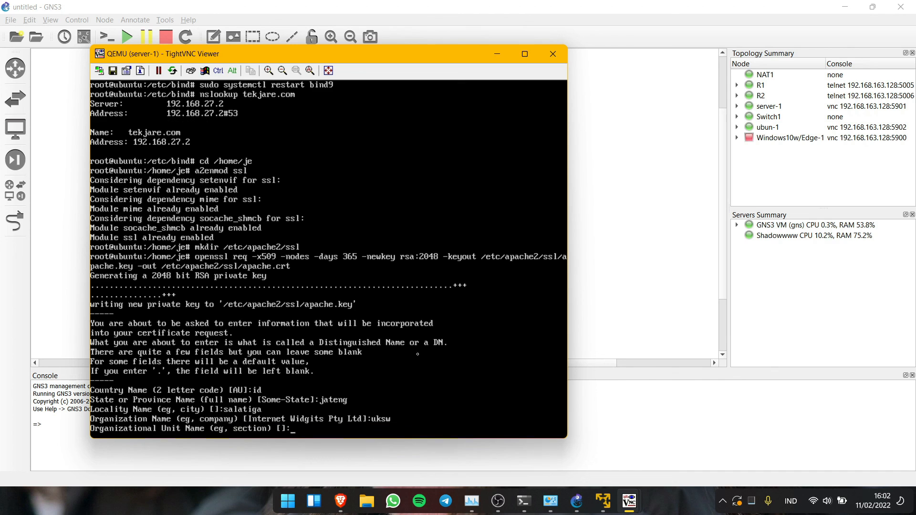
{"action": "key", "text": "Return"}
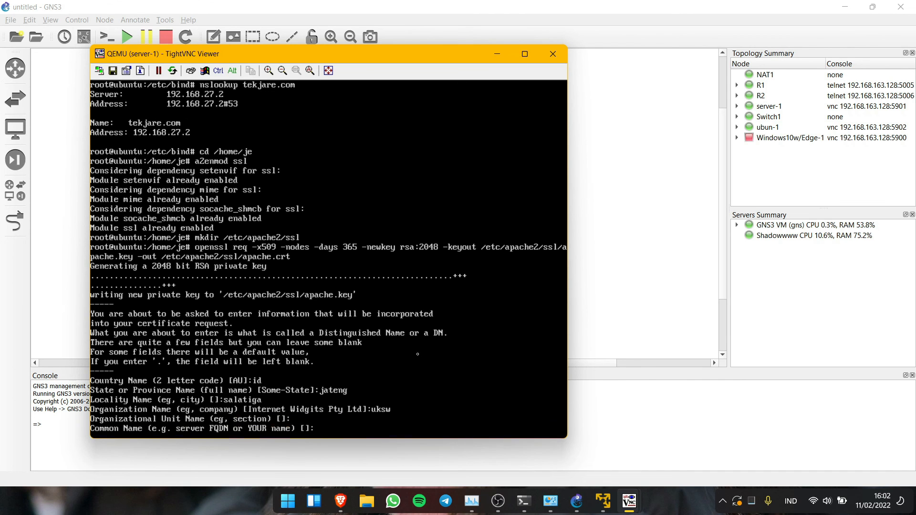
{"action": "key", "text": "Return"}
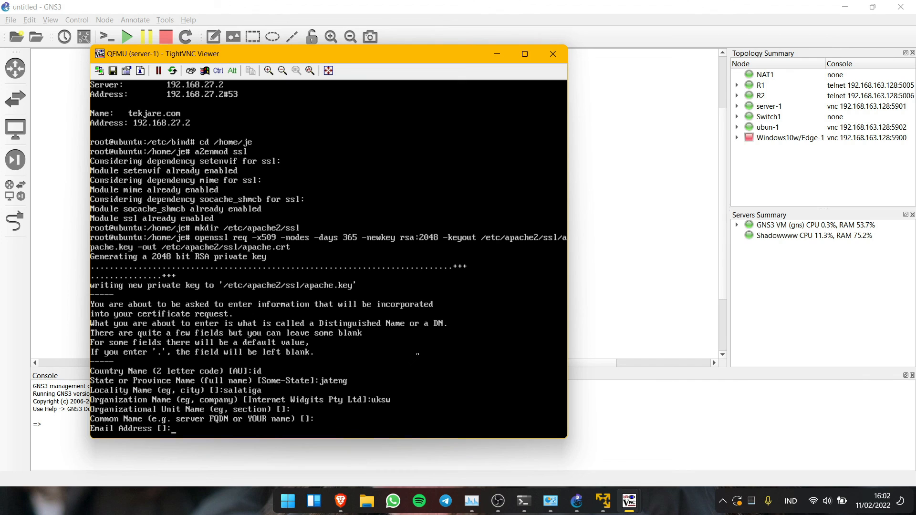
{"action": "key", "text": "Return"}
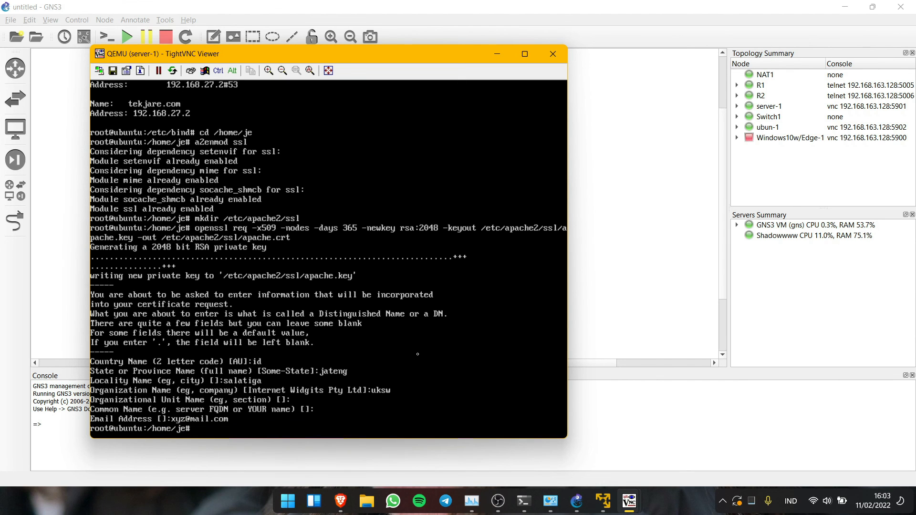
- Add SSLCertificateFile /etc/apache2/ssl/apache.crt below SSLEngine on in default-ssl.conf
{"action": "type", "text": "nano /etc/apache2/sites"}
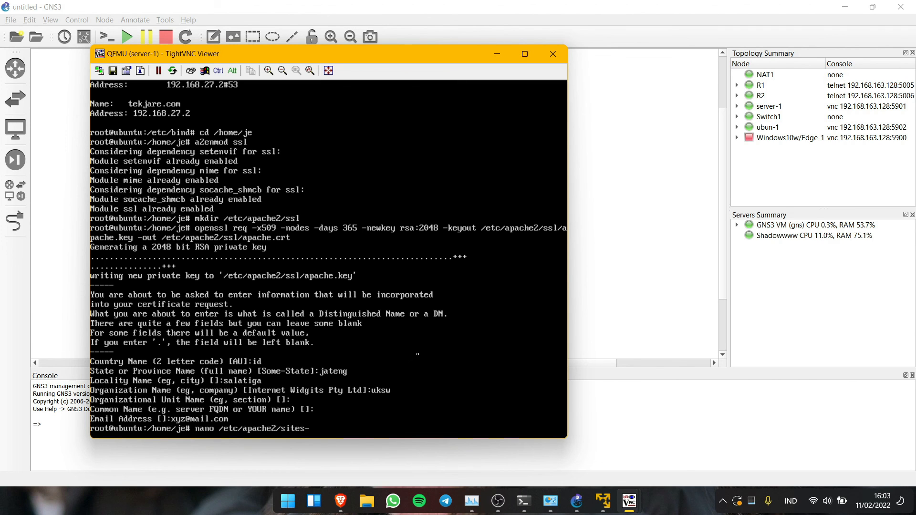
{"action": "type", "text": "-availabl"}
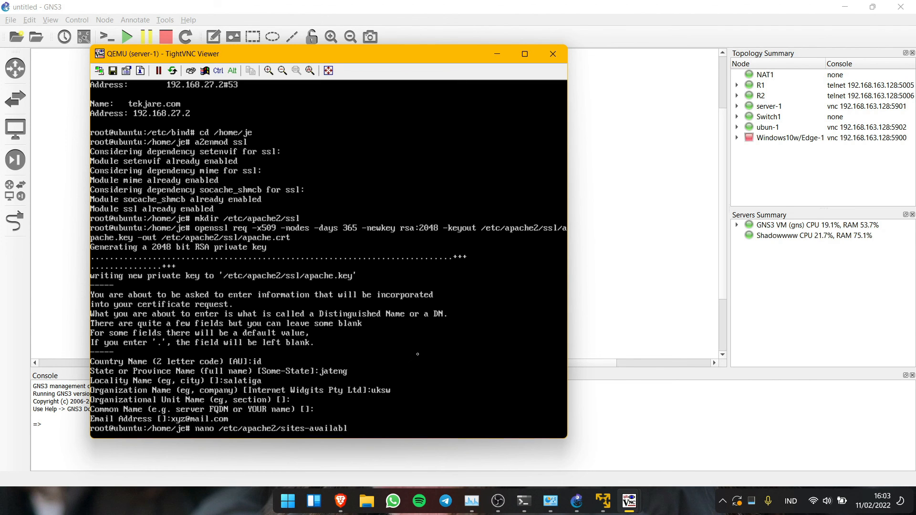
{"action": "type", "text": "e/default-ssl.conf"}
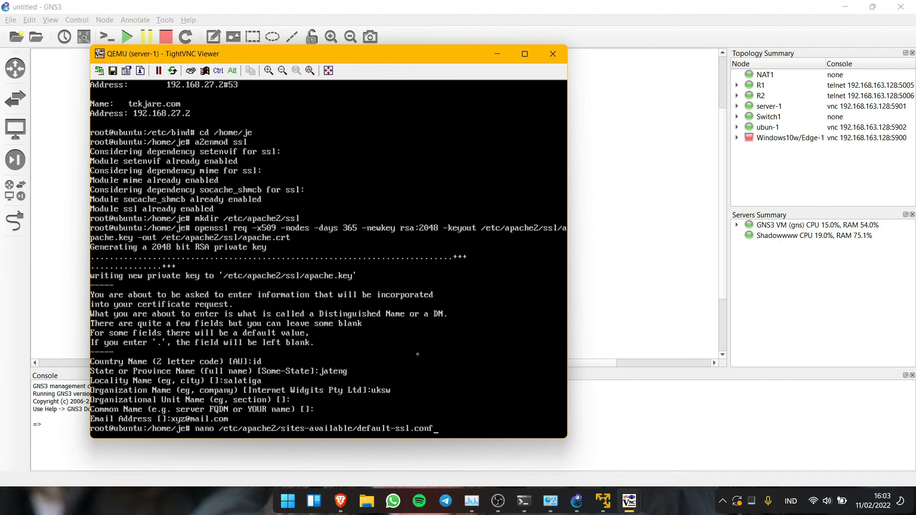
{"action": "key", "text": "Return"}
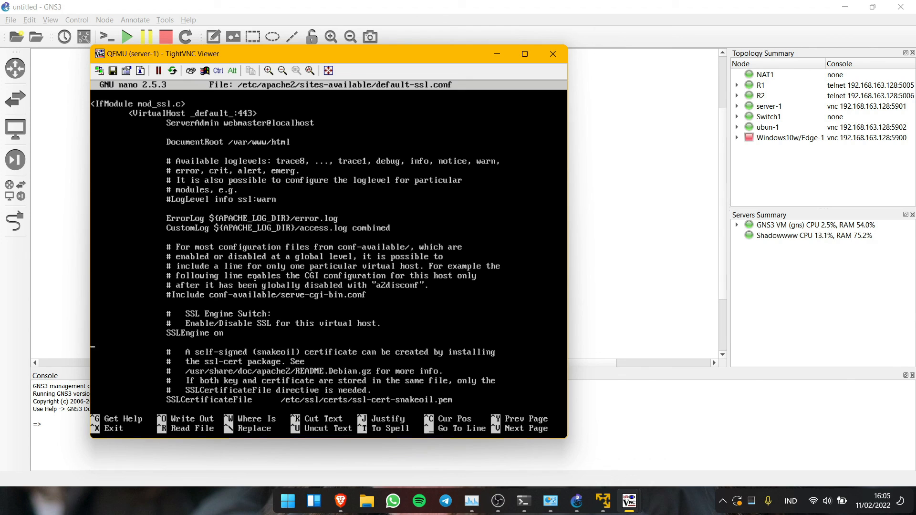
{"action": "key", "text": "Return"}
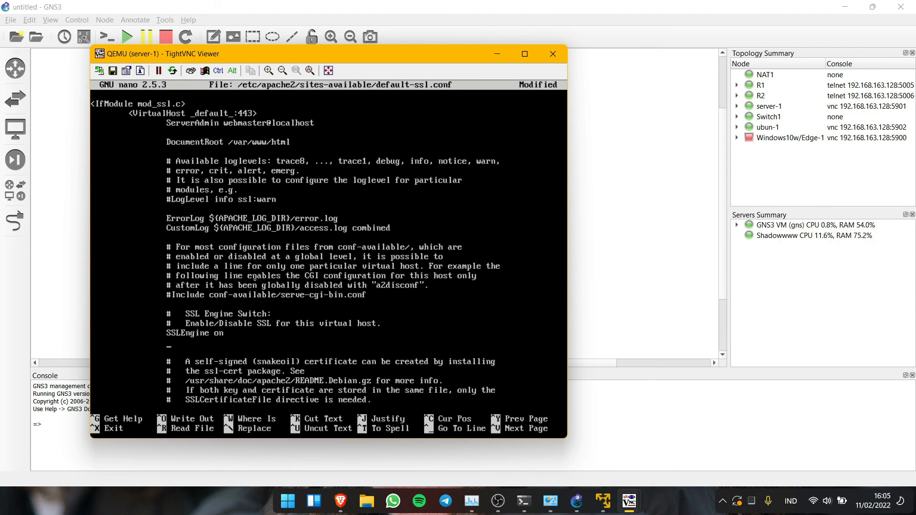
{"action": "key", "text": "Caps_Lock"}
{"action": "type", "text": "SSL"}
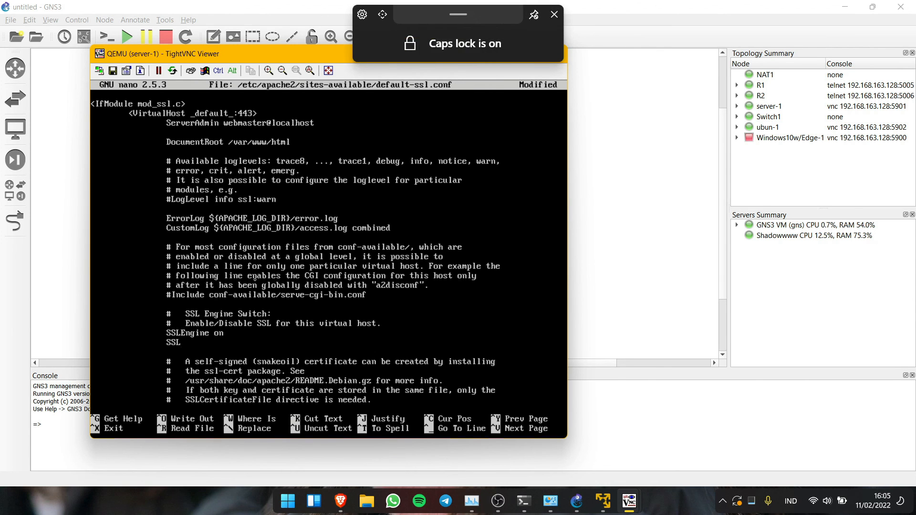
{"action": "key", "text": "Caps_Lock"}
{"action": "type", "text": "Certi"}
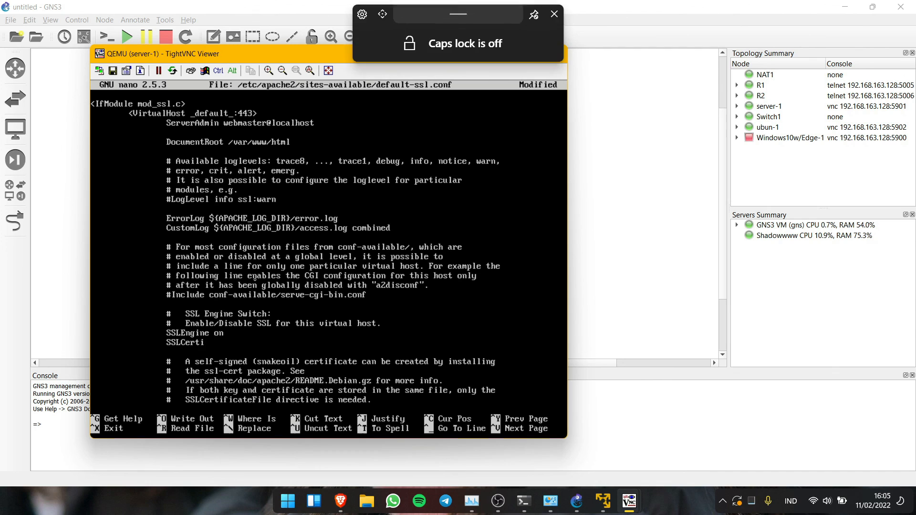
{"action": "type", "text": "ficateFile /etc/apache2/ssl/apache.crt"}
- Add SSLCertificateKeyFile /etc/apache2/ssl/apache.key below it and save default-ssl.conf
{"action": "key", "text": "Return"}
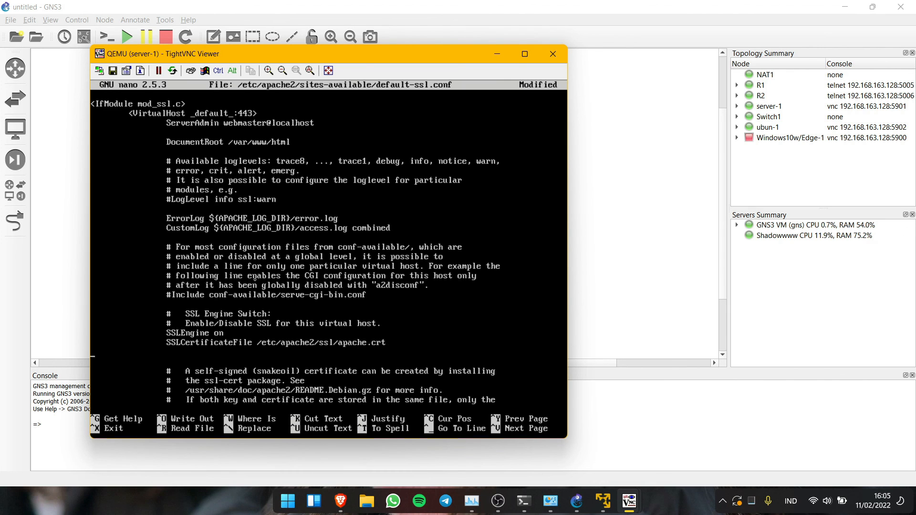
{"action": "type", "text": "SS:"}
{"action": "type", "text": "LCerti"}
{"action": "type", "text": "ficate"}
{"action": "type", "text": "KeyFile"}
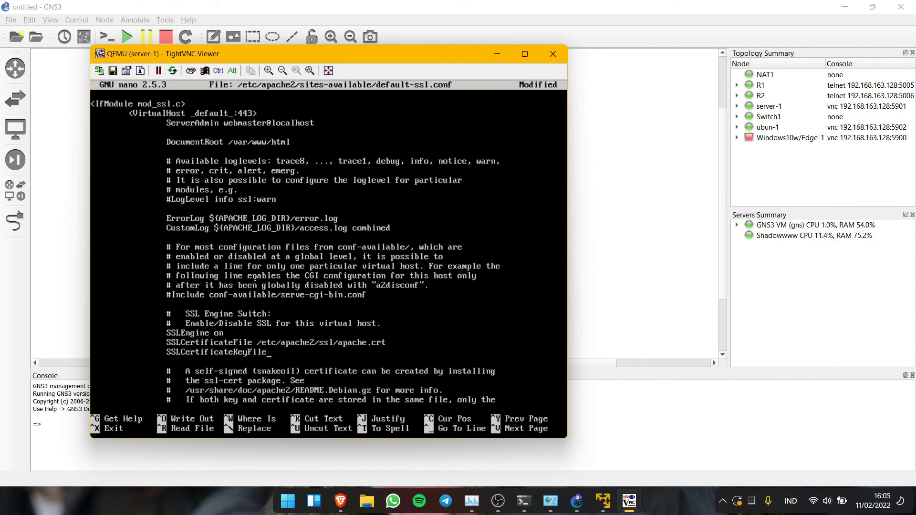
{"action": "type", "text": " /etc/apache2/ssl/apache.key"}
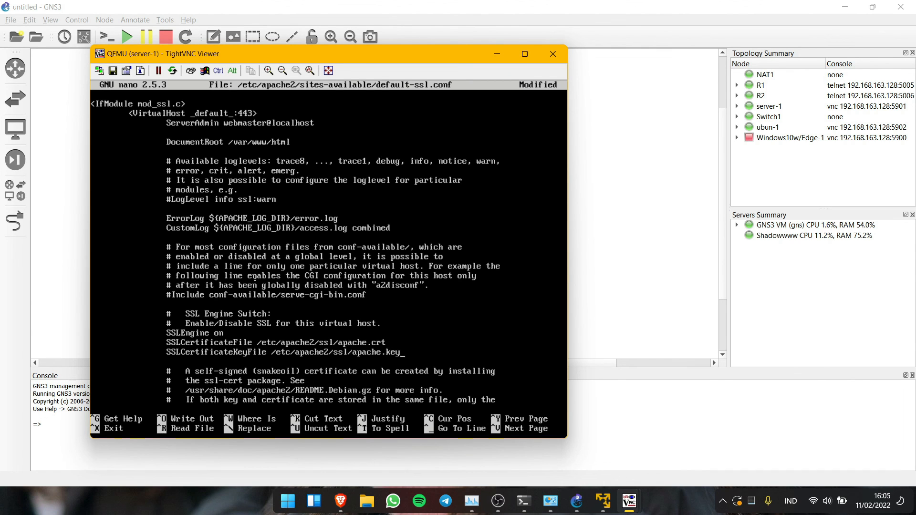
{"action": "key", "text": "ctrl+x"}
{"action": "key", "text": "y"}
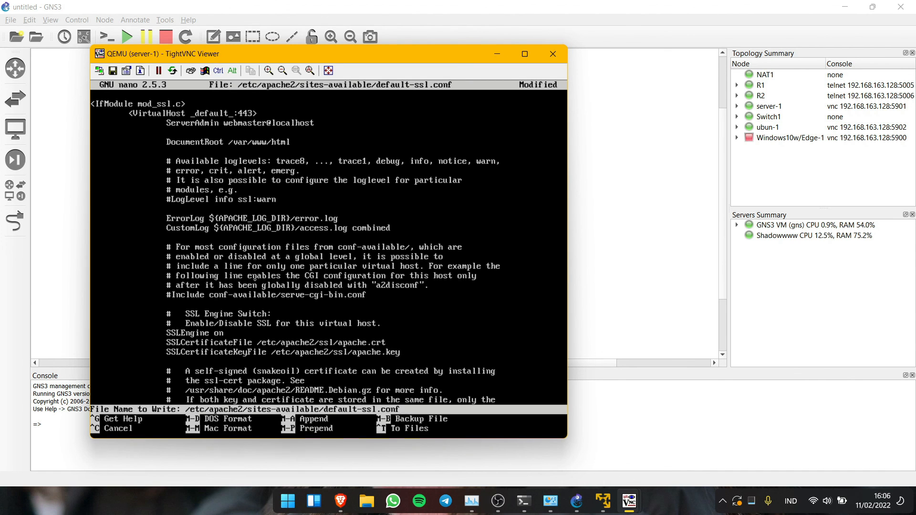
{"action": "key", "text": "Return"}
{"action": "type", "text": "a2"}
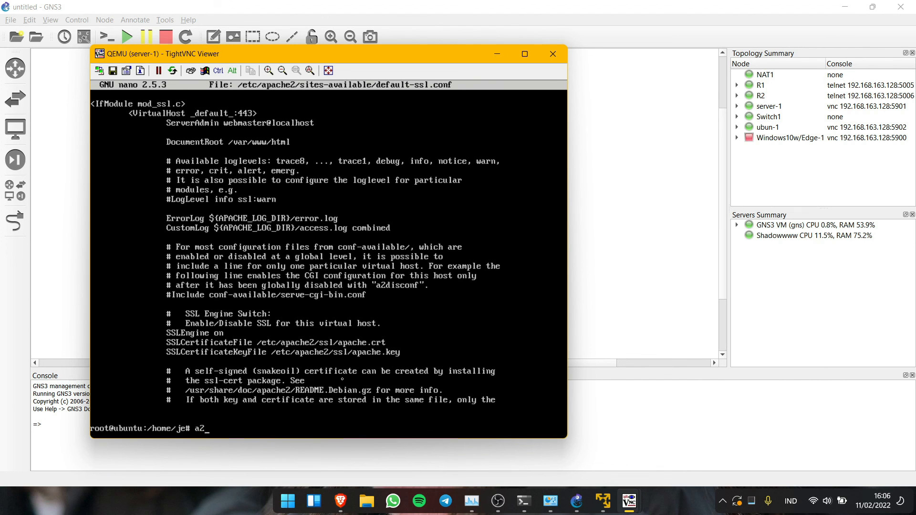
{"action": "type", "text": "ensite default-ssl.con"}
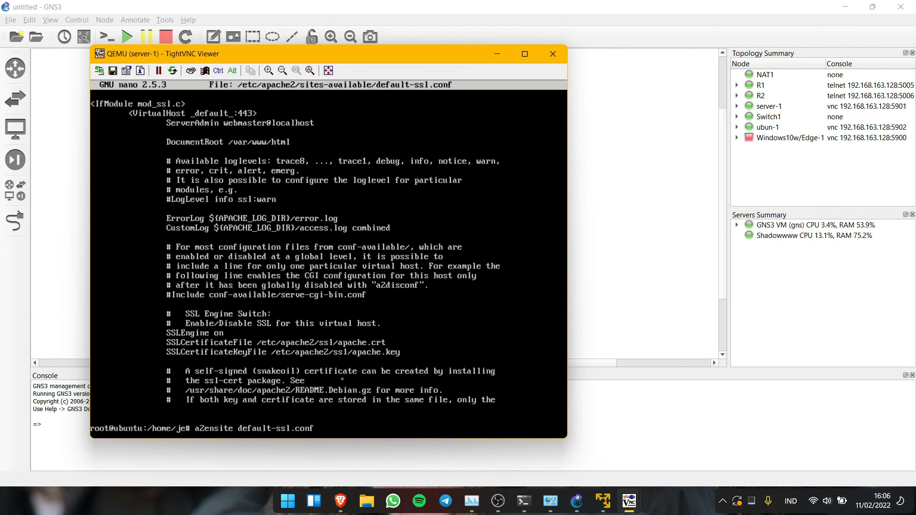
{"action": "type", "text": "f"}
- Enable default-ssl.conf with a2ensite and run service apache2 reload
{"action": "key", "text": "Return"}
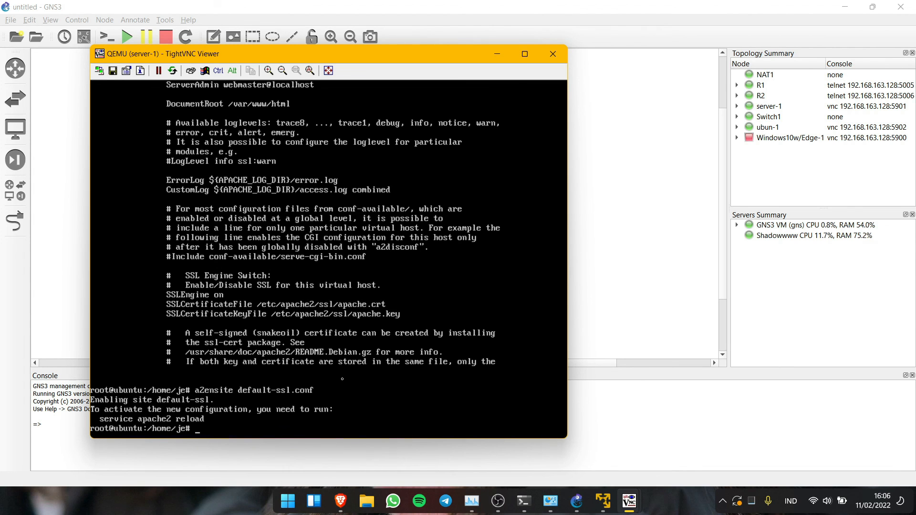
{"action": "type", "text": "service apache2 reload"}
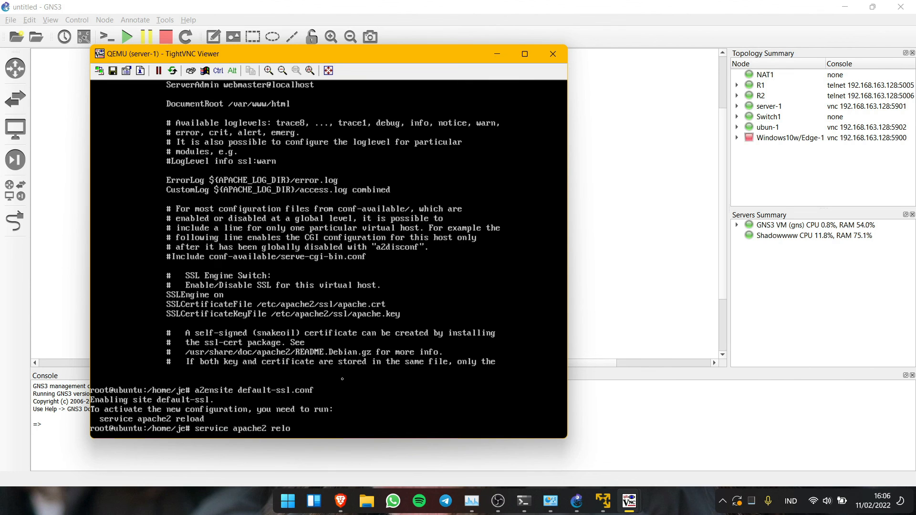
{"action": "key", "text": "Return"}
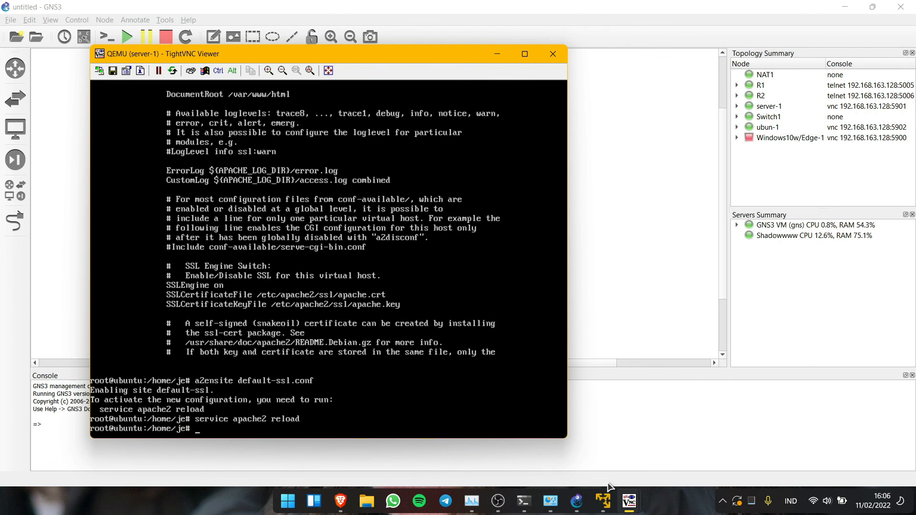
- Bring the ubun-1 client console forward and log in with the user password
{"action": "mouse_move", "coordinate": [637, 500]}
{"action": "left_click", "coordinate": [656, 450]}
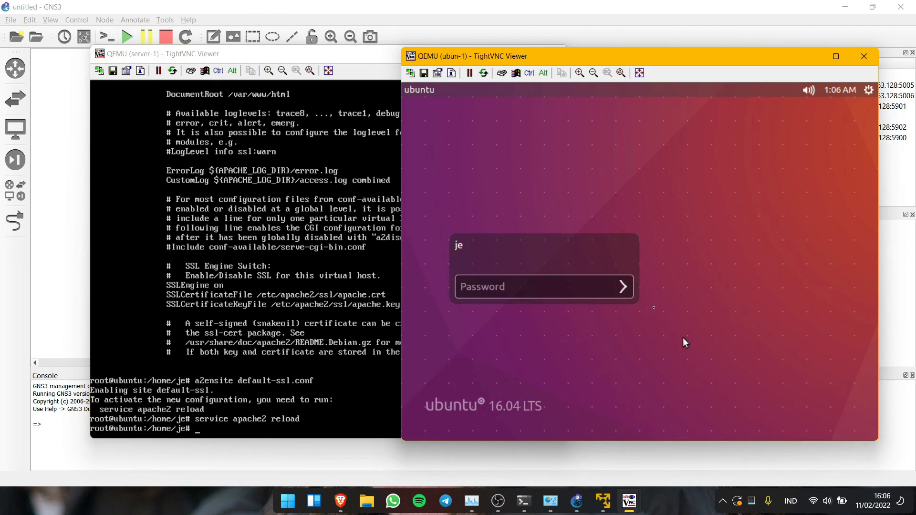
{"action": "key", "text": "Return"}
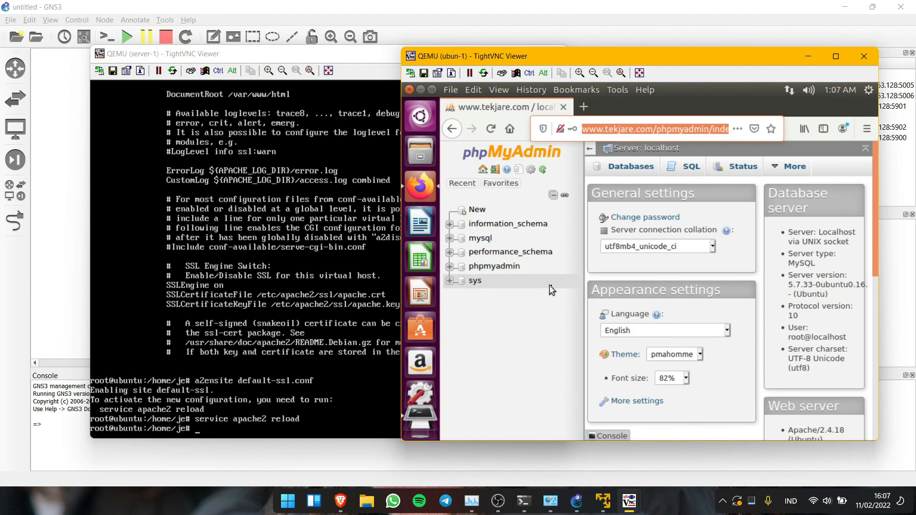
{"action": "left_click", "coordinate": [622, 128]}
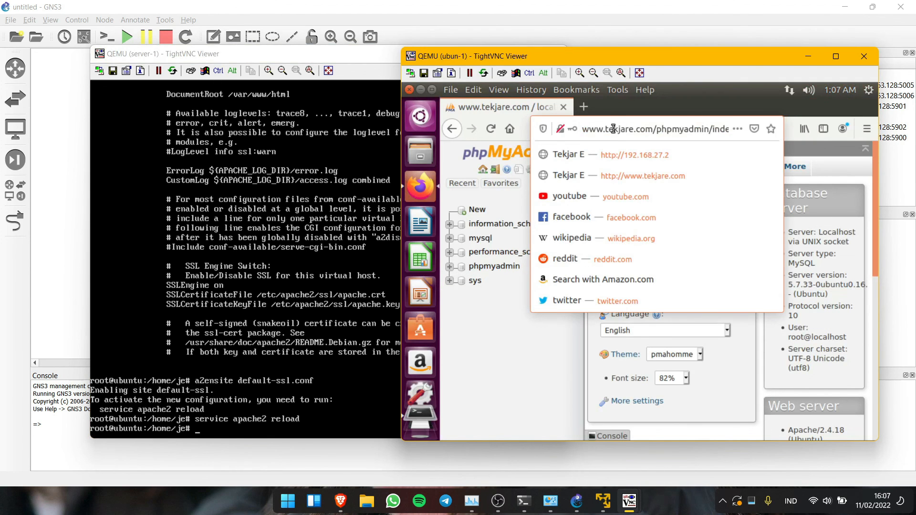
{"action": "left_click", "coordinate": [562, 129]}
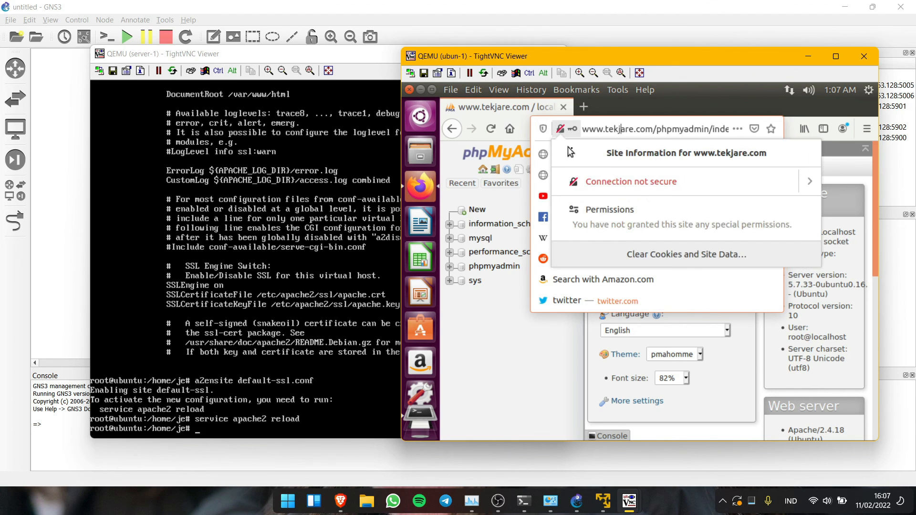
{"action": "left_click", "coordinate": [673, 129]}
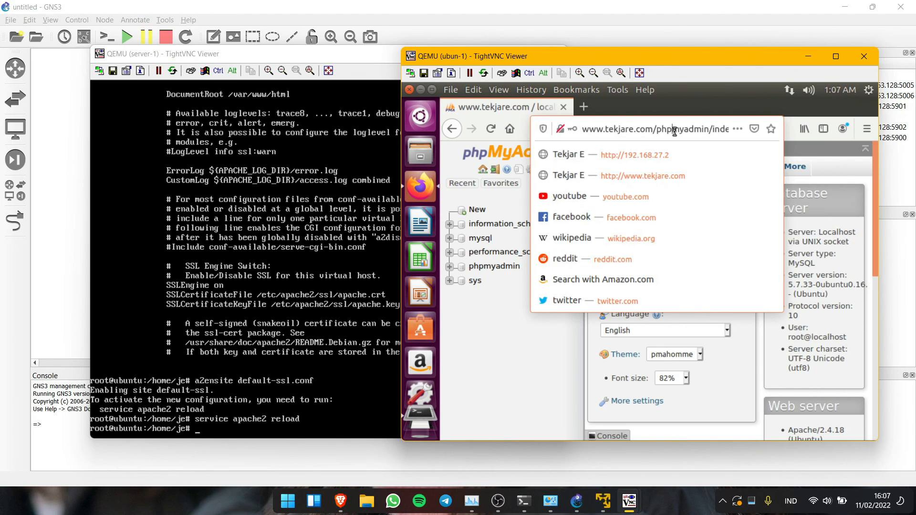
{"action": "key", "text": "ctrl+a"}
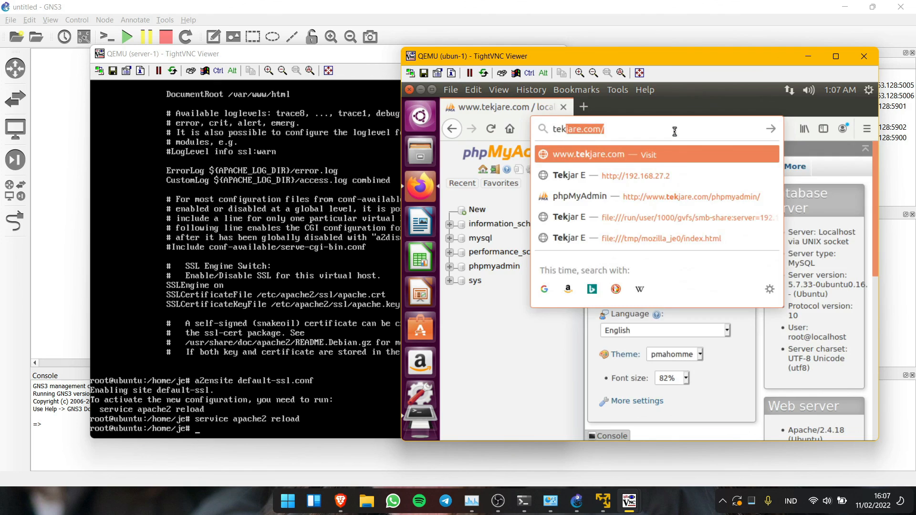
{"action": "key", "text": "Return"}
{"action": "left_click", "coordinate": [572, 130]}
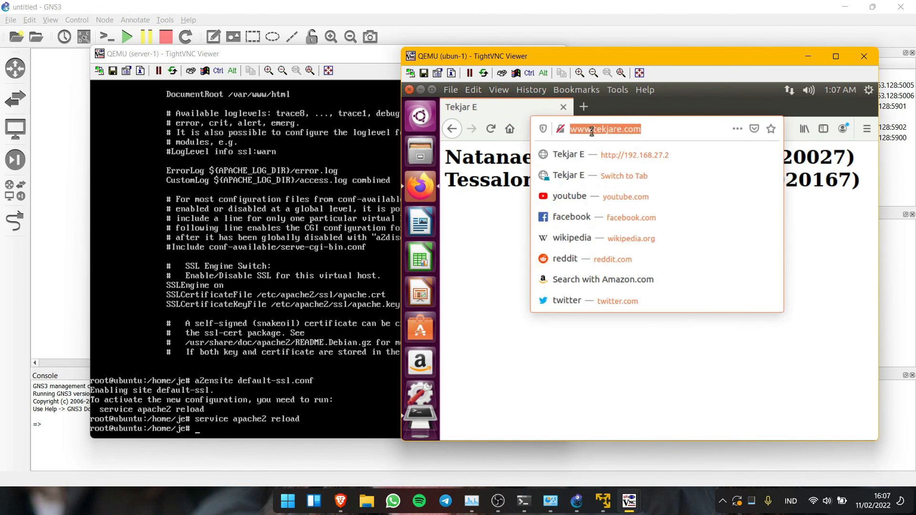
{"action": "left_click", "coordinate": [571, 130]}
{"action": "type", "text": "https"}
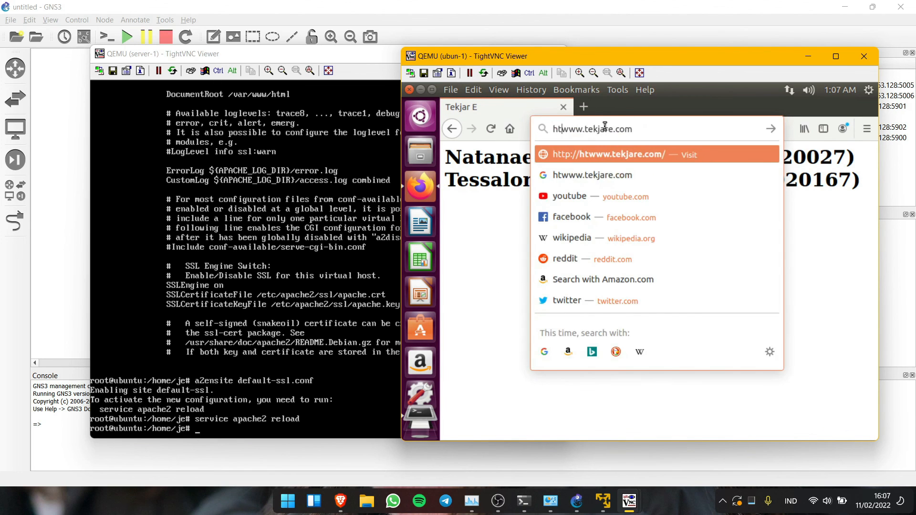
{"action": "type", "text": "://"}
{"action": "key", "text": "Return"}
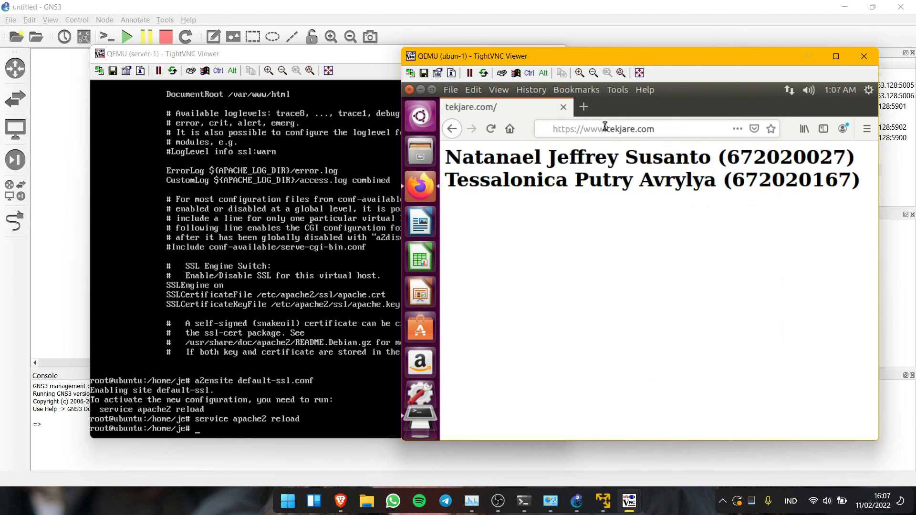
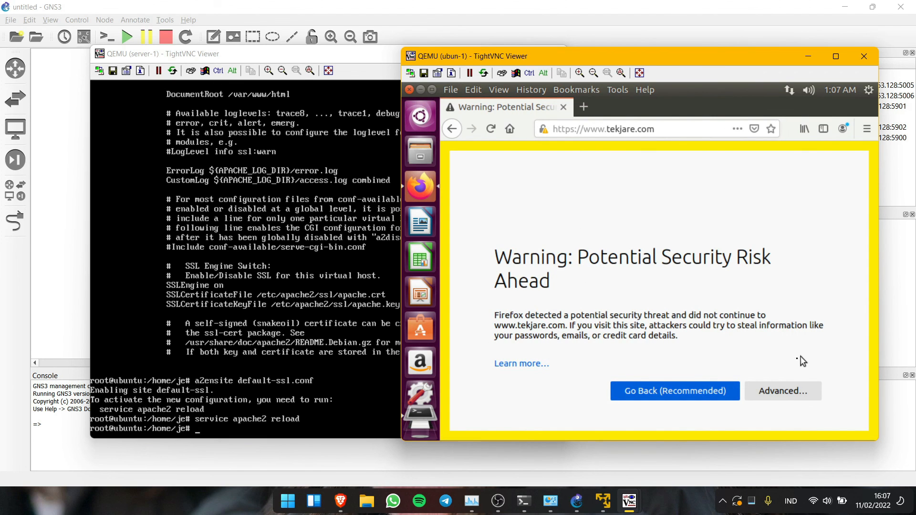
{"action": "left_click", "coordinate": [773, 391]}
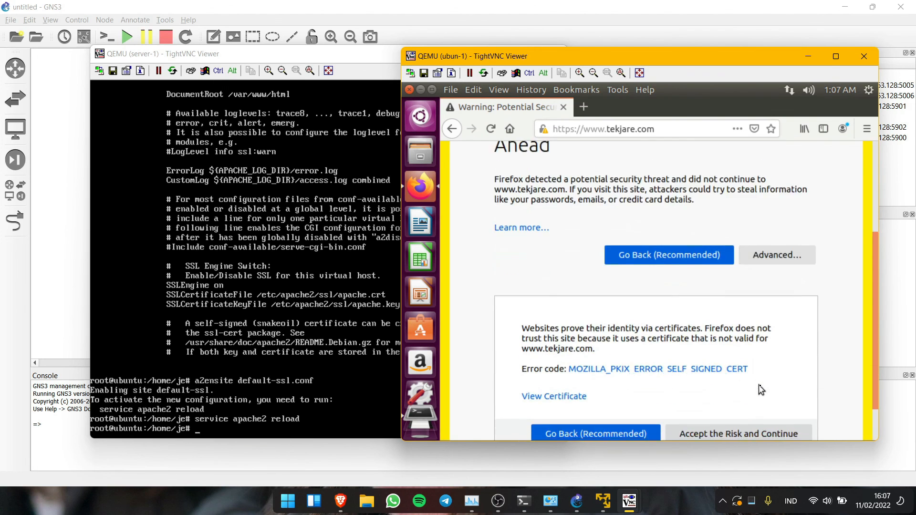
{"action": "left_click", "coordinate": [725, 387]}
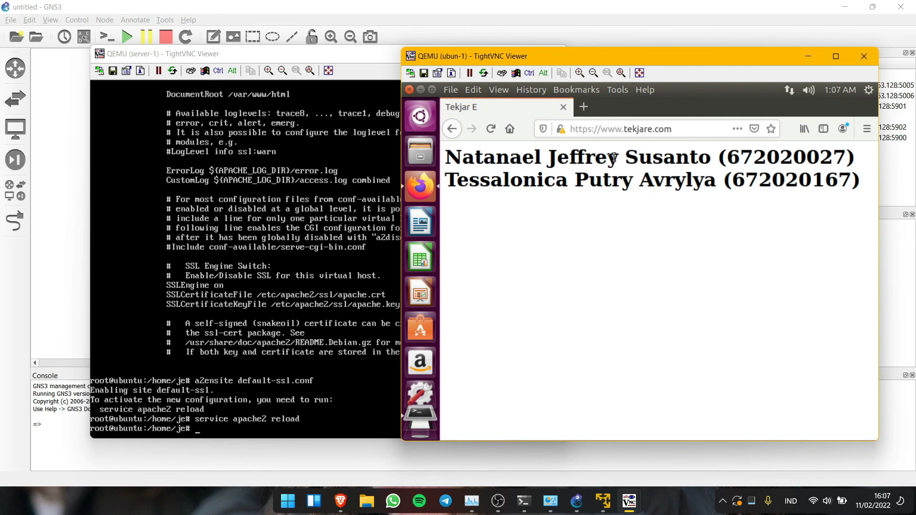
{"action": "left_click", "coordinate": [596, 129]}
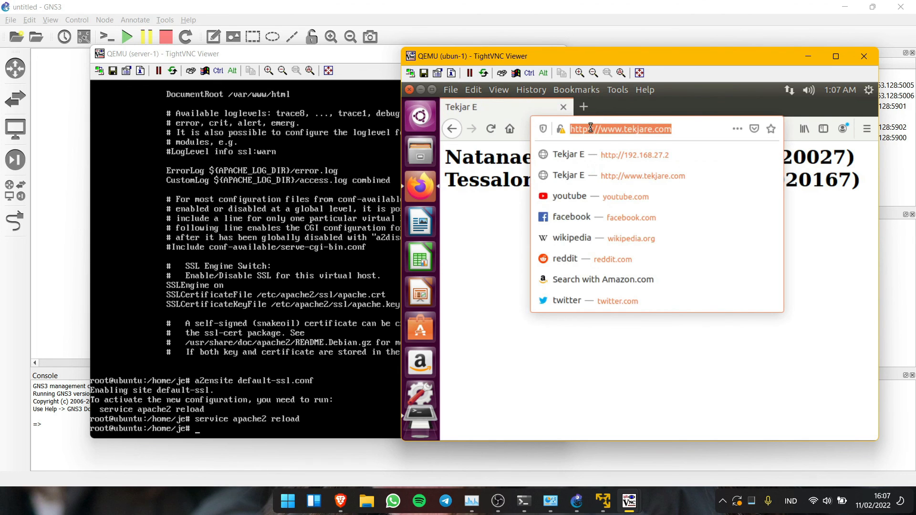
{"action": "left_click", "coordinate": [591, 128]}
{"action": "key", "text": "BackSpace"}
{"action": "type", "text": ":"}
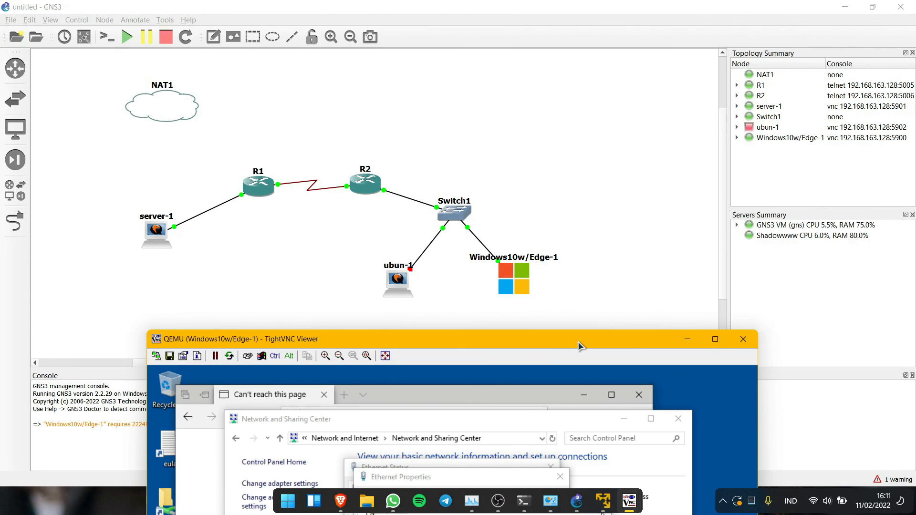
- Retry loading tekjare.com in the Windows client's browser
{"action": "left_click_drag", "start_coordinate": [573, 345], "coordinate": [571, 33]}
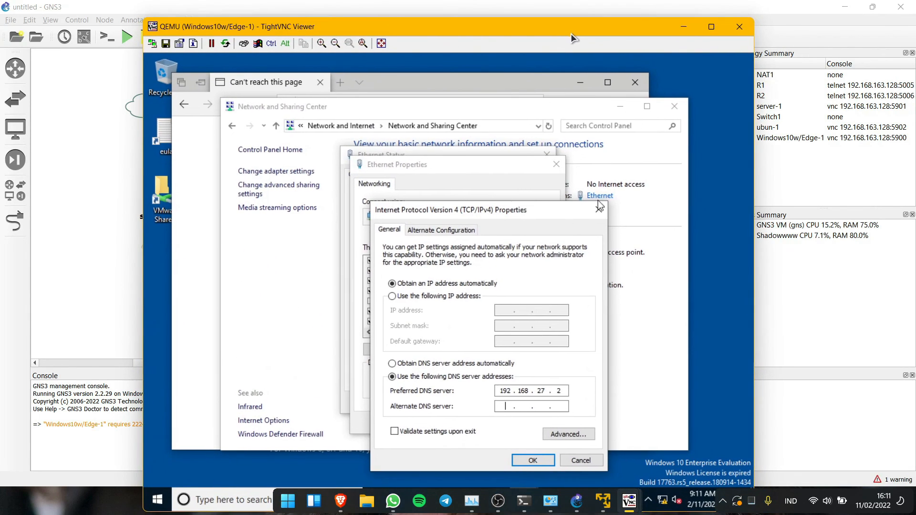
{"action": "left_click", "coordinate": [504, 85]}
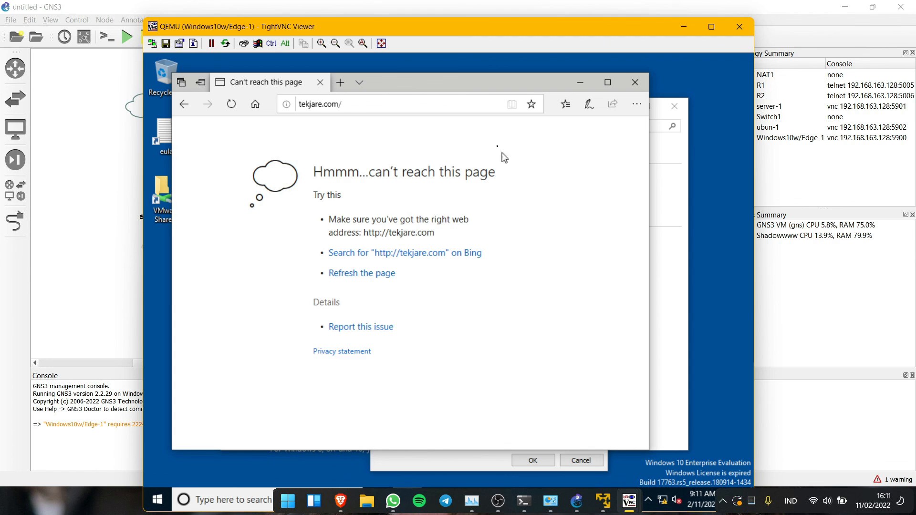
{"action": "left_click", "coordinate": [470, 102]}
{"action": "key", "text": "Return"}
{"action": "left_click", "coordinate": [580, 82]}
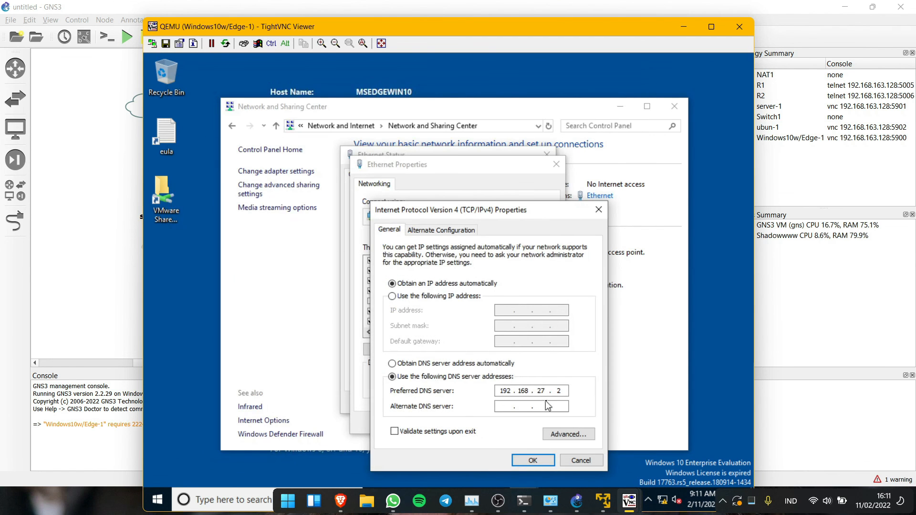
- Set the Ethernet adapter's preferred DNS server to 192.168.27.2 and close its dialogs
{"action": "left_click", "coordinate": [538, 363]}
{"action": "left_click", "coordinate": [498, 377]}
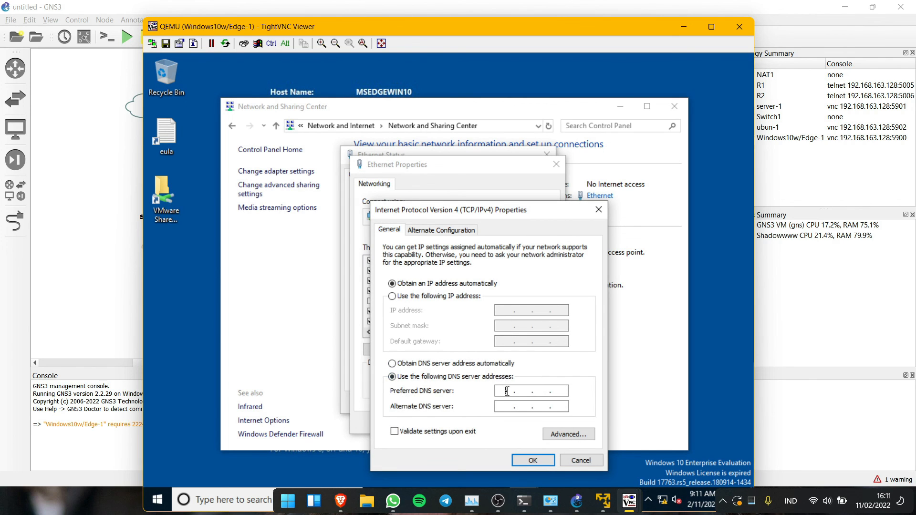
{"action": "type", "text": "192 . 168 .  ."}
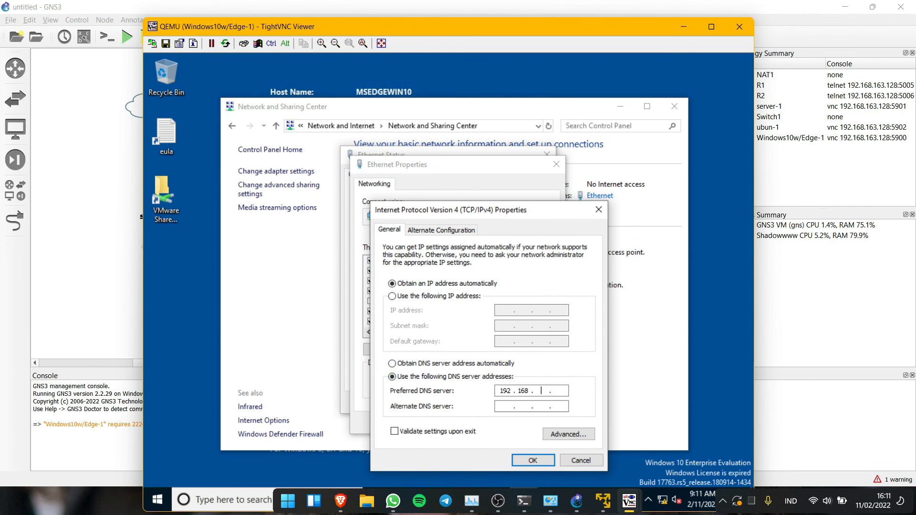
{"action": "type", "text": "27 . 2"}
{"action": "left_click", "coordinate": [546, 461]}
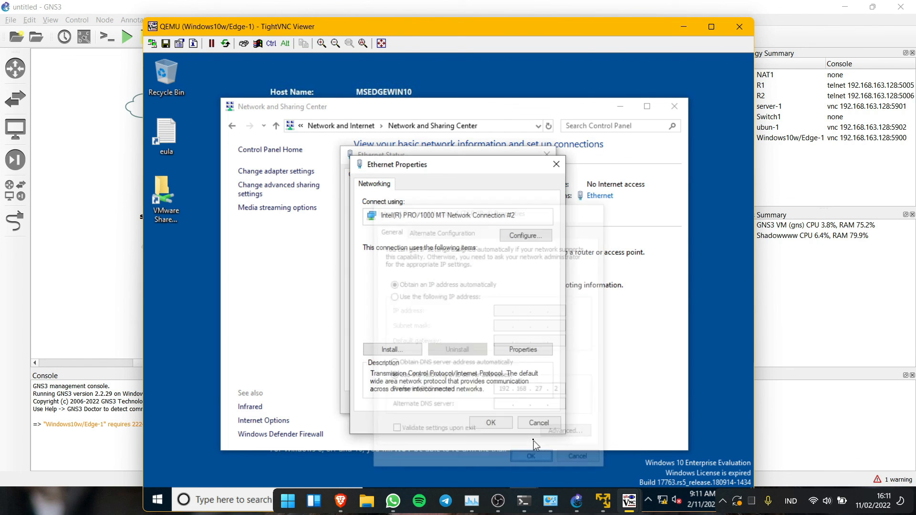
{"action": "left_click", "coordinate": [501, 423]}
{"action": "left_click", "coordinate": [530, 405]}
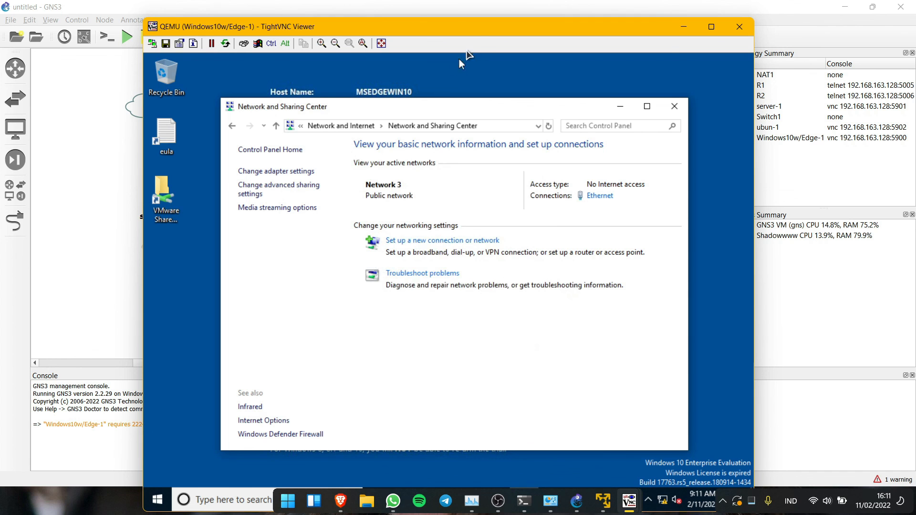
{"action": "mouse_move", "coordinate": [466, 27]}
{"action": "left_mouse_down"}
{"action": "mouse_move", "coordinate": [472, 3]}
{"action": "mouse_move", "coordinate": [473, 12]}
{"action": "left_mouse_up"}
{"action": "left_click", "coordinate": [413, 481]}
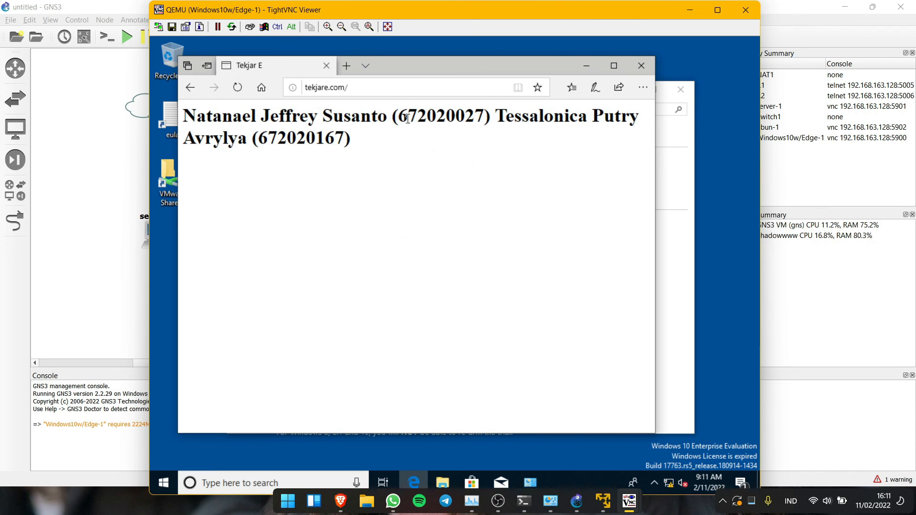
{"action": "left_click", "coordinate": [410, 88]}
{"action": "key", "text": "Home"}
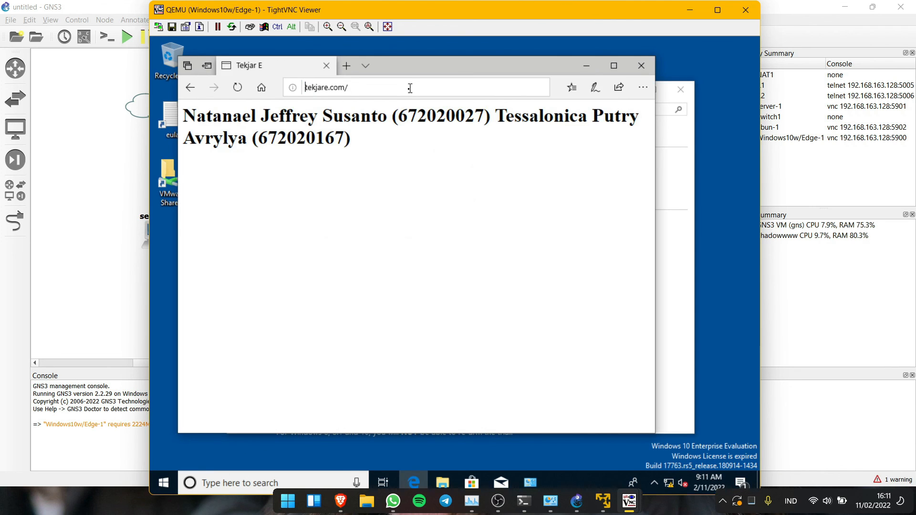
{"action": "type", "text": "https"}
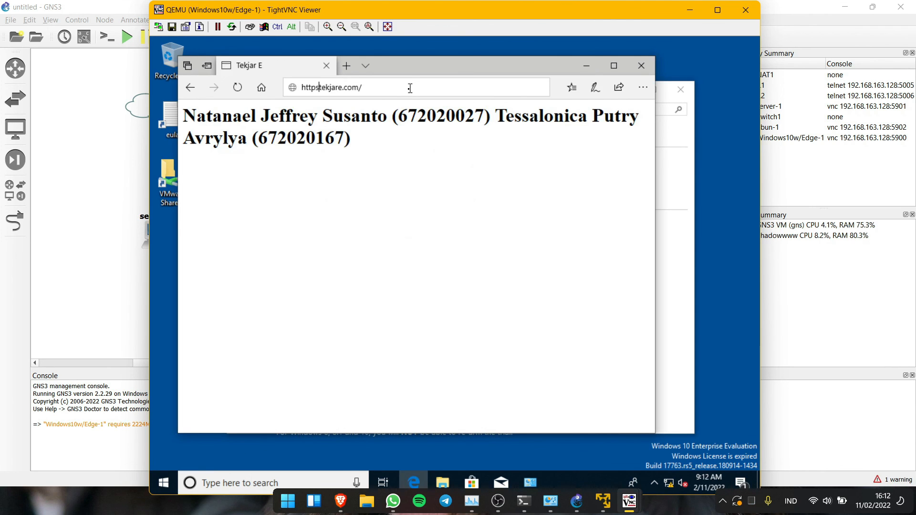
{"action": "type", "text": "://"}
{"action": "key", "text": "Return"}
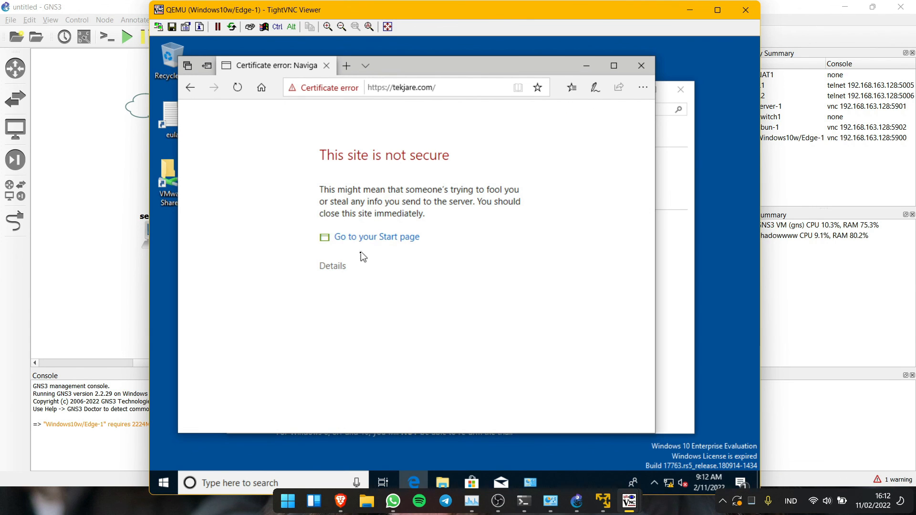
{"action": "left_click", "coordinate": [338, 267]}
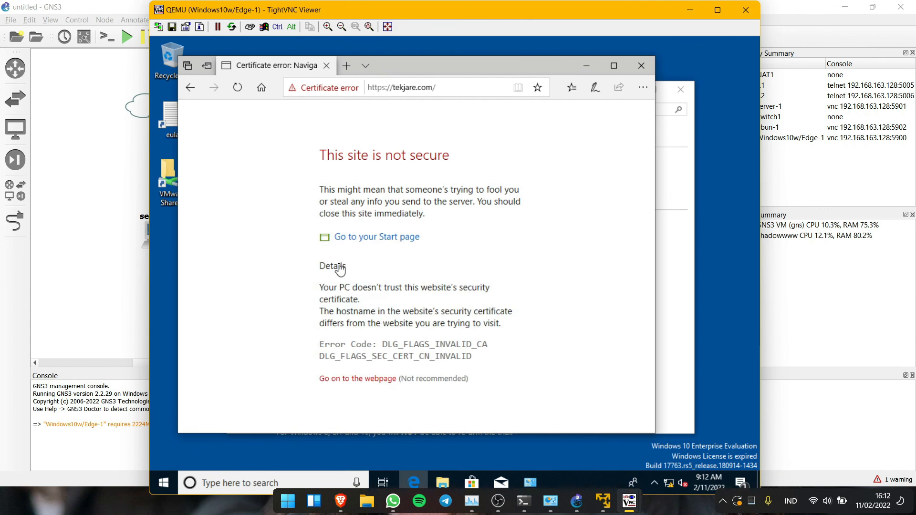
{"action": "left_click", "coordinate": [359, 380]}
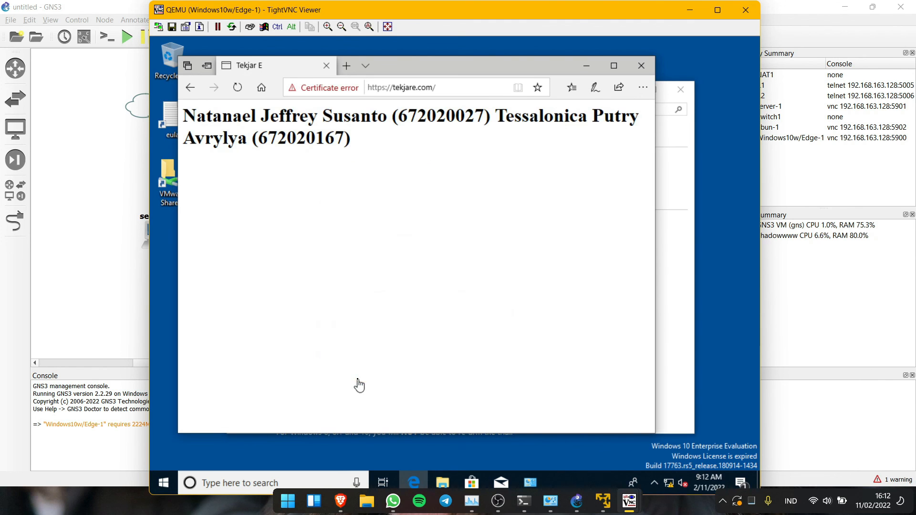
{"action": "left_click", "coordinate": [389, 93]}
{"action": "left_click", "coordinate": [450, 93]}
{"action": "type", "text": "php"}
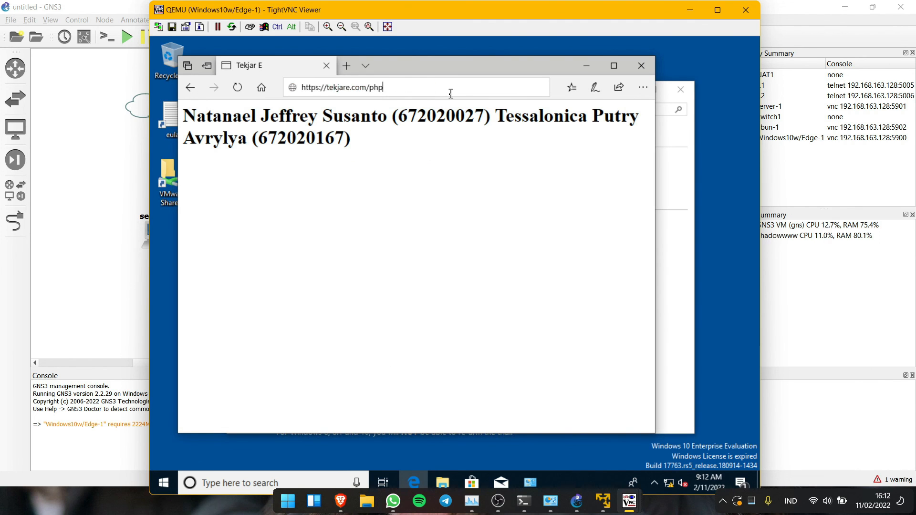
{"action": "type", "text": "myadmin"}
{"action": "key", "text": "Return"}
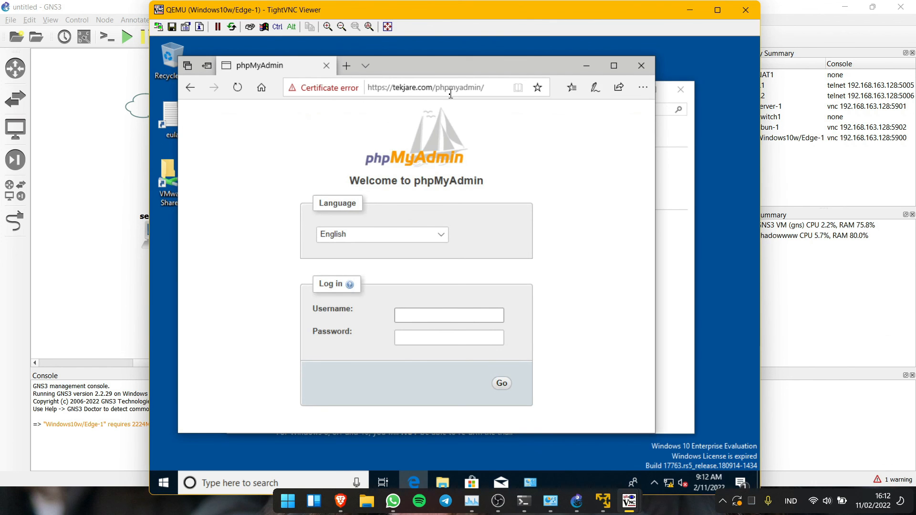
{"action": "left_click_drag", "start_coordinate": [483, 10], "coordinate": [479, 30]}
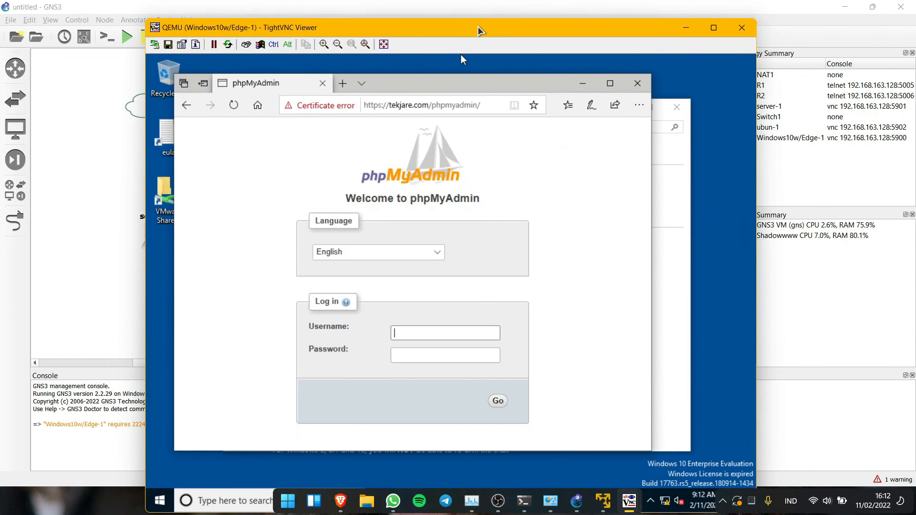